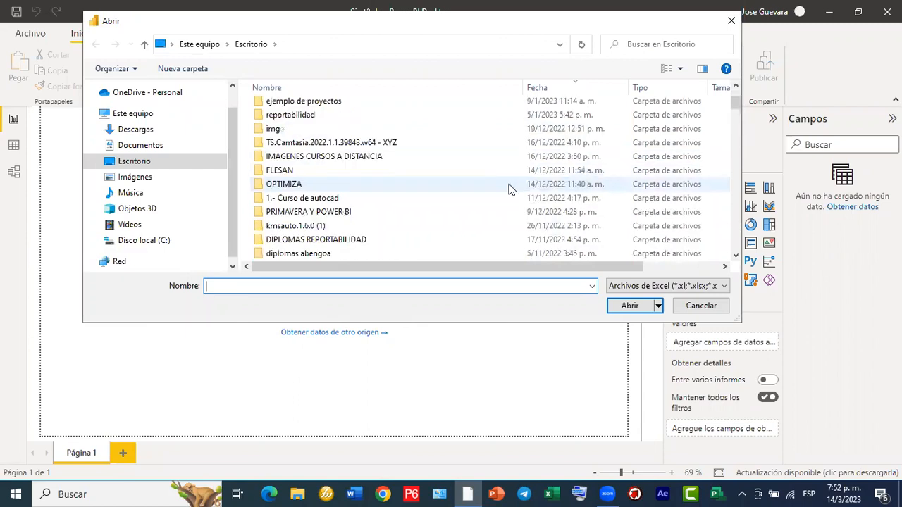
Step: Load the tables ACTIVIDADES3, curvas, EDT2 and PROYECTO1 from the Excel workbook "data para dashboard del proyecto normalizado"
drag(736, 107, 734, 196)
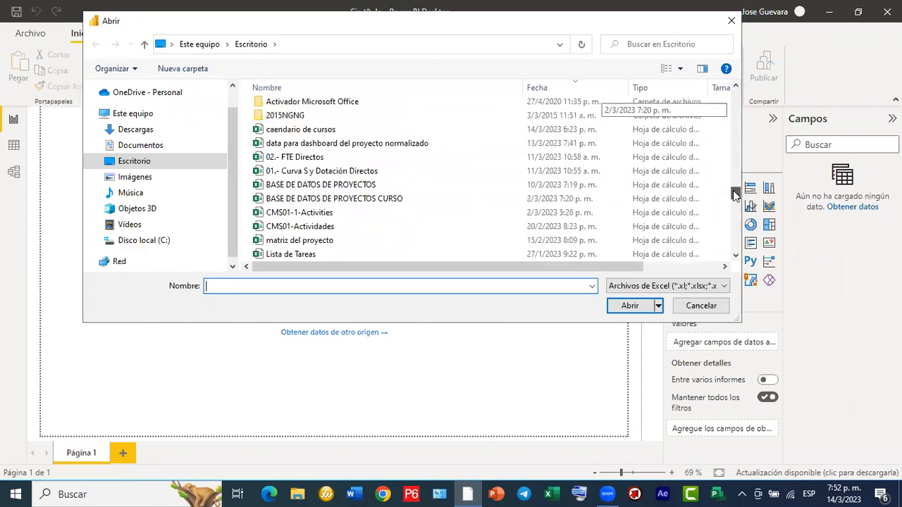
double_click(378, 143)
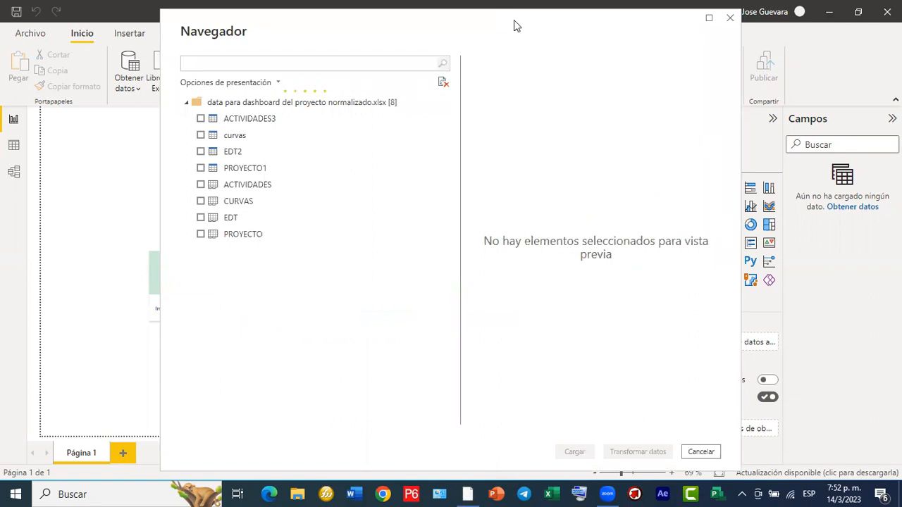
click(200, 166)
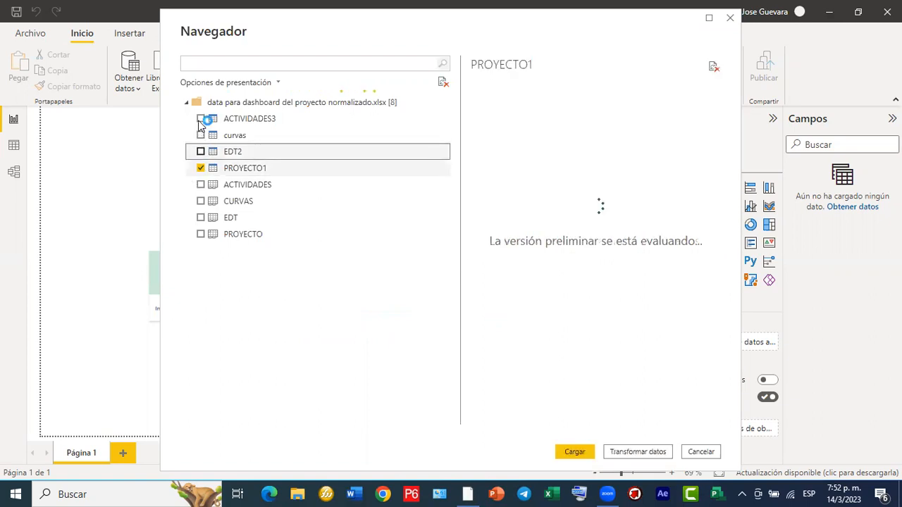
click(200, 135)
click(201, 152)
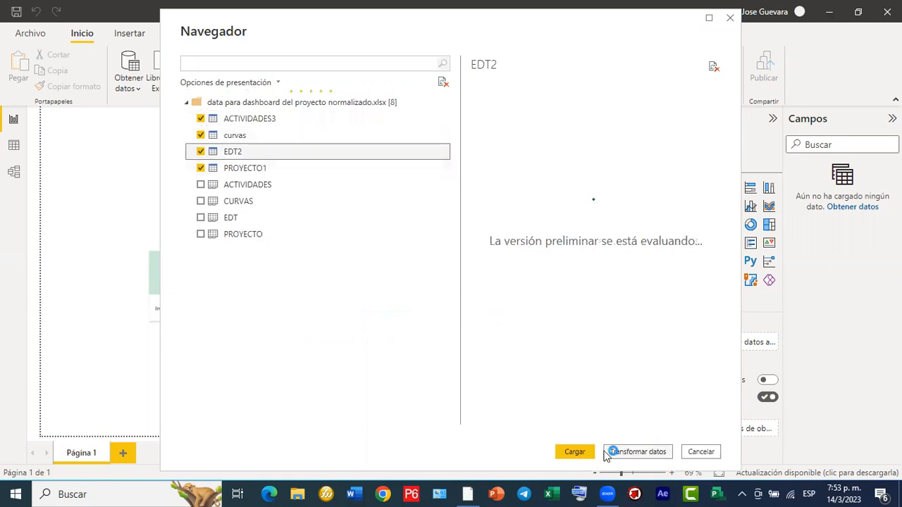
click(575, 452)
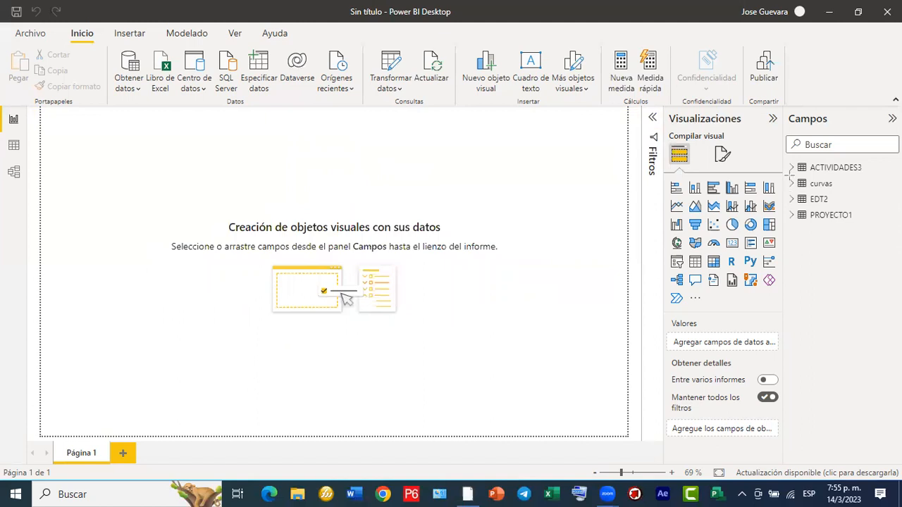
Step: Expand the curvas table to view its fields
drag(785, 175, 879, 193)
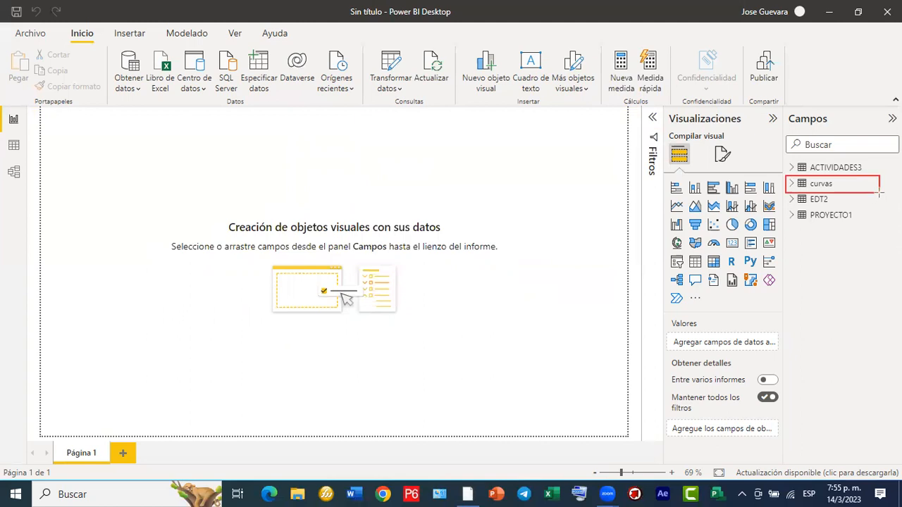
click(790, 184)
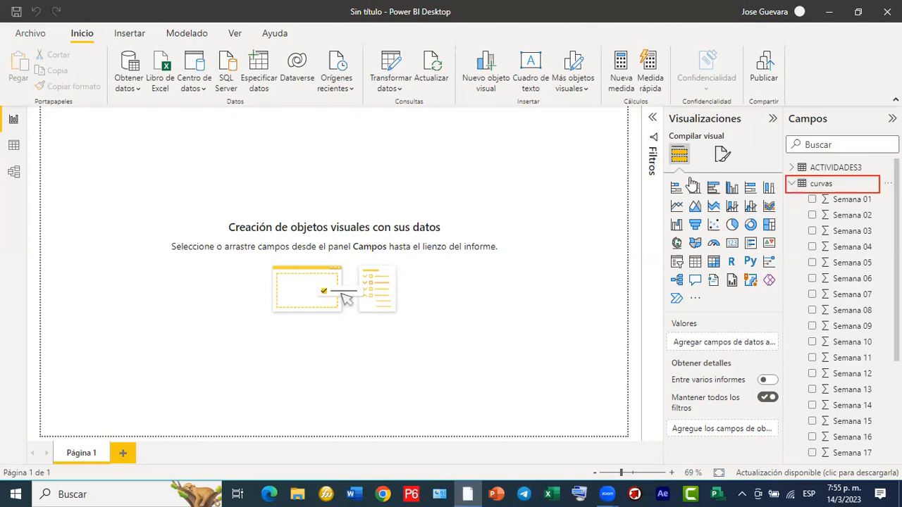
mouse_move(416, 238)
mouse_down()
mouse_move(433, 380)
mouse_move(416, 403)
mouse_up()
drag(358, 369, 617, 369)
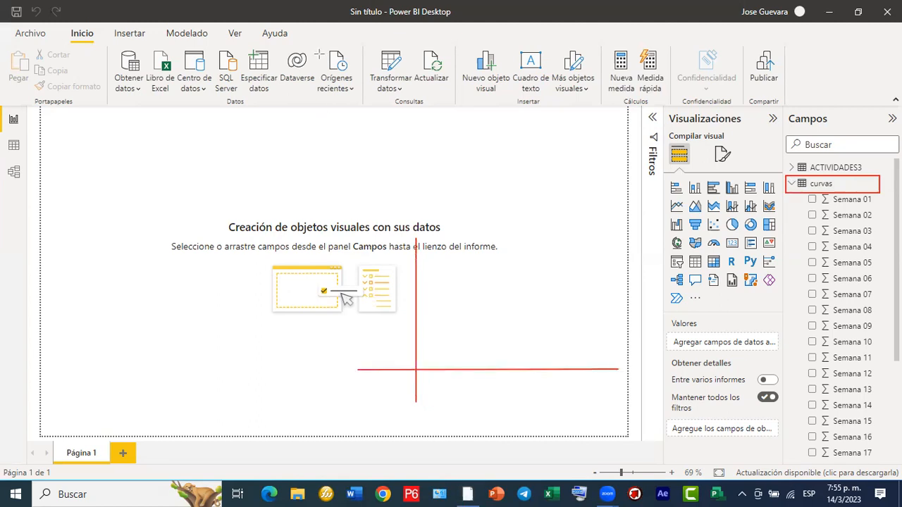
mouse_move(462, 374)
mouse_down()
mouse_move(525, 392)
mouse_move(546, 417)
mouse_move(687, 331)
mouse_up()
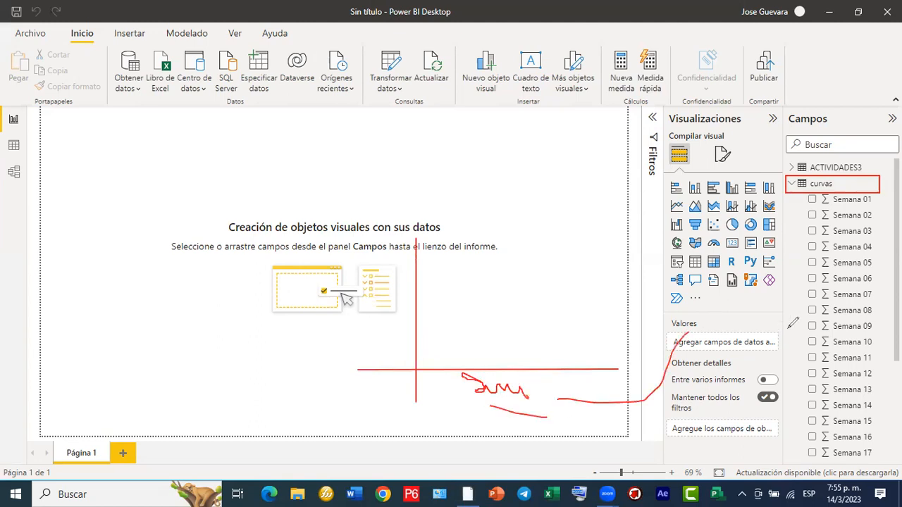
mouse_move(790, 327)
mouse_down()
mouse_move(807, 329)
mouse_move(786, 345)
mouse_move(787, 317)
mouse_up()
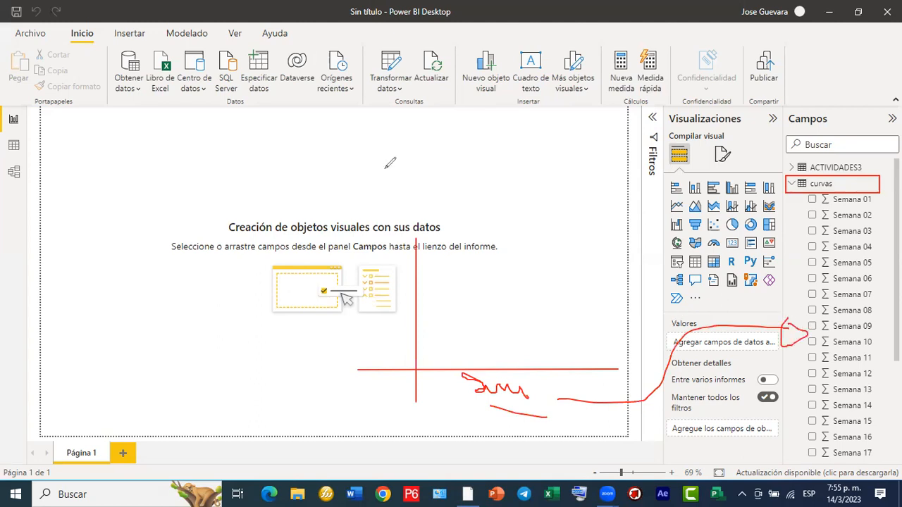
drag(393, 261, 396, 359)
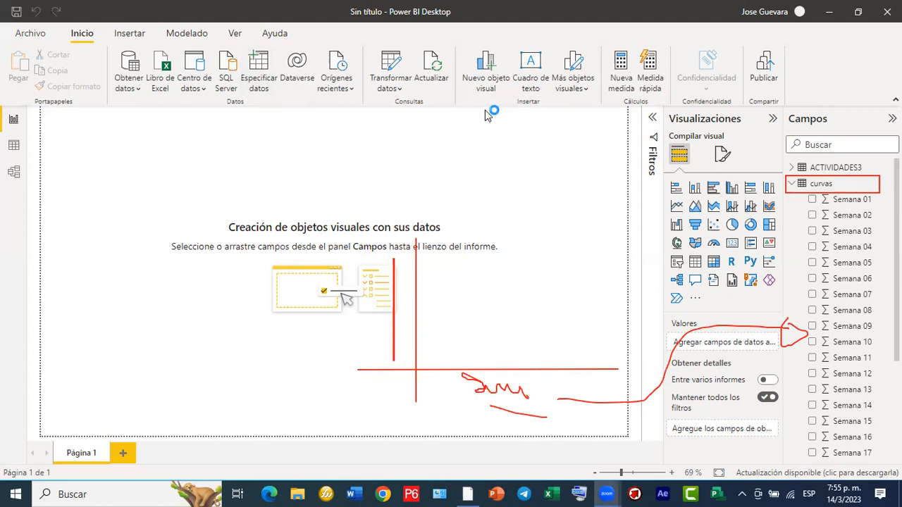
click(614, 111)
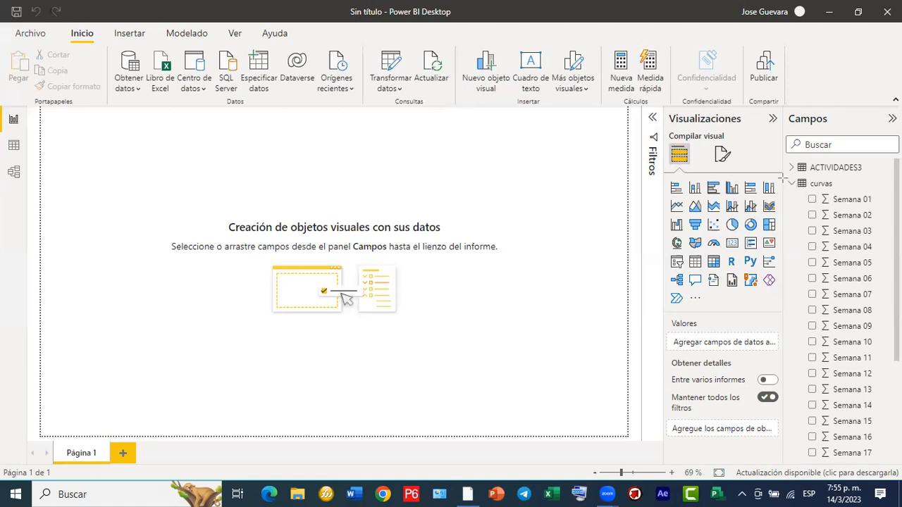
drag(782, 174, 857, 192)
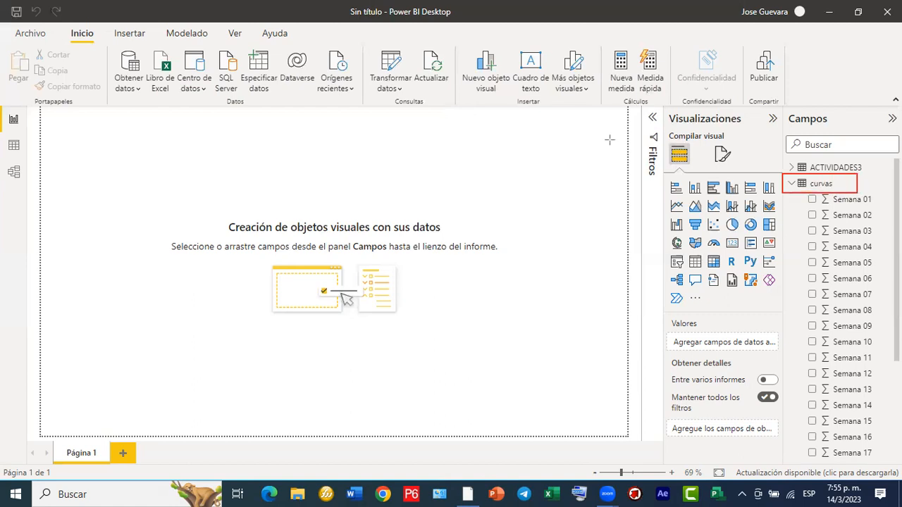
Step: Open the curvas query for editing in Power Query and dismiss the notice about the outdated preview
right_click(810, 186)
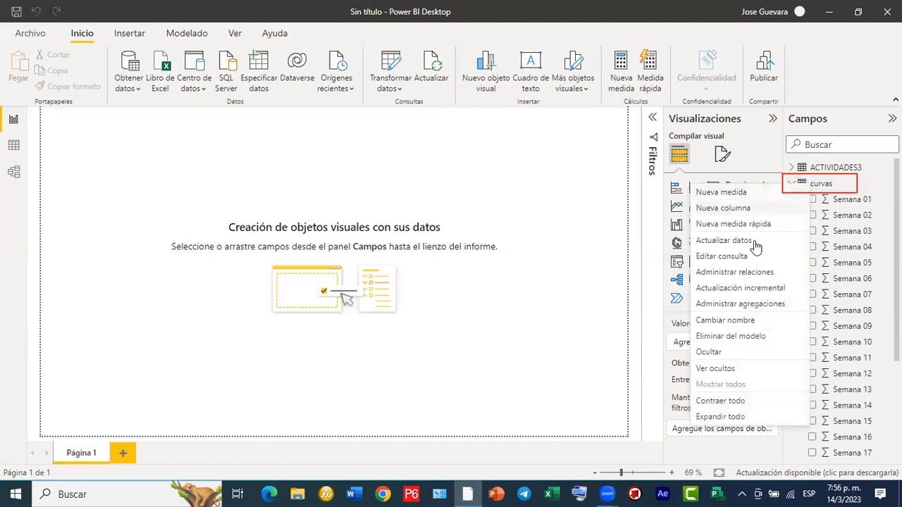
click(745, 257)
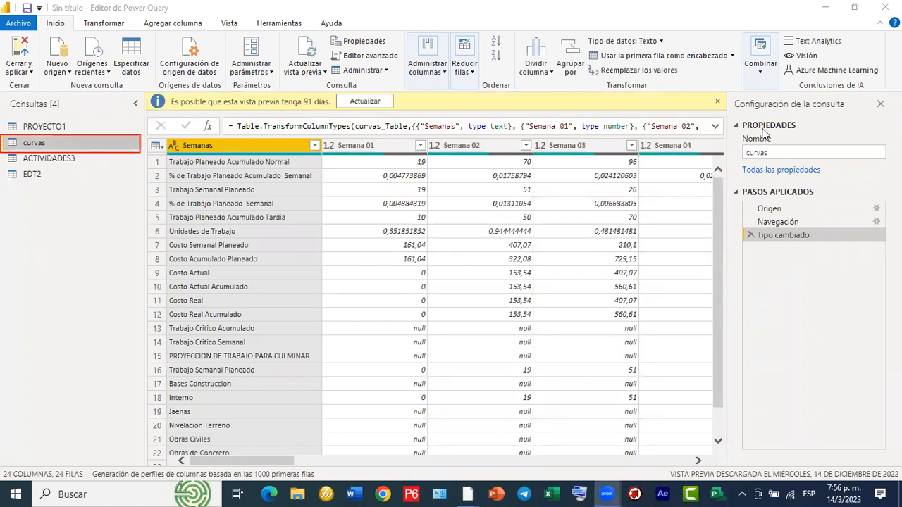
click(717, 103)
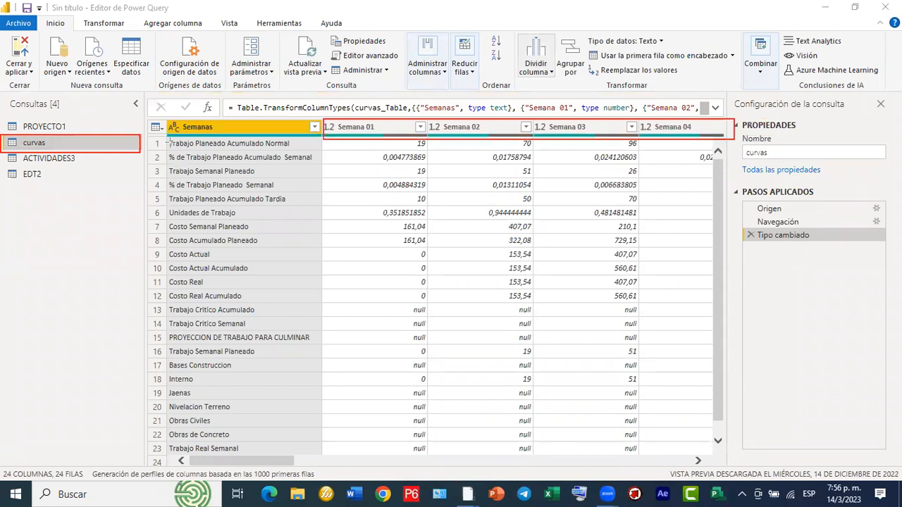
drag(290, 450, 319, 465)
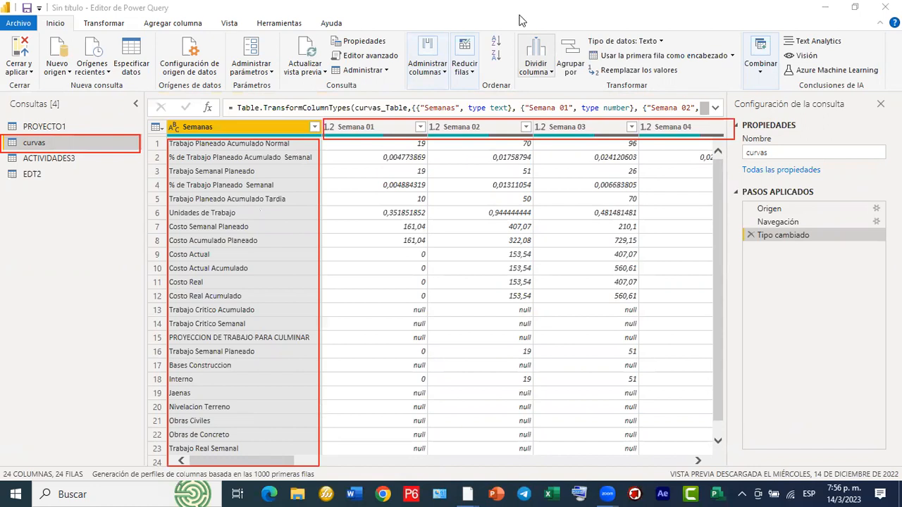
mouse_move(296, 338)
mouse_down()
mouse_move(404, 181)
mouse_move(462, 130)
mouse_up()
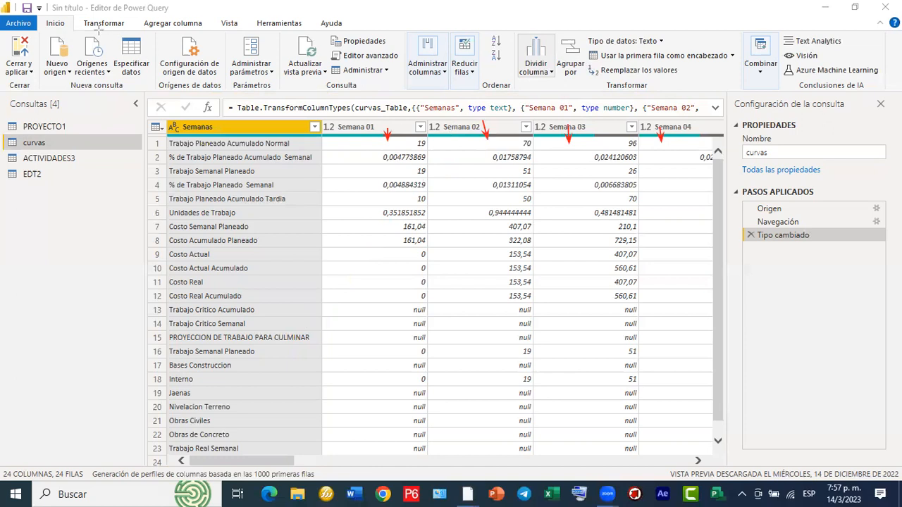
Step: Demote the column headers of the curvas query so they are used as its first row
drag(73, 13, 134, 29)
click(100, 25)
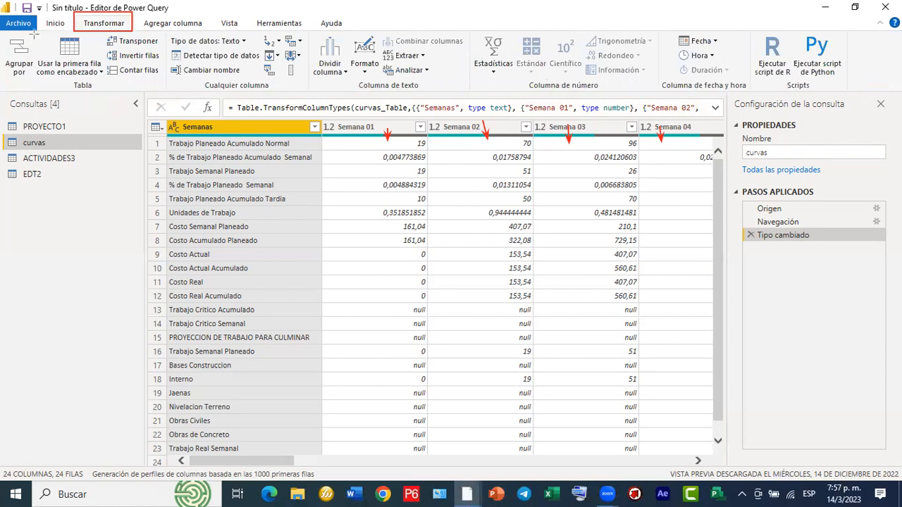
drag(93, 93, 107, 96)
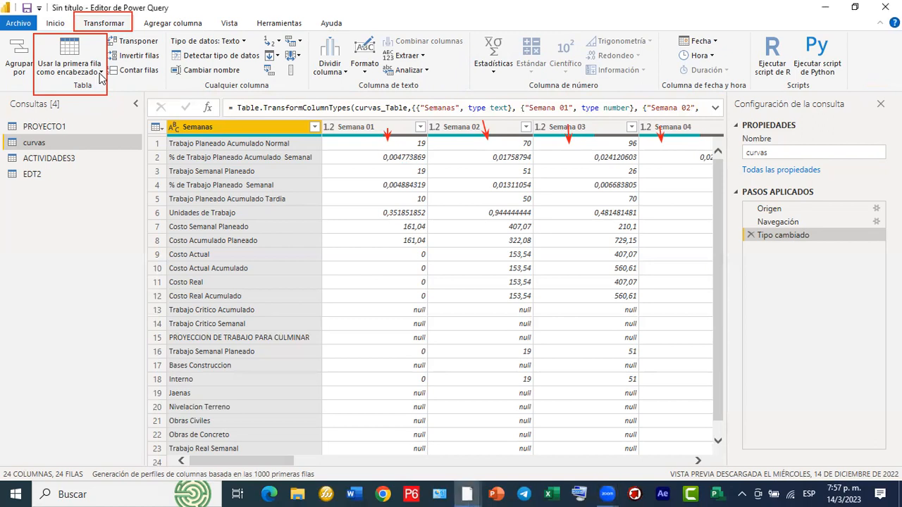
click(101, 73)
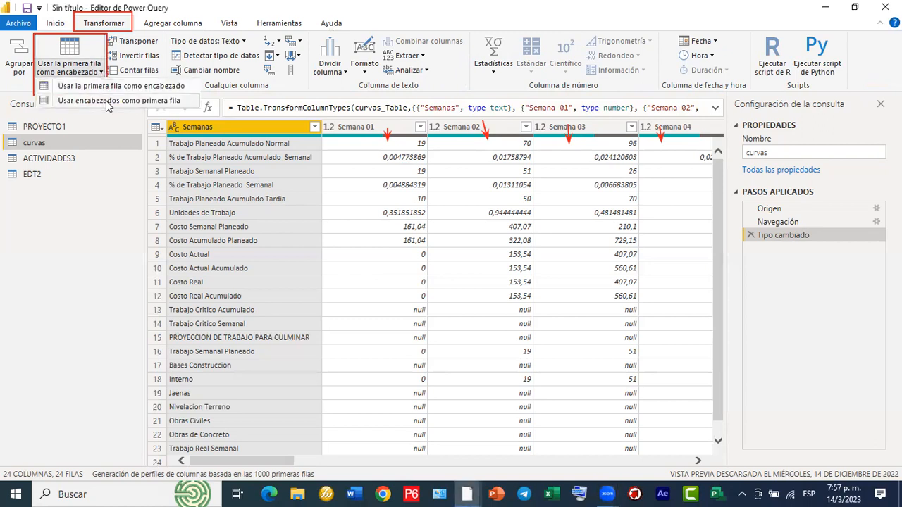
click(107, 101)
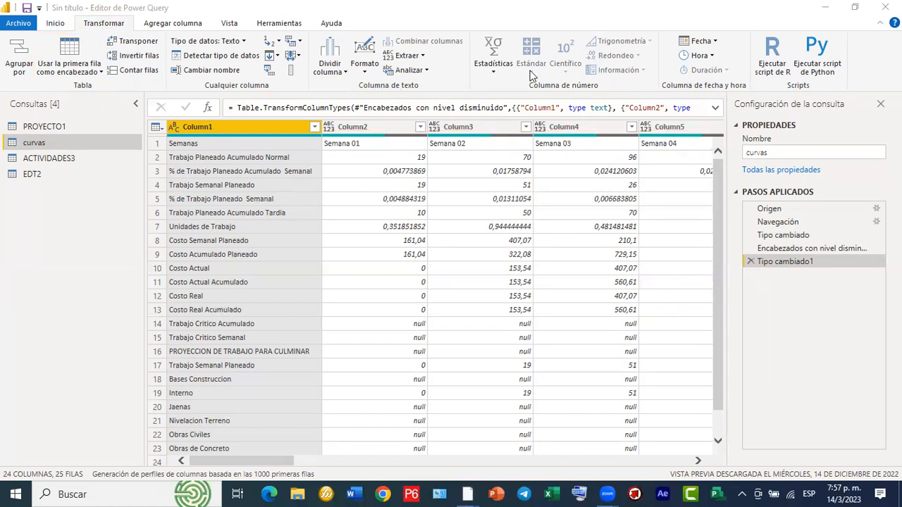
mouse_move(227, 325)
mouse_down()
mouse_move(299, 259)
mouse_move(456, 159)
mouse_move(472, 128)
mouse_up()
mouse_move(316, 134)
mouse_down()
mouse_move(451, 167)
mouse_move(620, 173)
mouse_move(675, 144)
mouse_up()
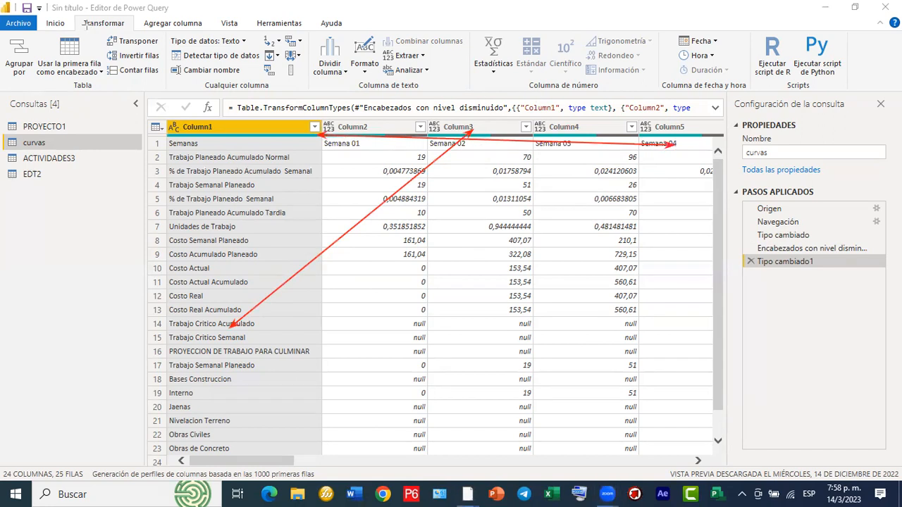
mouse_move(99, 30)
mouse_down()
mouse_move(112, 44)
mouse_move(164, 48)
mouse_up()
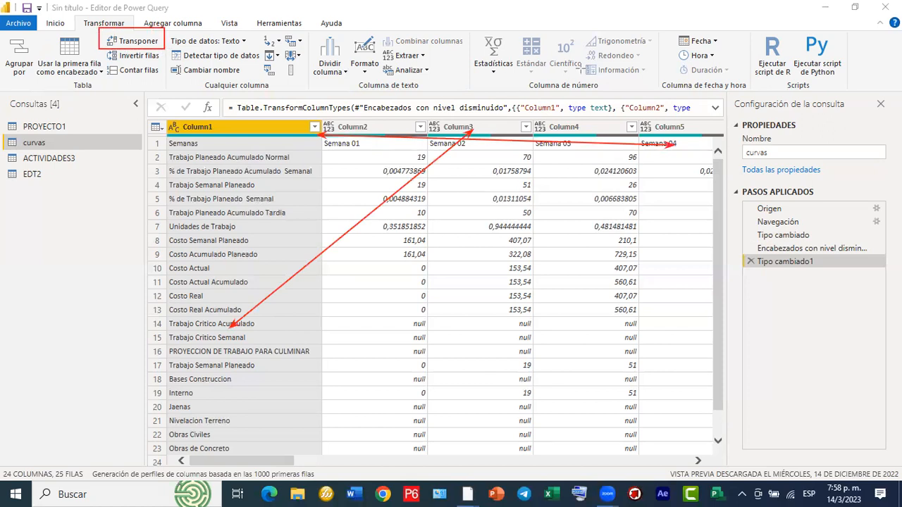
drag(445, 82, 148, 41)
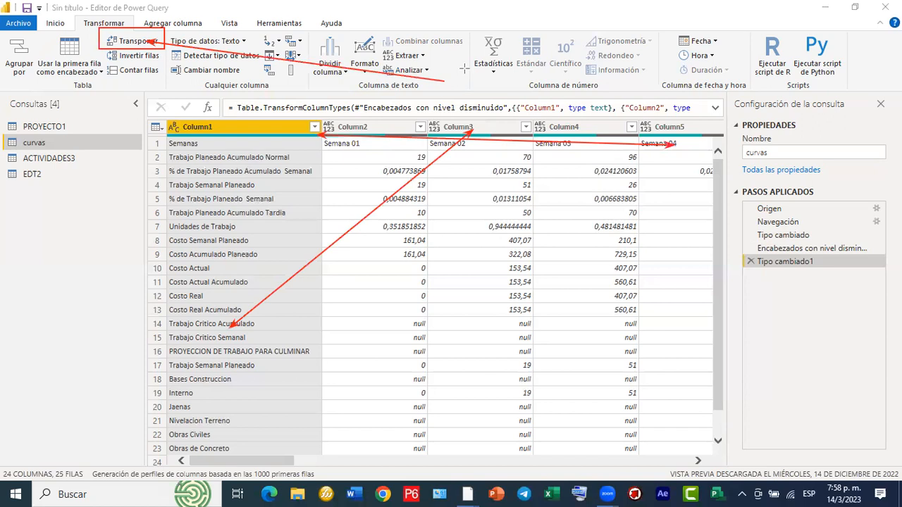
Step: Transpose the curvas table so that its rows and columns are swapped
click(118, 42)
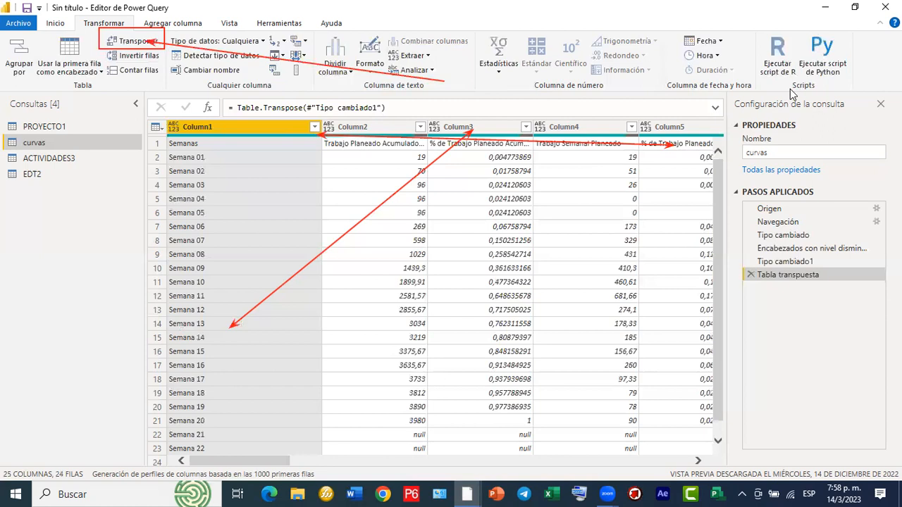
key(Escape)
mouse_move(165, 125)
mouse_down()
mouse_move(281, 443)
mouse_move(321, 455)
mouse_up()
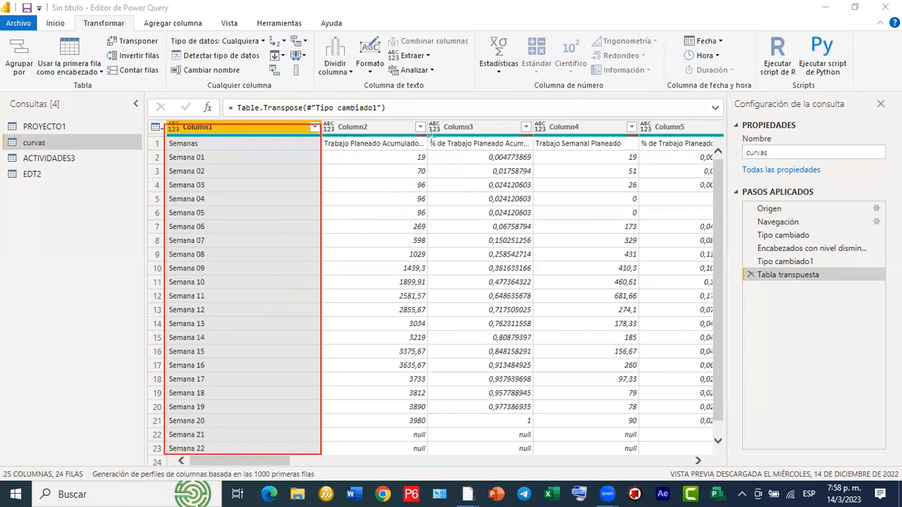
mouse_move(429, 133)
mouse_down()
mouse_move(493, 183)
mouse_move(533, 438)
mouse_up()
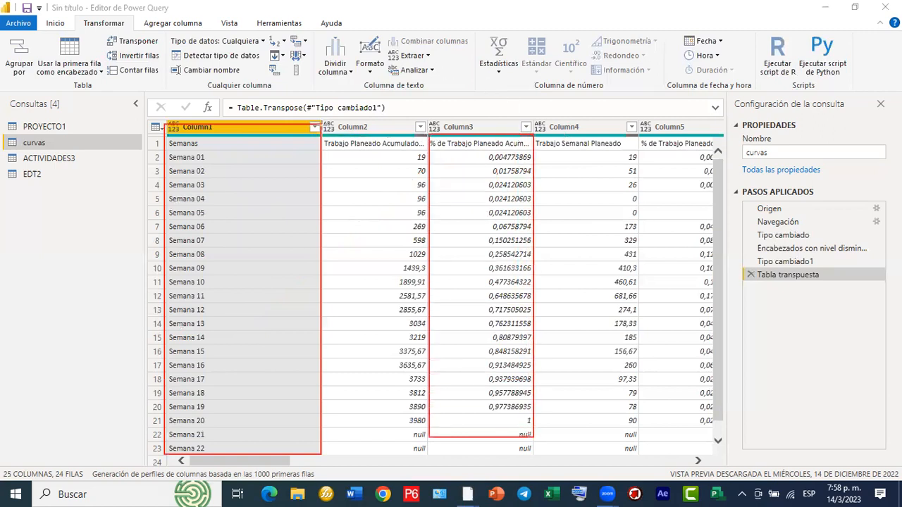
mouse_move(323, 117)
mouse_down()
mouse_move(575, 141)
mouse_move(709, 142)
mouse_move(725, 134)
mouse_up()
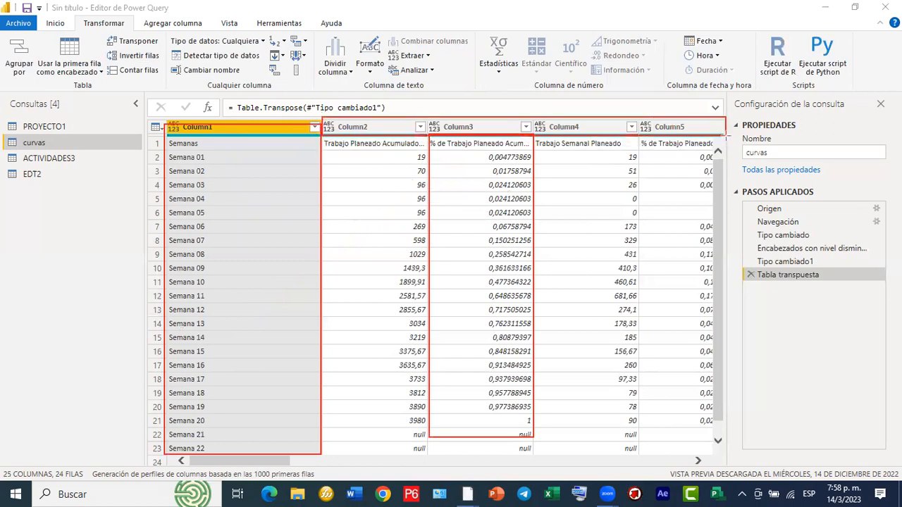
mouse_move(321, 136)
mouse_down()
mouse_move(669, 165)
mouse_move(717, 150)
mouse_up()
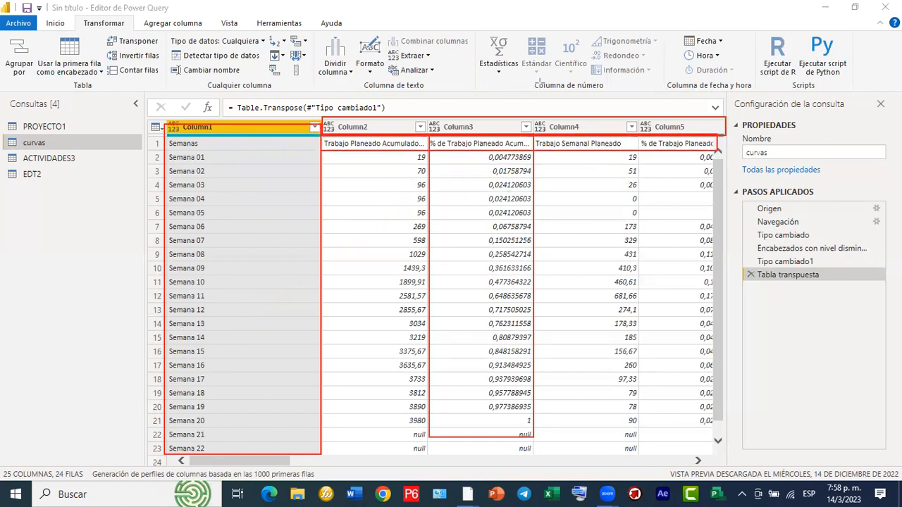
mouse_move(458, 139)
mouse_down()
mouse_move(116, 86)
mouse_move(75, 49)
mouse_up()
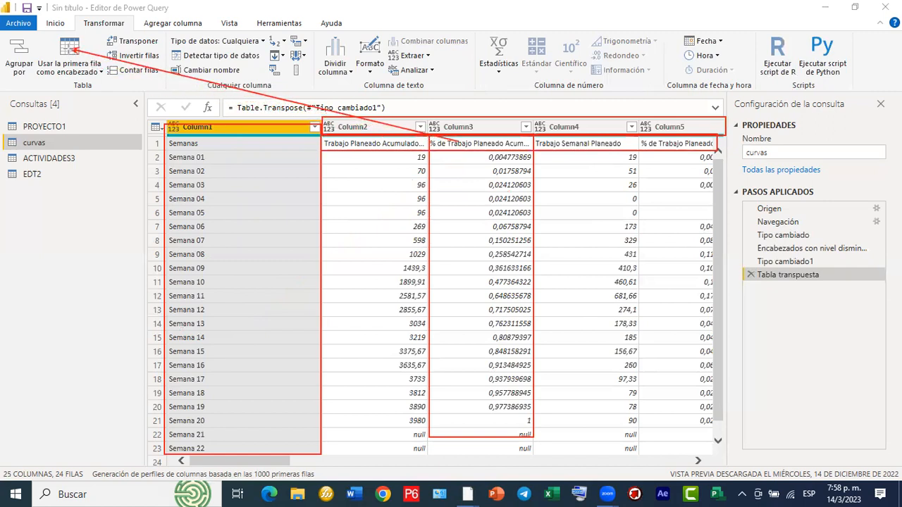
Step: Promote the first row of the transposed curvas table to column headers and narrow the Semanas column
click(71, 56)
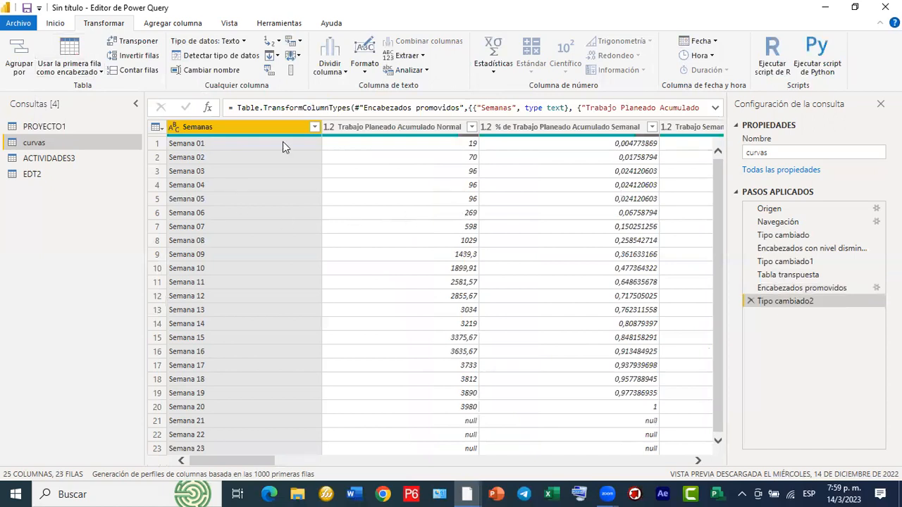
drag(321, 125, 232, 115)
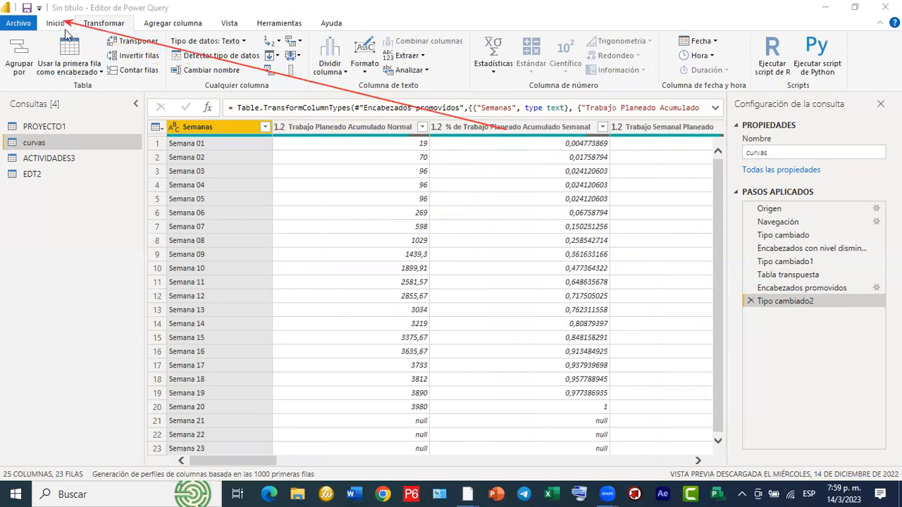
Step: Apply the pending query changes, close the Power Query editor, and expand the curvas table's field list
click(60, 24)
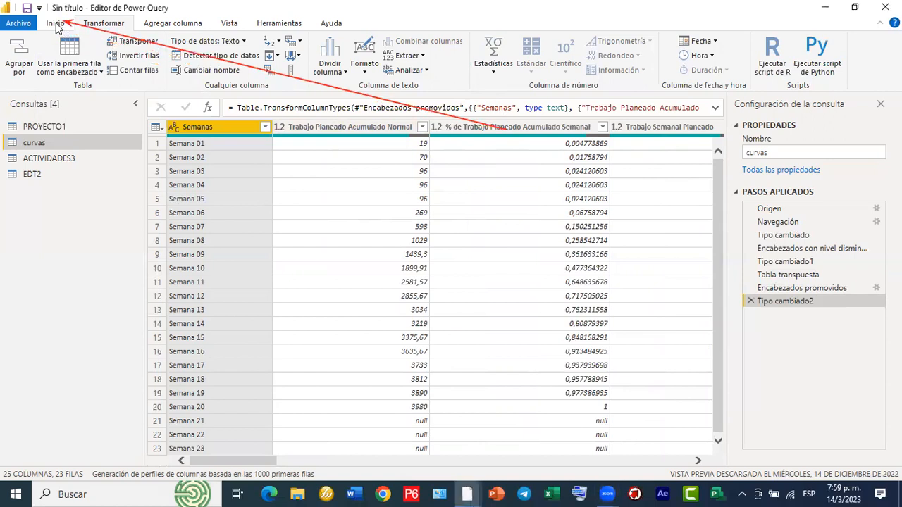
click(59, 26)
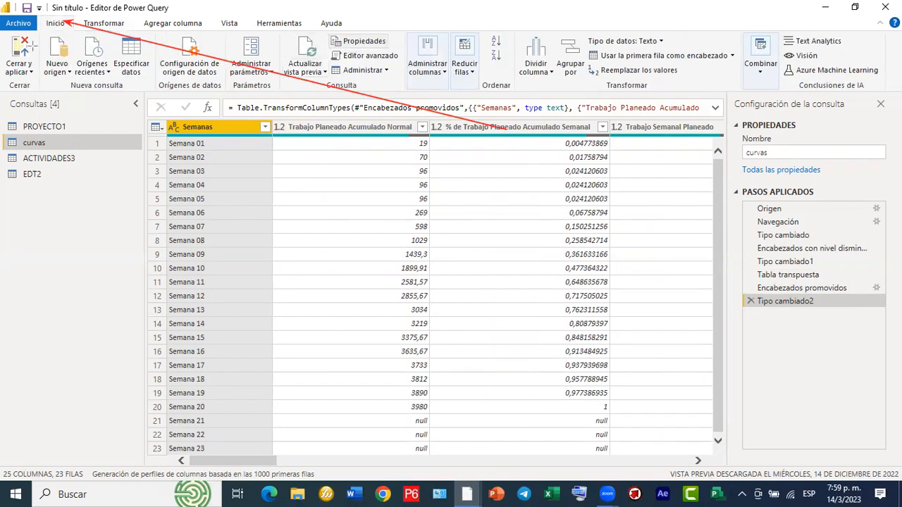
drag(65, 25, 21, 47)
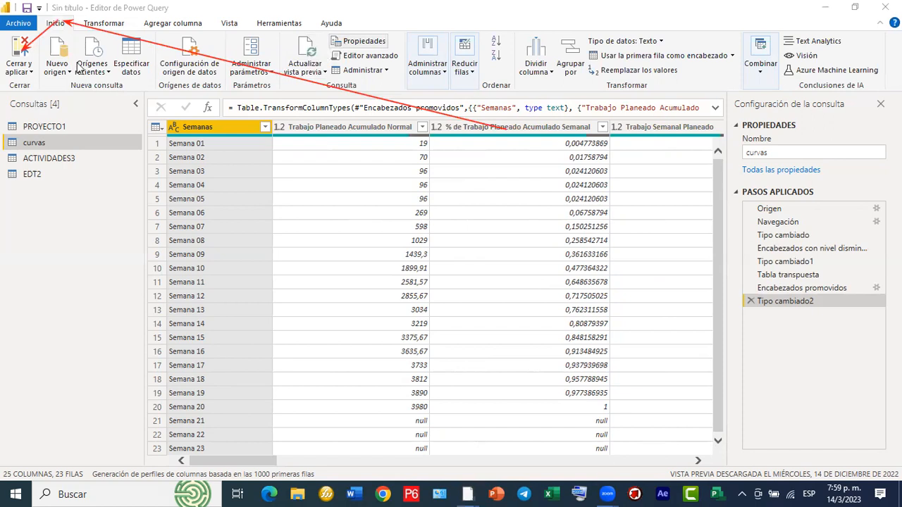
click(17, 54)
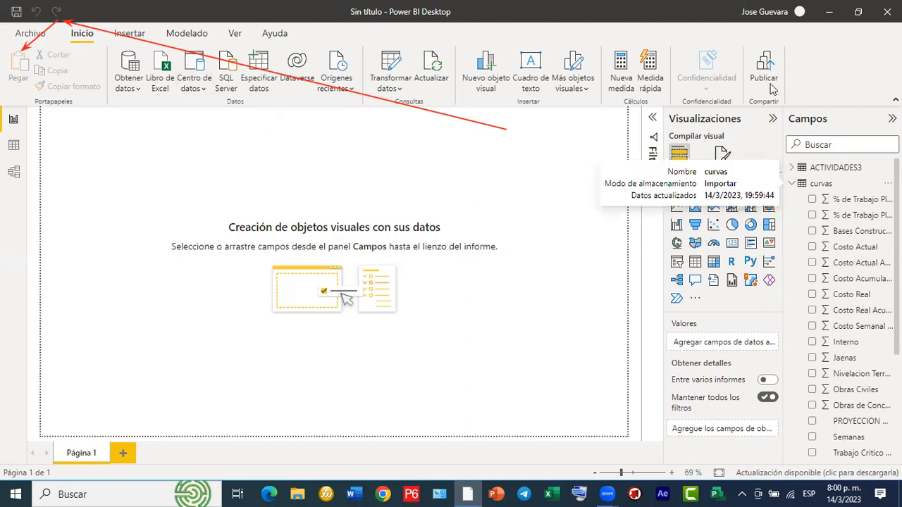
click(792, 185)
click(790, 185)
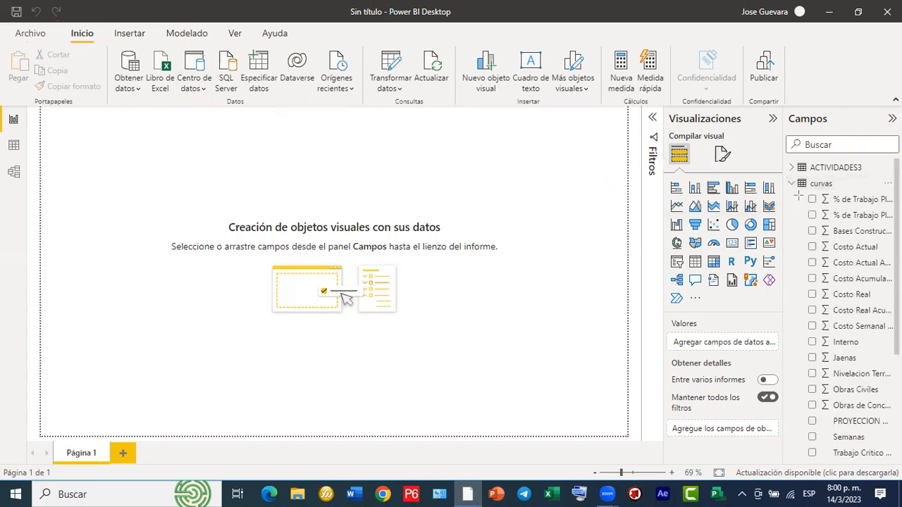
mouse_move(798, 192)
mouse_down()
mouse_move(878, 355)
mouse_move(896, 415)
mouse_up()
drag(802, 430, 889, 448)
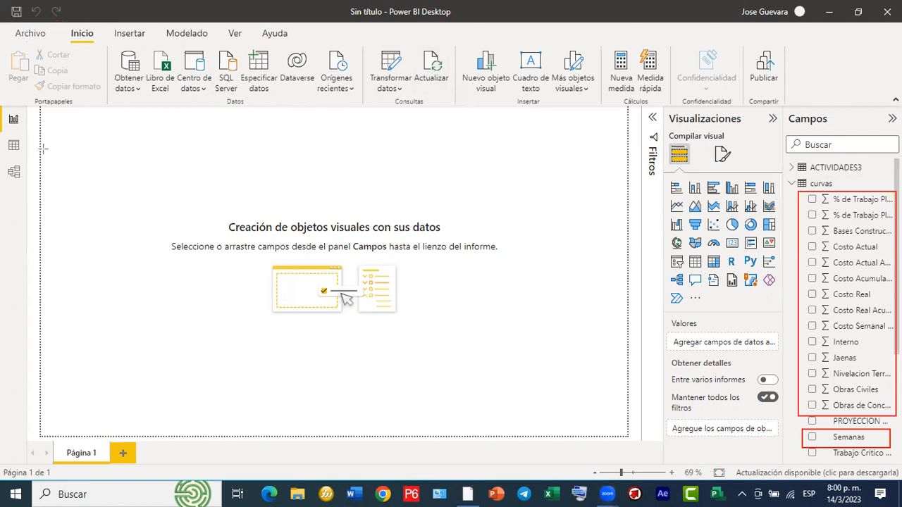
drag(46, 144, 294, 238)
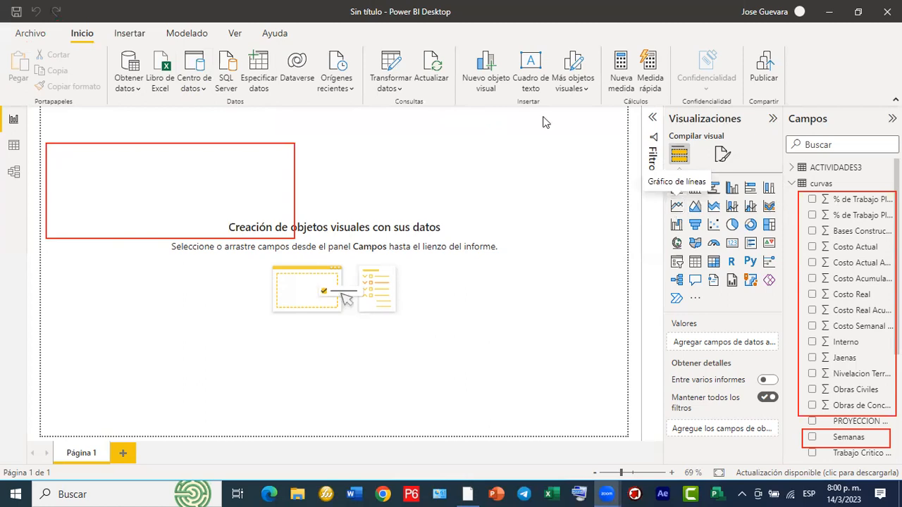
drag(209, 193, 669, 206)
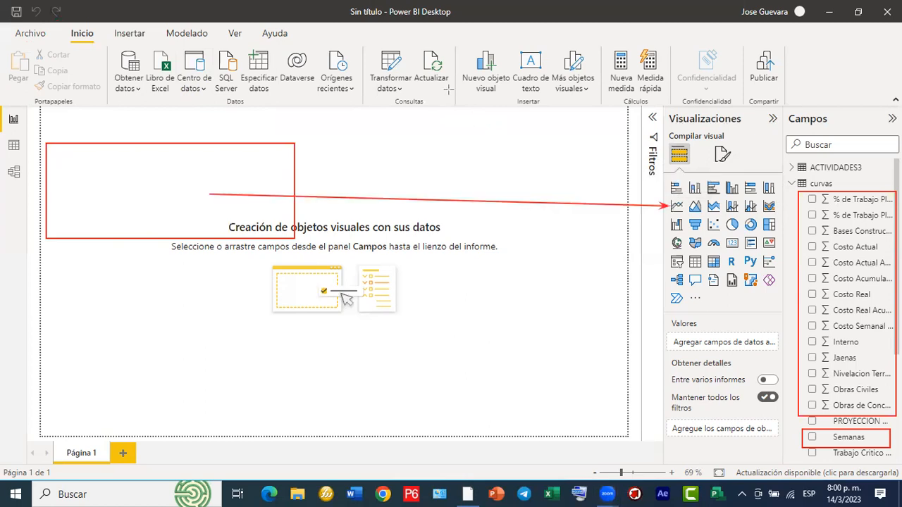
Step: Insert an empty line chart on the report page and collapse the filters pane
click(674, 210)
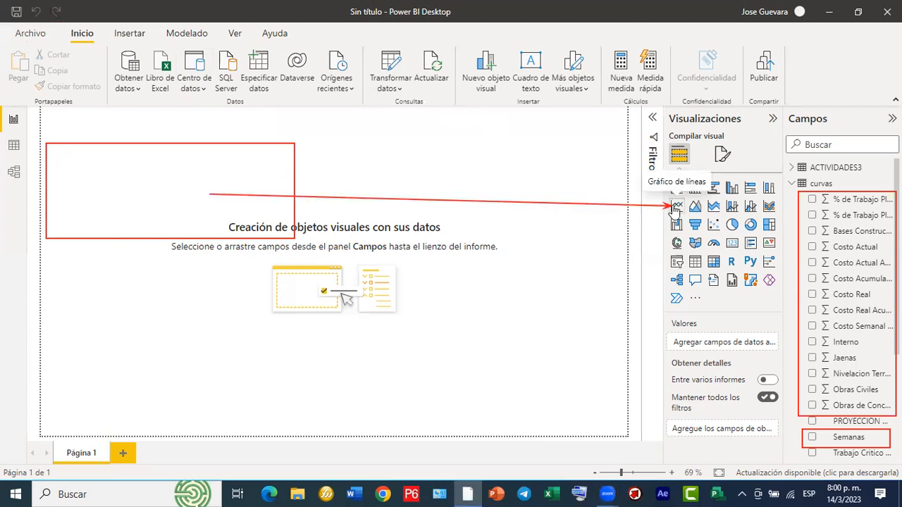
click(674, 208)
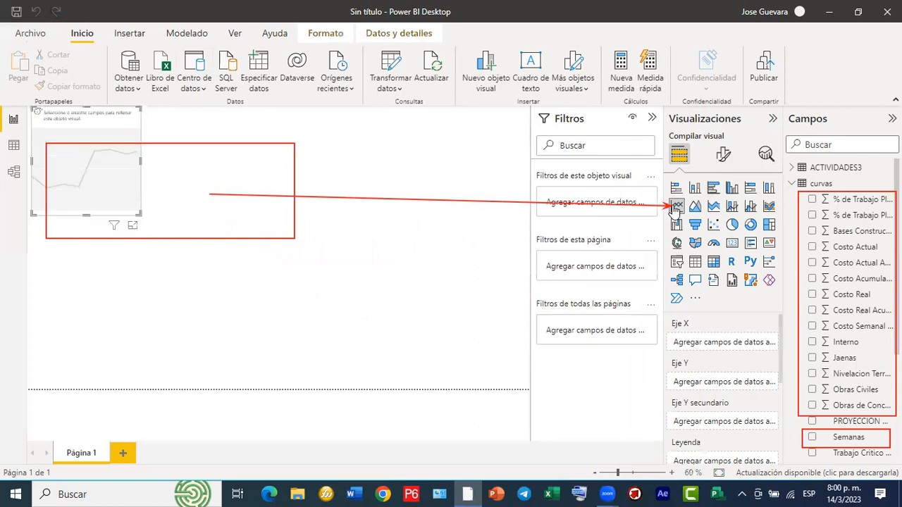
click(621, 101)
click(652, 118)
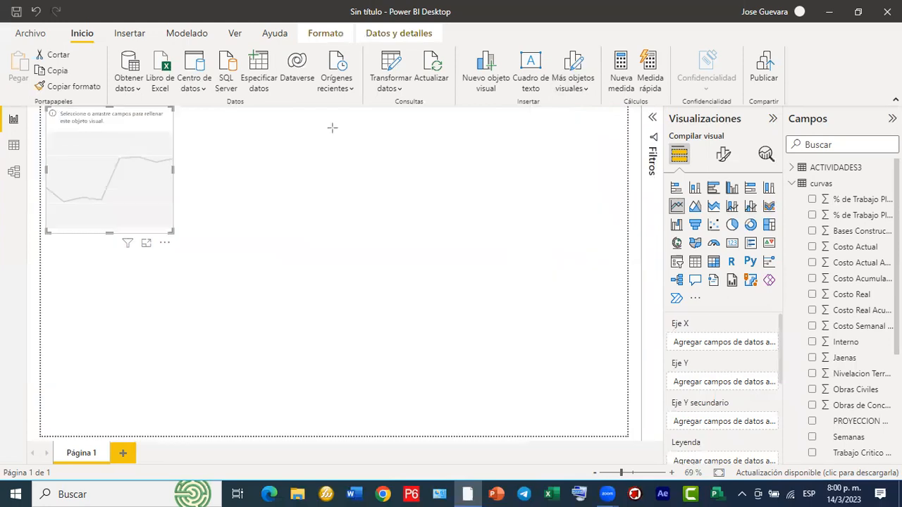
mouse_move(150, 174)
mouse_down()
mouse_move(658, 349)
mouse_move(671, 339)
mouse_up()
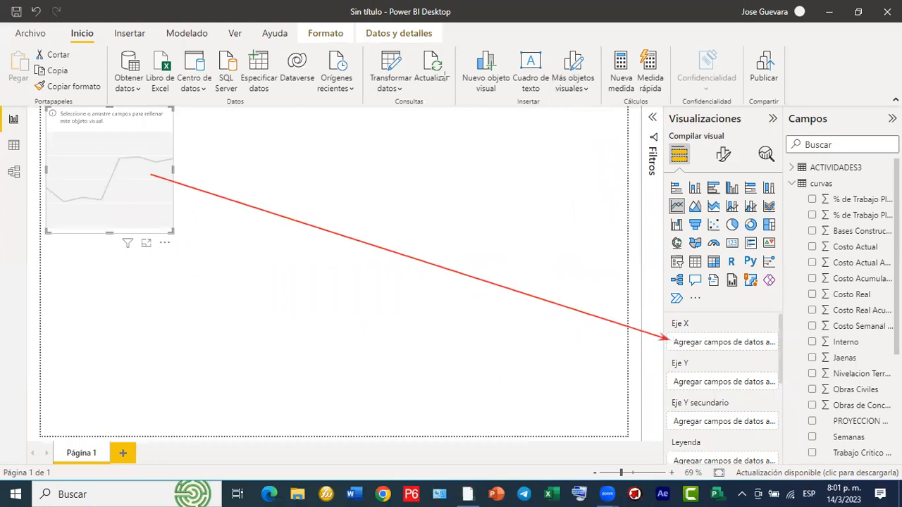
drag(401, 186, 607, 188)
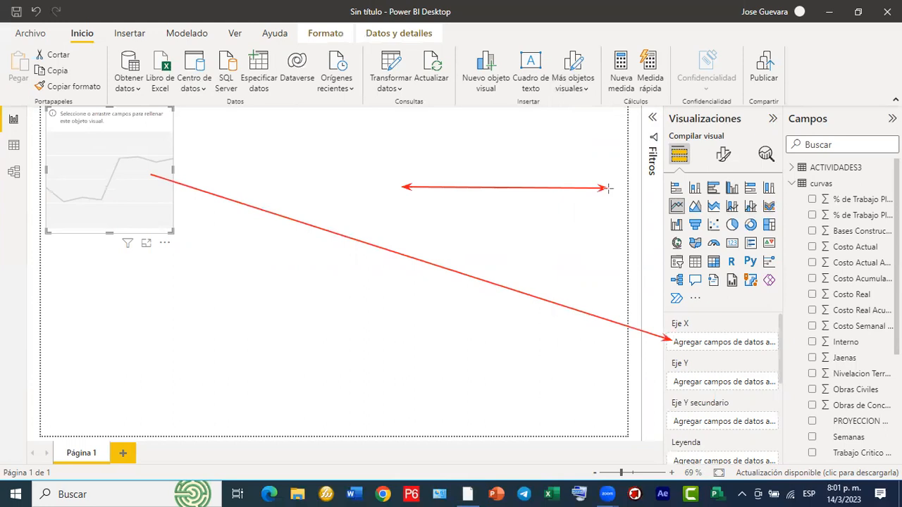
drag(427, 68, 422, 229)
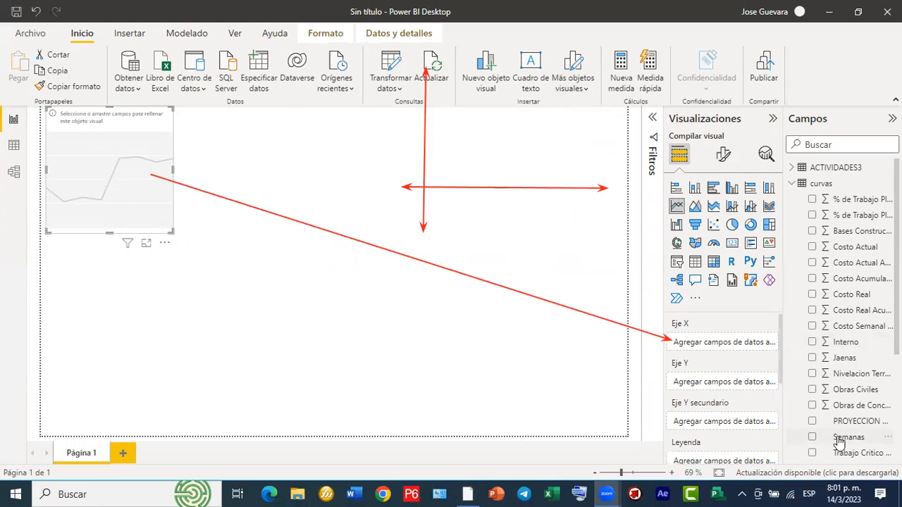
Step: Assign the Semanas field to the line chart's X axis and widen the chart to nearly double its width
drag(755, 385, 718, 346)
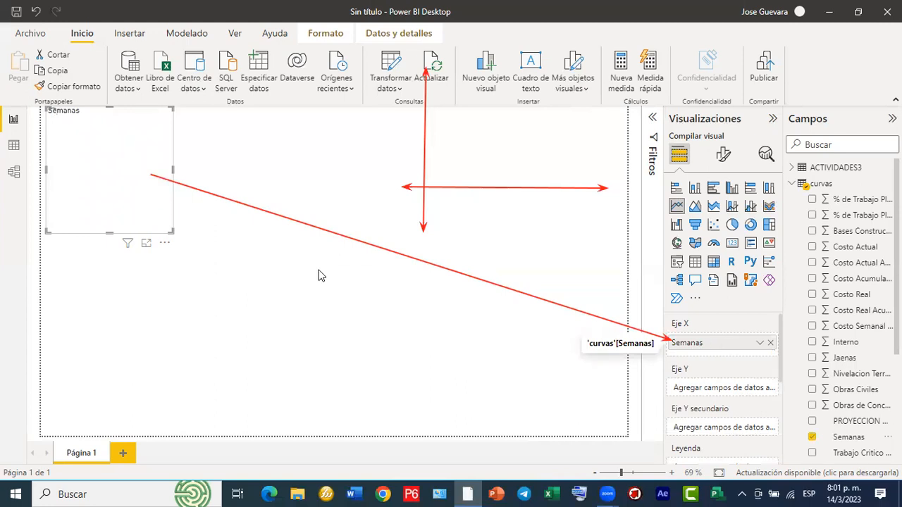
drag(176, 170, 292, 187)
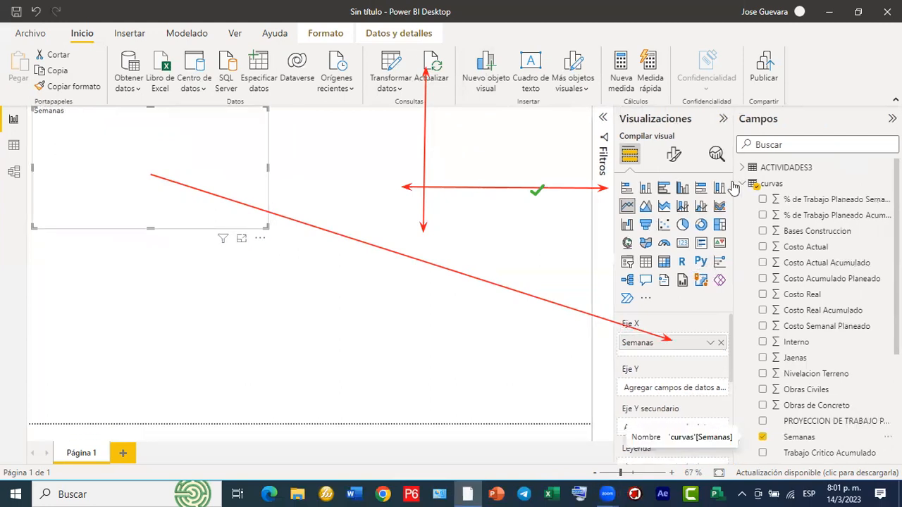
Step: Add Costo Acumulado Planeado and Costo Real Acumulado from the curvas table to the line chart's Y axis
drag(734, 176, 845, 191)
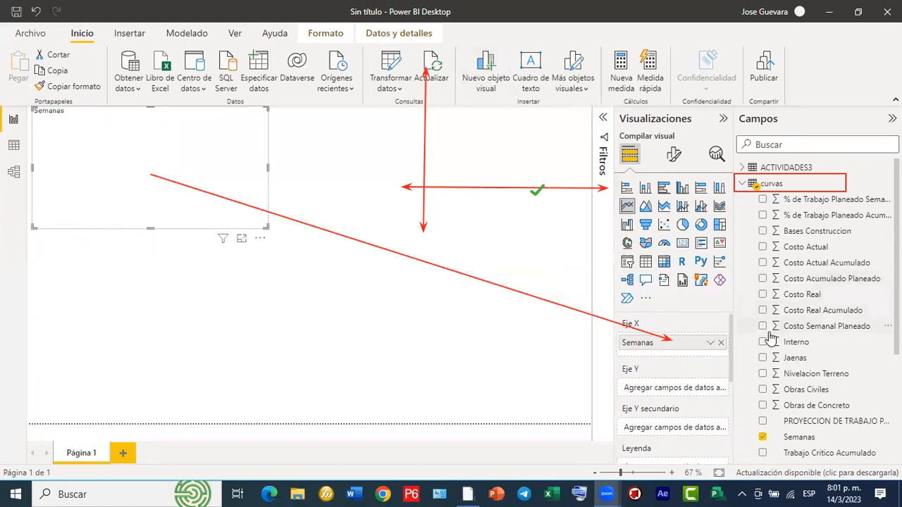
click(763, 279)
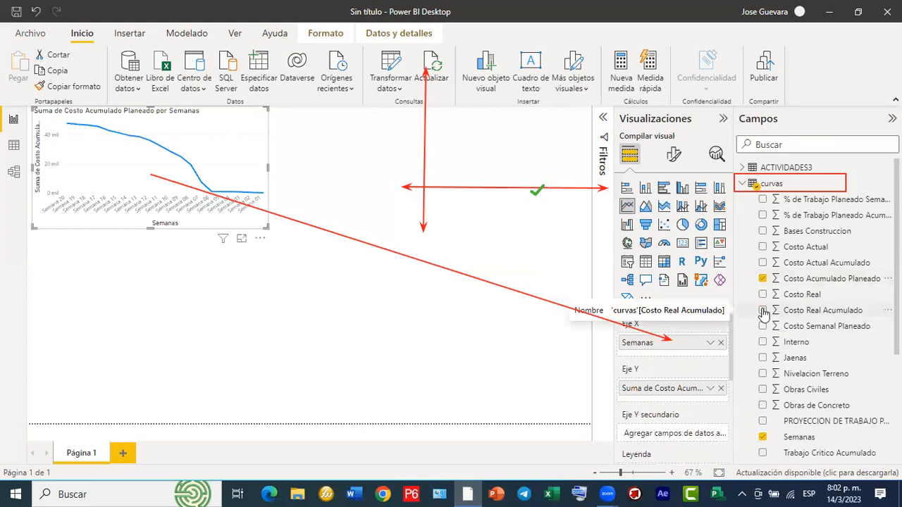
click(763, 310)
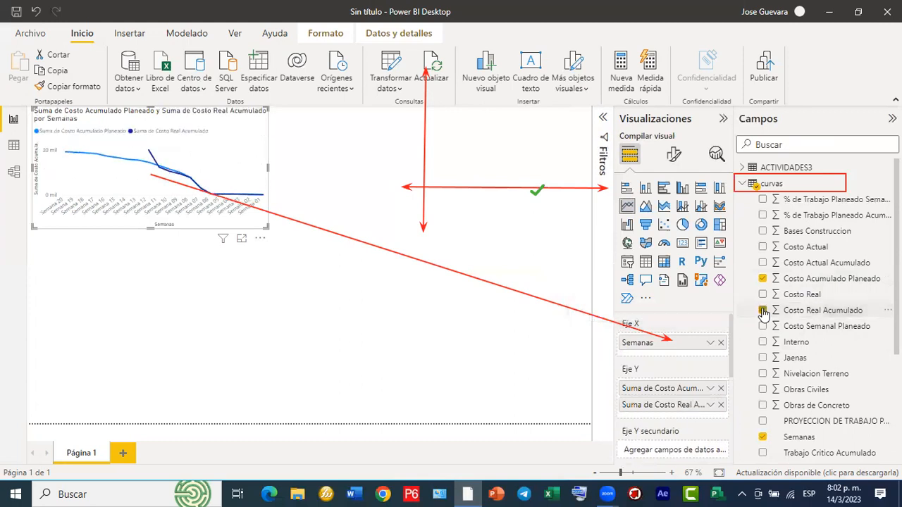
click(762, 77)
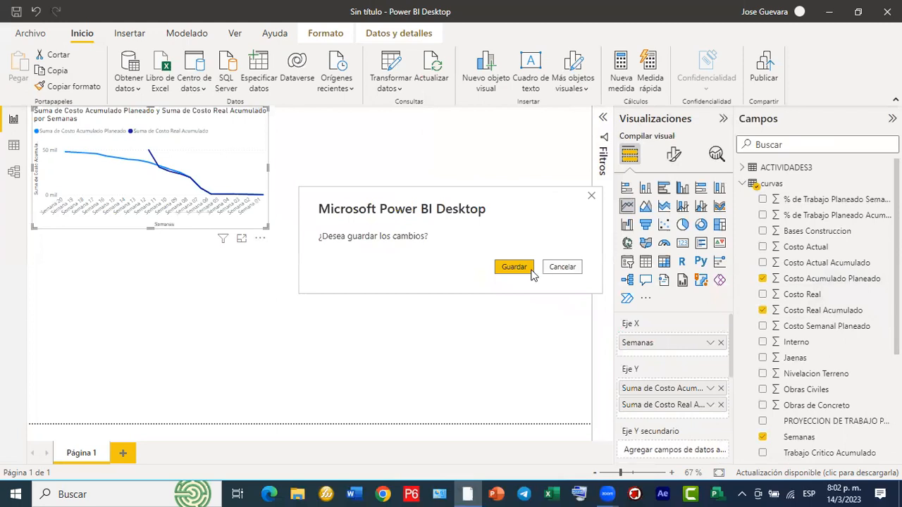
click(591, 195)
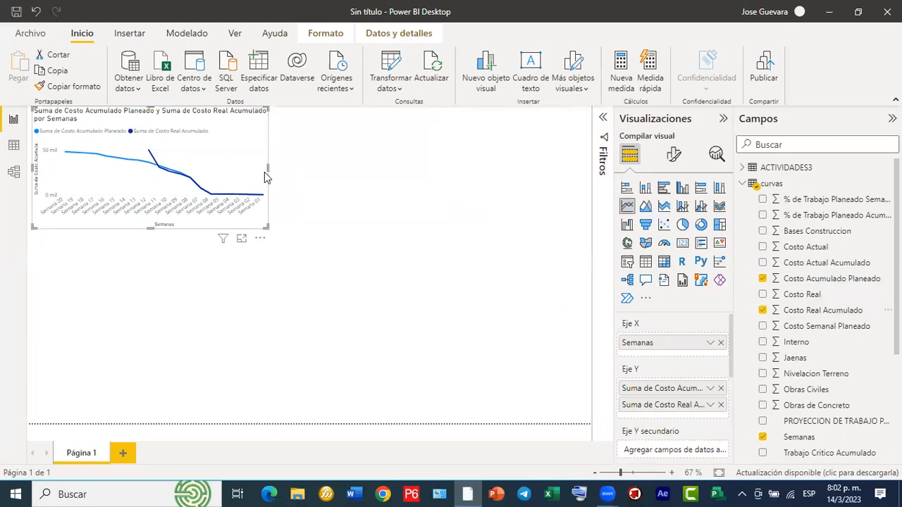
Step: Move the line chart towards the middle of the page and sort its axis by Semanas in ascending order
drag(75, 111, 218, 176)
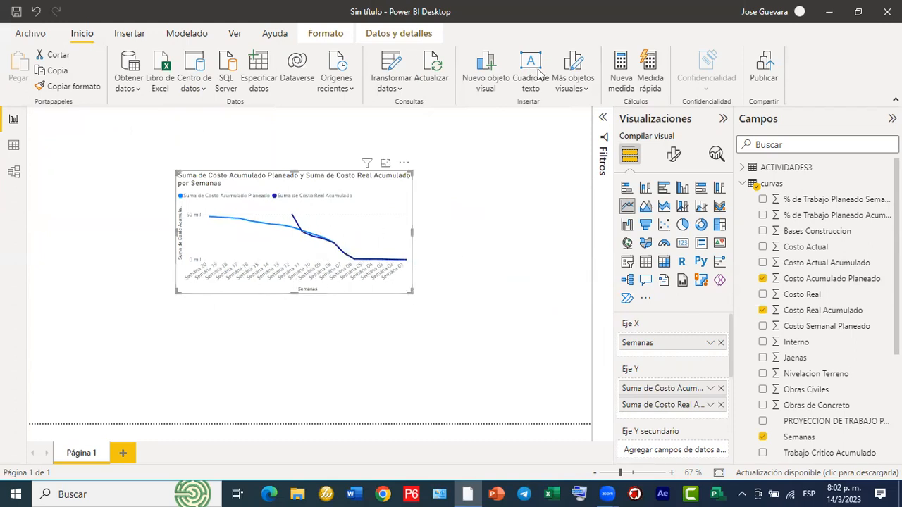
drag(386, 150, 422, 173)
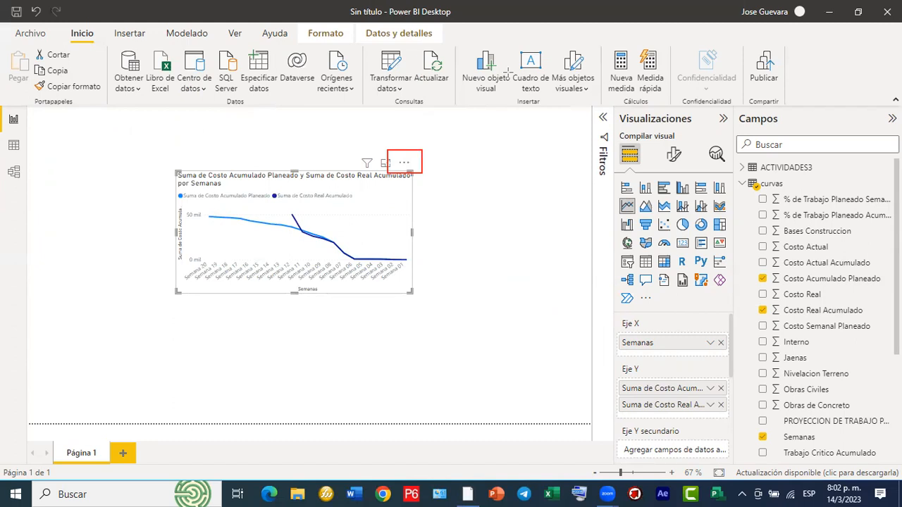
drag(352, 221, 409, 172)
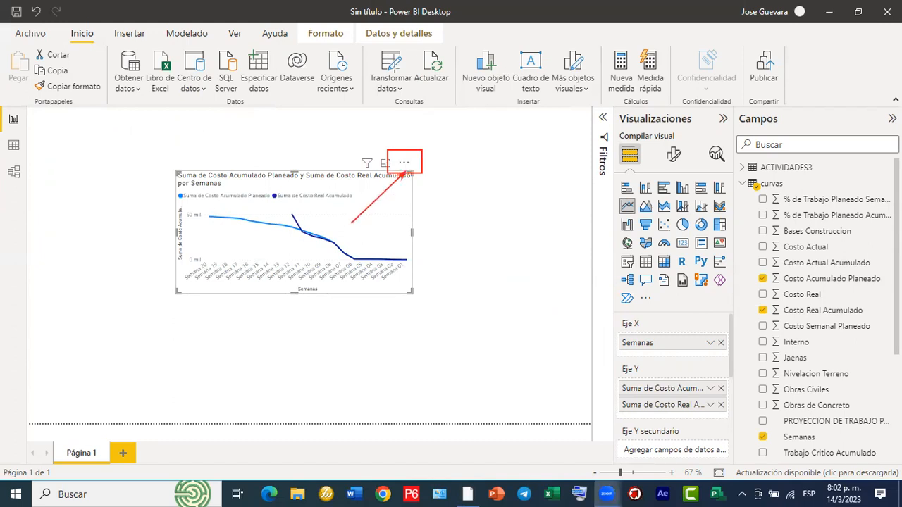
click(404, 163)
mouse_move(458, 245)
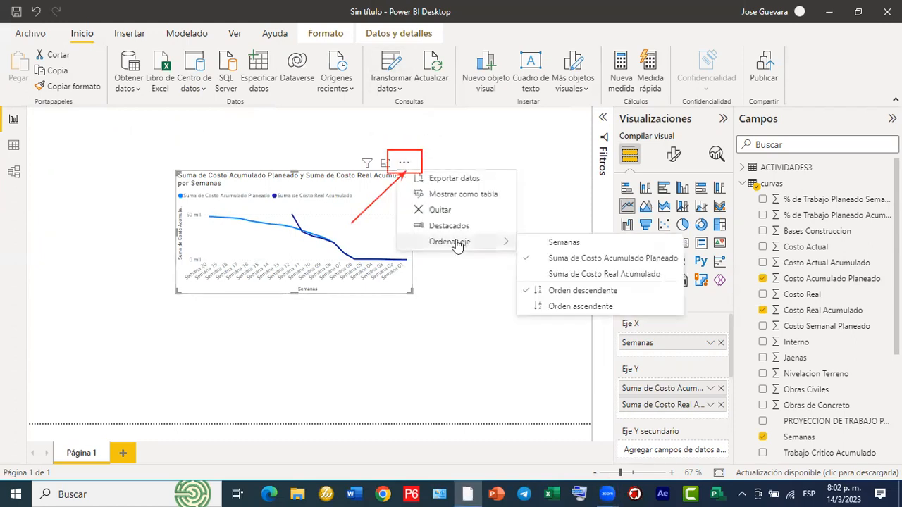
click(569, 244)
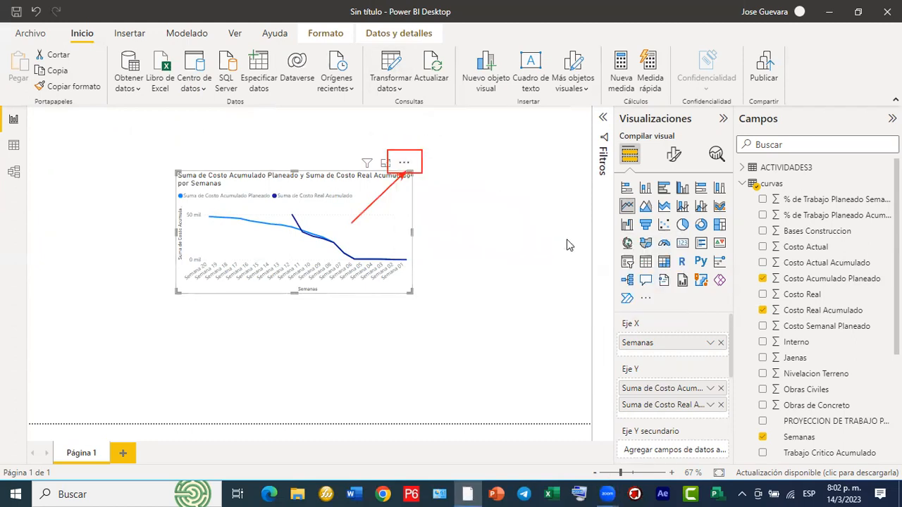
click(404, 168)
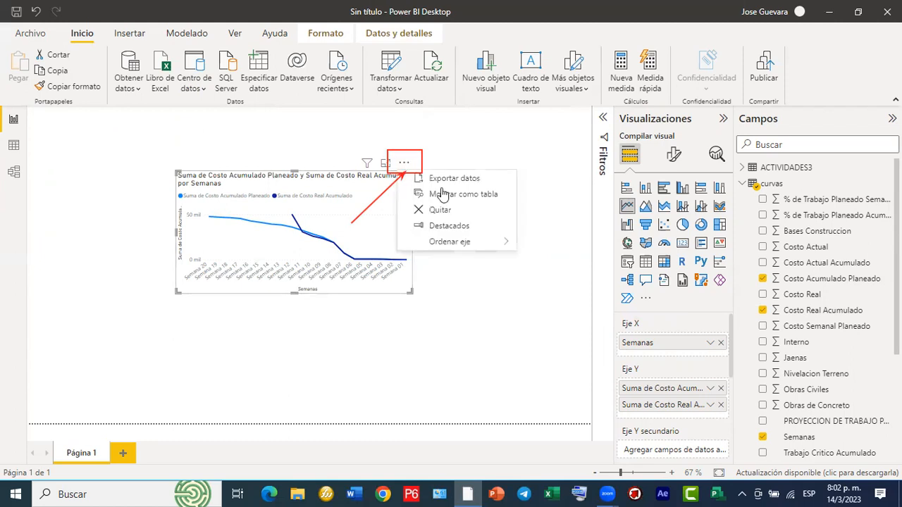
mouse_move(458, 244)
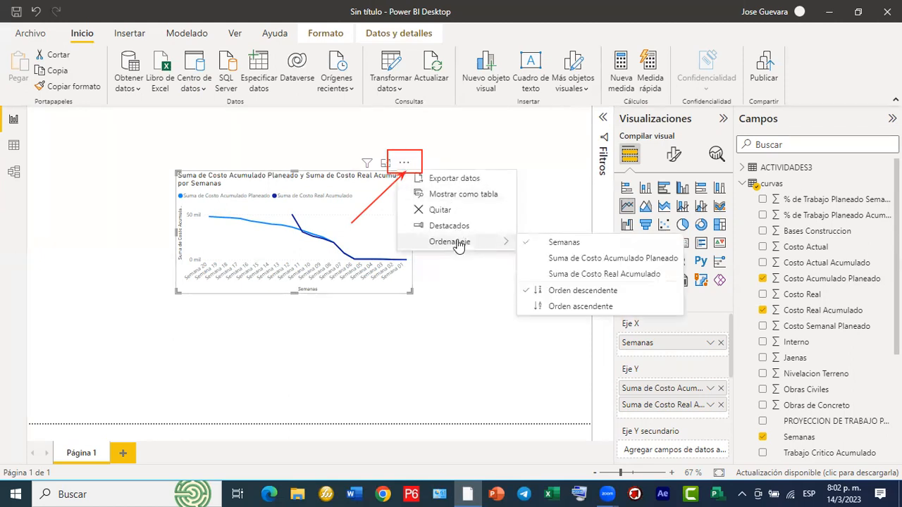
click(572, 308)
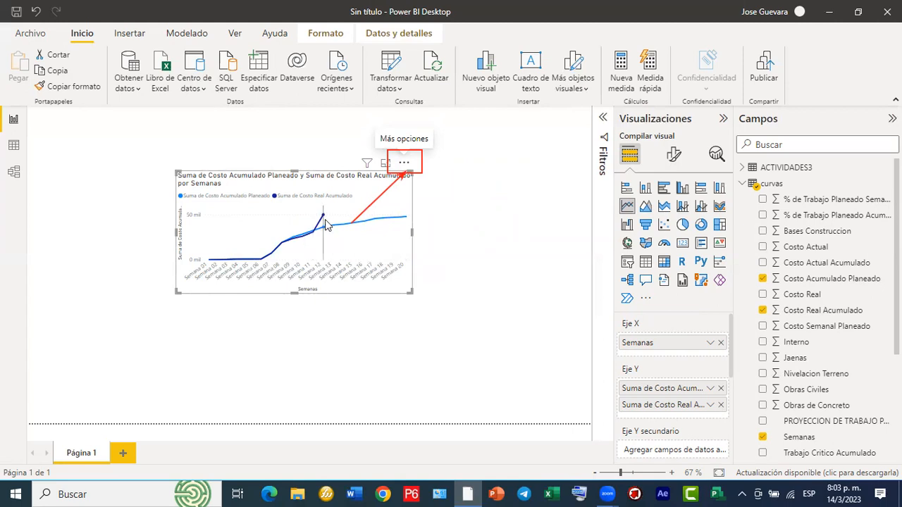
Step: Turn off the line chart's title in its general formatting options
mouse_move(326, 212)
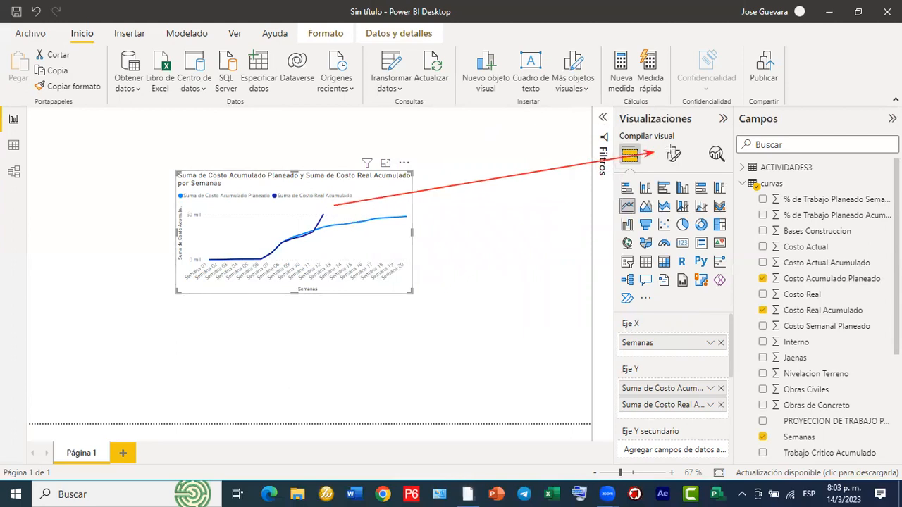
click(676, 155)
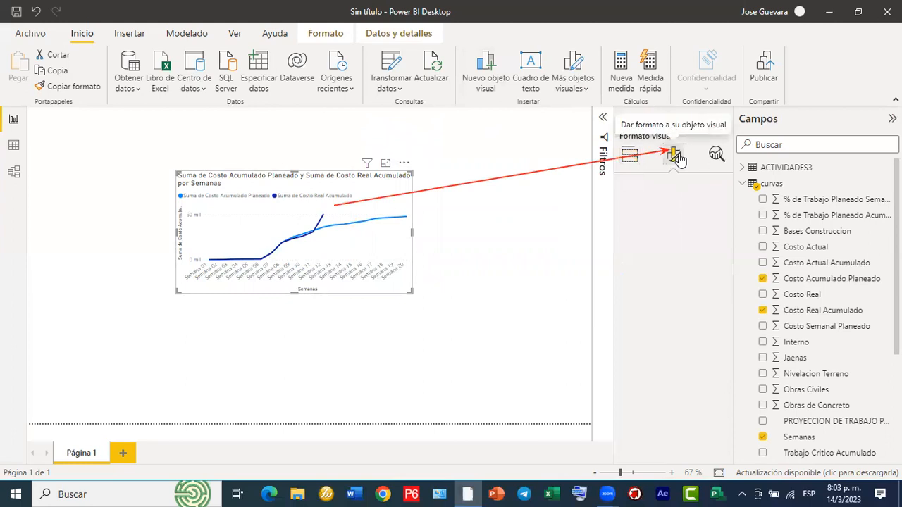
click(700, 225)
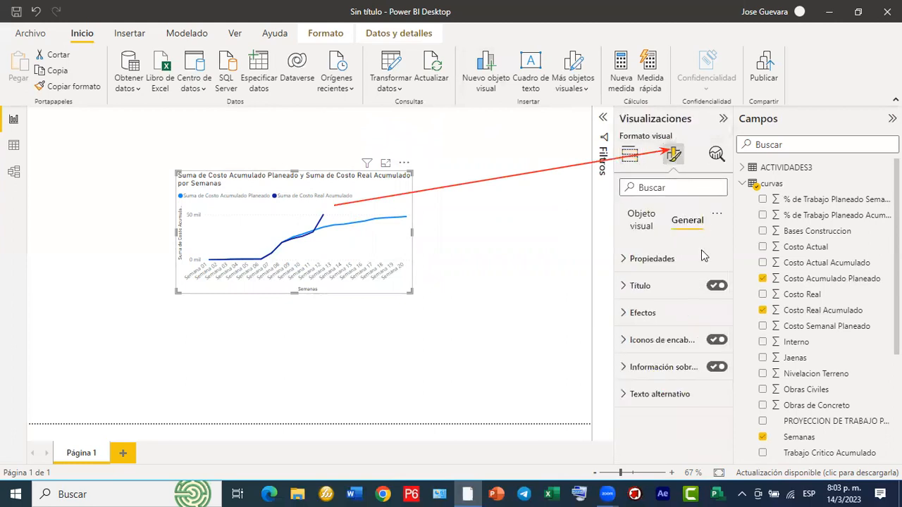
click(714, 288)
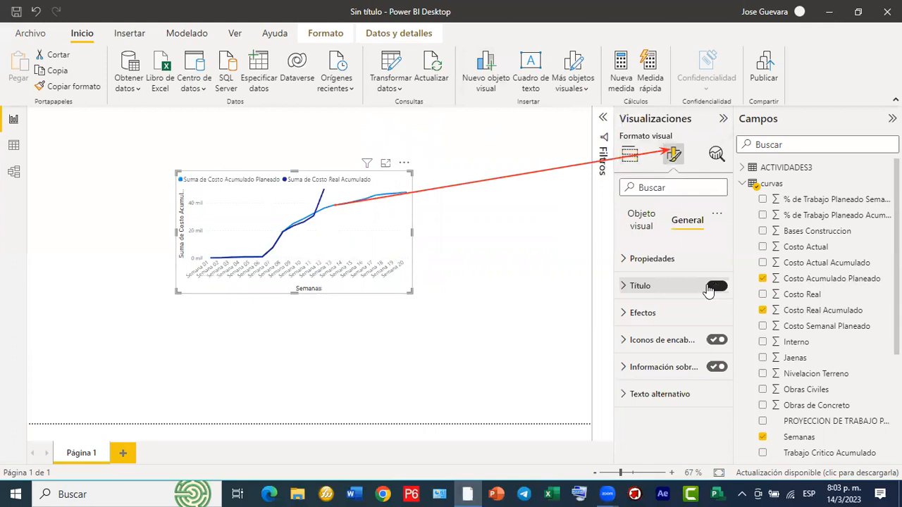
Step: Move the line chart to the page's upper-left corner, shrink it slightly, and deselect it
drag(380, 170, 243, 121)
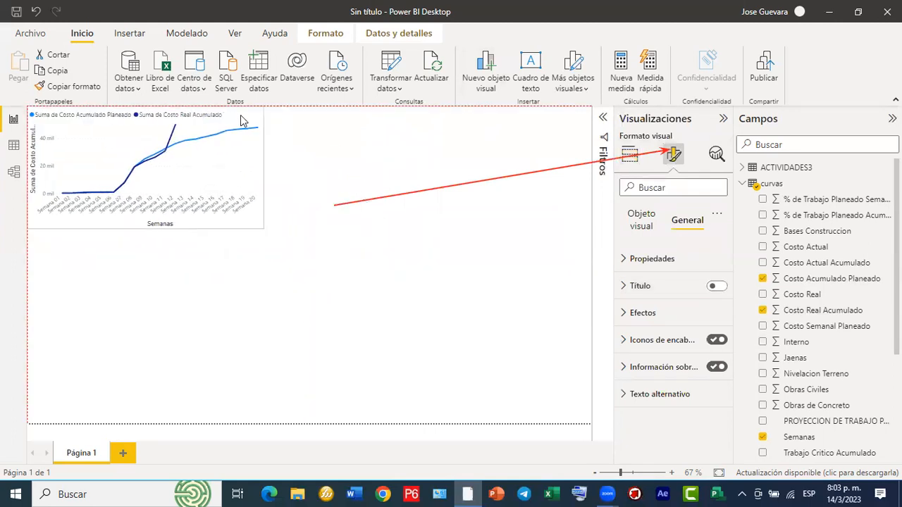
drag(266, 233, 246, 211)
click(243, 288)
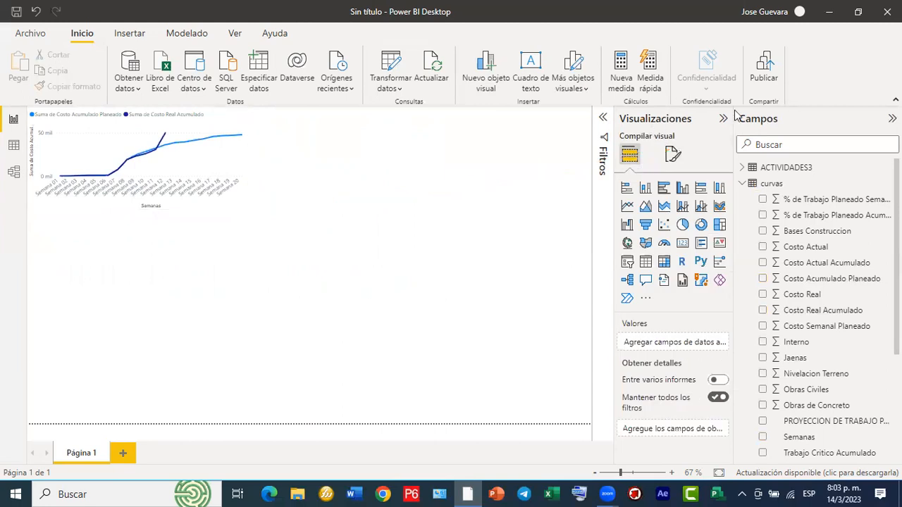
Step: Turn on the shadow and visual border effects for the line chart, and deselect it
click(242, 207)
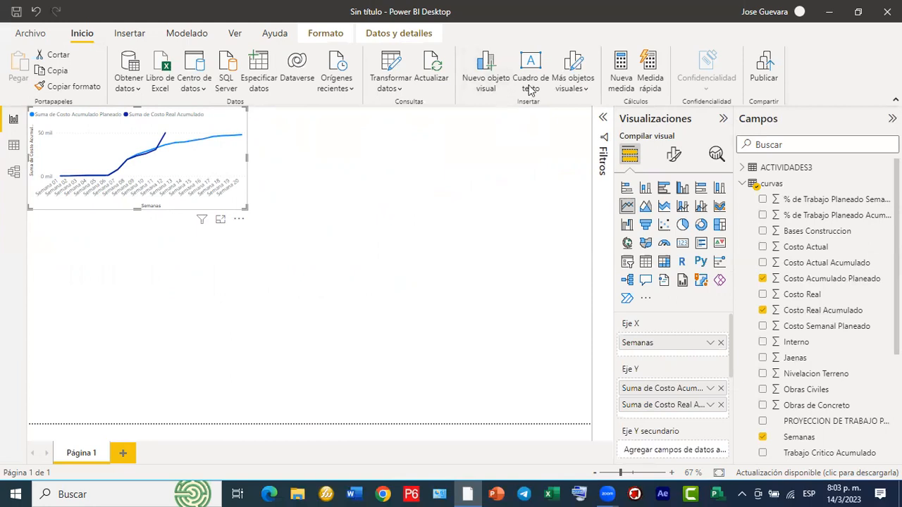
drag(230, 158, 675, 153)
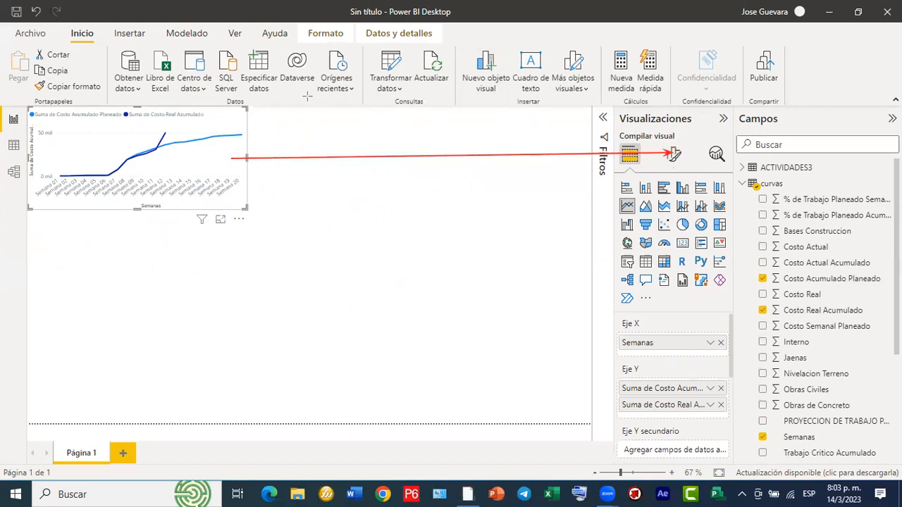
click(366, 65)
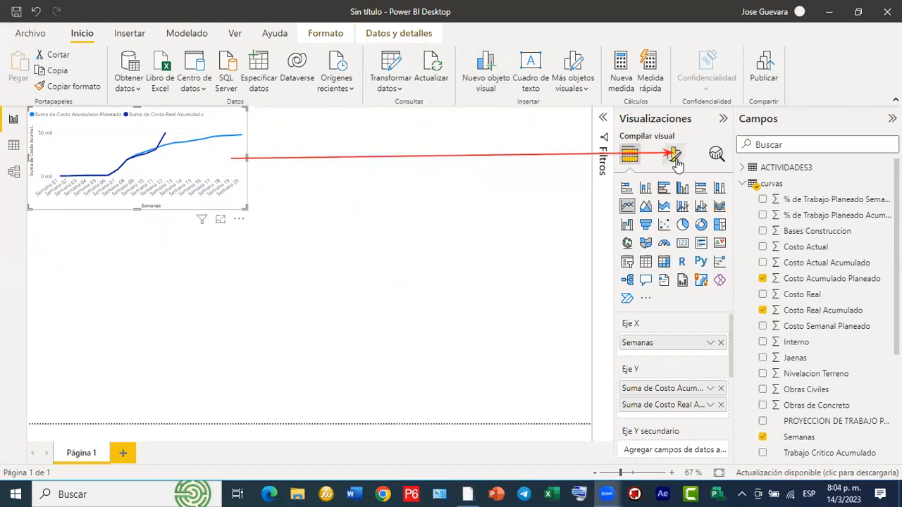
click(676, 159)
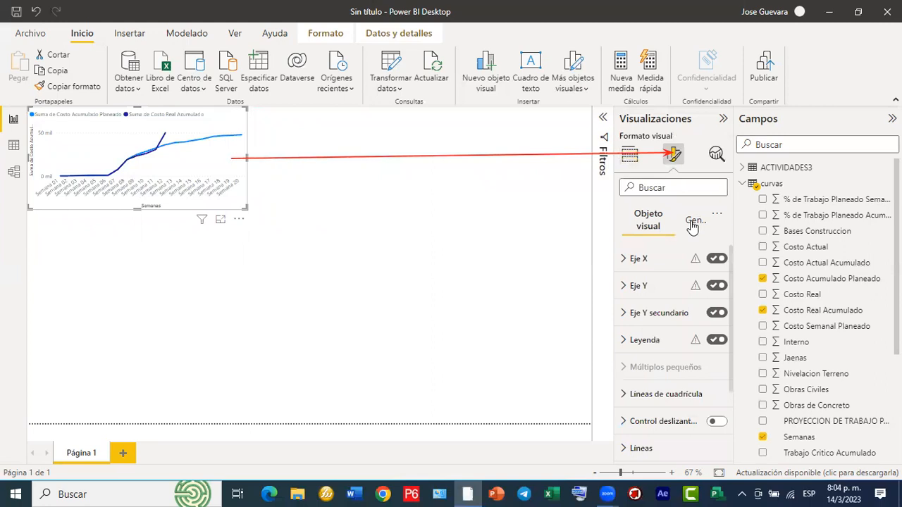
click(690, 223)
click(667, 314)
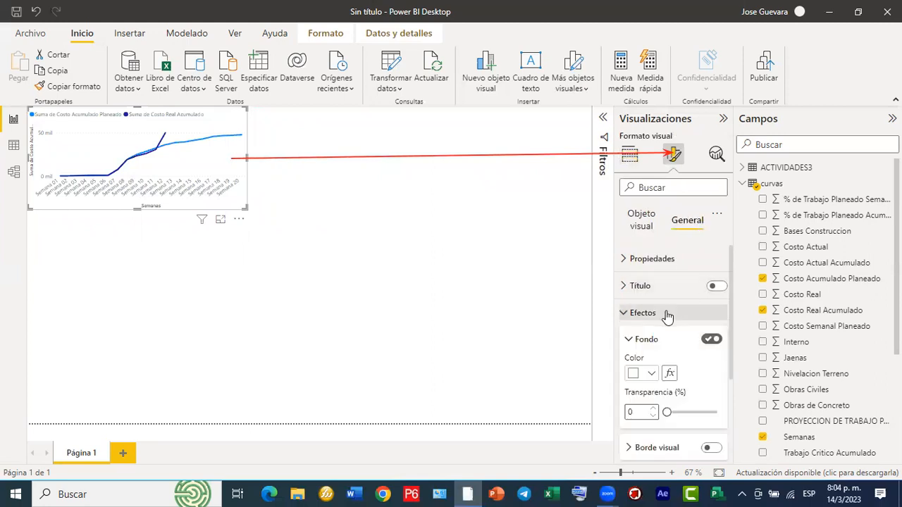
scroll(666, 320, down, 3)
click(712, 349)
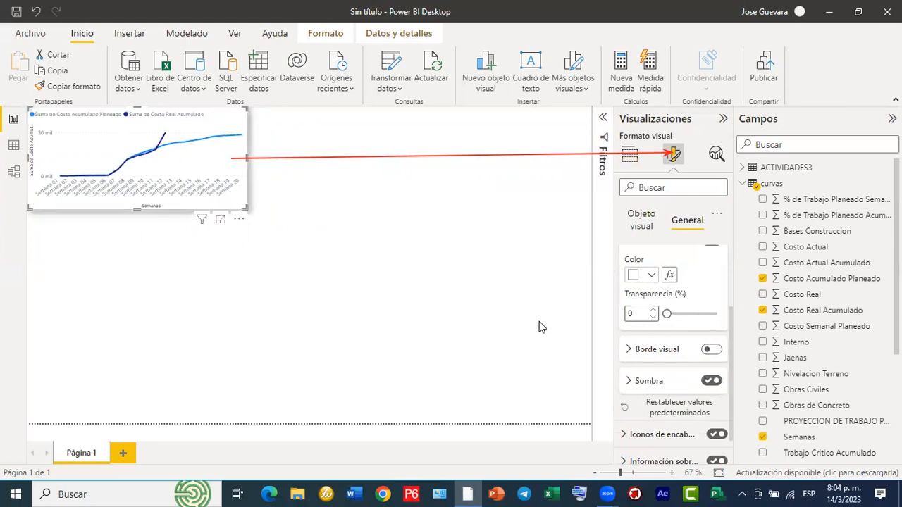
click(710, 348)
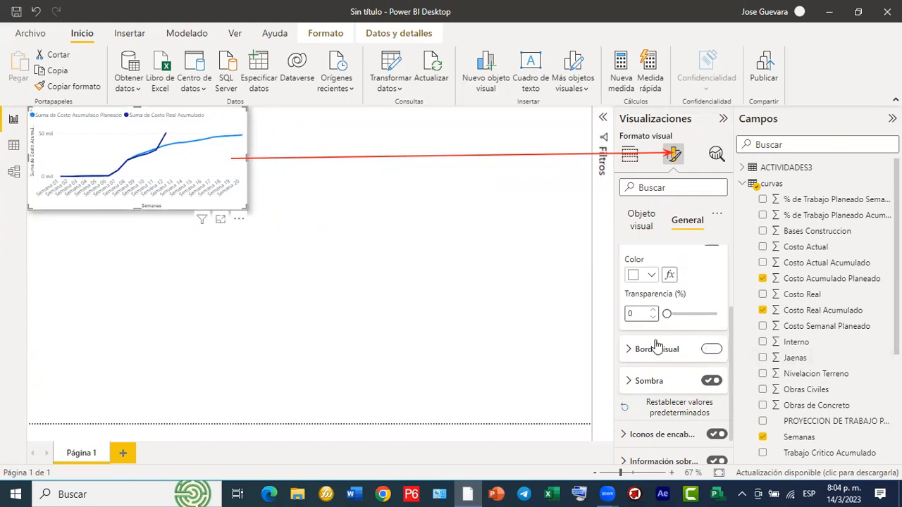
click(308, 209)
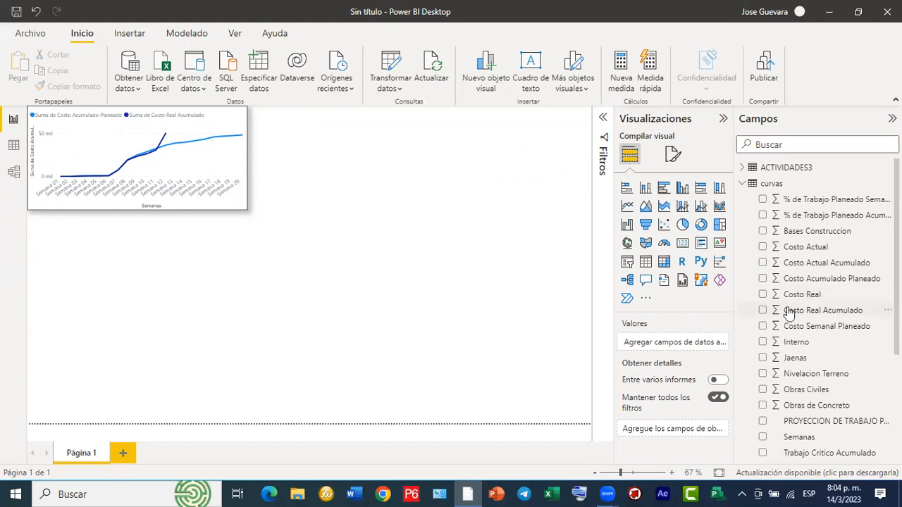
Step: Insert an empty clustered column chart below the line chart
scroll(788, 312, down, 2)
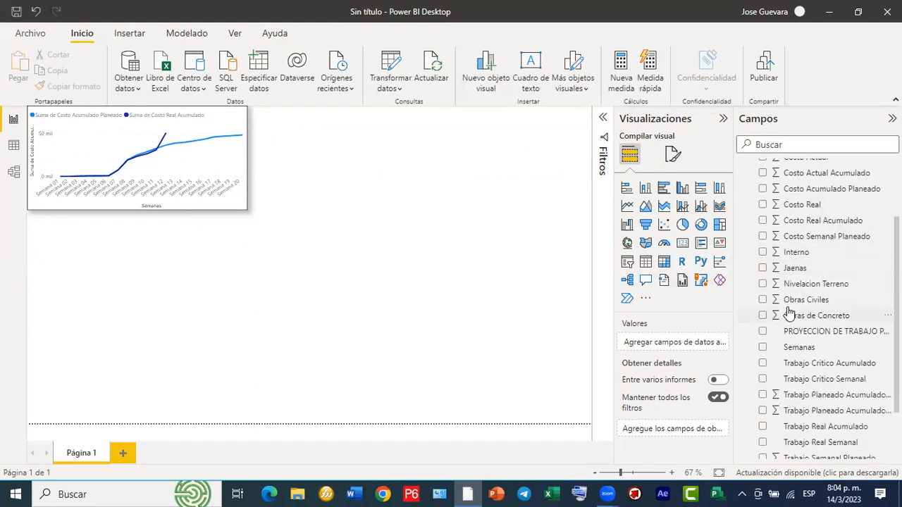
scroll(788, 312, down, 1)
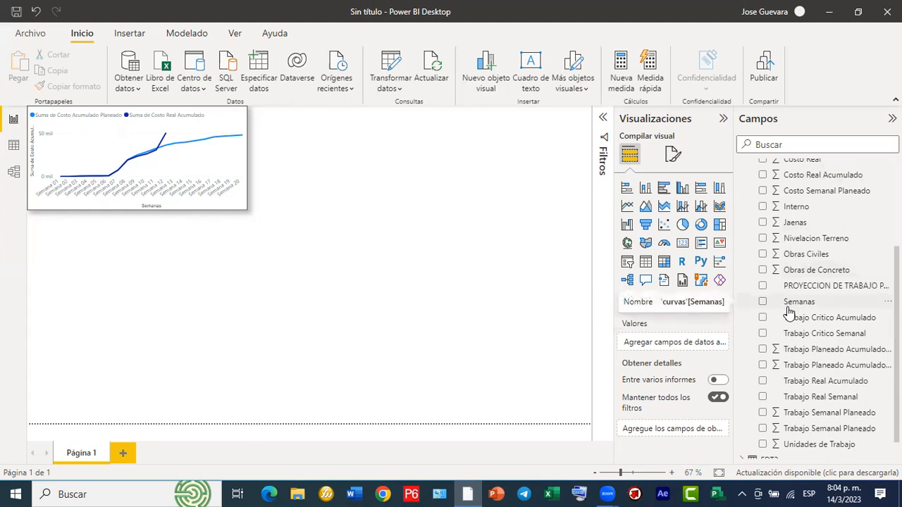
scroll(788, 312, down, 1)
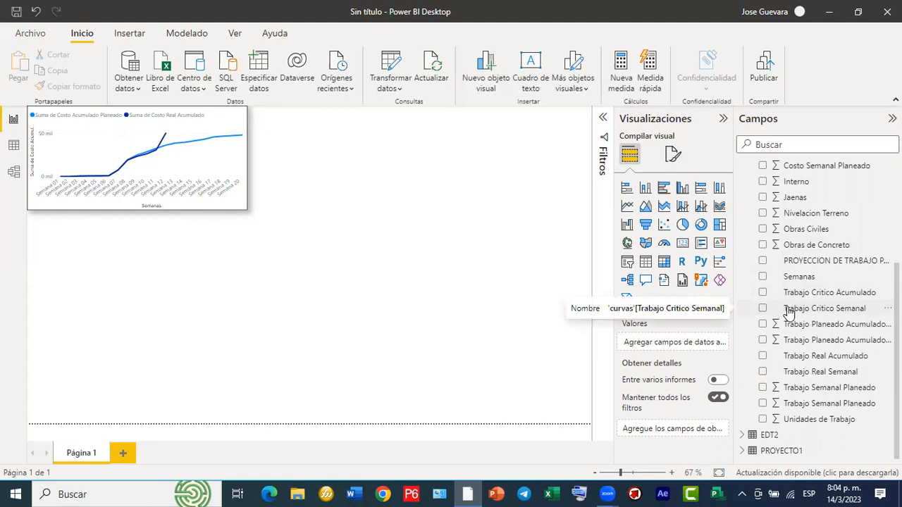
scroll(787, 312, up, 6)
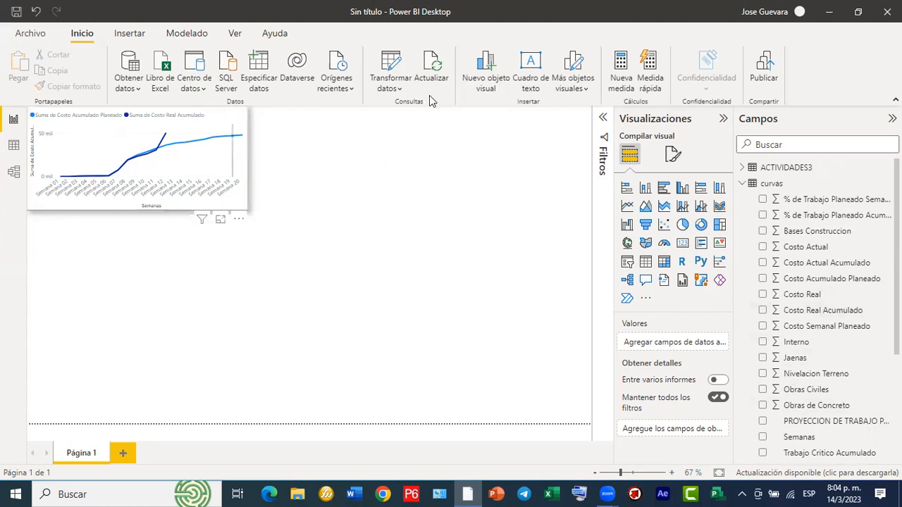
mouse_move(207, 246)
mouse_down()
mouse_move(493, 226)
mouse_move(559, 231)
mouse_move(584, 215)
mouse_move(570, 121)
mouse_move(613, 116)
mouse_move(668, 173)
mouse_move(670, 189)
mouse_move(703, 185)
mouse_move(684, 187)
mouse_up()
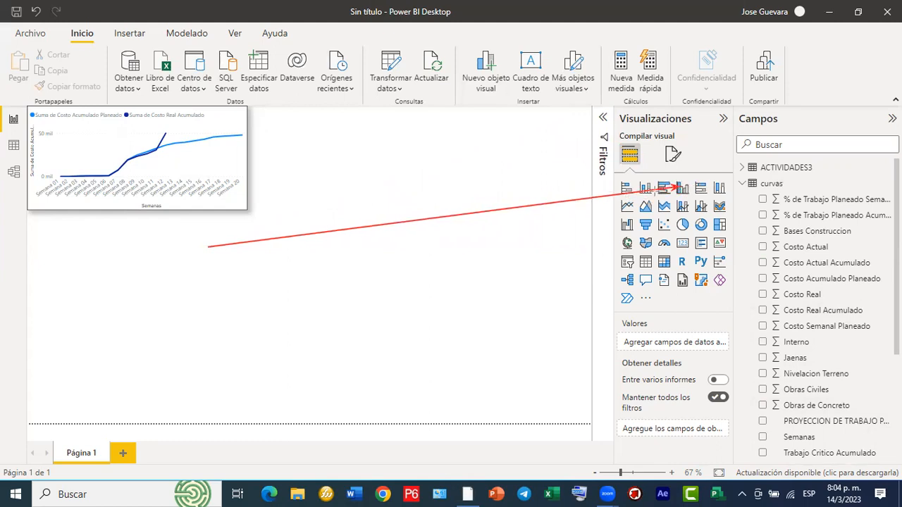
click(683, 189)
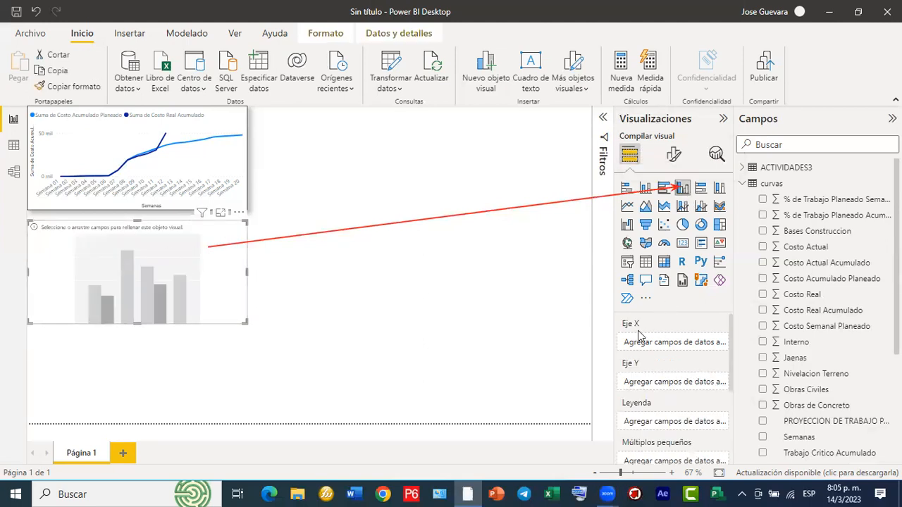
click(776, 93)
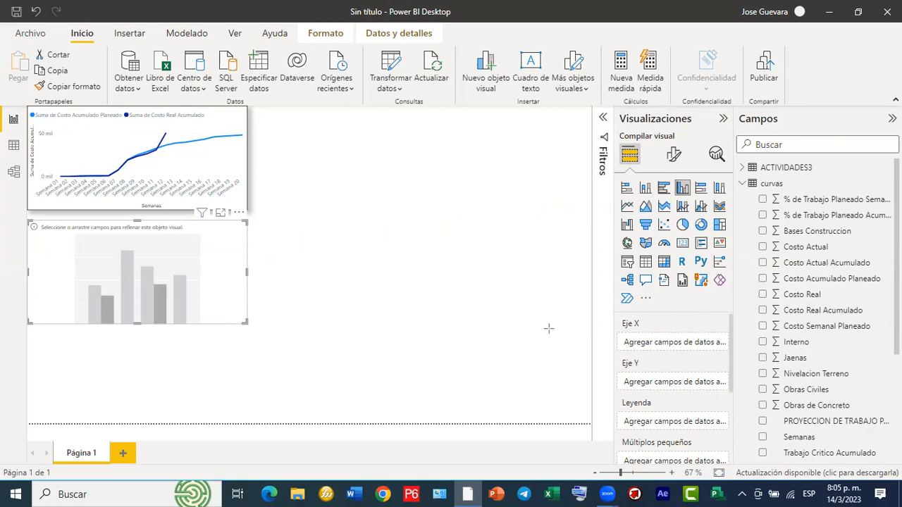
Step: Assign the Semanas field from the curvas table to the column chart's X axis
drag(220, 268, 661, 344)
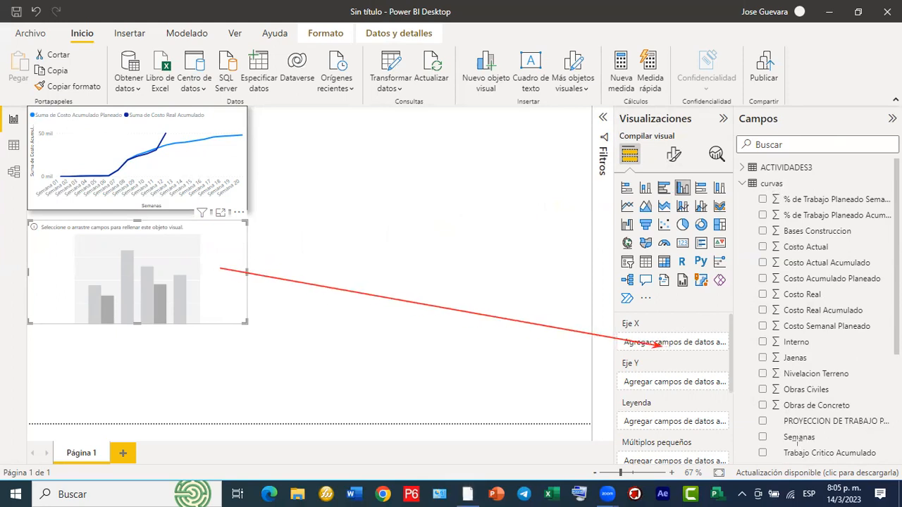
drag(782, 437, 679, 342)
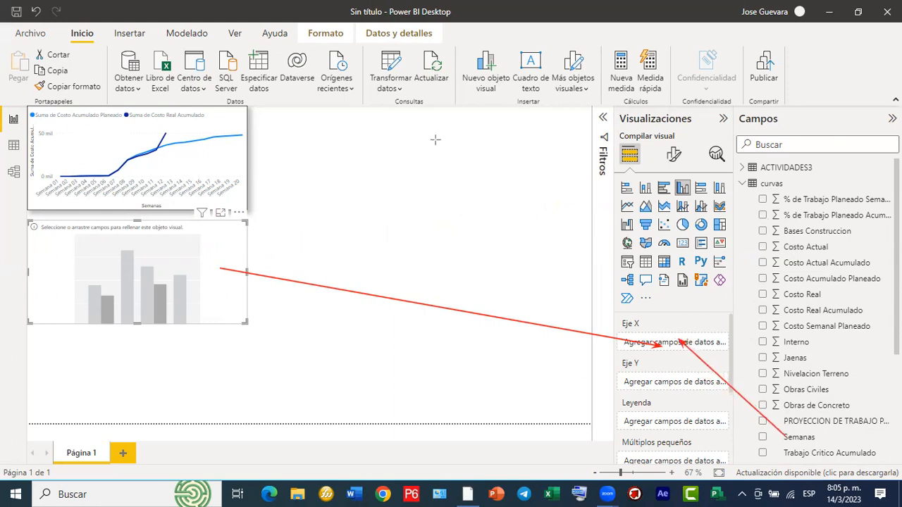
click(762, 437)
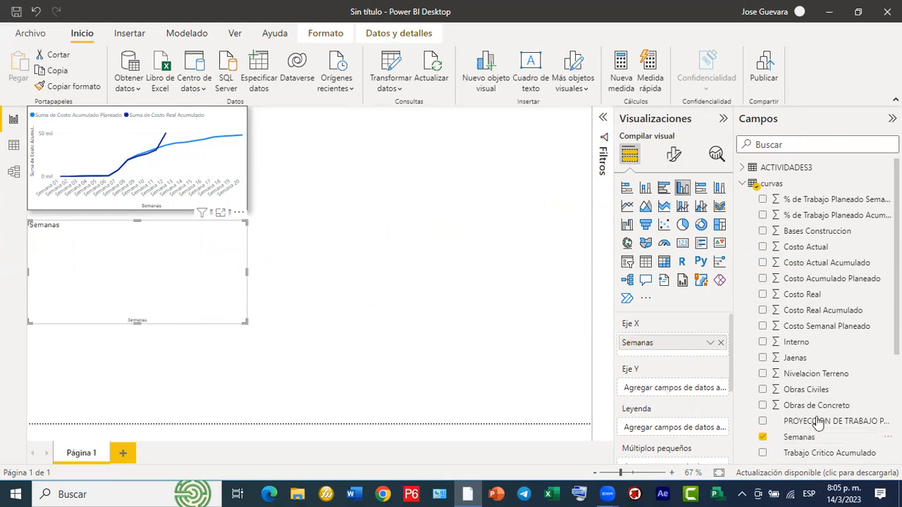
Step: Add the lower Trabajo Semanal Planeado field from the curvas table to the column chart's Y axis
drag(766, 378, 692, 391)
drag(496, 353, 434, 305)
scroll(843, 352, down, 2)
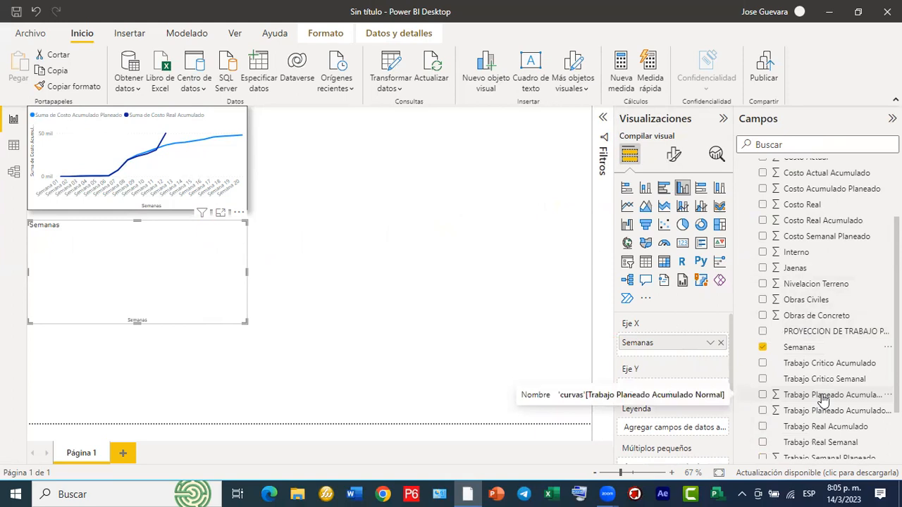
scroll(823, 399, down, 1)
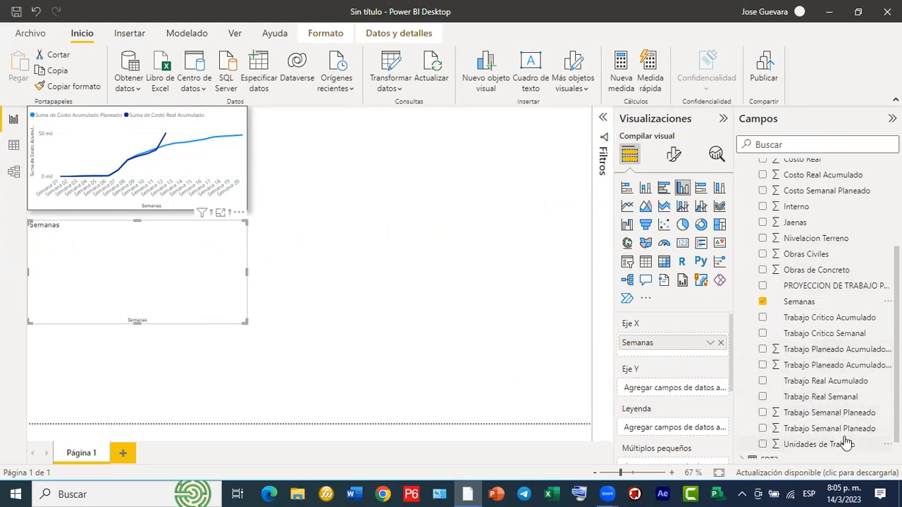
click(763, 429)
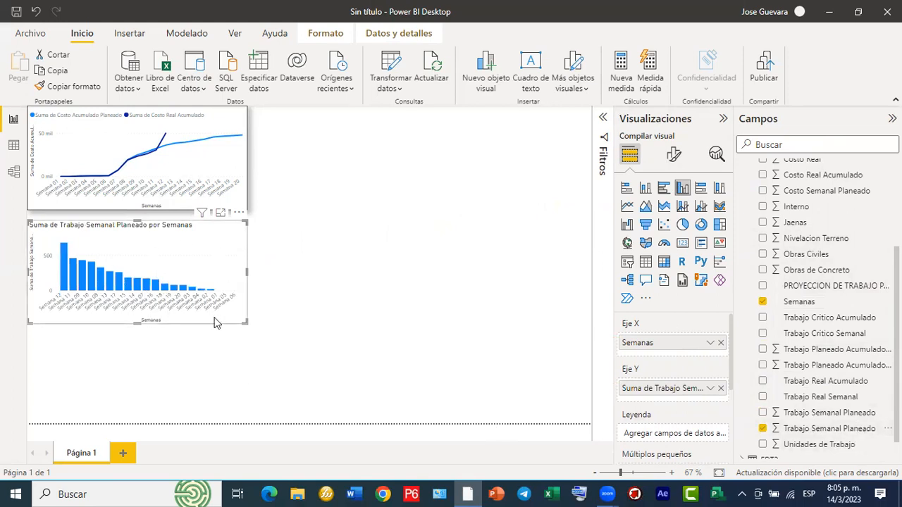
Step: Move the column chart away from the line chart and sort its axis by Semanas in ascending order
drag(195, 229, 272, 305)
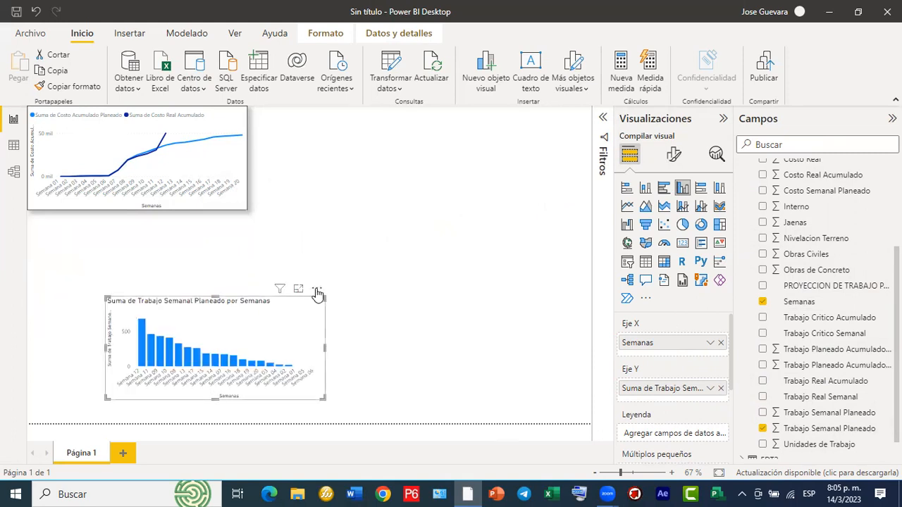
click(316, 288)
mouse_move(385, 372)
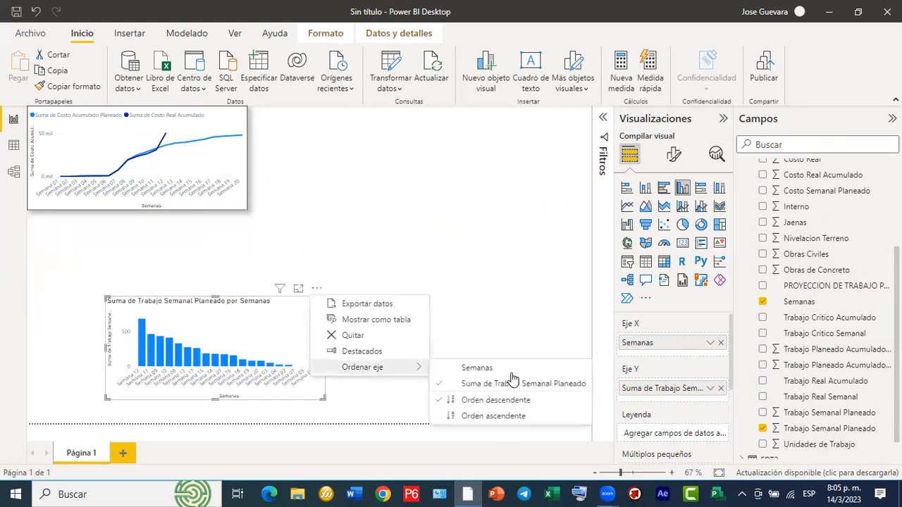
click(470, 369)
click(317, 289)
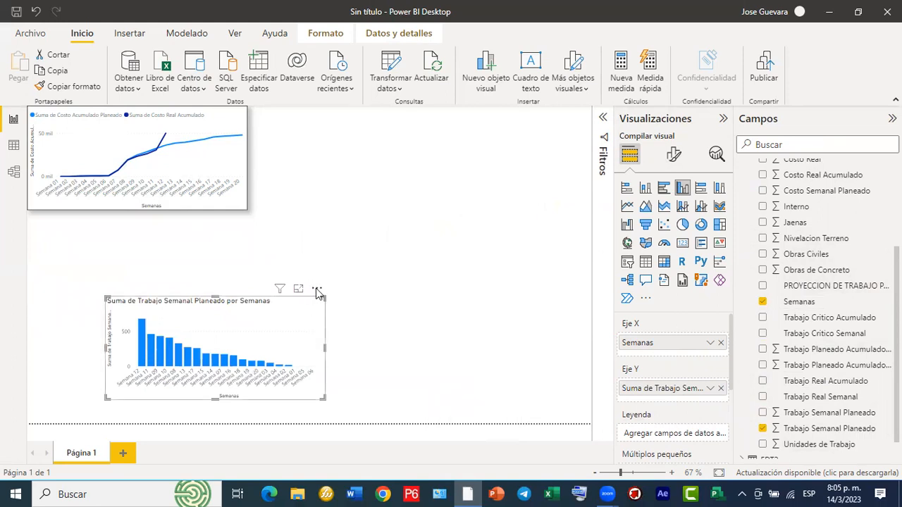
mouse_move(390, 370)
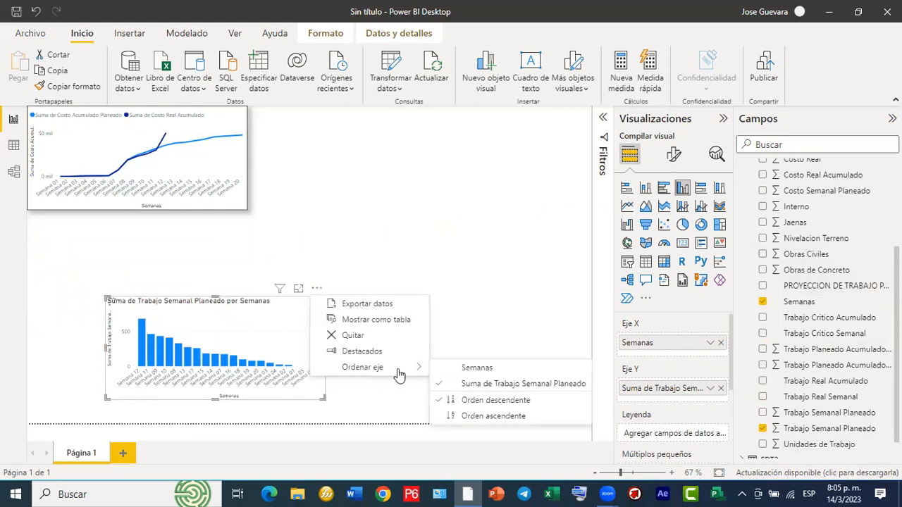
click(499, 416)
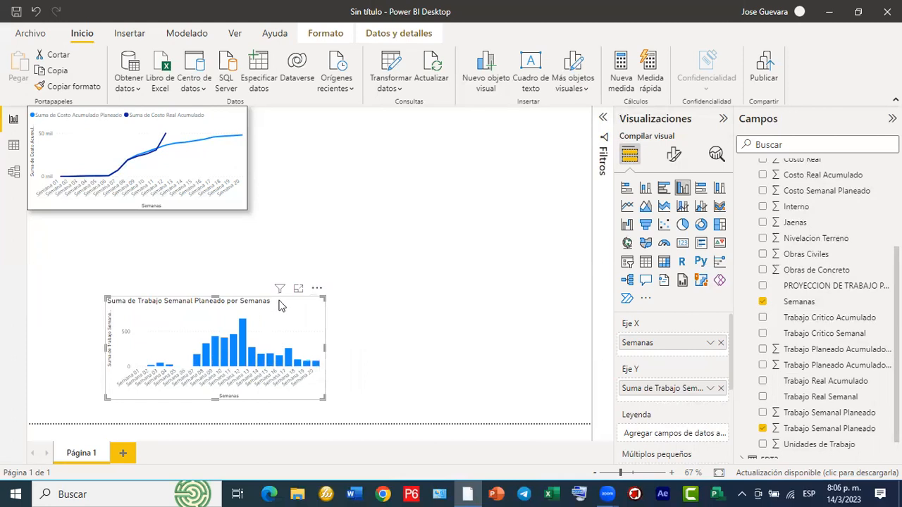
Step: Place the column chart directly beneath the line chart, aligned with its sides, and reduce its height slightly
drag(281, 301, 200, 222)
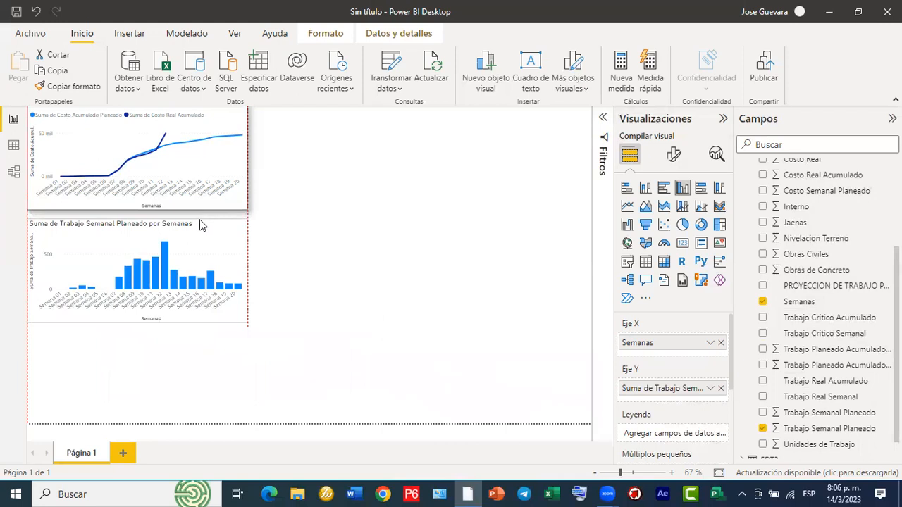
drag(200, 219, 201, 219)
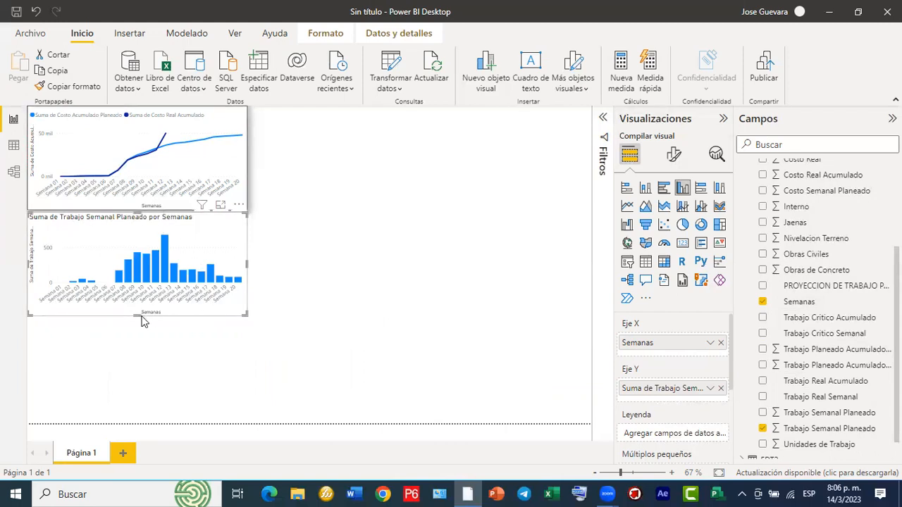
drag(142, 307, 143, 300)
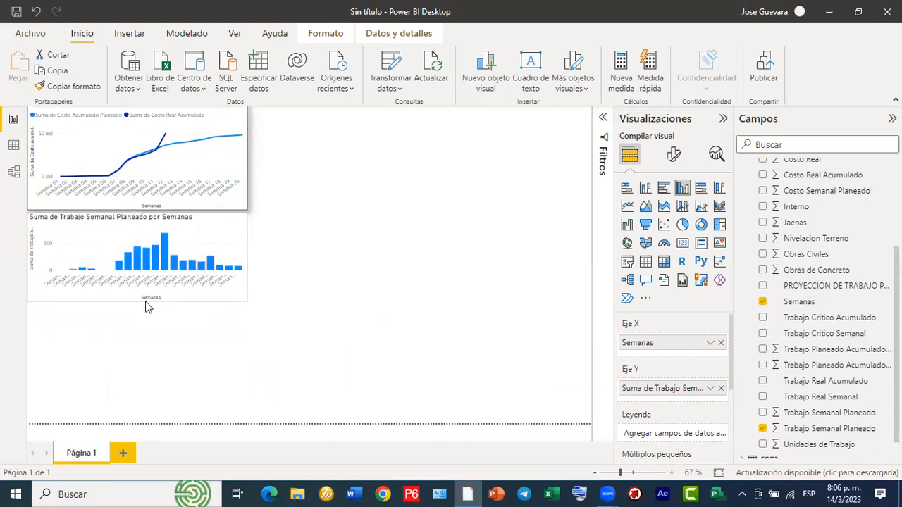
drag(146, 304, 138, 319)
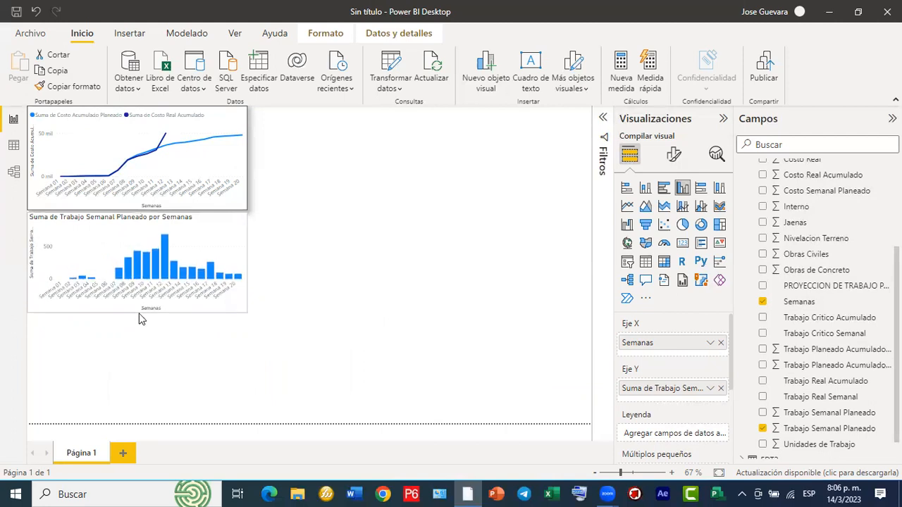
Step: Turn off the column chart's title in its general formatting options and deselect the chart
click(676, 159)
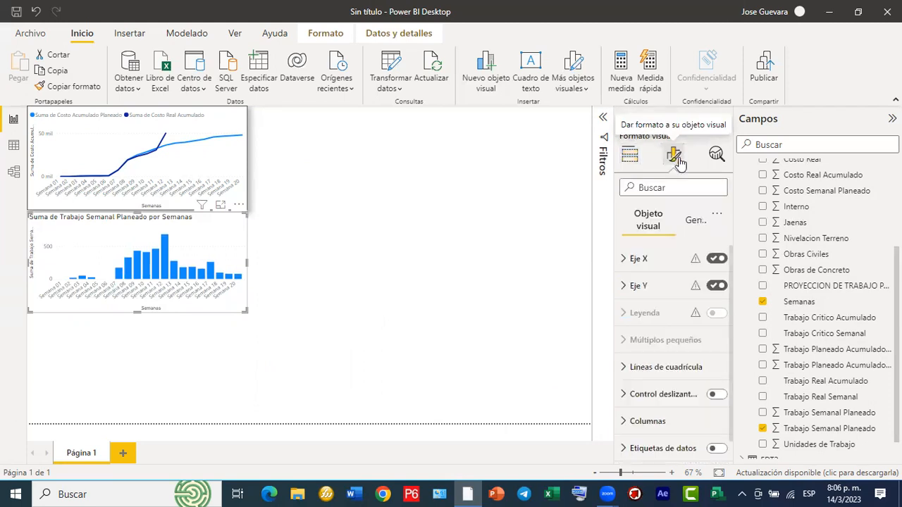
click(693, 220)
click(715, 286)
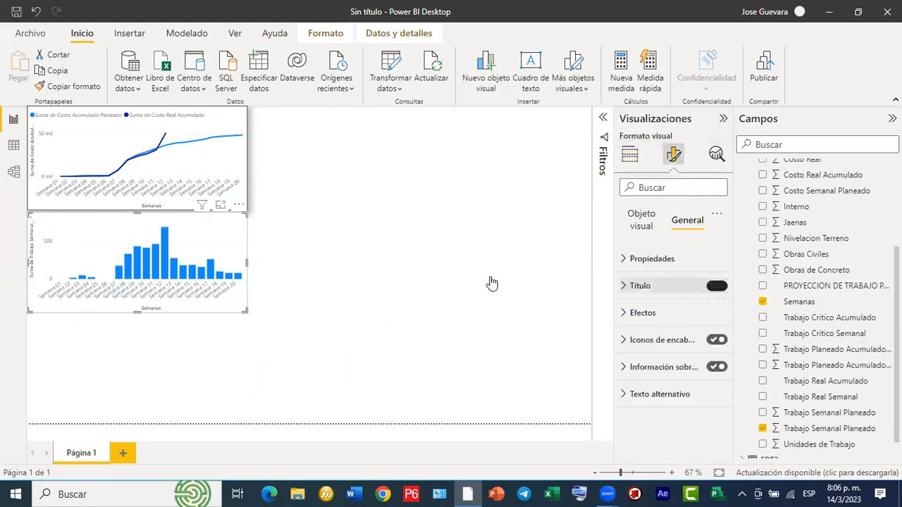
click(349, 224)
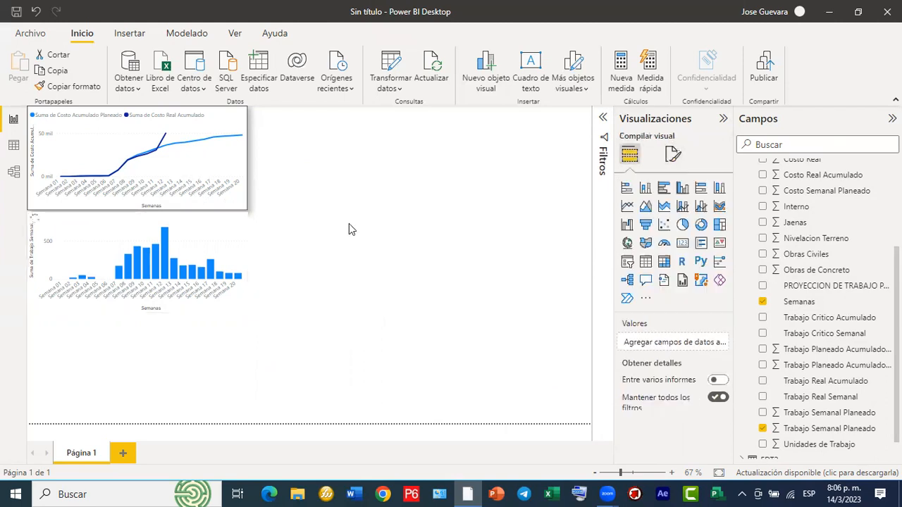
Step: Turn on the visual border and shadow effects for the column chart and deselect it
click(232, 226)
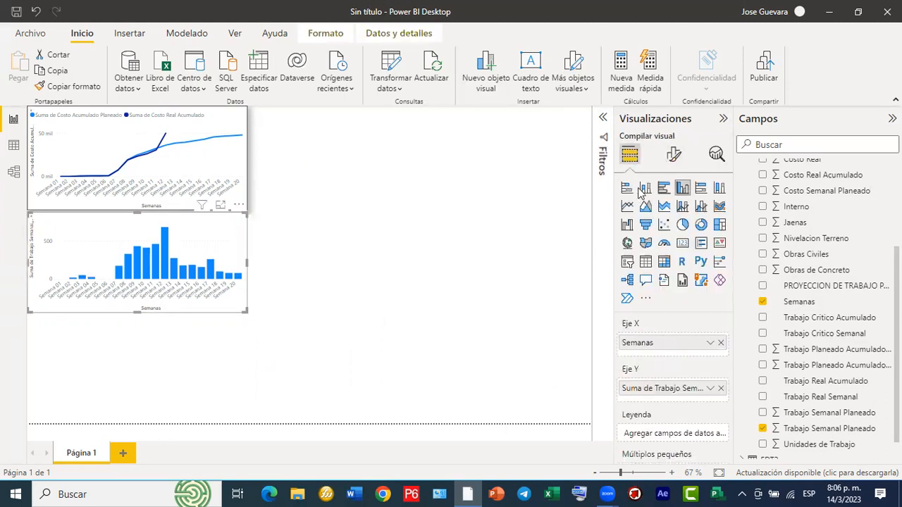
click(671, 157)
click(693, 222)
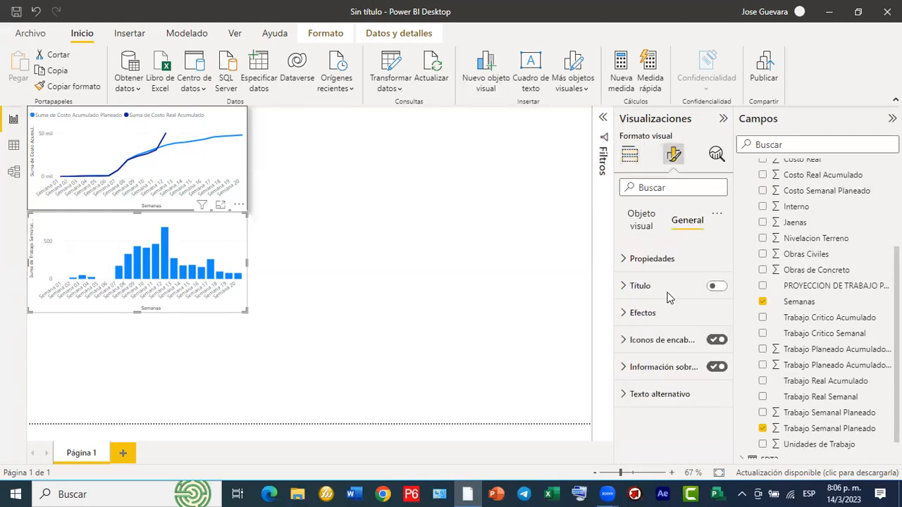
click(636, 316)
scroll(680, 356, down, 2)
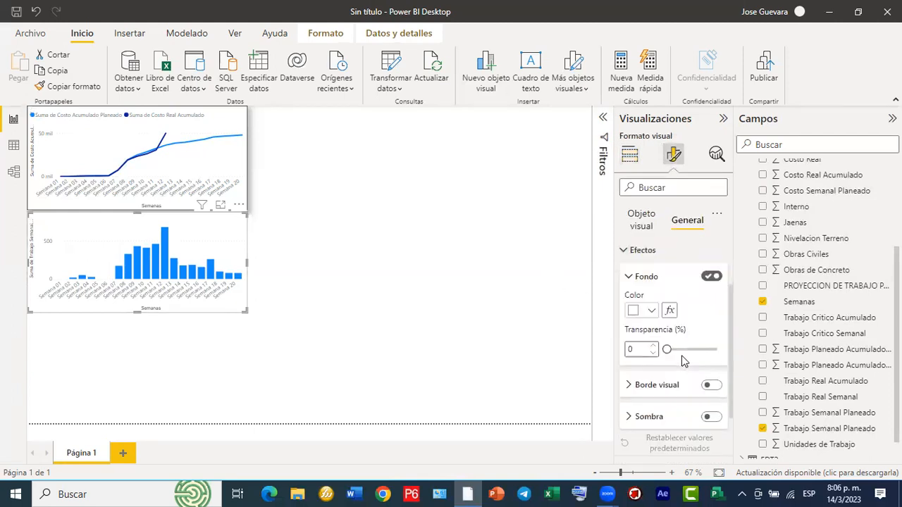
scroll(682, 360, down, 1)
click(713, 349)
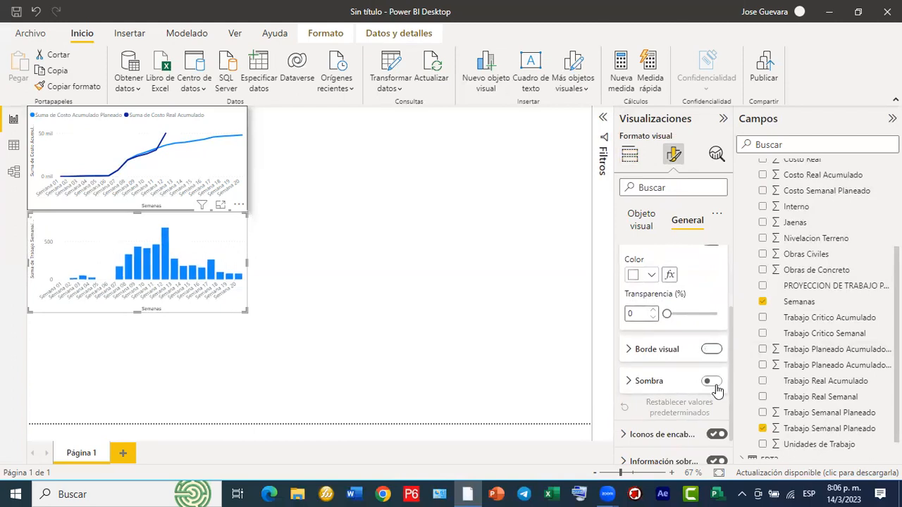
click(711, 381)
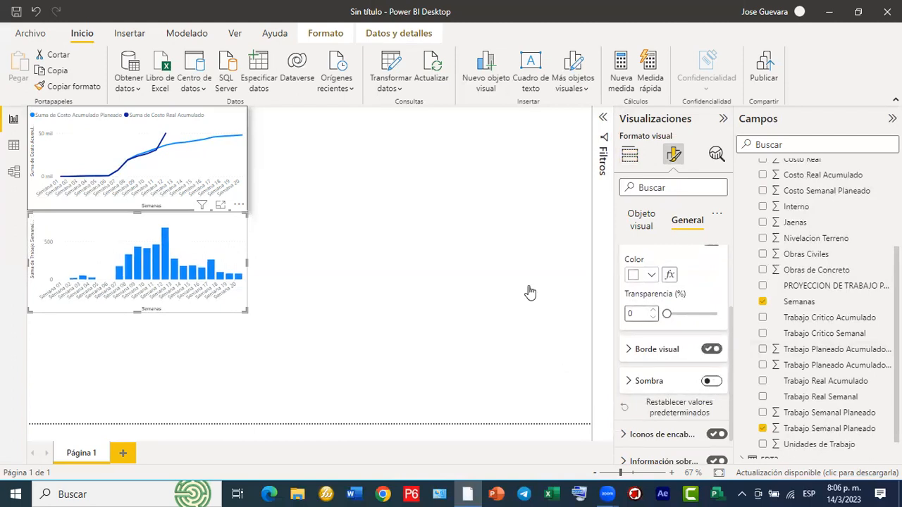
click(472, 224)
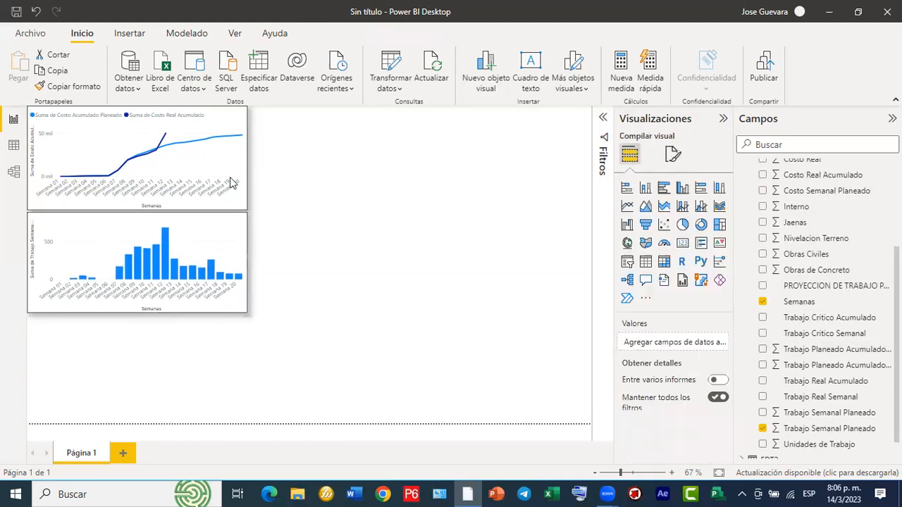
click(412, 283)
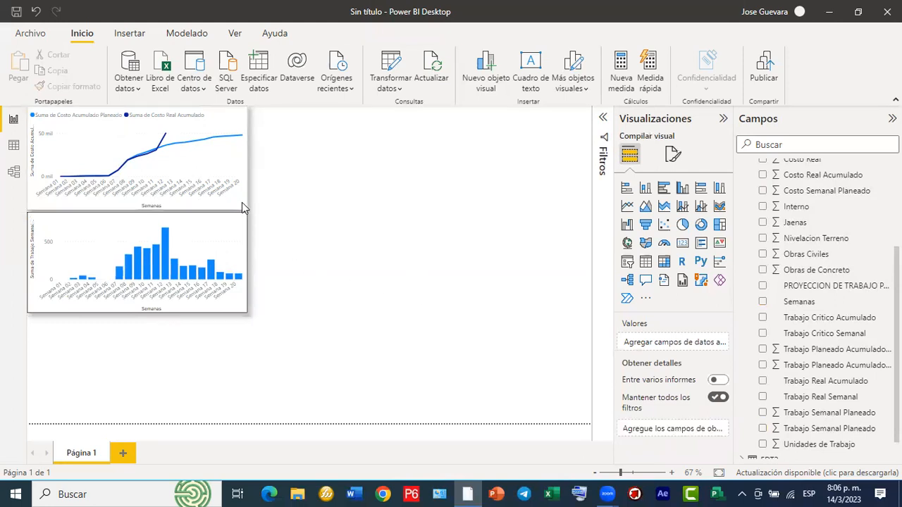
Step: Reduce the line chart's height slightly and move the column chart up to sit just beneath it
click(143, 202)
drag(138, 210, 139, 205)
click(143, 210)
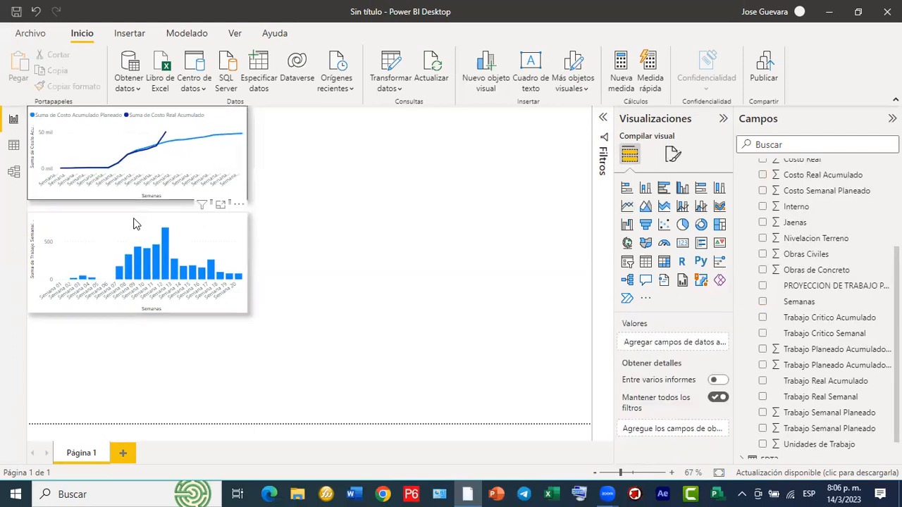
drag(135, 221, 136, 215)
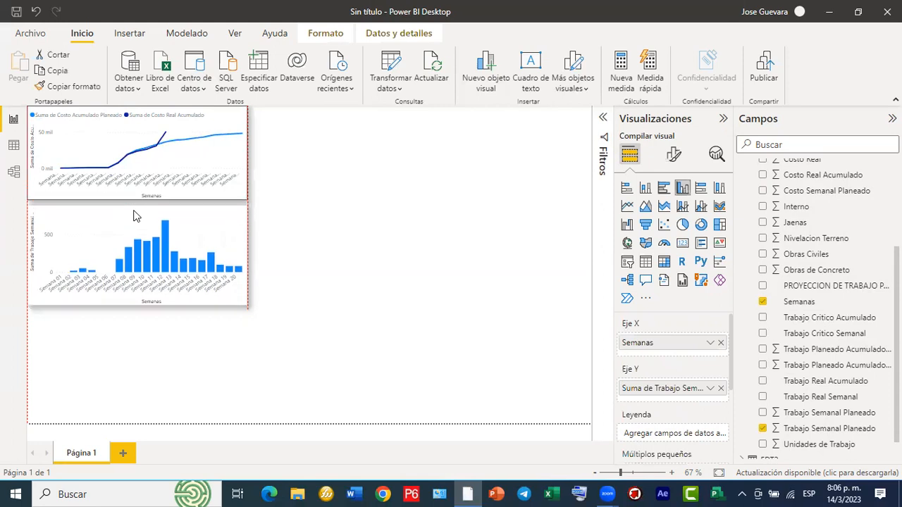
Step: Deselect the column chart and insert a line and clustered column chart in the free space beneath it
click(338, 279)
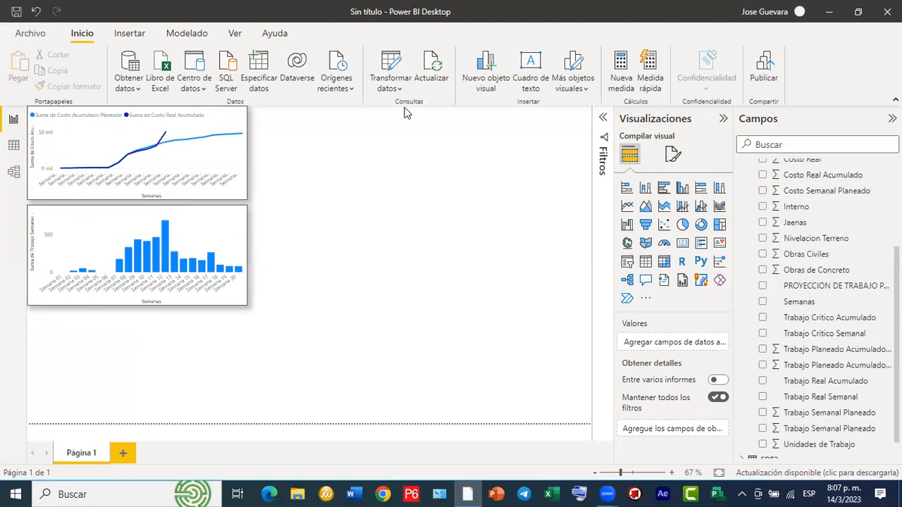
click(701, 206)
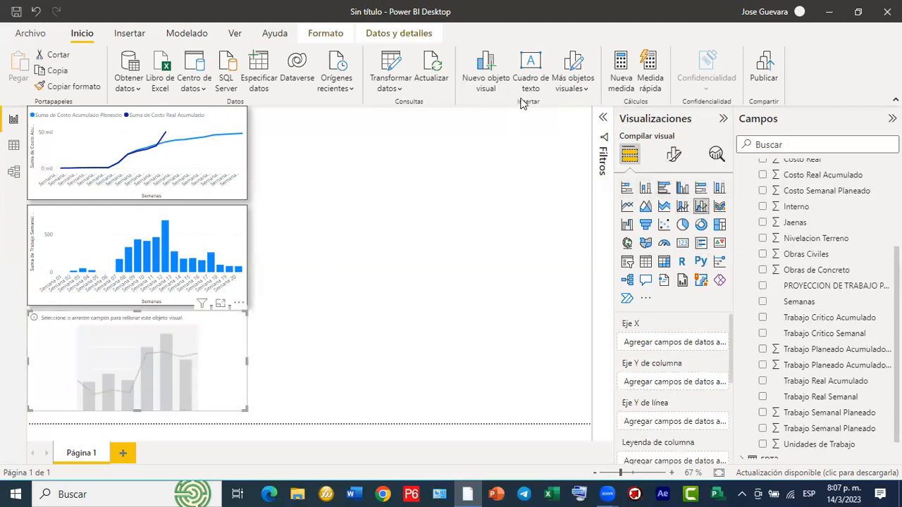
mouse_move(213, 327)
mouse_down()
mouse_move(587, 352)
mouse_move(624, 341)
mouse_up()
mouse_move(202, 344)
mouse_down()
mouse_move(555, 366)
mouse_move(629, 380)
mouse_up()
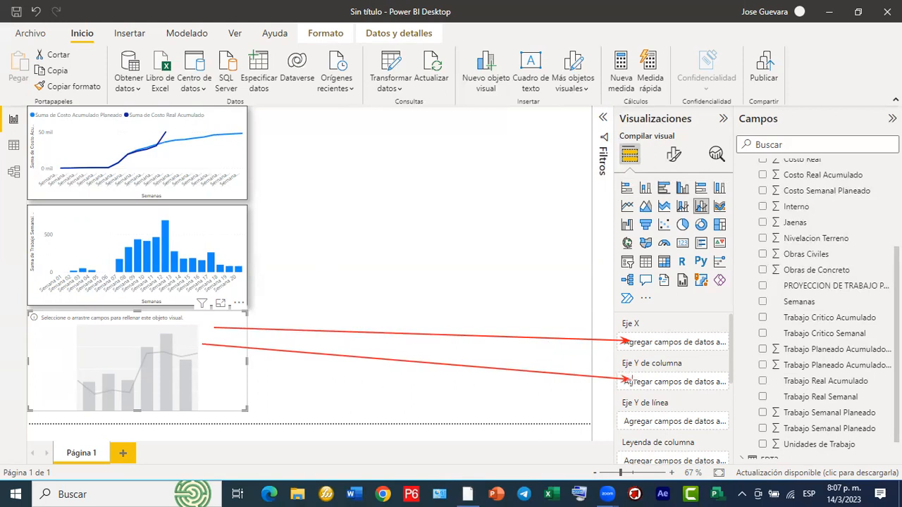
mouse_move(209, 376)
mouse_down()
mouse_move(394, 410)
mouse_move(613, 431)
mouse_move(636, 422)
mouse_up()
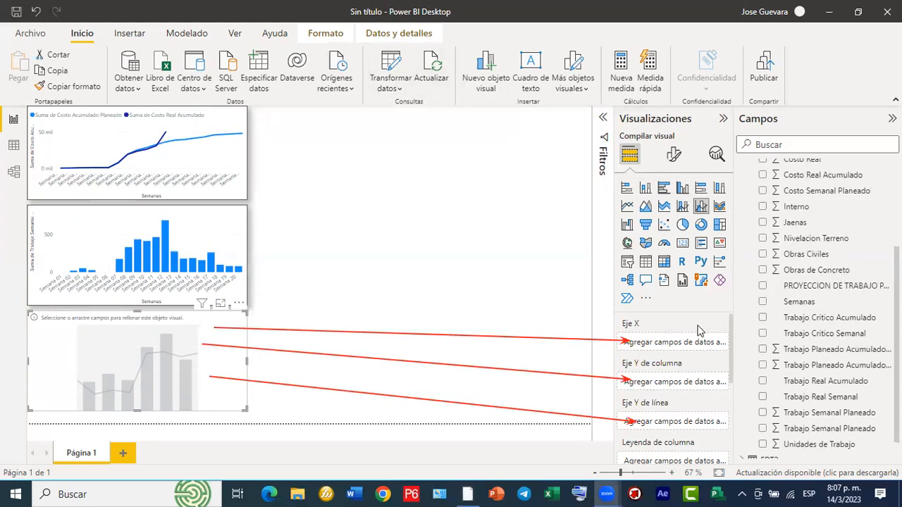
Step: Assign Semanas to the combo chart's X axis, the upper Trabajo Semanal Planeado to its column Y axis and Trabajo Planeado Acumulado Tardia to its line Y axis
click(763, 302)
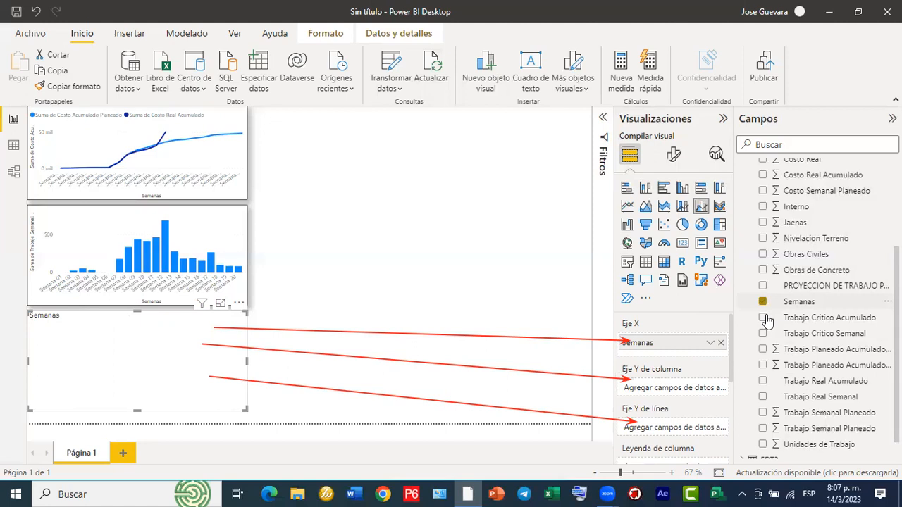
drag(808, 375, 686, 394)
drag(842, 414, 696, 390)
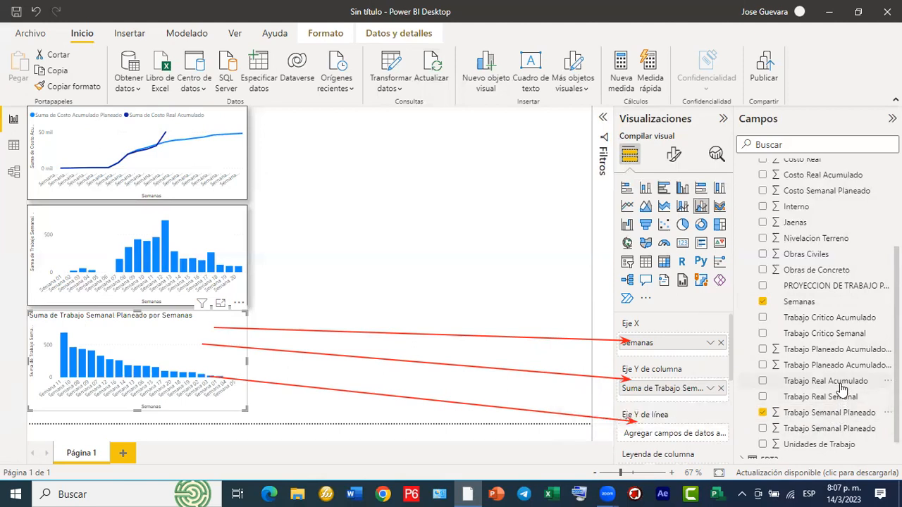
drag(855, 372, 702, 437)
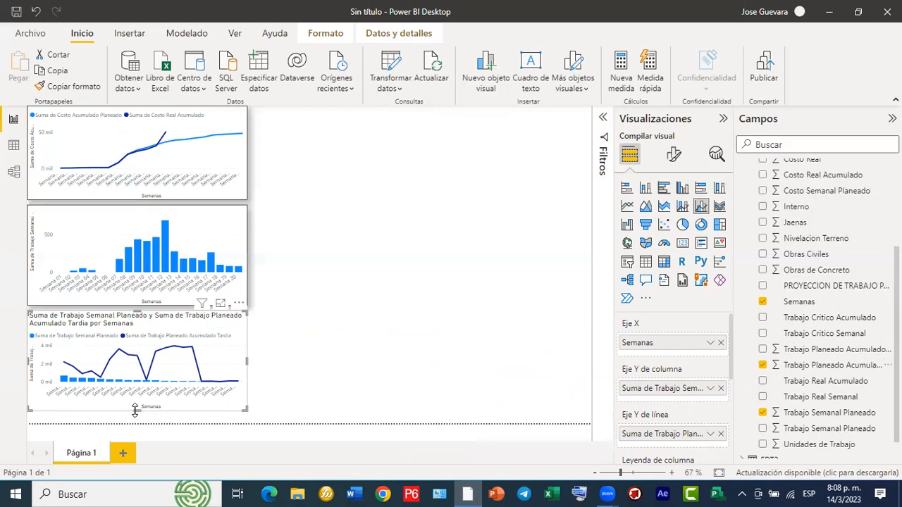
Step: Extend the combo chart down to the page's lower edge and turn off its title
drag(137, 421, 135, 423)
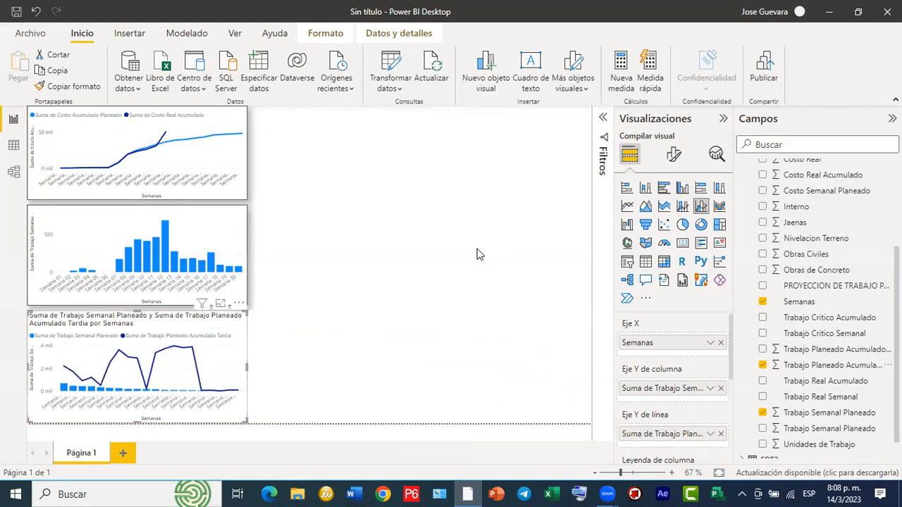
click(674, 158)
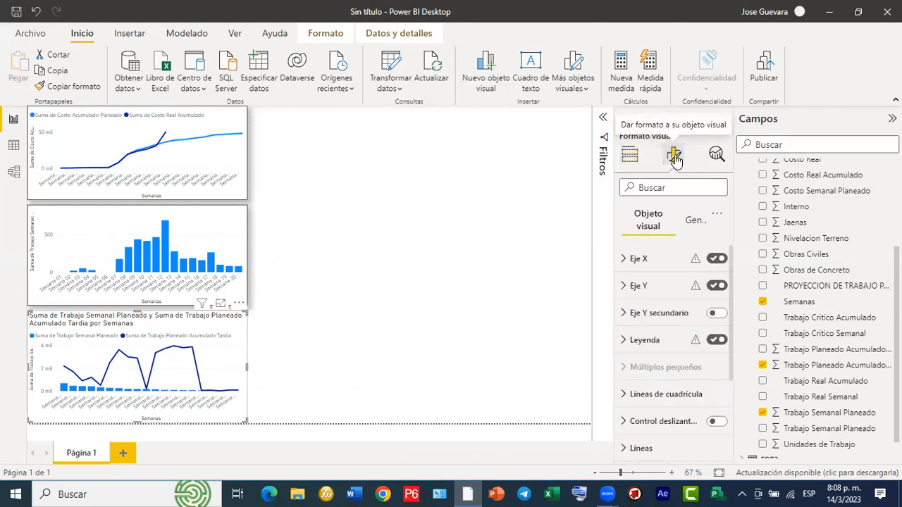
click(689, 220)
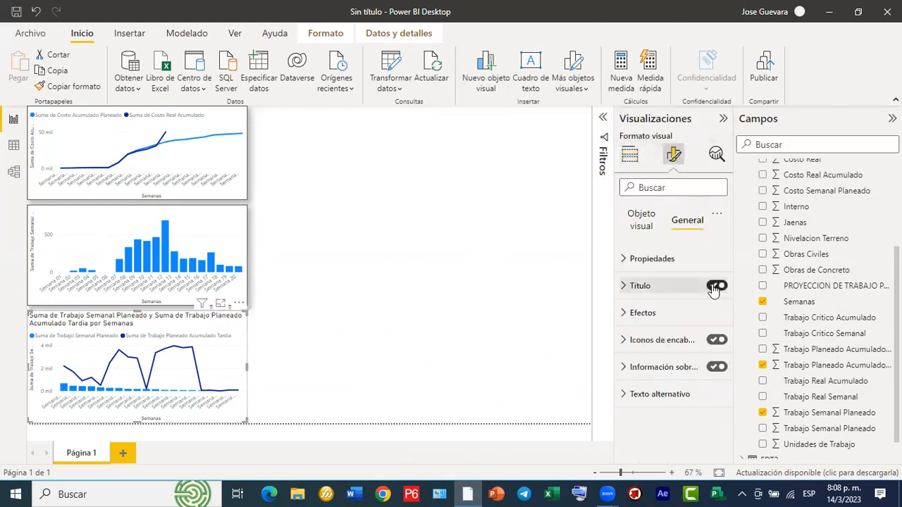
click(715, 286)
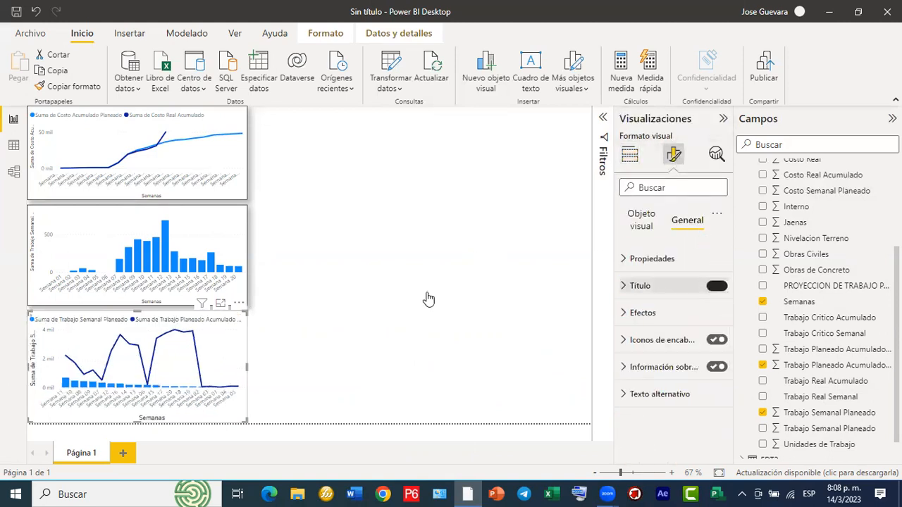
Step: Sort the combo chart's axis by Semanas in ascending order
click(238, 304)
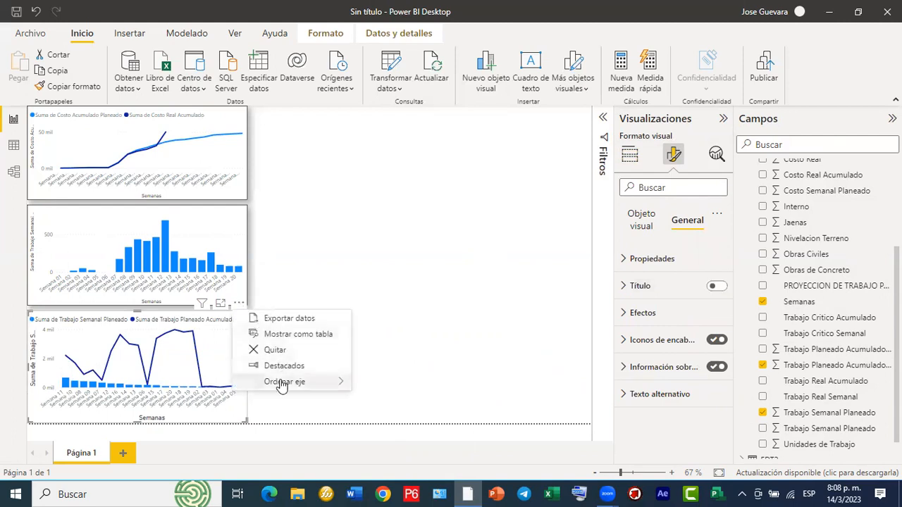
mouse_move(281, 381)
click(407, 385)
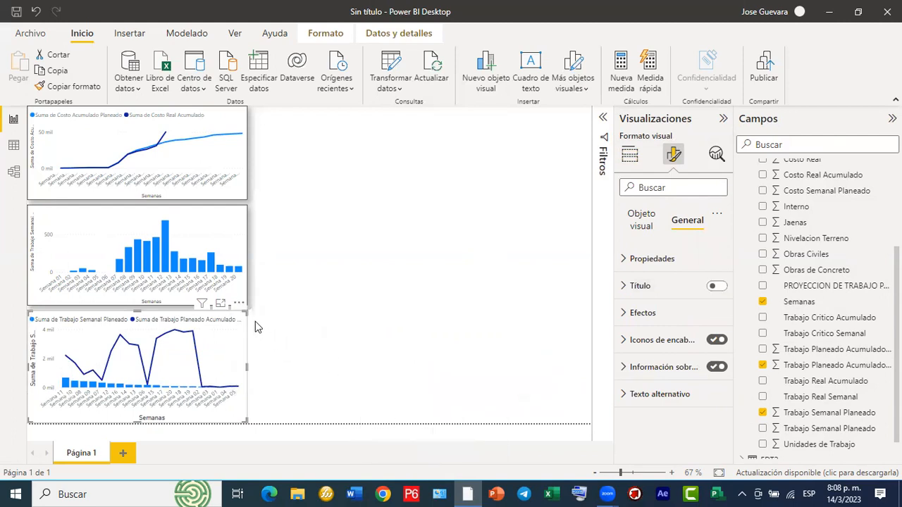
click(239, 304)
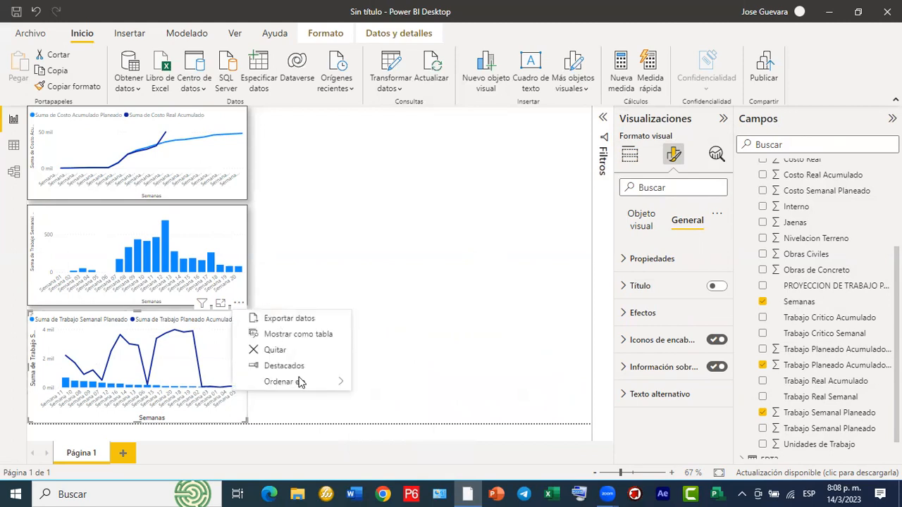
mouse_move(304, 383)
click(416, 398)
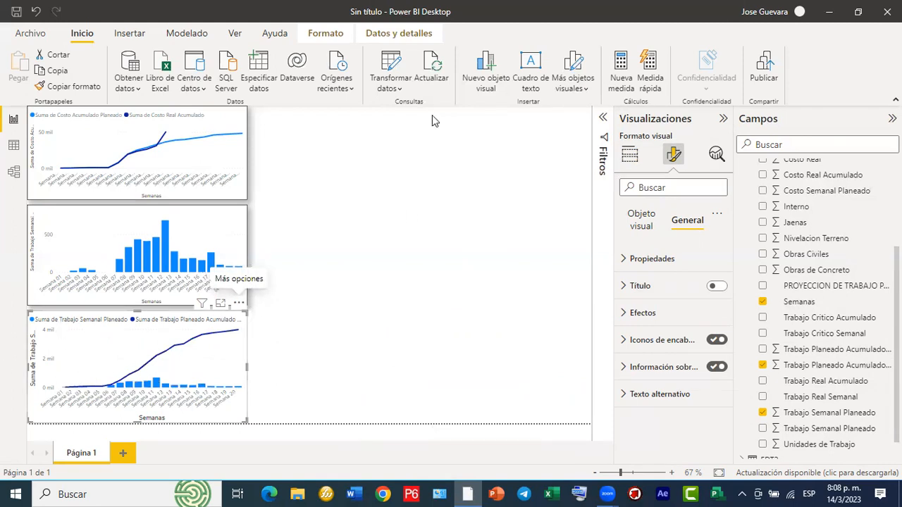
mouse_move(53, 351)
mouse_down()
mouse_move(174, 364)
mouse_move(242, 350)
mouse_up()
drag(200, 384, 676, 156)
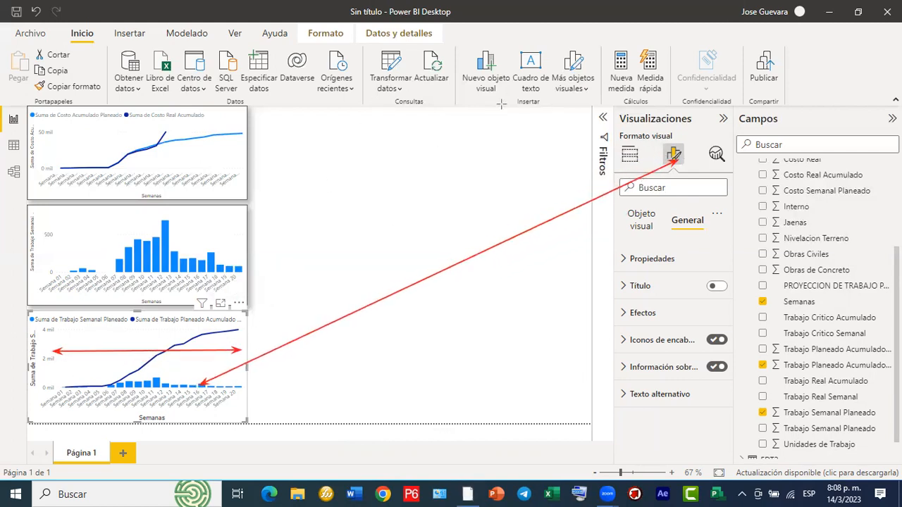
Step: Turn on the combo chart's secondary Y axis, check the remaining weeks along its X axis, and deselect the chart
click(642, 221)
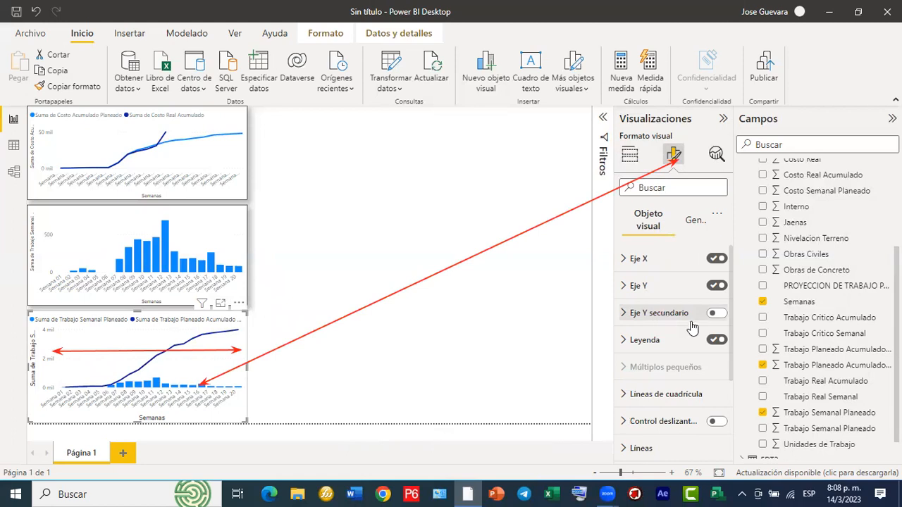
click(718, 314)
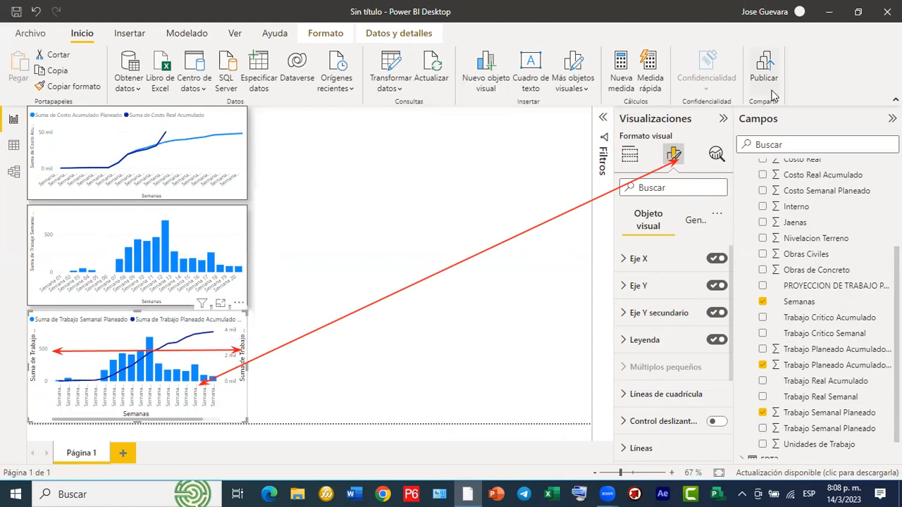
drag(157, 420, 227, 425)
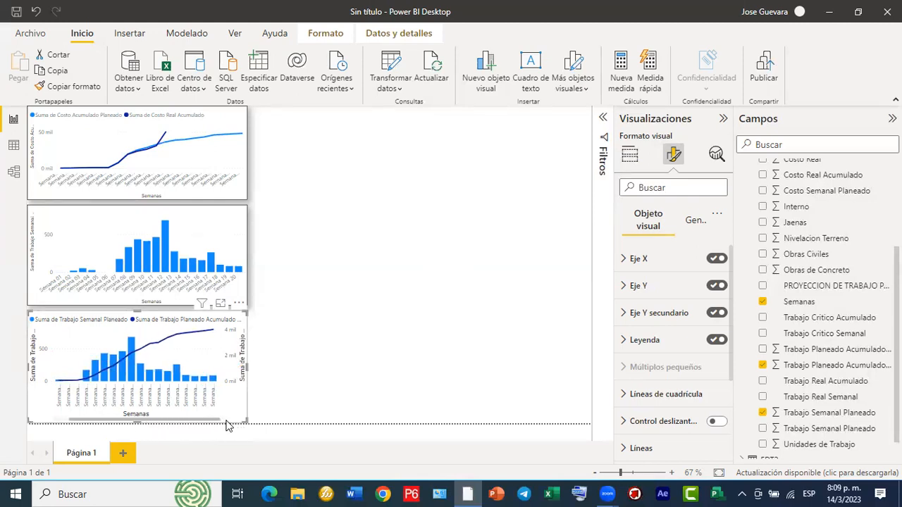
click(445, 262)
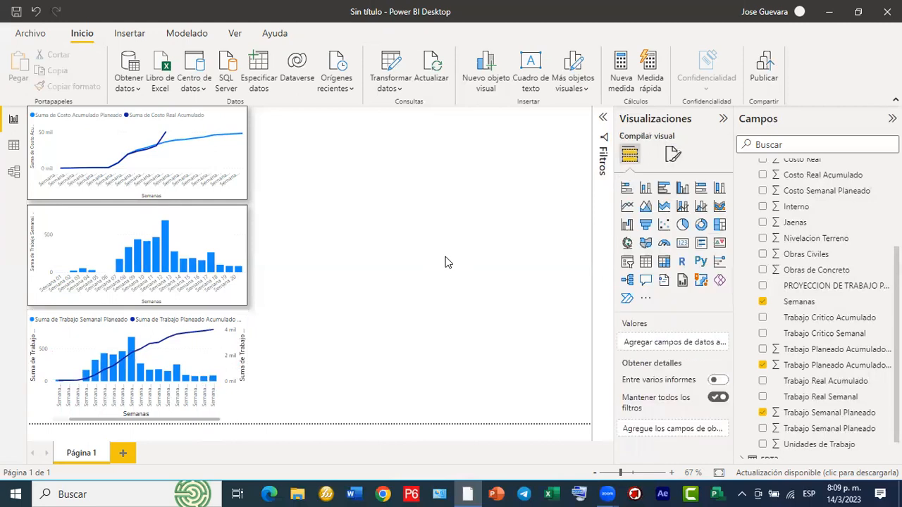
Step: Turn on the visual border and shadow effects for the combo chart and deselect it
click(216, 317)
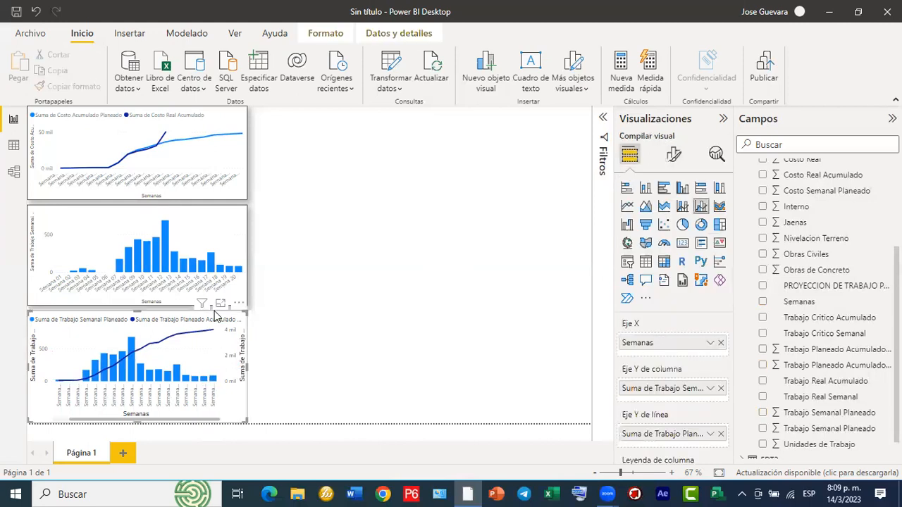
click(672, 156)
click(697, 225)
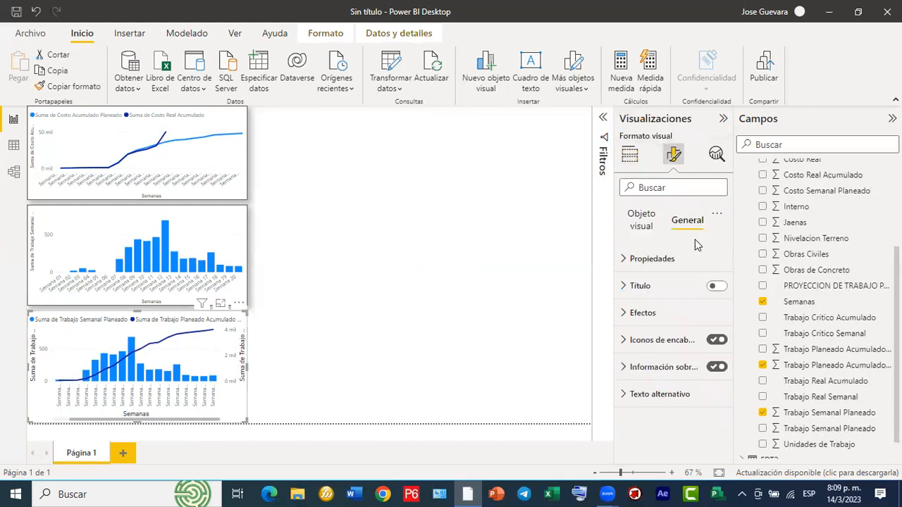
click(665, 315)
scroll(664, 330, down, 3)
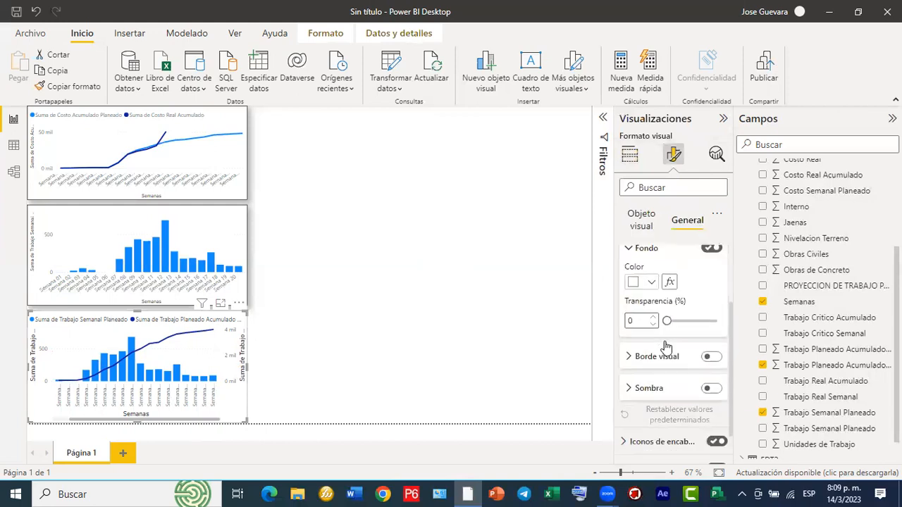
click(711, 348)
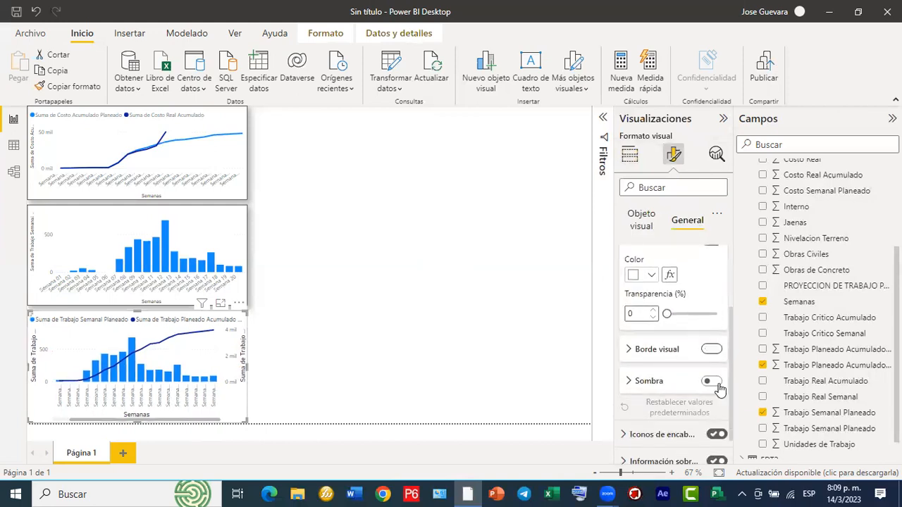
click(712, 382)
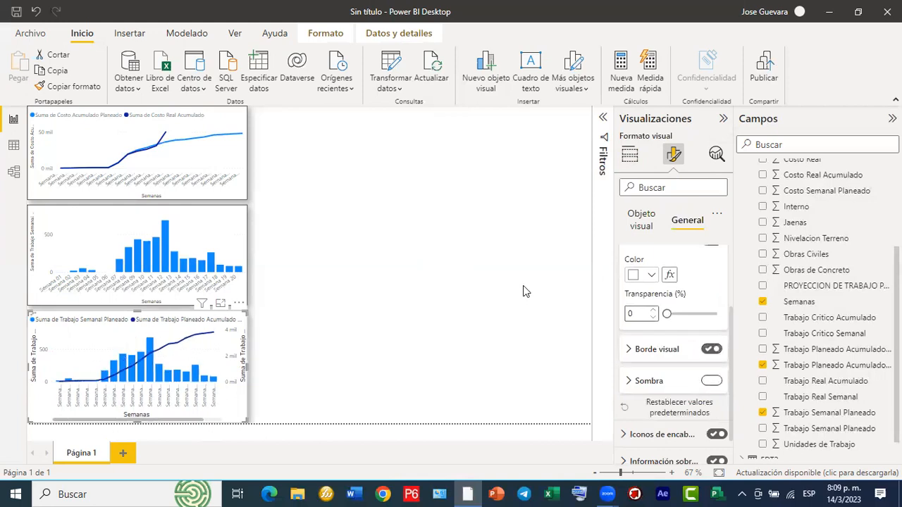
click(498, 229)
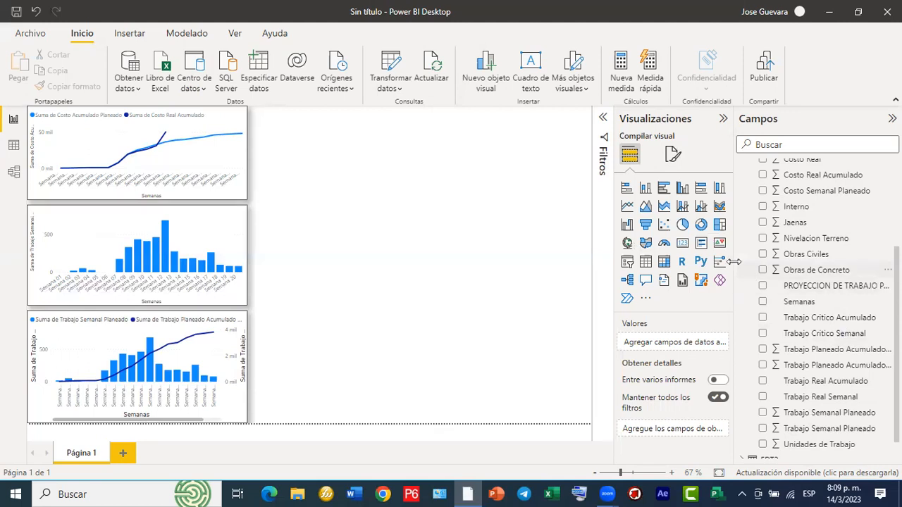
Step: Widen the Campos pane and insert a line chart beside the cost chart, stretched to the page's right edge
drag(726, 268, 675, 267)
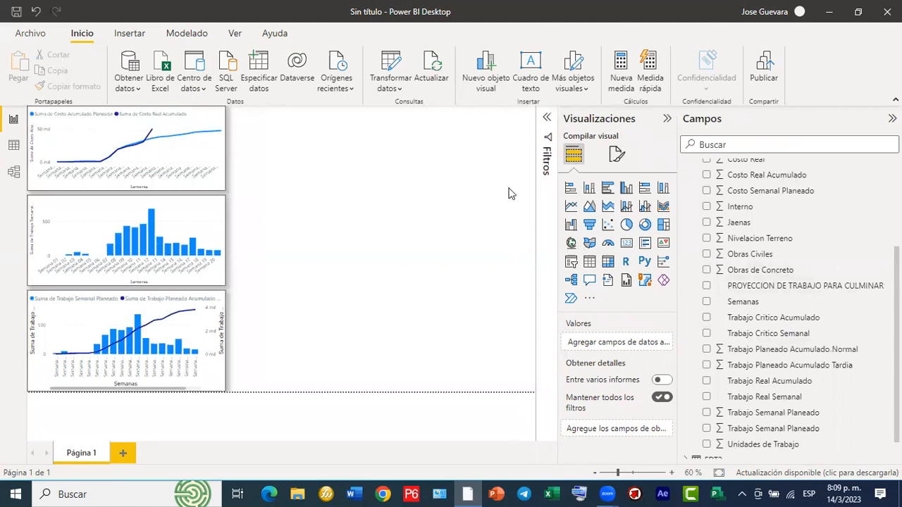
click(571, 205)
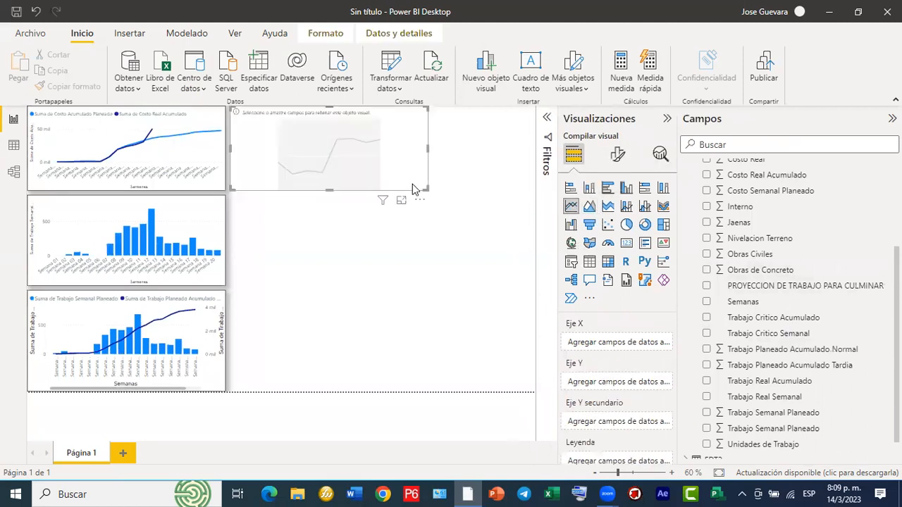
drag(427, 149, 535, 154)
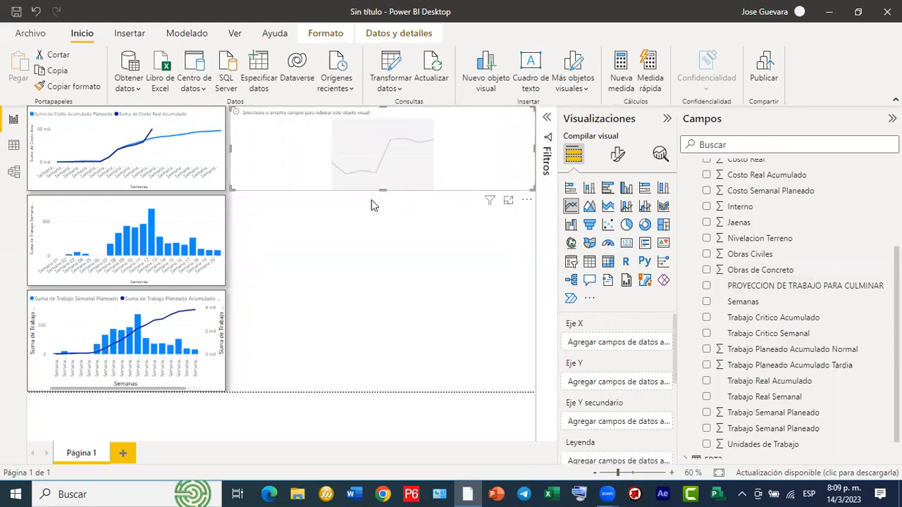
drag(383, 189, 384, 199)
Step: Assign Semanas to the new line chart's X axis and Trabajo Planeado Acumulado Tardia and Trabajo Planeado Acumulado Normal to its Y axis
drag(733, 303, 610, 341)
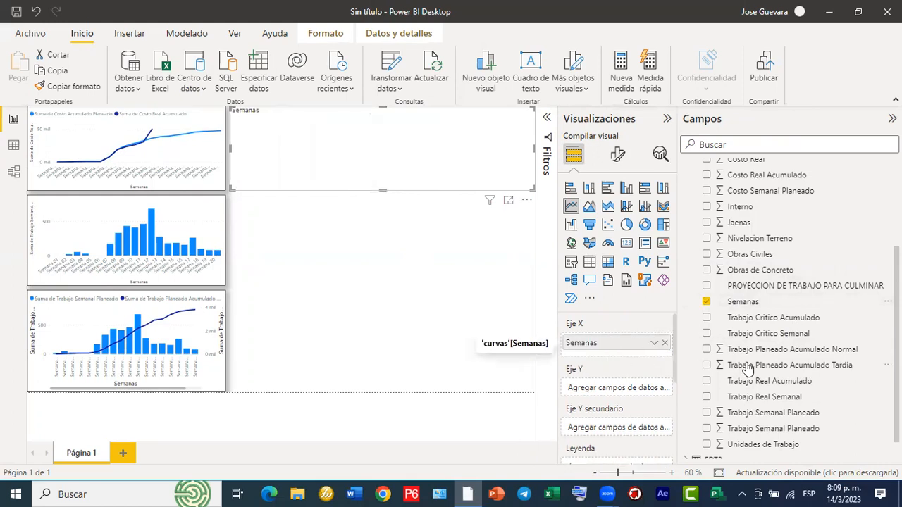
drag(771, 365, 632, 392)
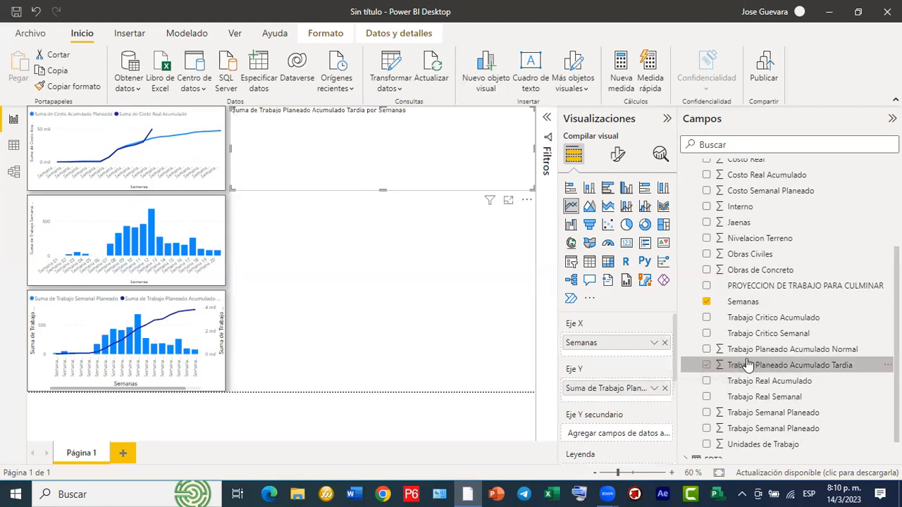
drag(761, 349, 643, 396)
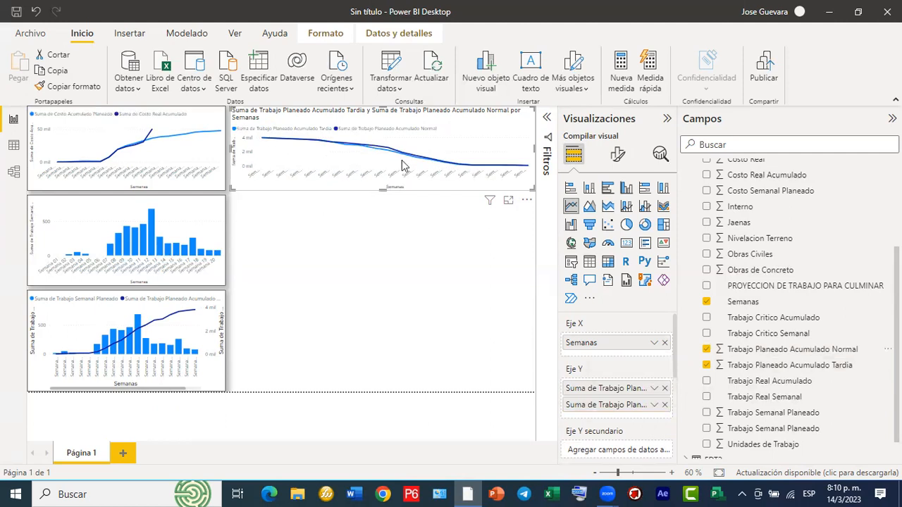
mouse_move(407, 162)
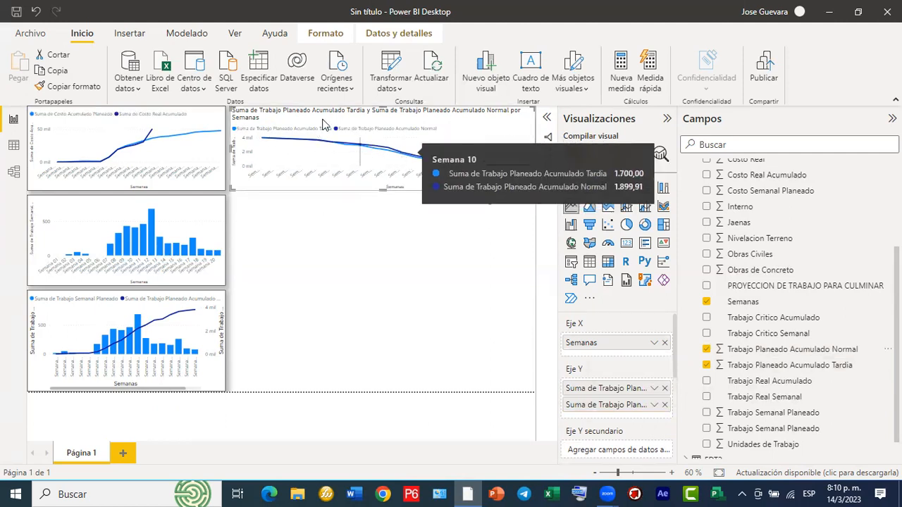
Step: Turn off the title of the accumulated planned work line chart
click(618, 155)
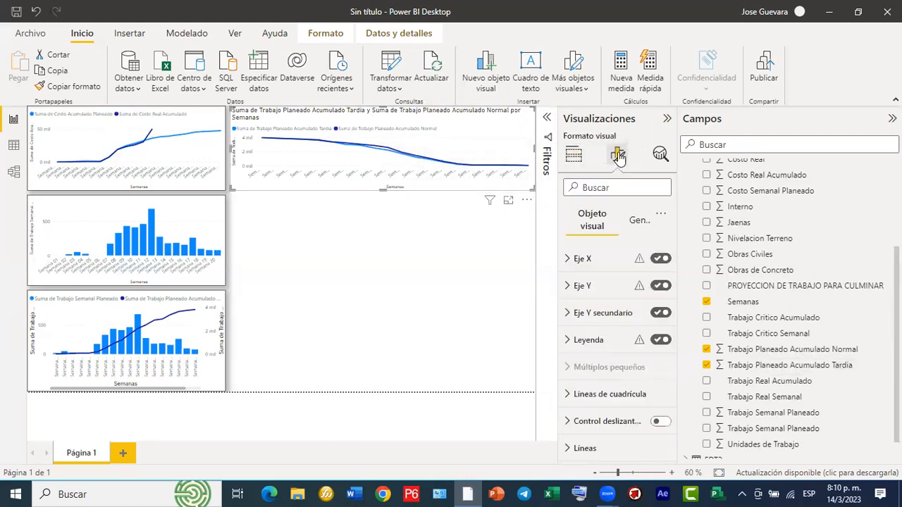
click(638, 222)
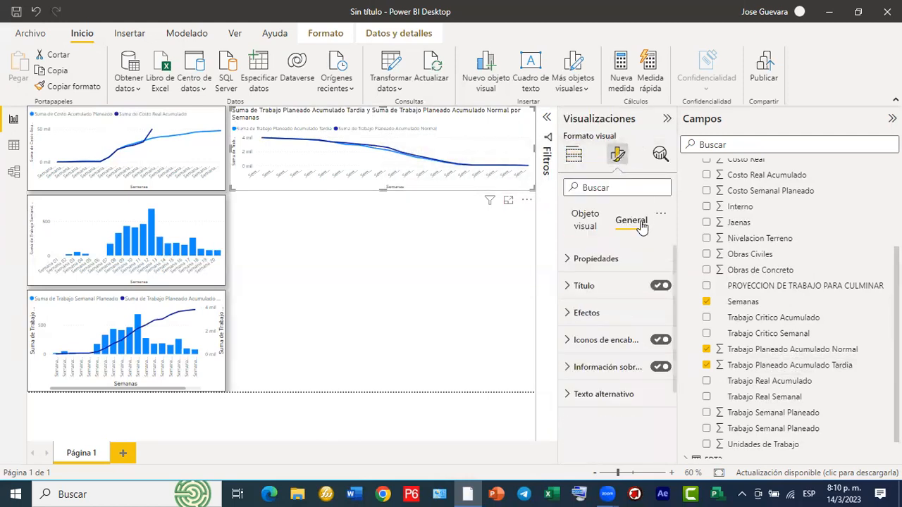
click(659, 287)
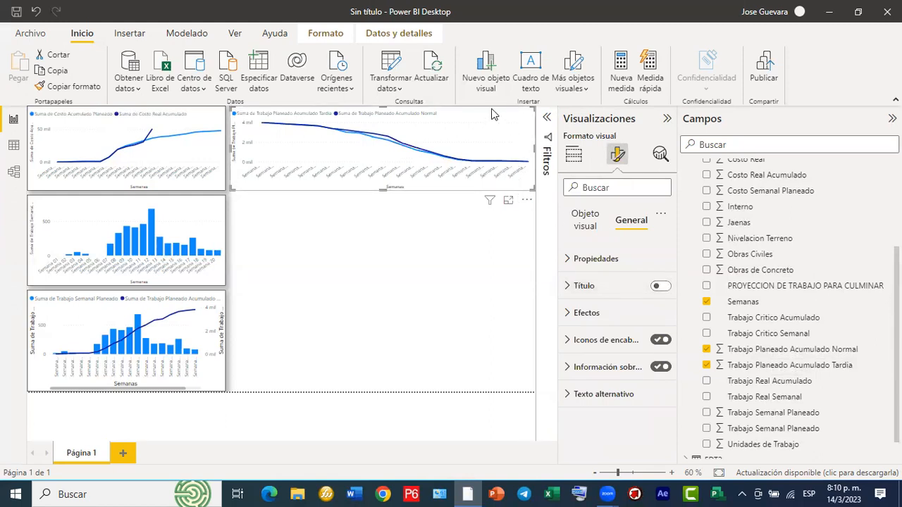
Step: Move the accumulated planned work line chart lower to free its options, and sort its axis by Semanas in ascending order
drag(479, 178, 468, 286)
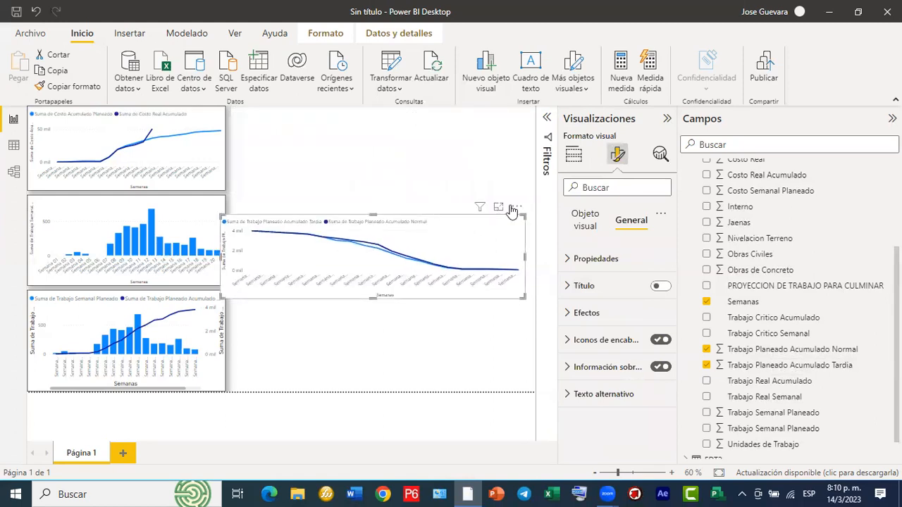
click(517, 207)
mouse_move(606, 284)
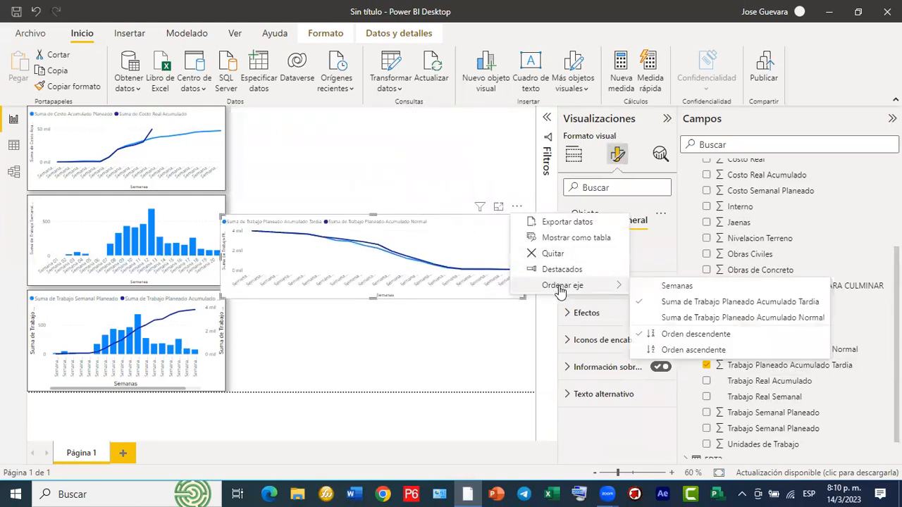
click(658, 286)
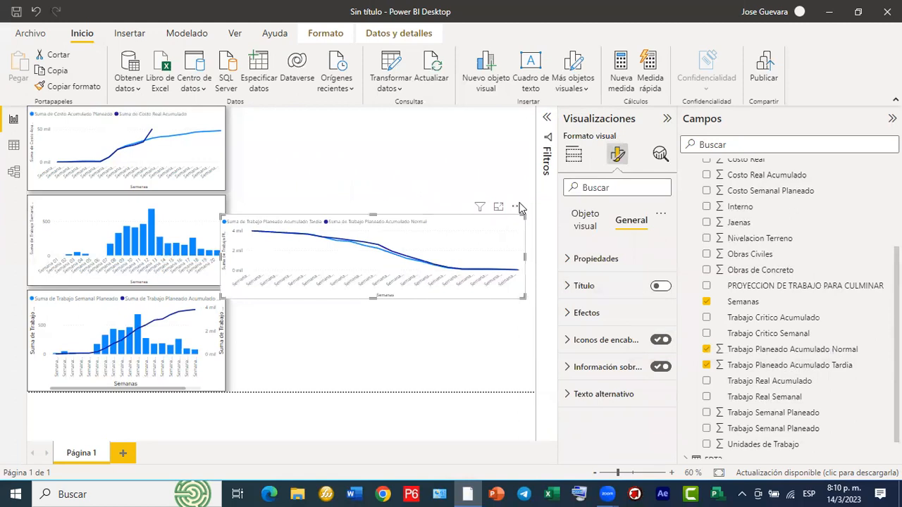
click(517, 207)
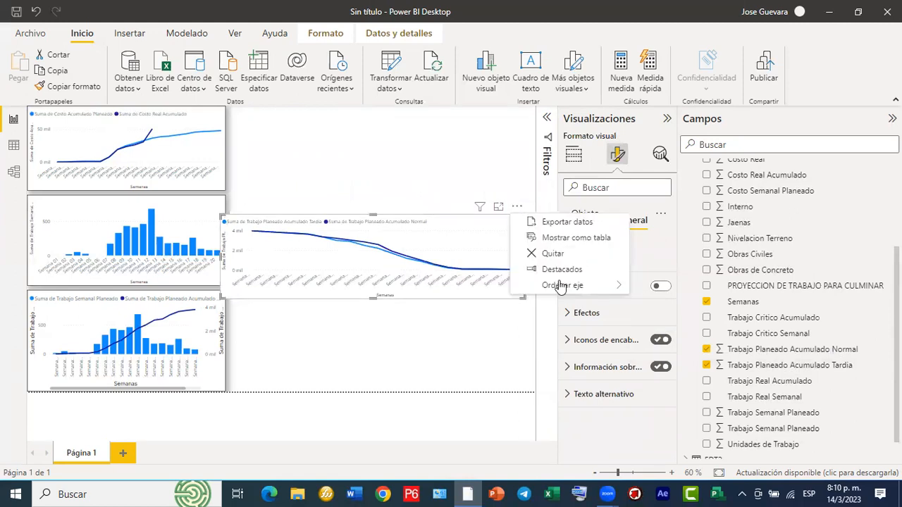
mouse_move(580, 287)
click(693, 350)
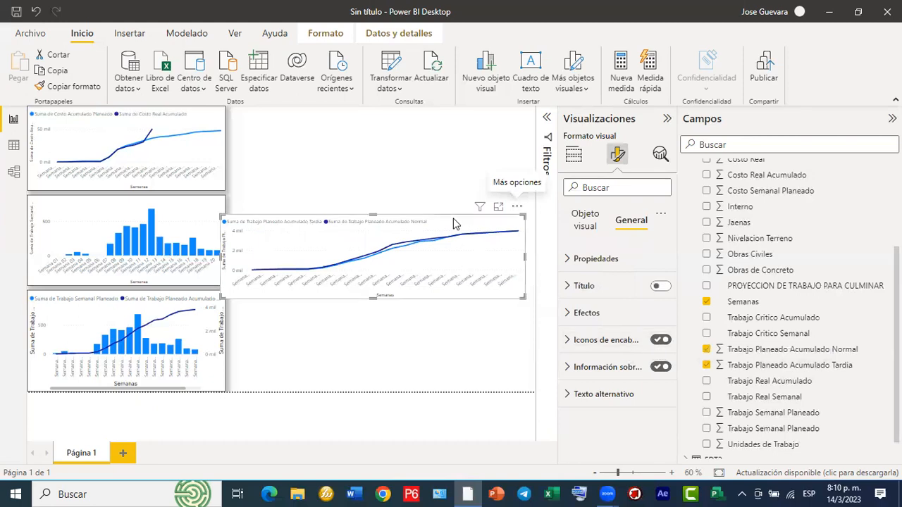
Step: Move the accumulated planned work line chart back to the page's upper edge and nudge it slightly toward the cost chart
drag(454, 213, 472, 115)
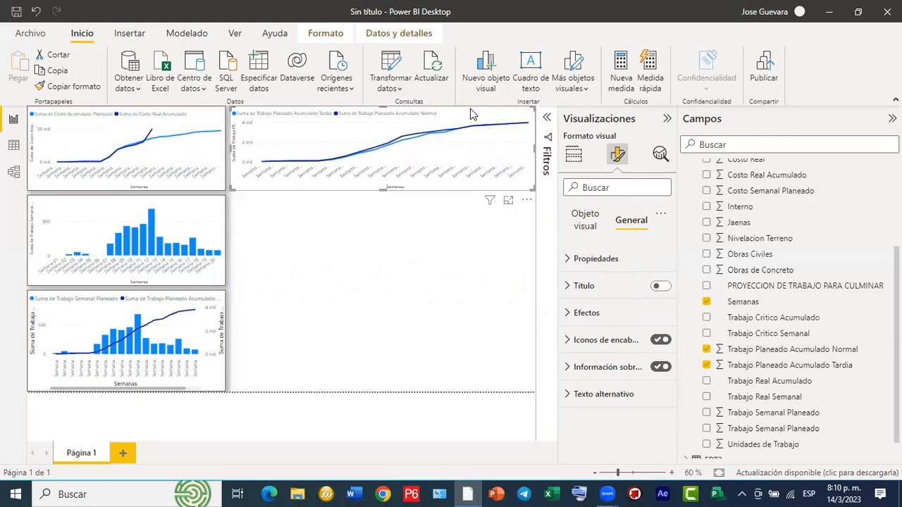
key(Left)
key(Left)
key(Left)
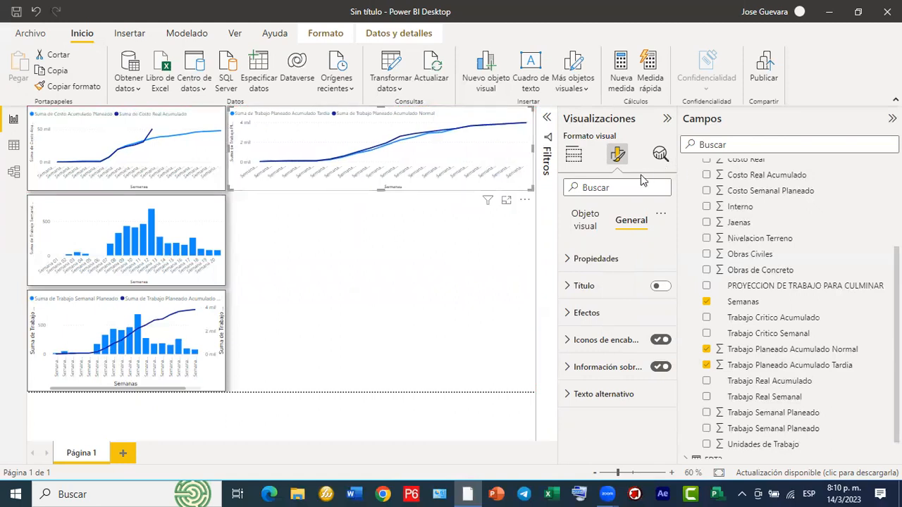
Step: Turn on the visual border and shadow effects for the accumulated planned work line chart and deselect it
click(582, 218)
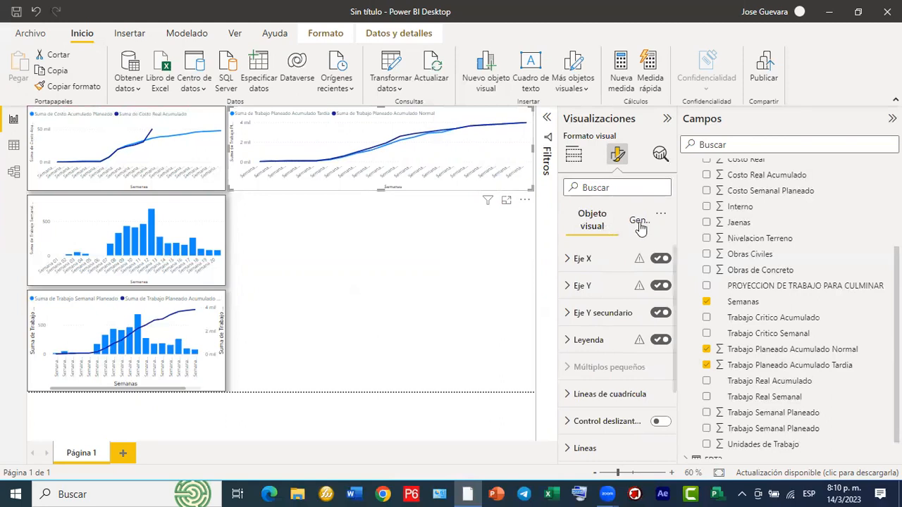
click(637, 226)
click(604, 314)
scroll(610, 339, down, 3)
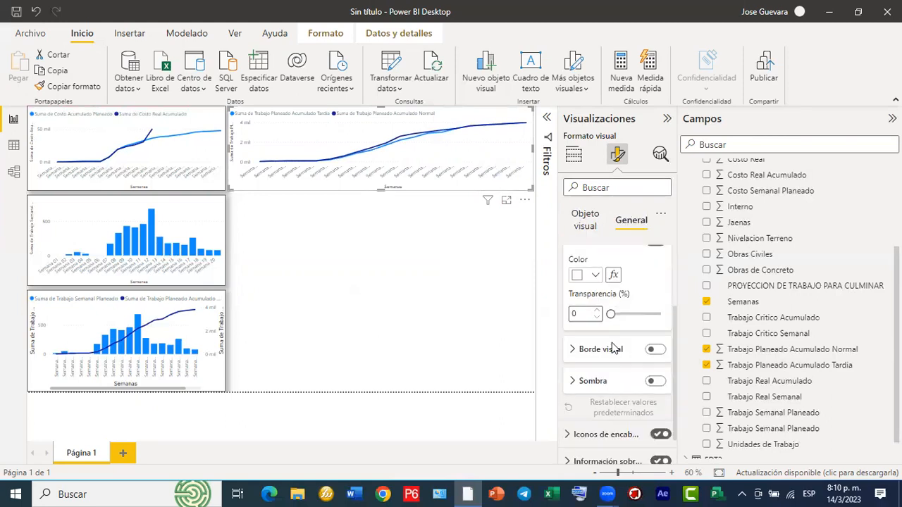
click(654, 350)
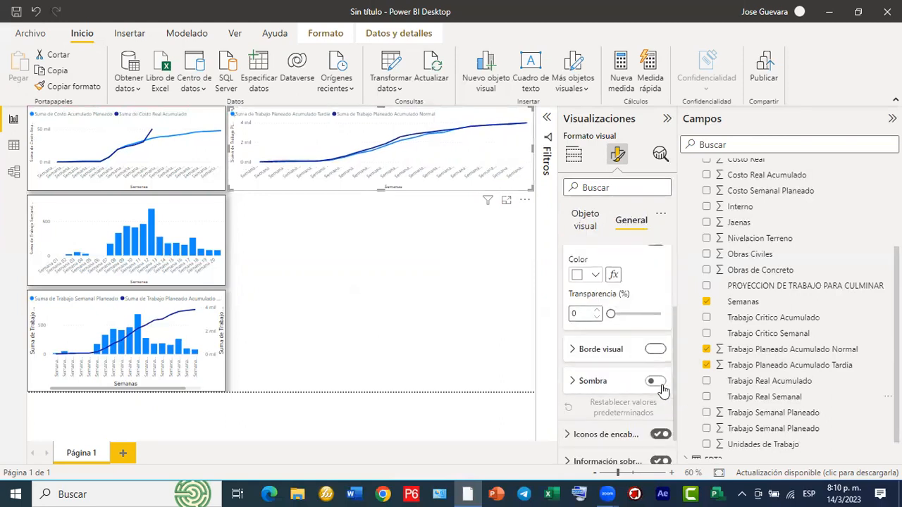
click(403, 270)
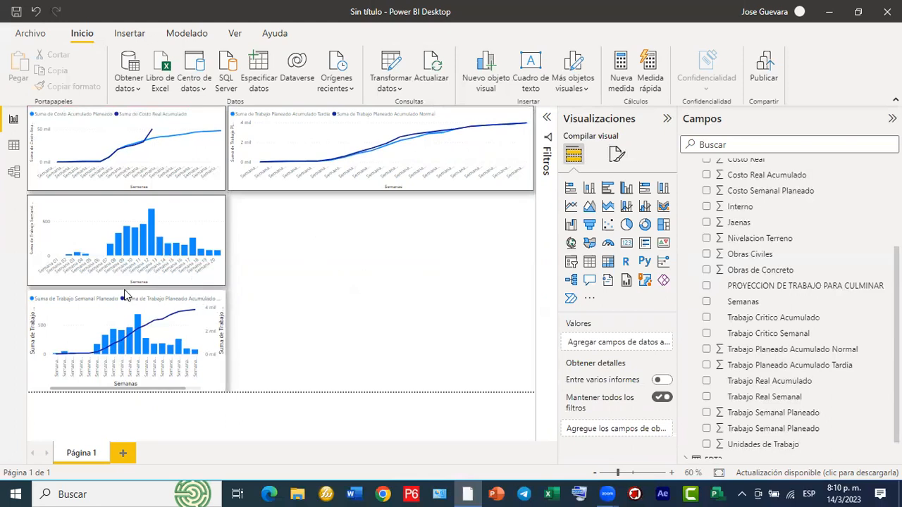
Step: Place the combo chart at the page's right edge below the line chart, and fit the column chart beside it, narrower and matching its lower edge
drag(134, 294, 445, 192)
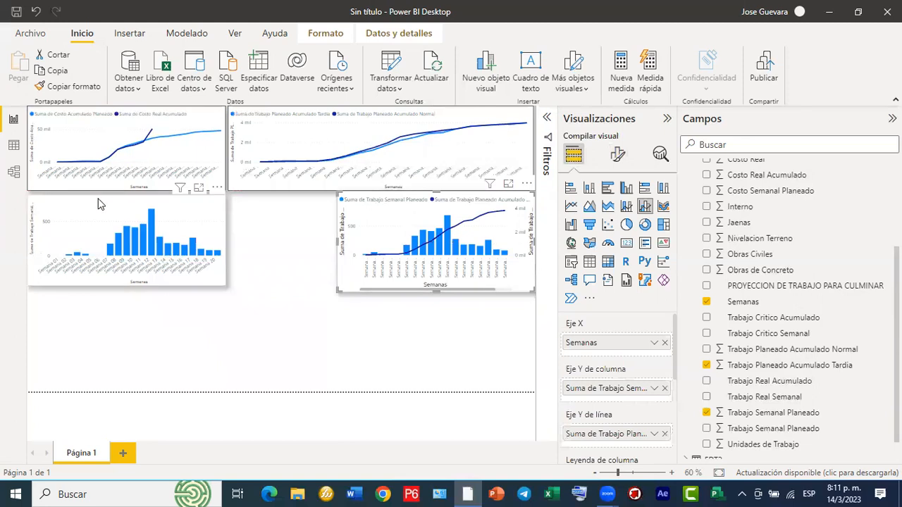
drag(230, 223, 204, 202)
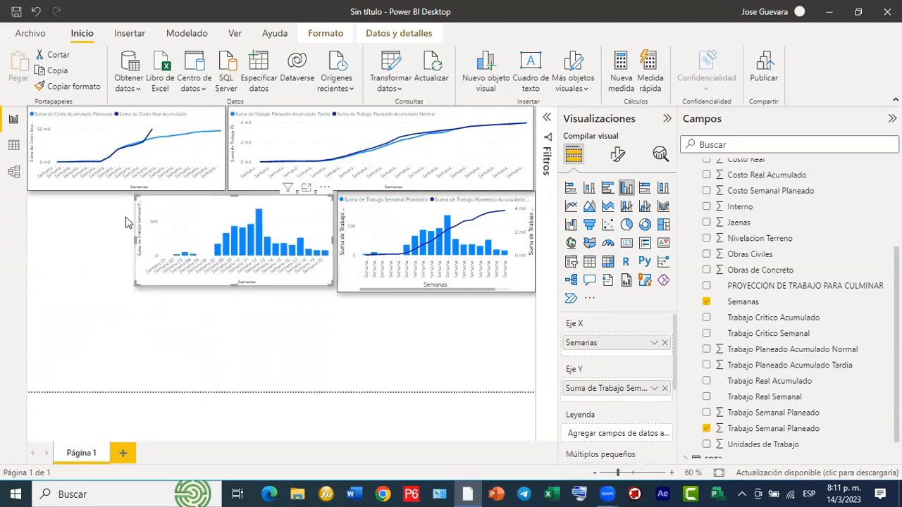
mouse_move(147, 240)
mouse_down()
mouse_move(174, 247)
mouse_move(155, 243)
mouse_up()
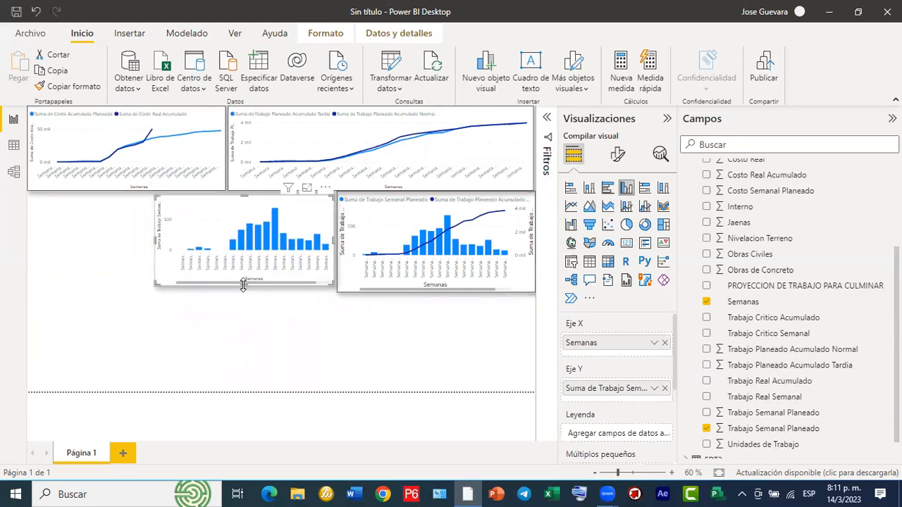
drag(245, 285, 246, 294)
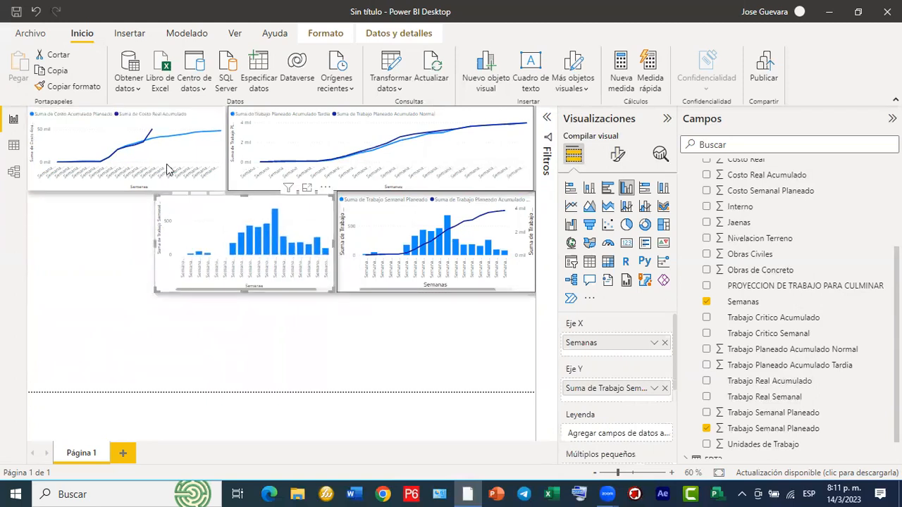
click(188, 115)
drag(166, 109, 175, 200)
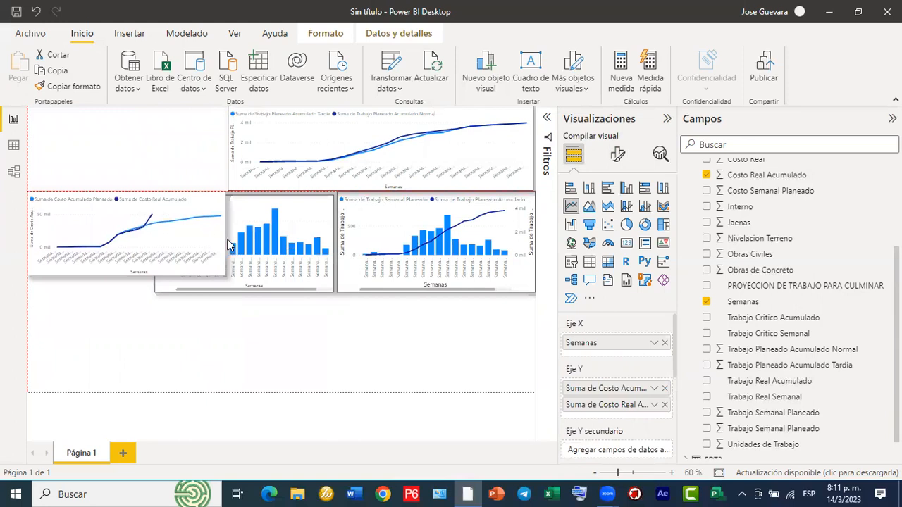
drag(225, 233, 226, 264)
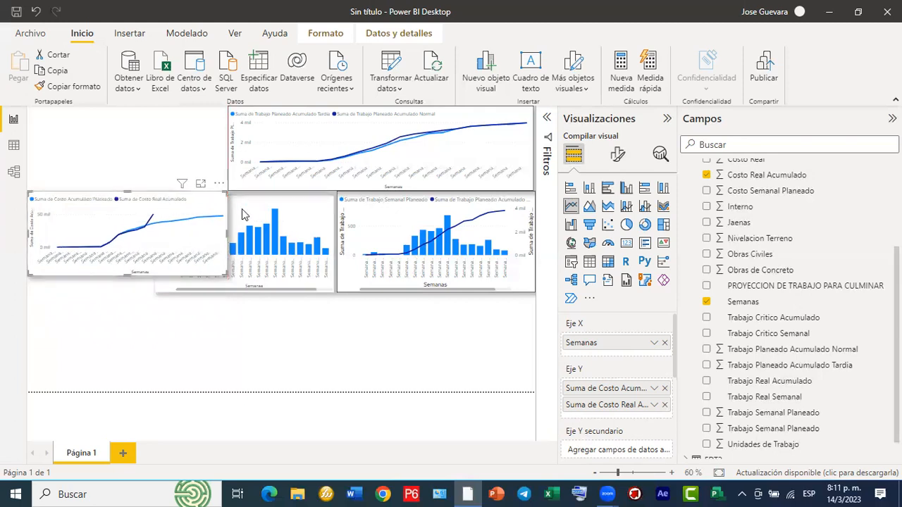
drag(158, 138, 154, 110)
Step: Narrow the accumulated cost chart slightly and move the column chart directly below it at the page's left edge
drag(194, 145, 220, 158)
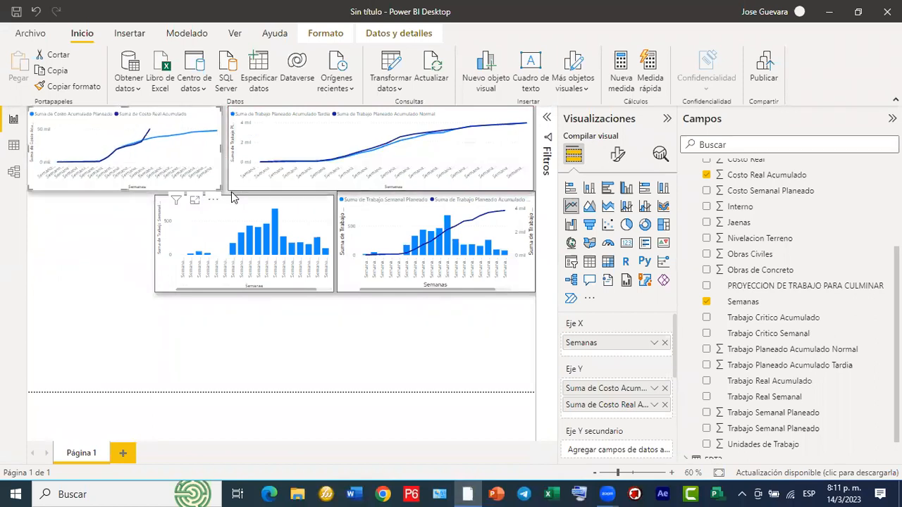
drag(130, 212, 96, 203)
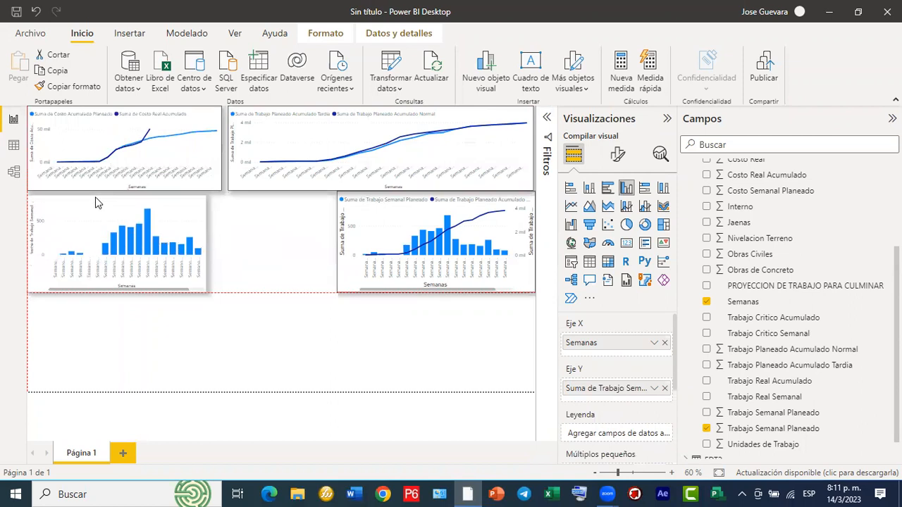
Step: Move the combo chart beside the column chart, widen it to the page's right edge, align both lower edges, and deselect it
drag(351, 204, 250, 206)
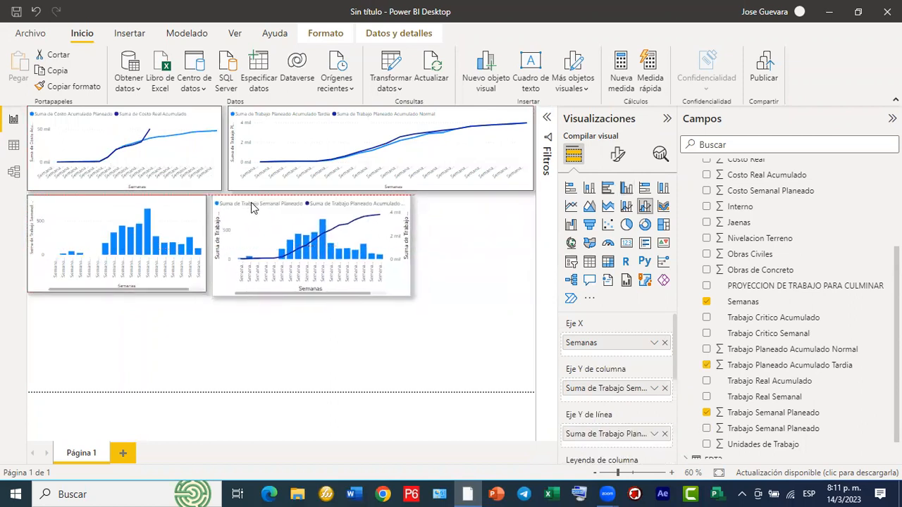
drag(410, 250, 533, 257)
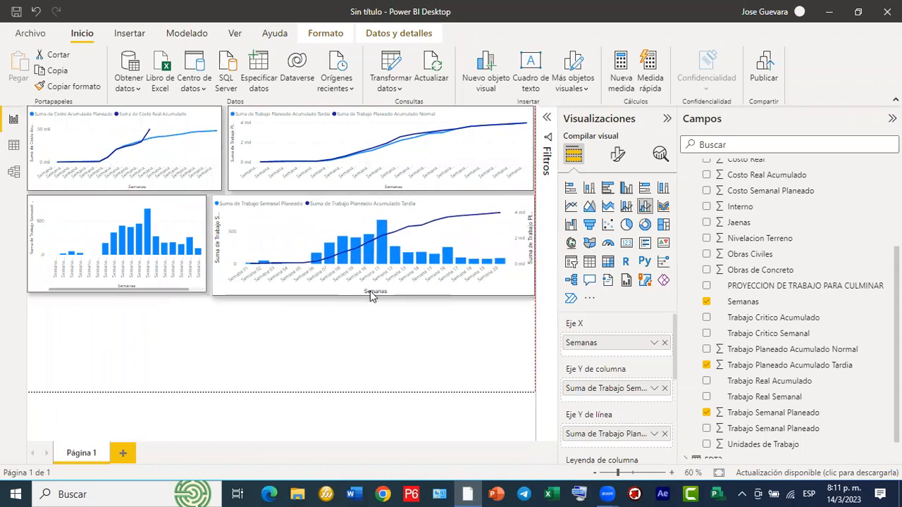
drag(373, 296, 375, 293)
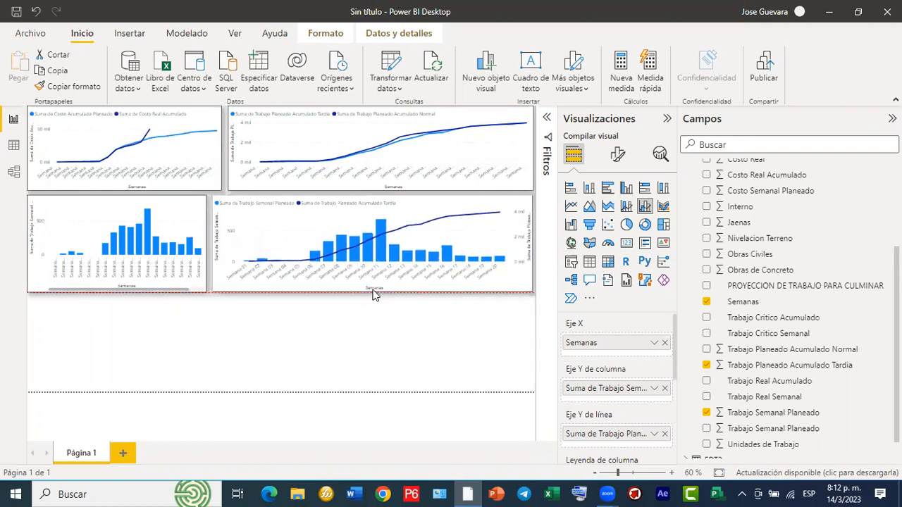
click(307, 320)
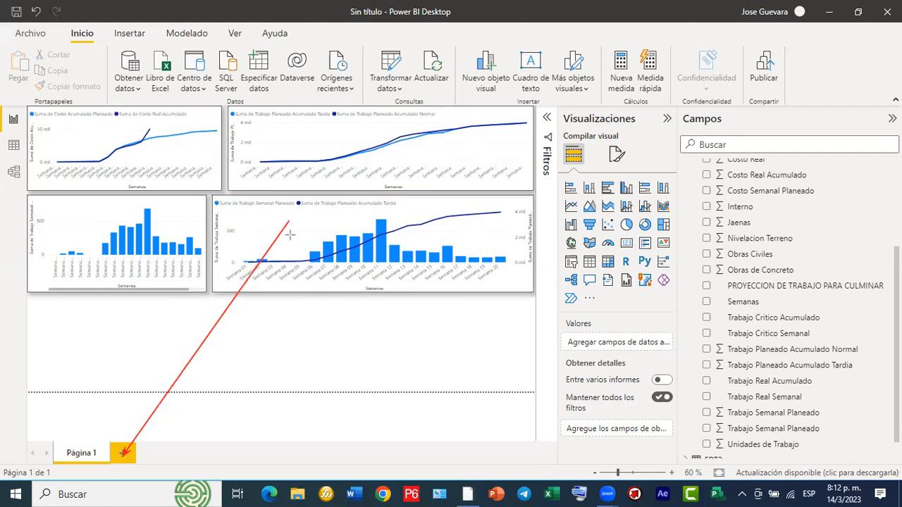
Step: Add a second blank page to the report
drag(288, 222, 83, 446)
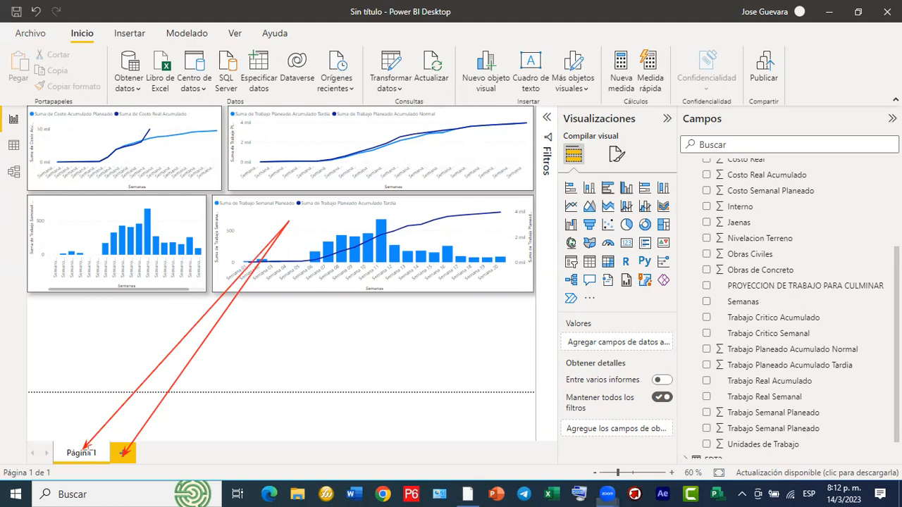
click(123, 455)
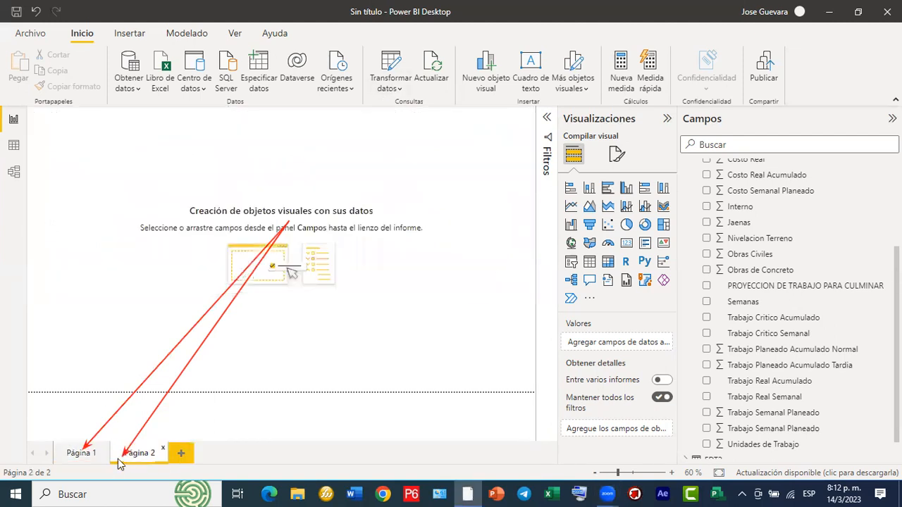
Step: Rename the second report page as EDT Y ACTIVIDADES
double_click(156, 457)
text(EDT ACTO)
key(BackSpace)
text(IVIDADES)
key(Return)
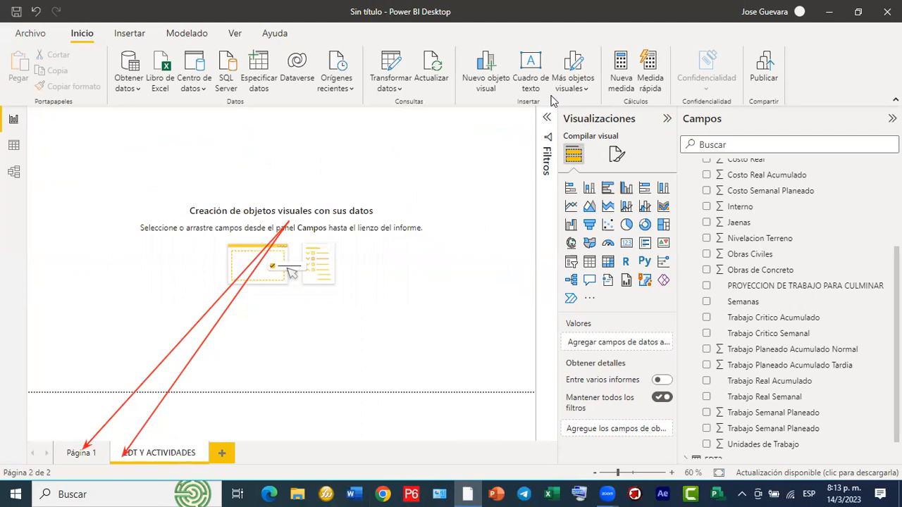
Step: Check Página 1, return to EDT Y ACTIVIDADES, narrow the fields pane and collapse the curvas table
click(90, 458)
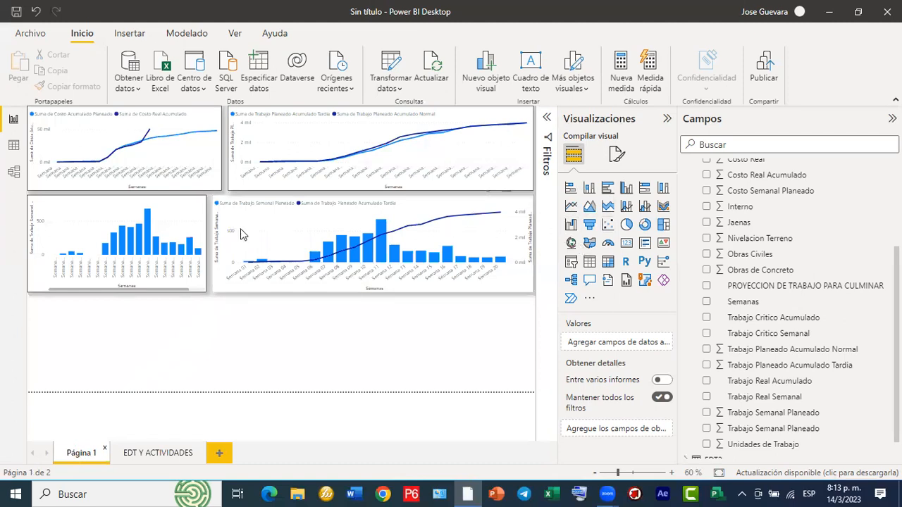
click(173, 453)
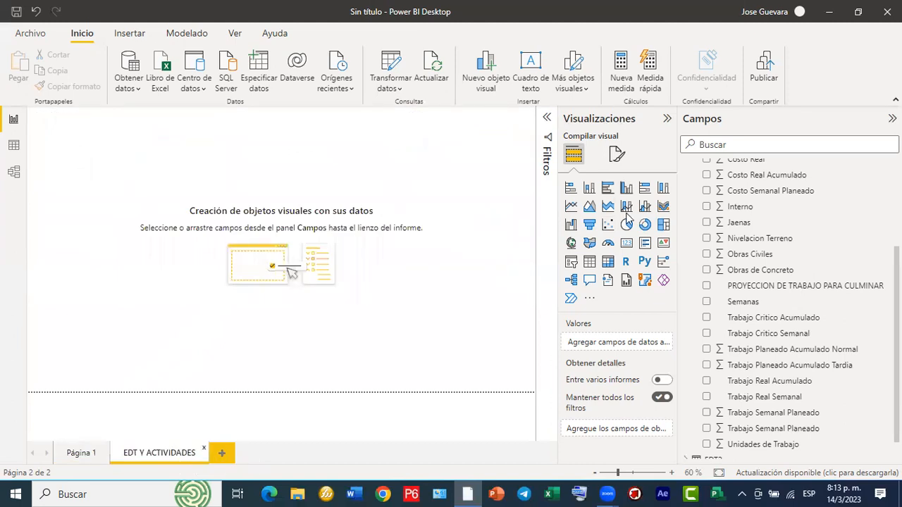
drag(678, 183, 745, 191)
scroll(805, 255, up, 3)
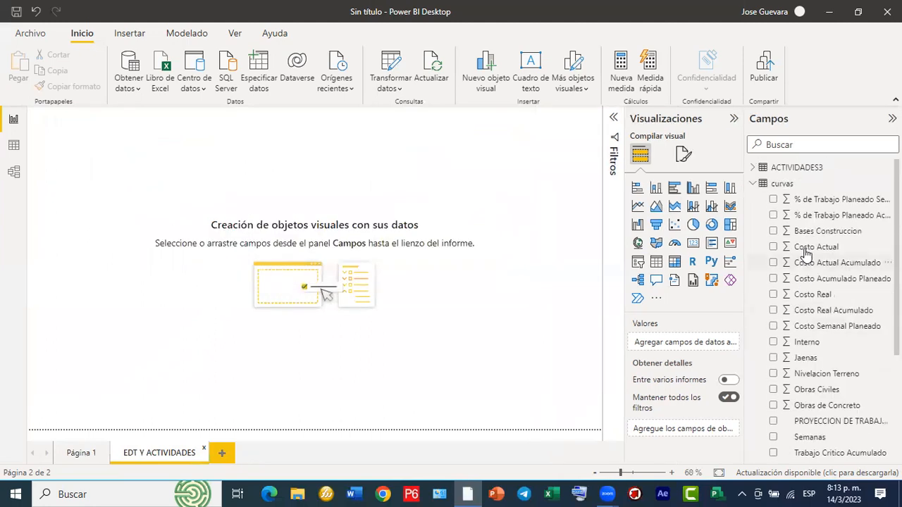
click(753, 183)
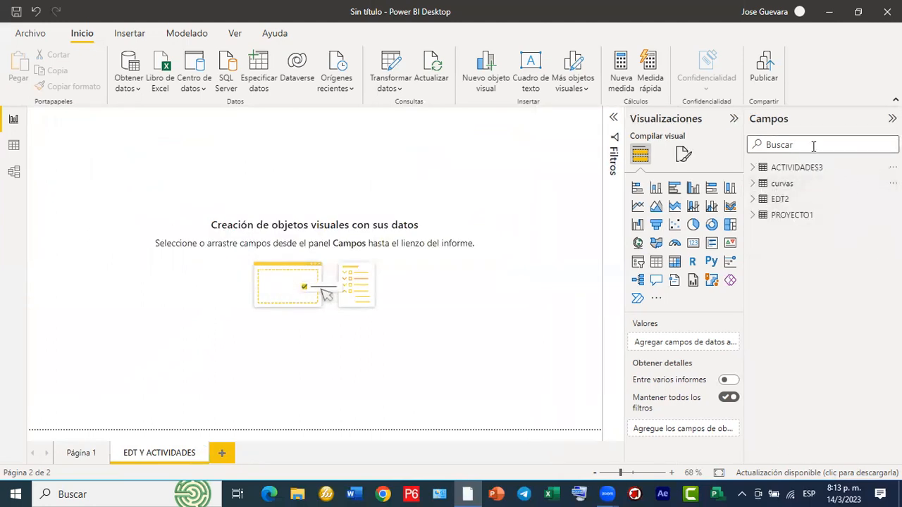
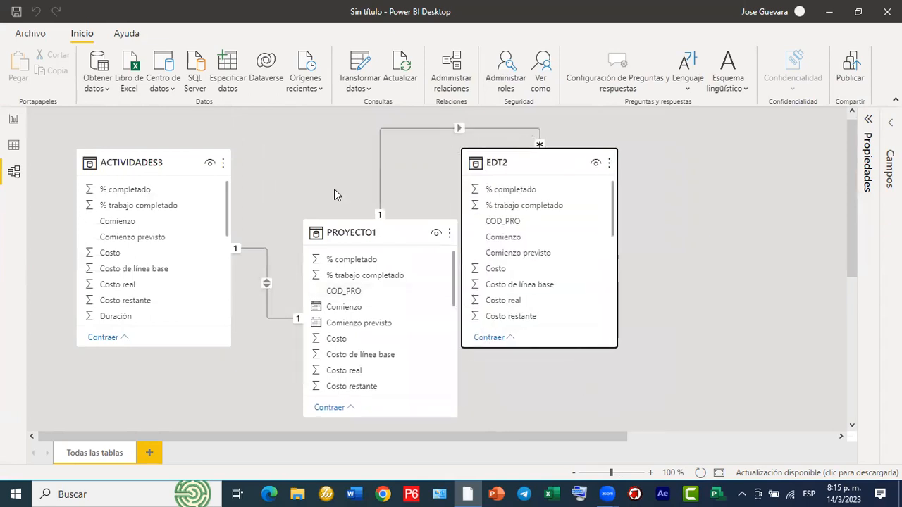
Step: Arrange the model tables in a row, with PROYECTO1 first, EDT2 in the middle and ACTIVIDADES3 last
drag(162, 159, 697, 190)
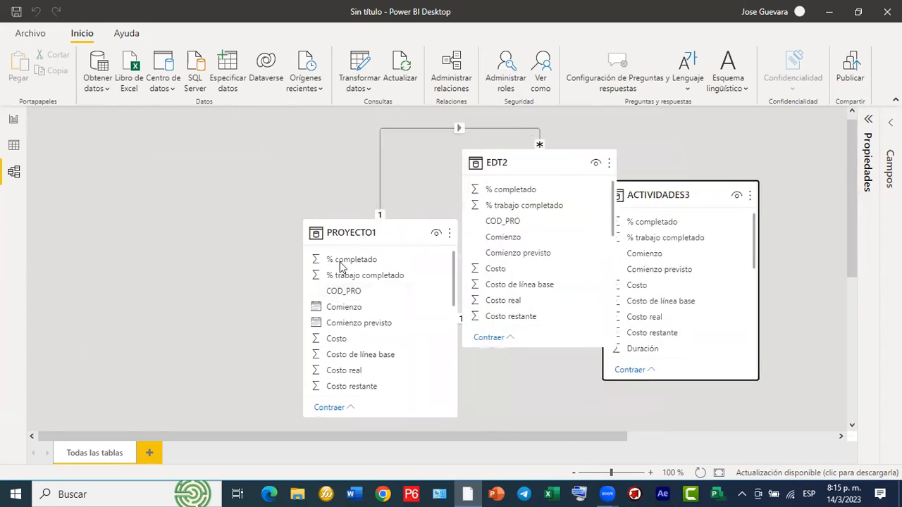
drag(341, 261, 131, 137)
drag(563, 163, 432, 165)
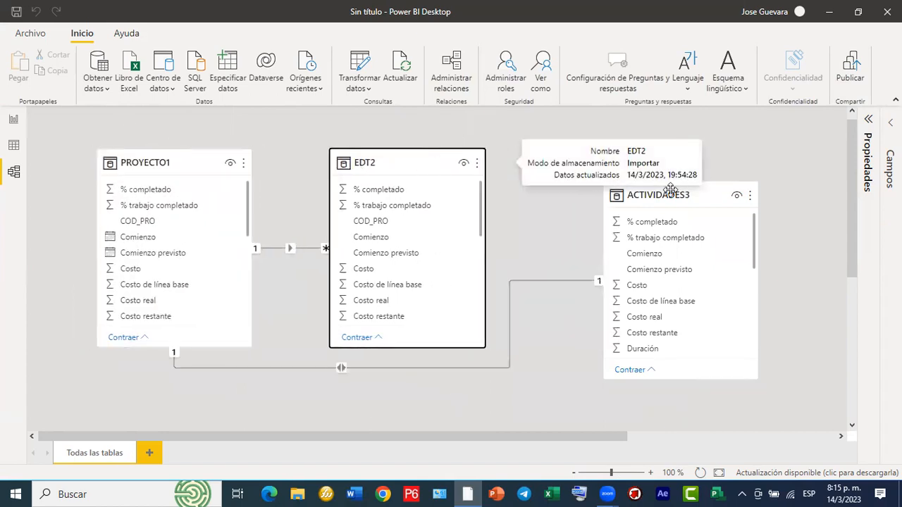
drag(680, 193, 665, 167)
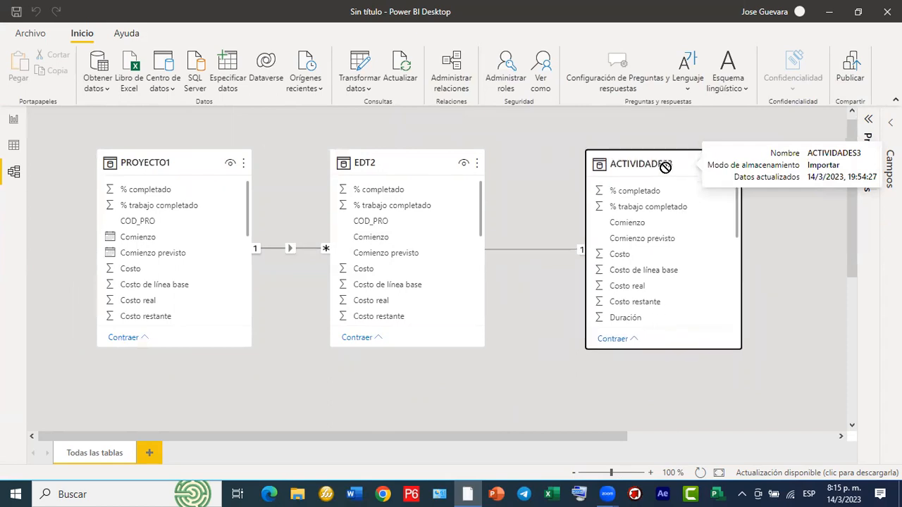
Step: Lengthen the EDT2, PROYECTO1 and ACTIVIDADES3 table cards downward to show more of their fields
drag(376, 346, 374, 434)
drag(144, 348, 147, 428)
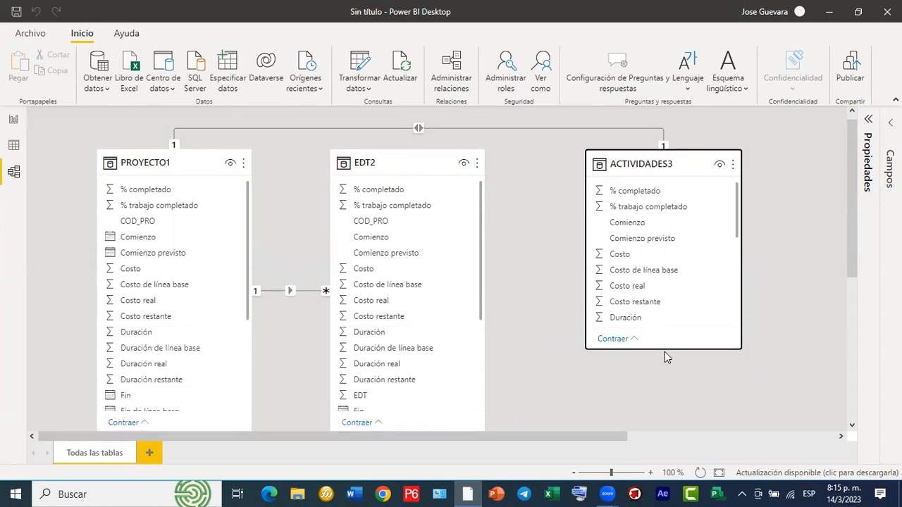
drag(665, 349, 665, 431)
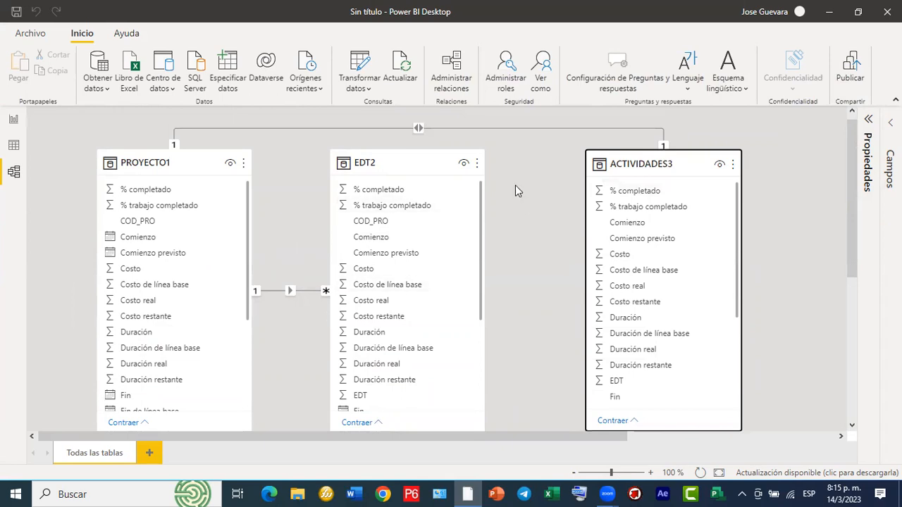
Step: Examine the settings of the relationship between PROYECTO1 and ACTIVIDADES3, and try to delete it
click(498, 130)
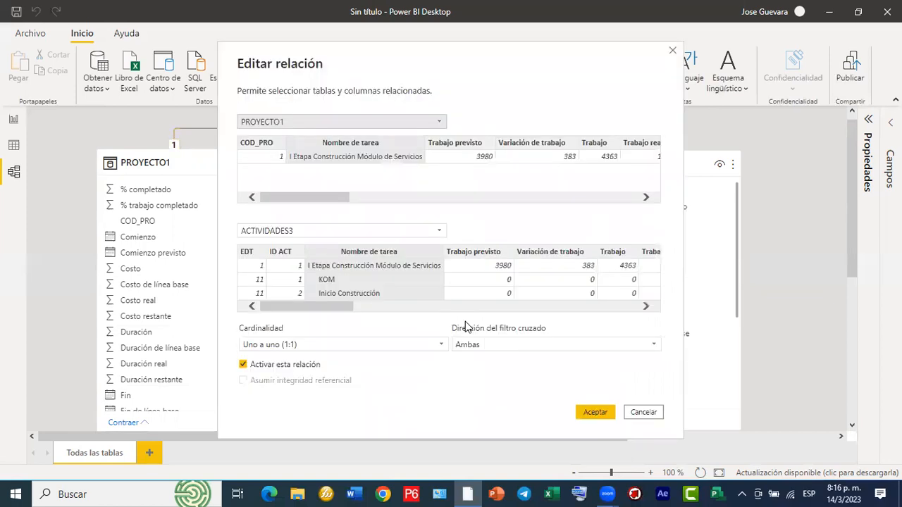
click(641, 412)
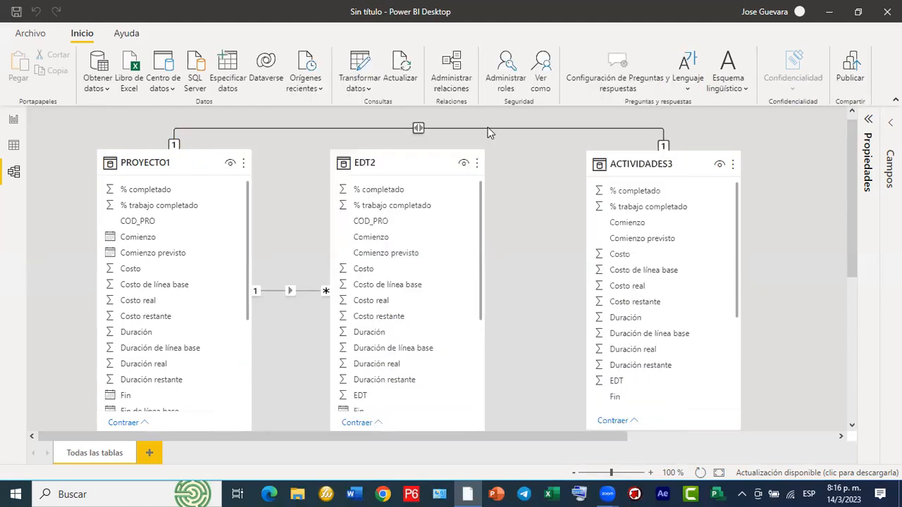
right_click(490, 133)
click(514, 140)
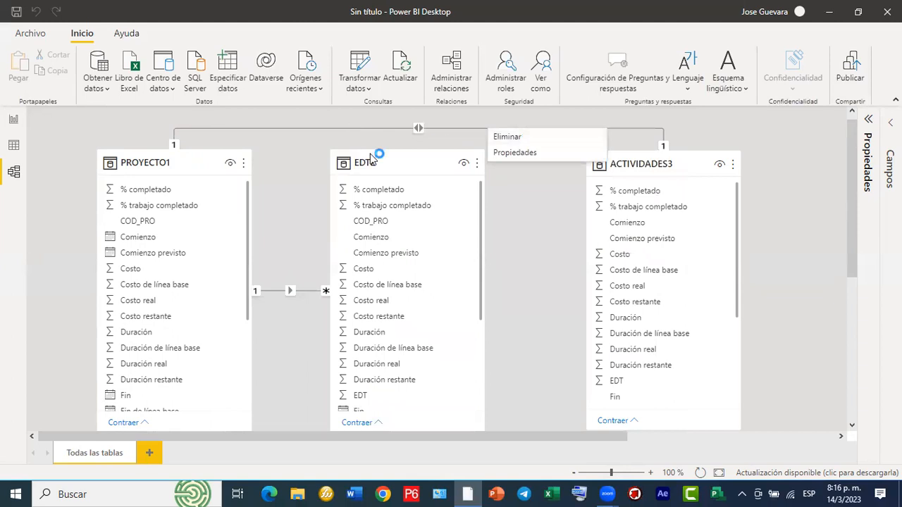
Step: Delete the relationship between PROYECTO1 and EDT2
click(300, 290)
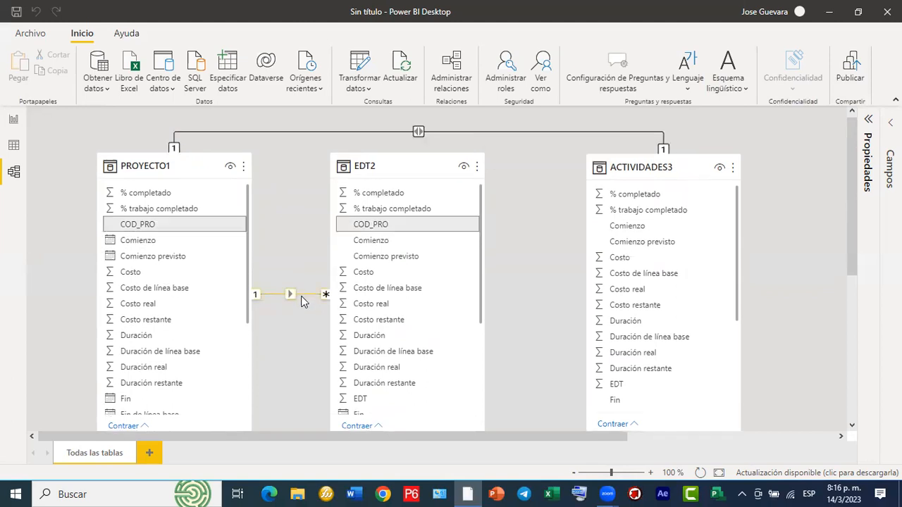
right_click(303, 300)
click(494, 292)
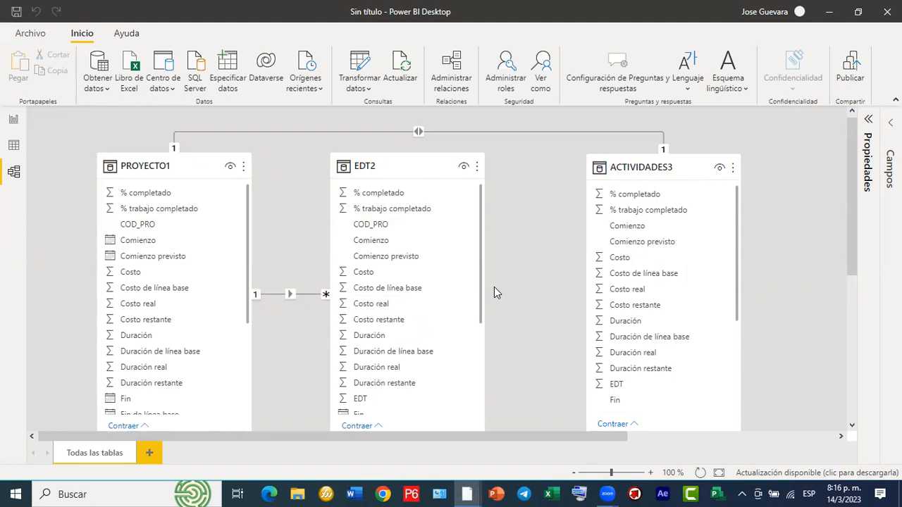
key(Delete)
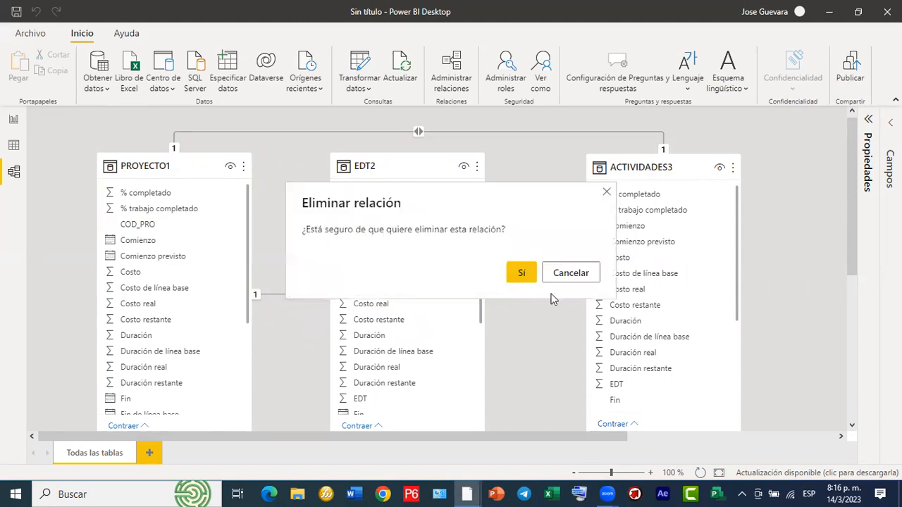
click(519, 276)
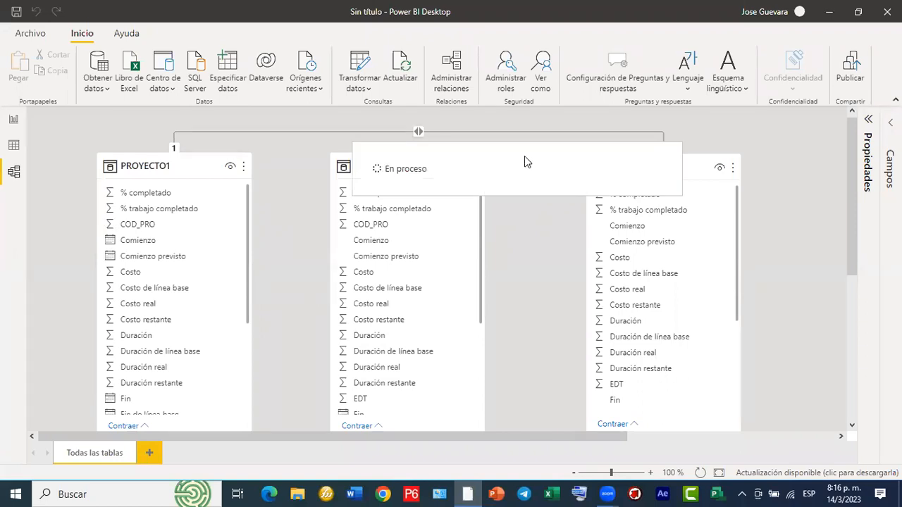
Step: Delete the relationship between PROYECTO1 and ACTIVIDADES3
right_click(553, 132)
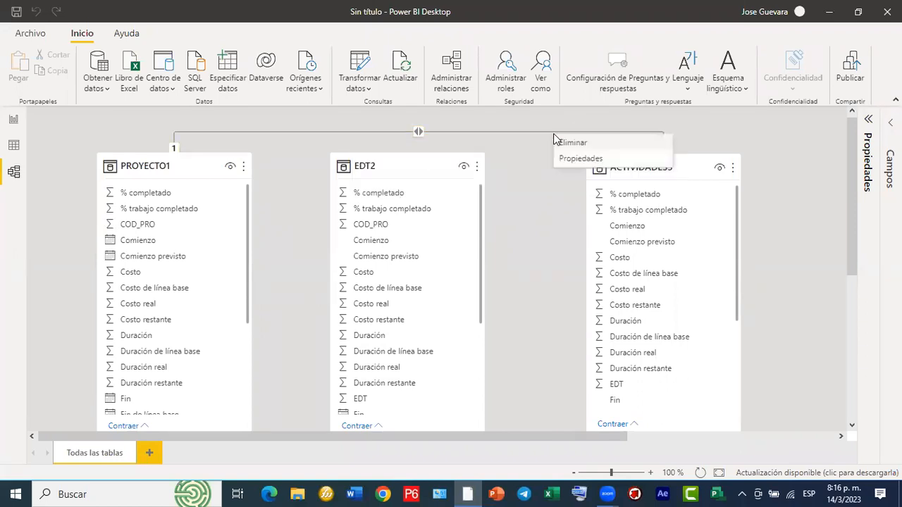
click(565, 144)
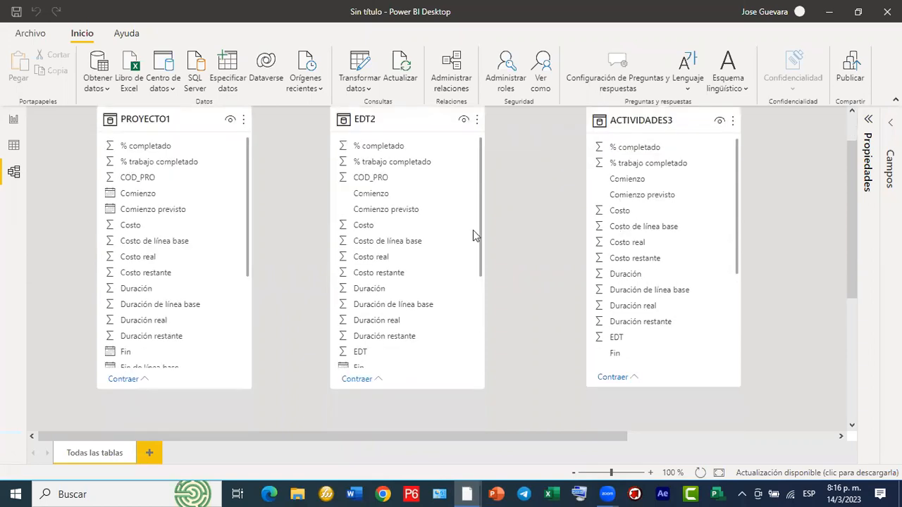
click(525, 275)
drag(849, 178, 855, 150)
Step: Shift the PROYECTO1 table slightly away from EDT2, and relate its COD_PRO field to COD_PRO in EDT2
click(183, 168)
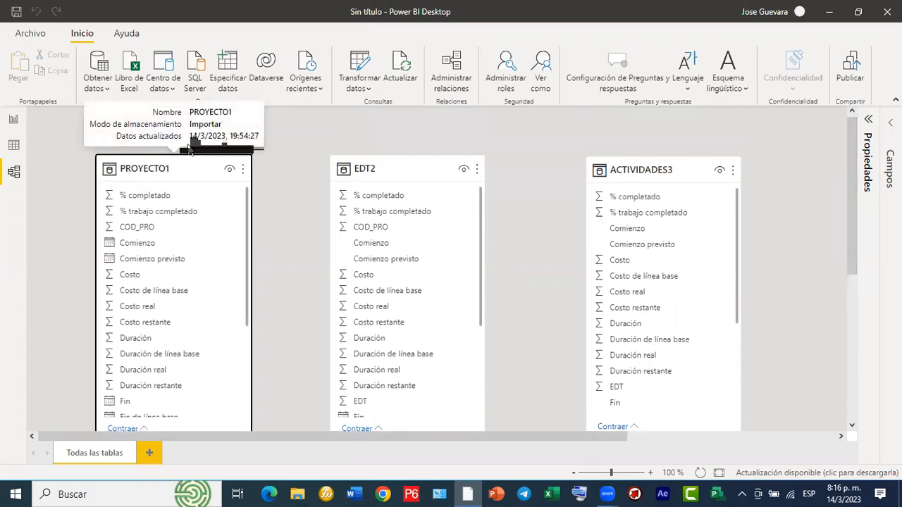
drag(183, 168, 178, 152)
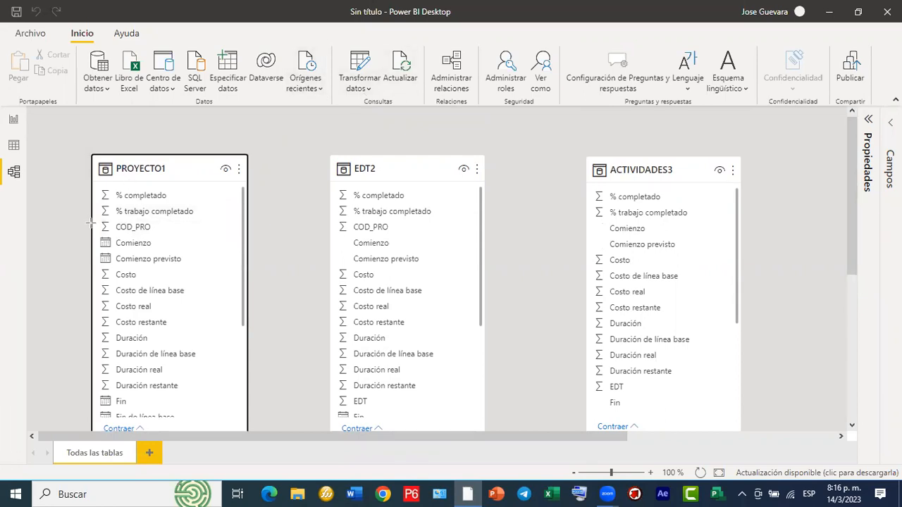
drag(97, 217, 167, 237)
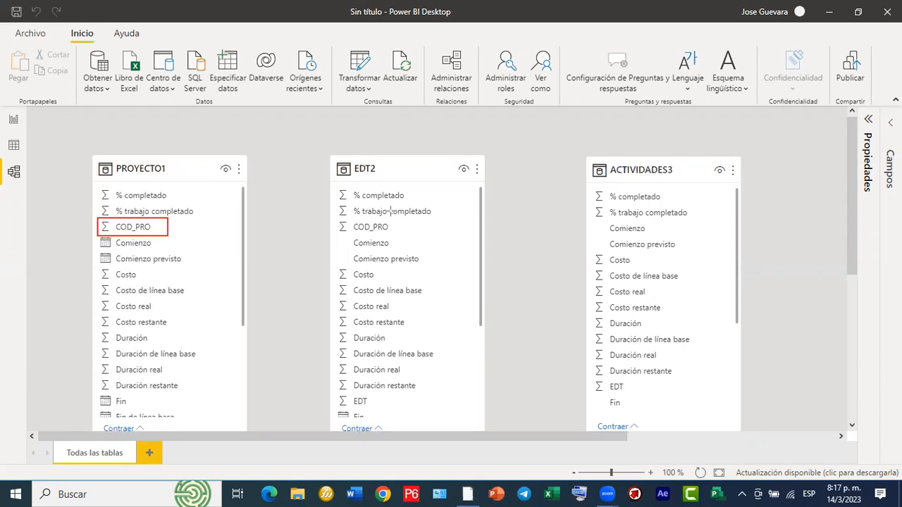
drag(330, 220, 403, 240)
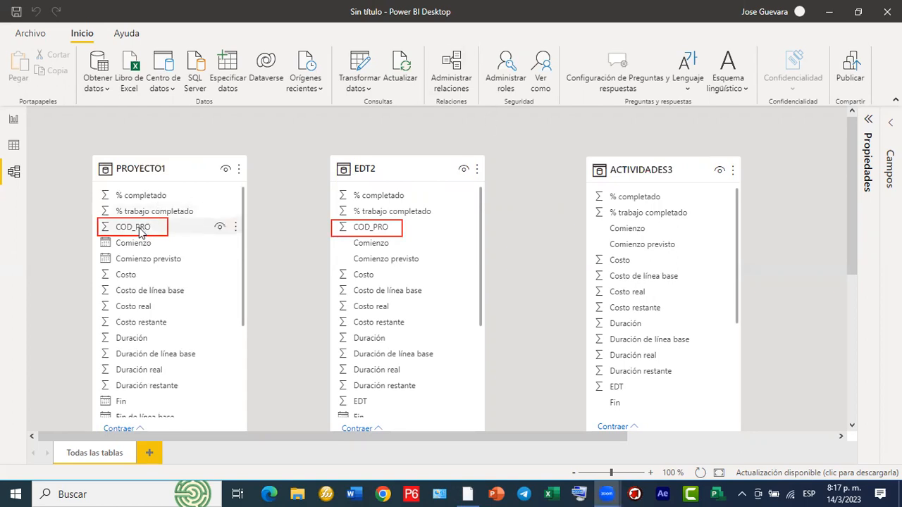
drag(140, 233, 372, 236)
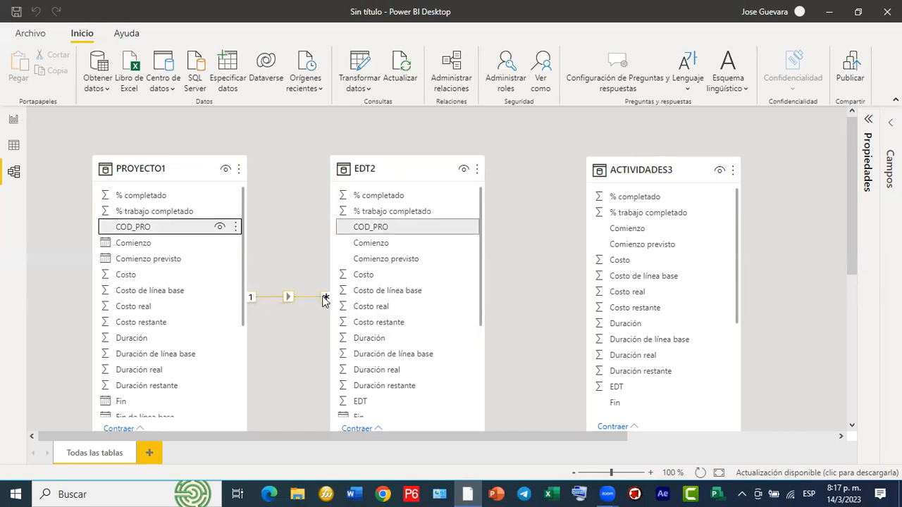
Step: Move the ACTIVIDADES3 table closer to EDT2, and relate the EDT field of EDT2 to EDT in ACTIVIDADES3
drag(627, 165, 596, 163)
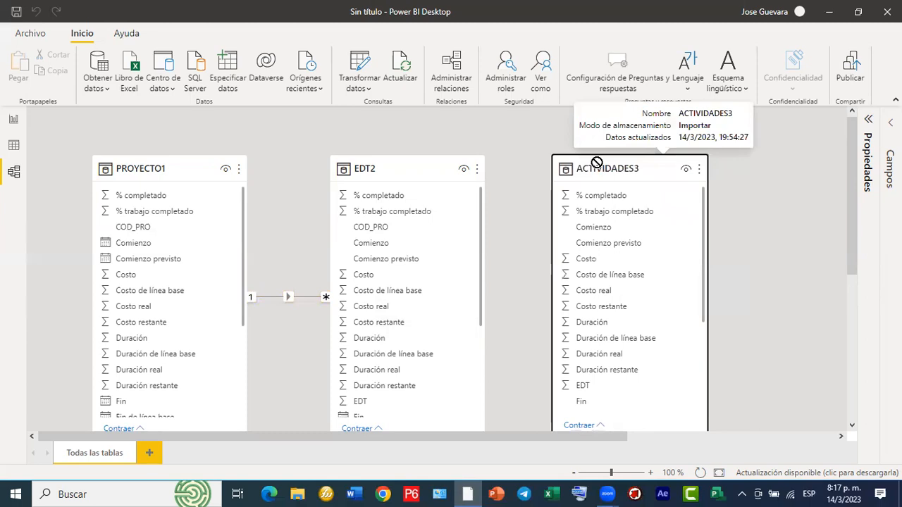
scroll(415, 248, down, 3)
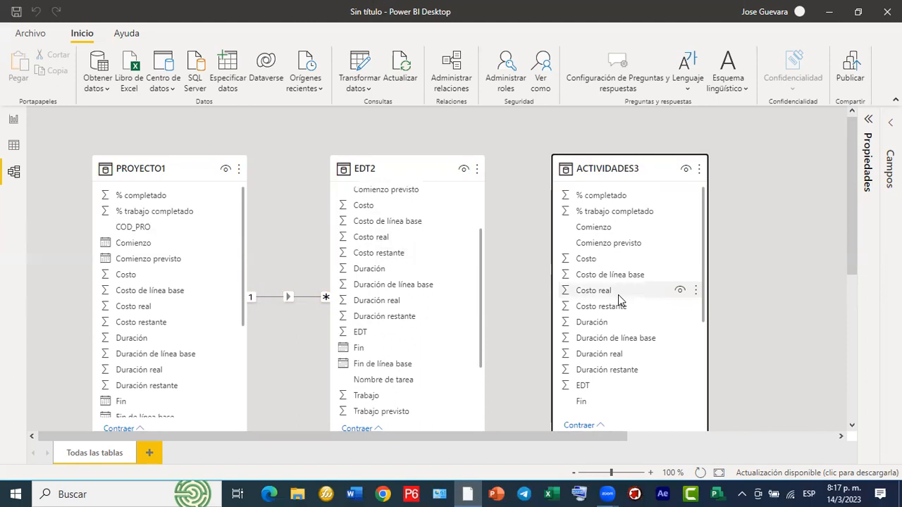
scroll(618, 295, down, 2)
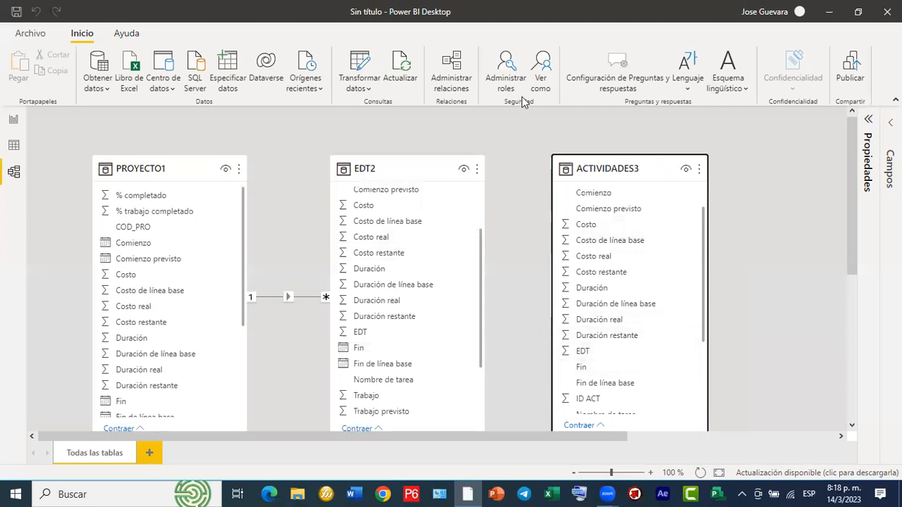
mouse_move(335, 324)
mouse_down()
mouse_move(356, 336)
mouse_move(447, 342)
mouse_up()
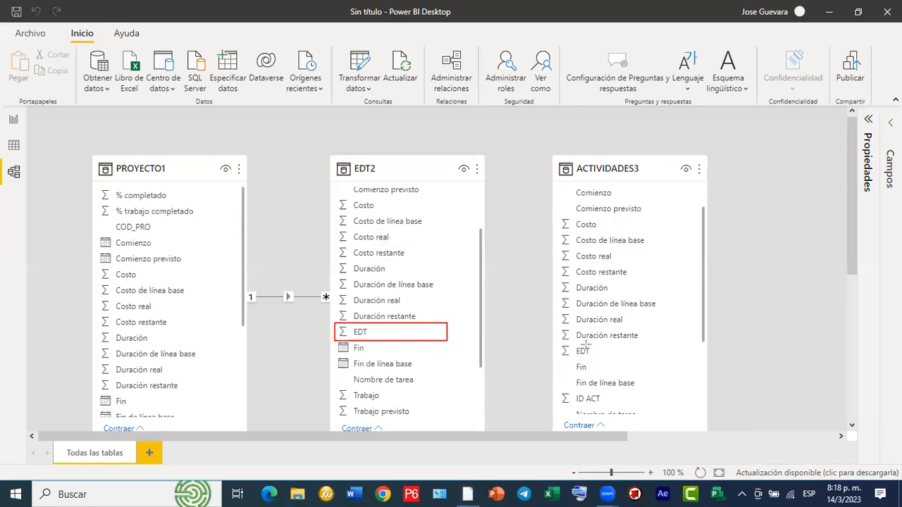
drag(558, 340, 691, 362)
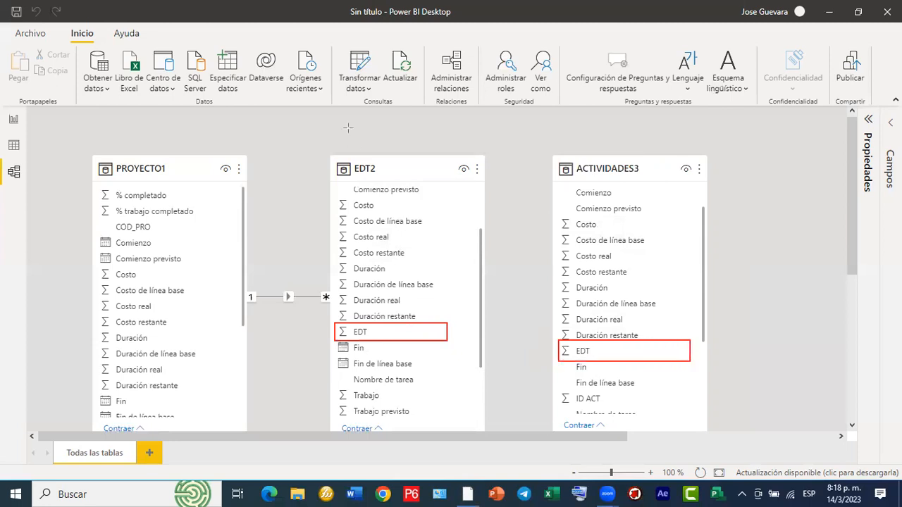
drag(427, 332, 585, 354)
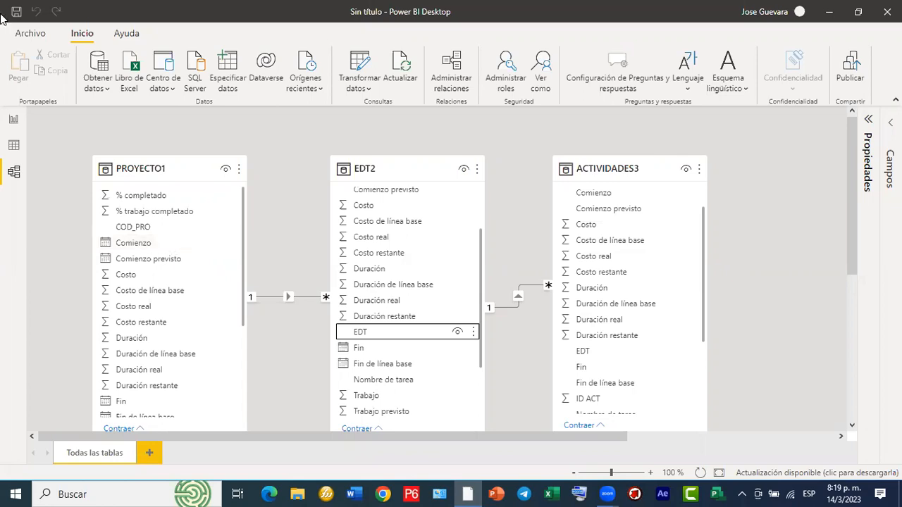
Step: Return to the report view, narrow the fields pane, check Página 1 and go back to the EDT Y ACTIVIDADES page
click(13, 119)
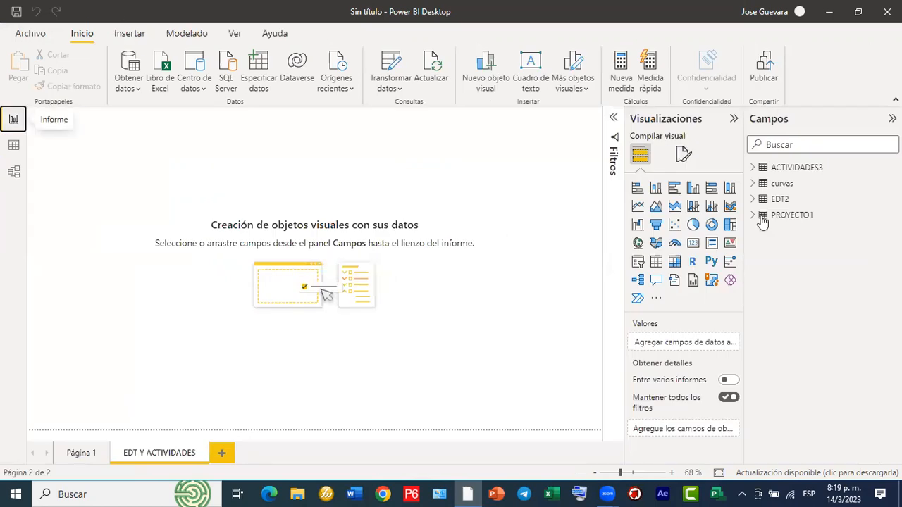
drag(745, 214, 784, 216)
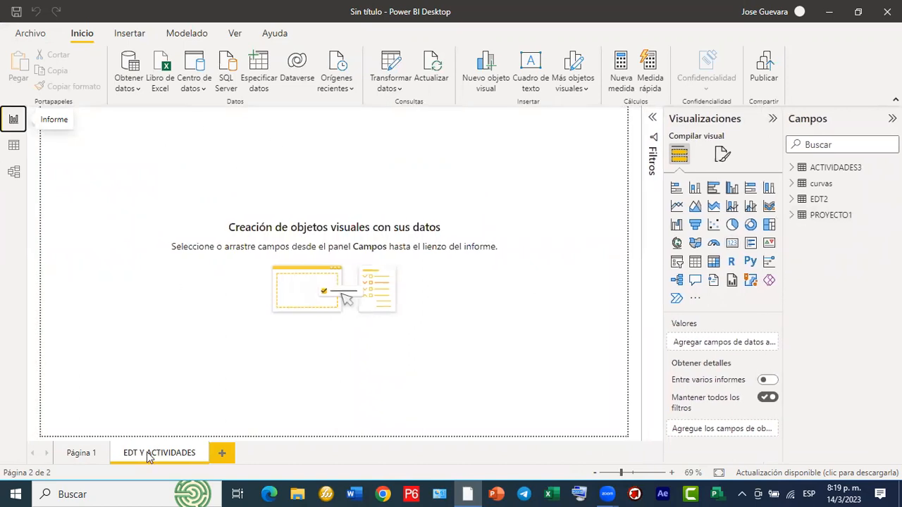
click(68, 459)
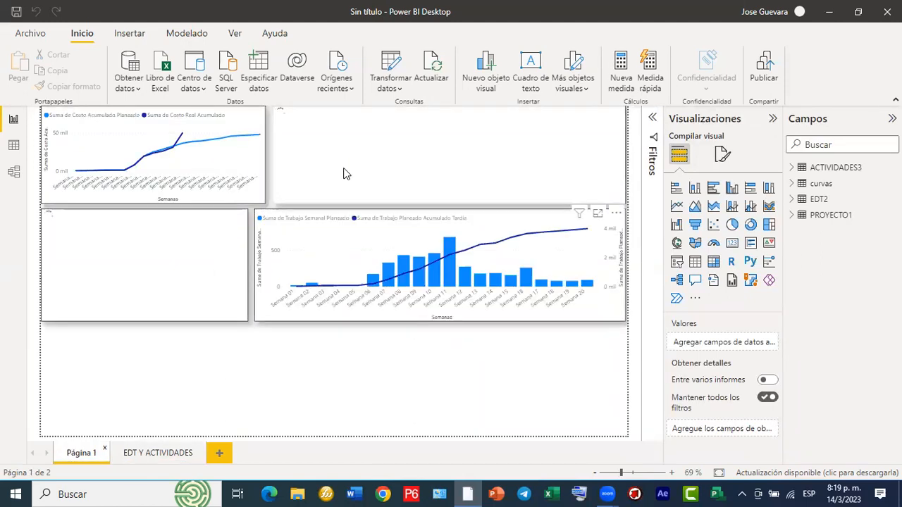
click(151, 455)
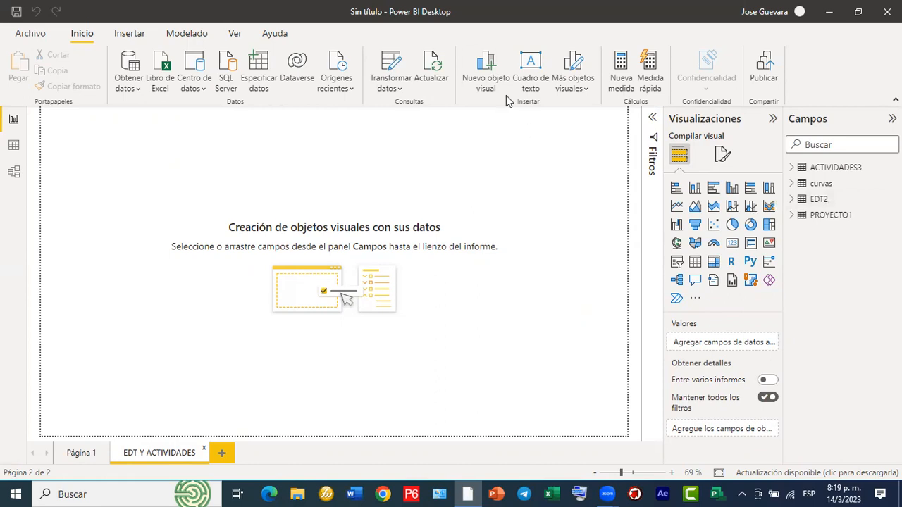
drag(42, 109, 189, 384)
drag(193, 109, 623, 209)
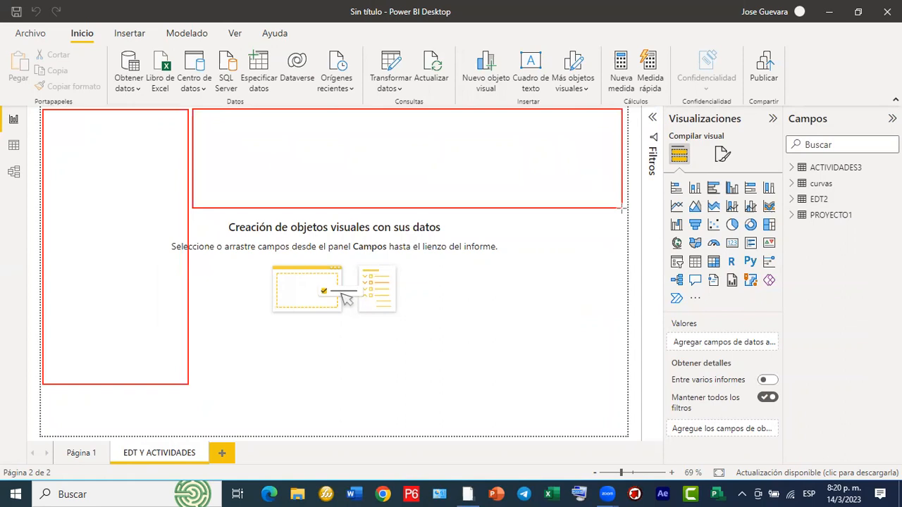
drag(194, 217, 620, 383)
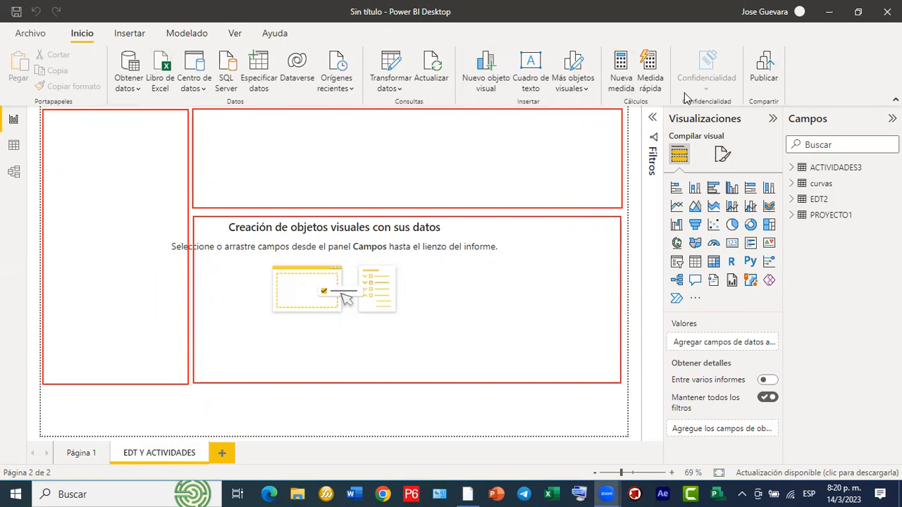
click(768, 103)
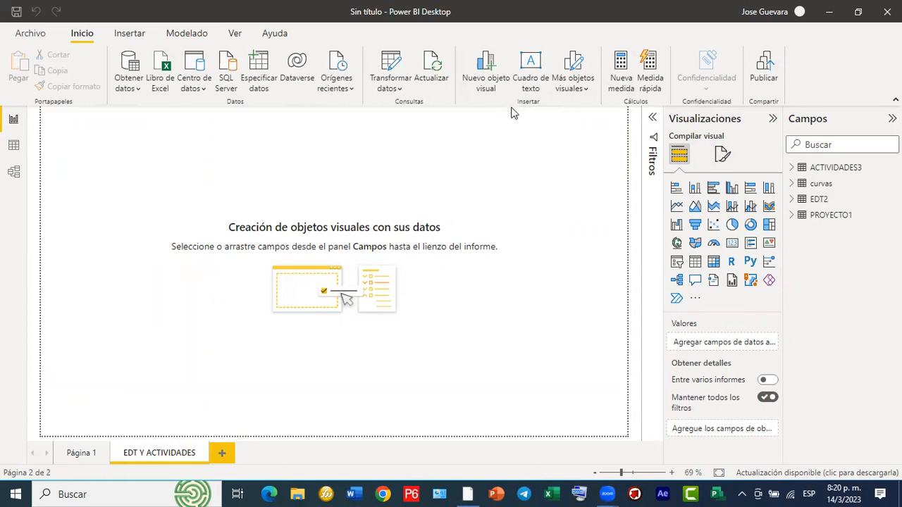
drag(88, 216, 689, 262)
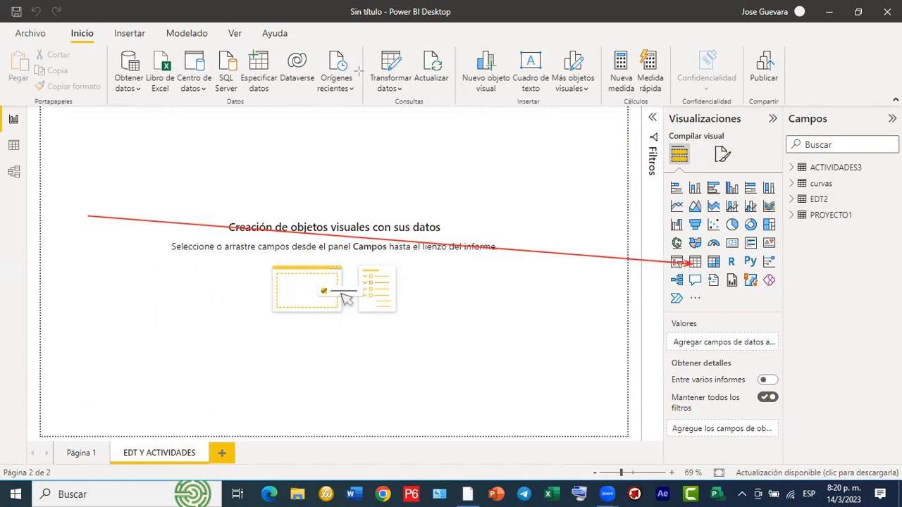
click(358, 71)
Step: Add an empty table visual to the EDT Y ACTIVIDADES page and size it as a tall block along the canvas's left edge
click(696, 263)
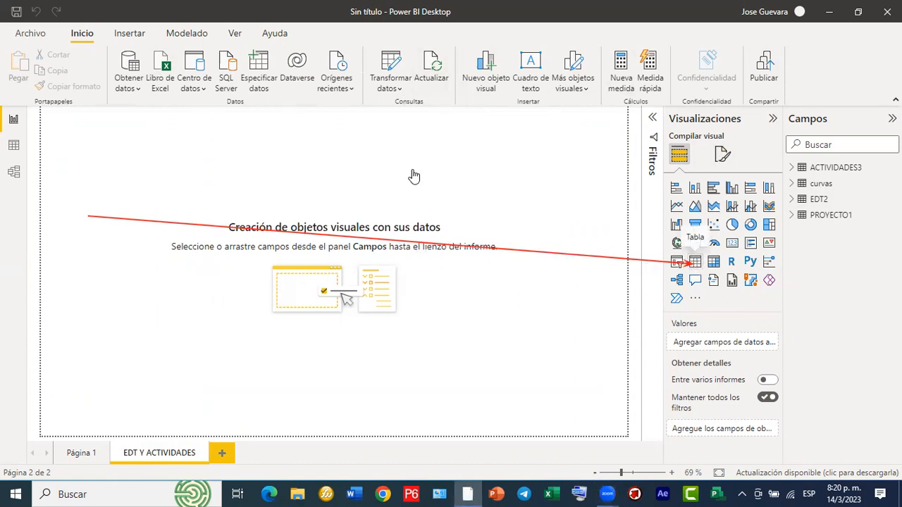
drag(115, 231, 110, 314)
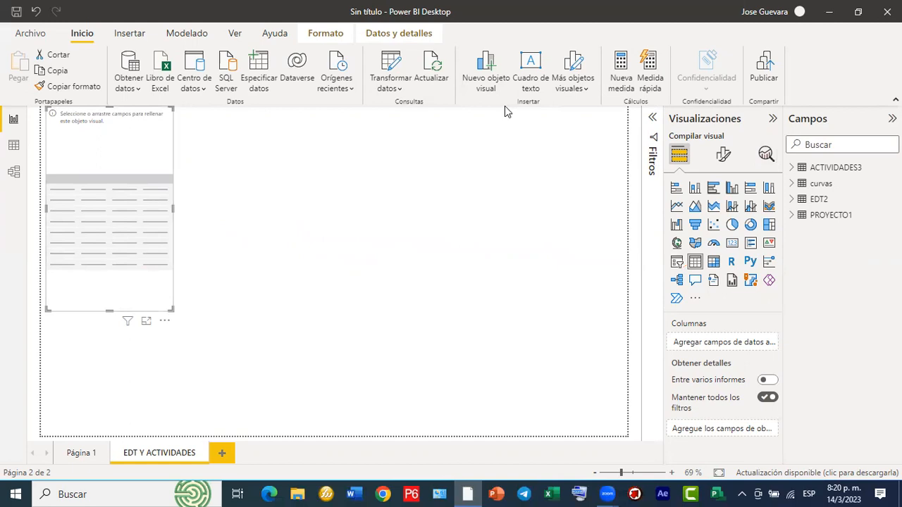
mouse_move(156, 196)
mouse_down()
mouse_move(380, 237)
mouse_move(629, 332)
mouse_move(666, 337)
mouse_up()
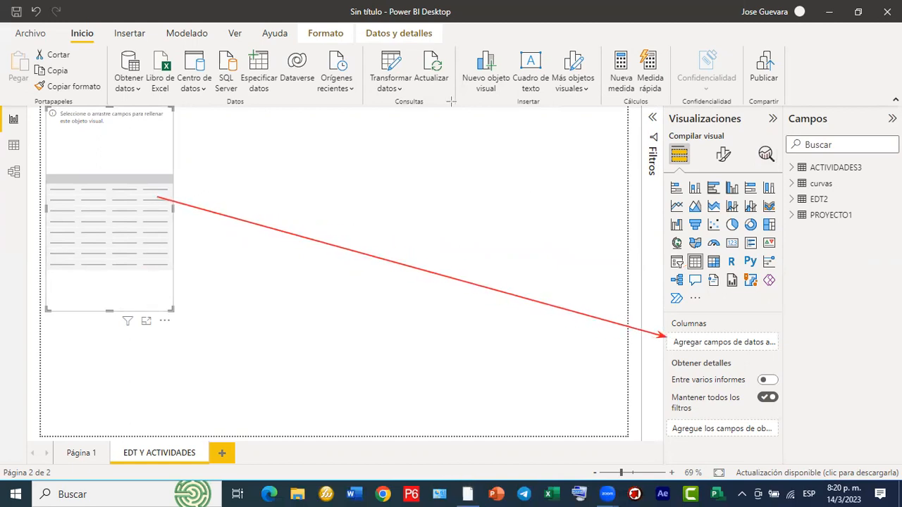
Step: Fill the table visual with the EDT and Nombre de tarea fields from the EDT2 table
click(791, 199)
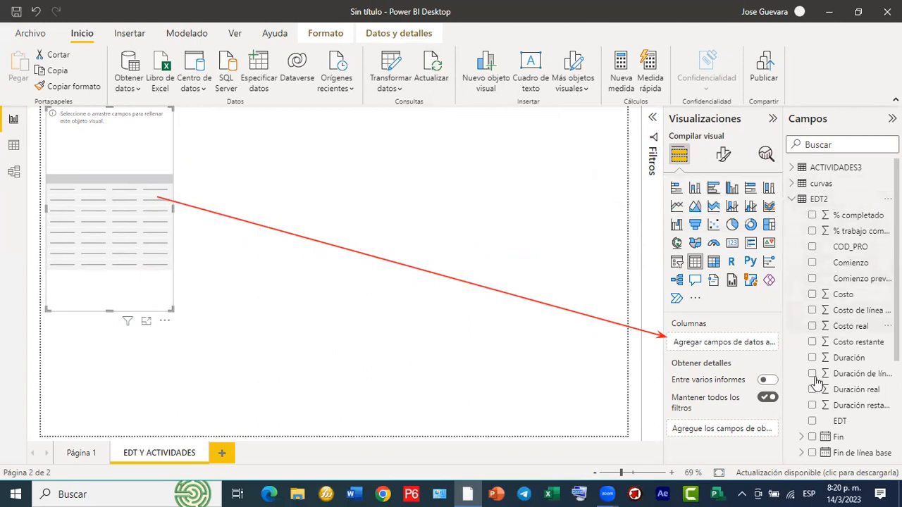
click(811, 421)
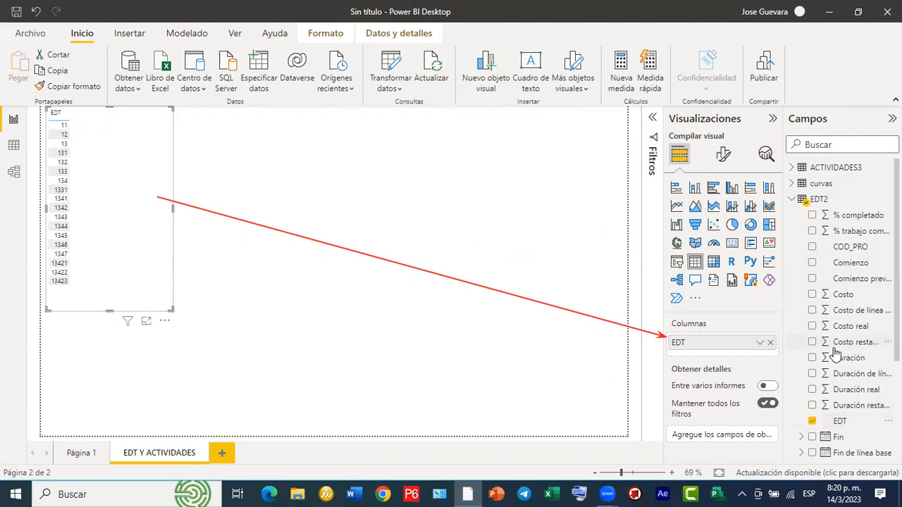
scroll(835, 352, down, 5)
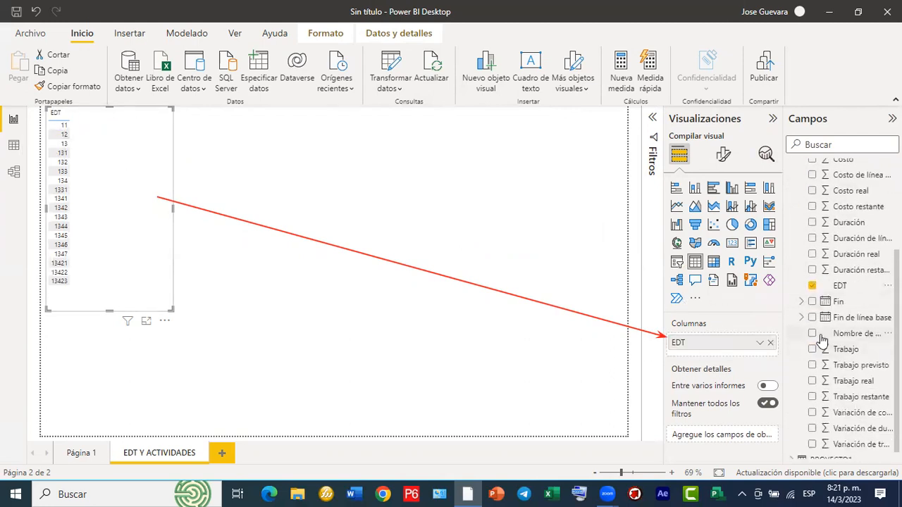
click(812, 334)
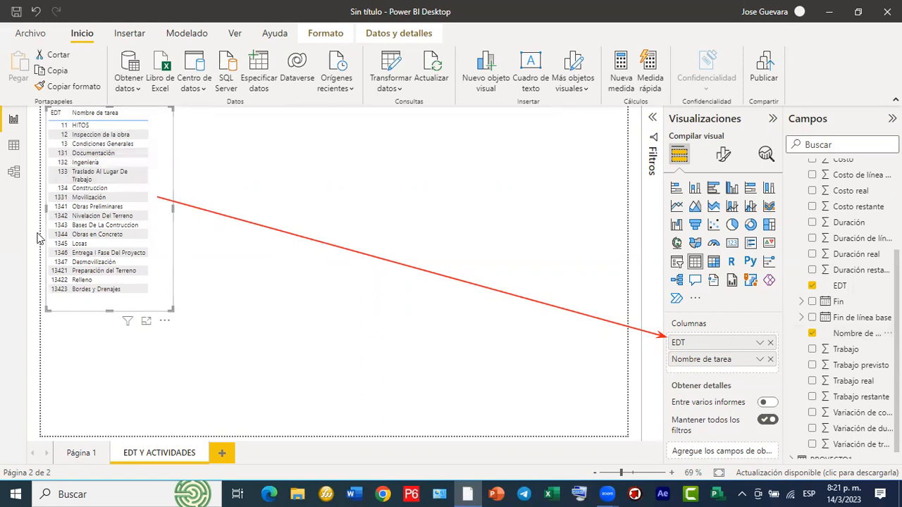
Step: Make the table's values bold at font size 15, and enlarge the visual to about 359 wide by 628 high
click(92, 176)
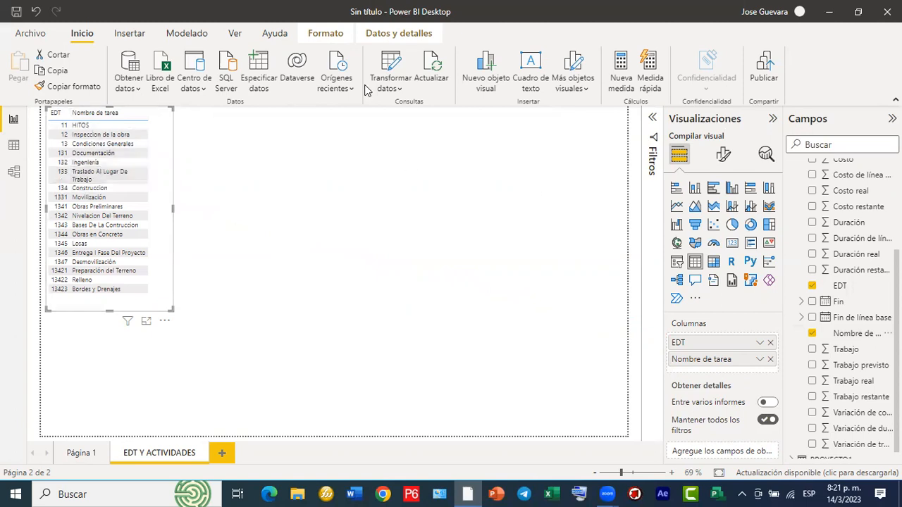
mouse_move(152, 210)
mouse_down()
mouse_move(439, 165)
mouse_move(718, 155)
mouse_up()
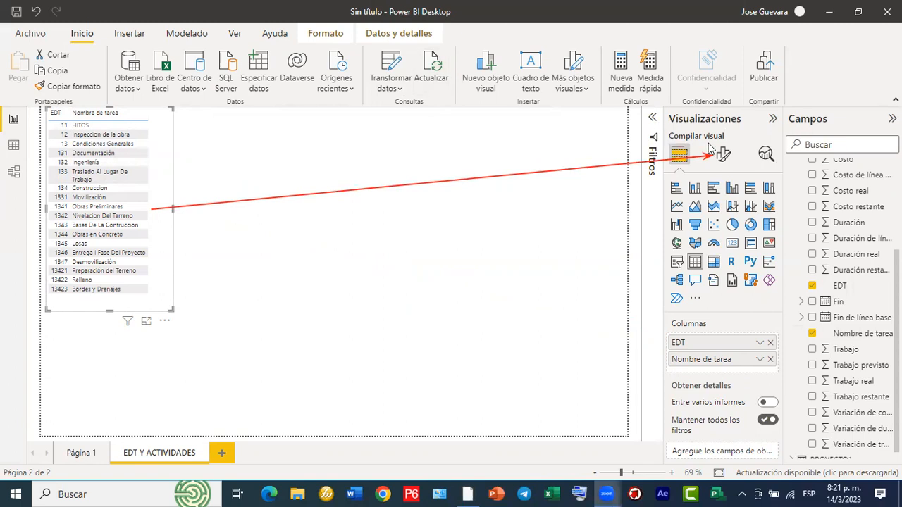
click(722, 155)
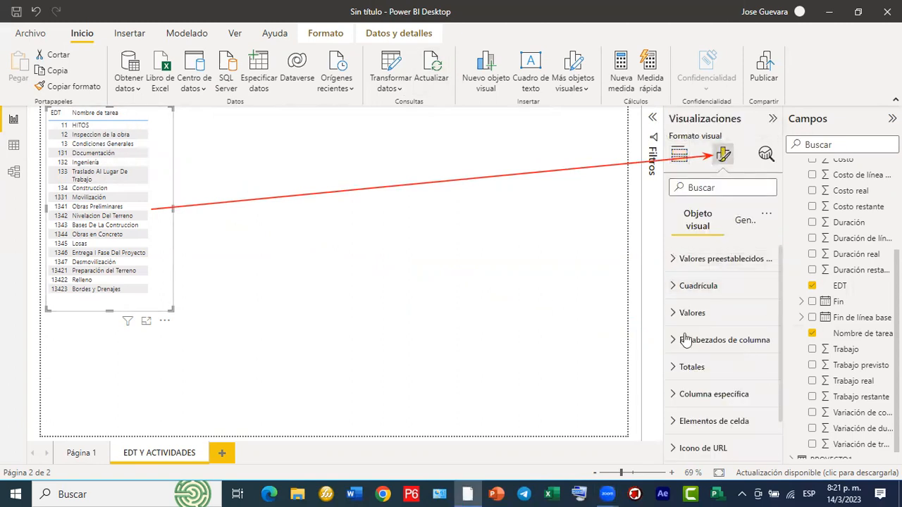
click(672, 313)
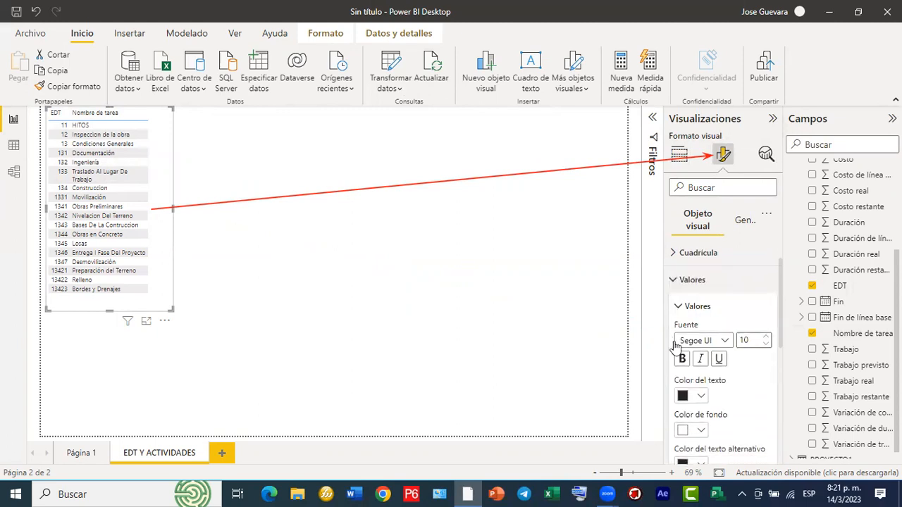
click(681, 359)
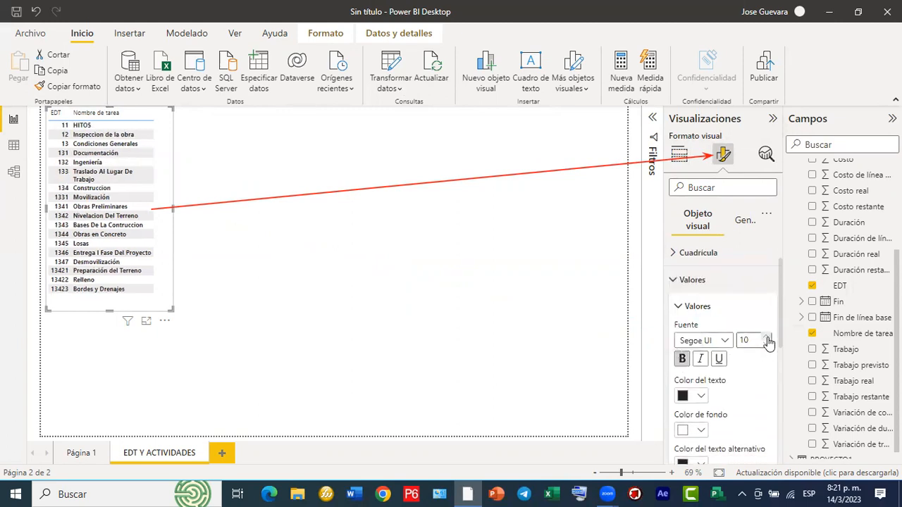
triple_click(766, 338)
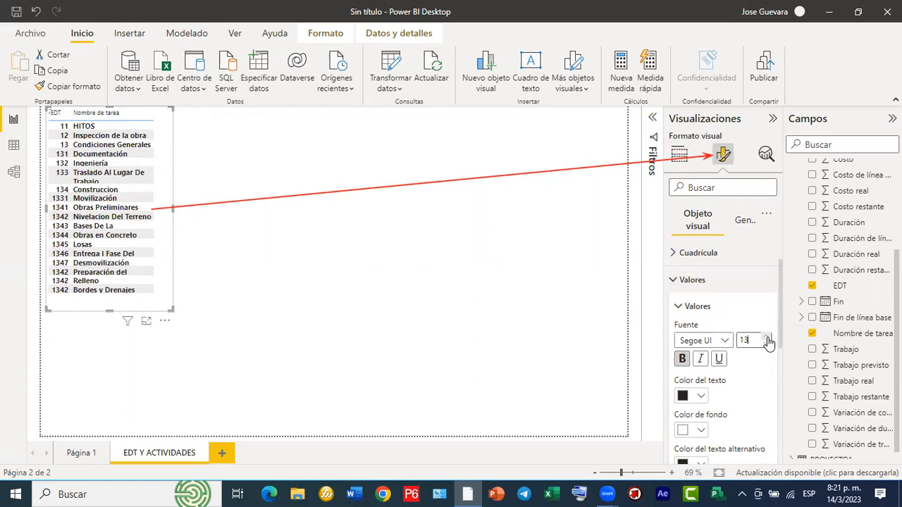
click(768, 342)
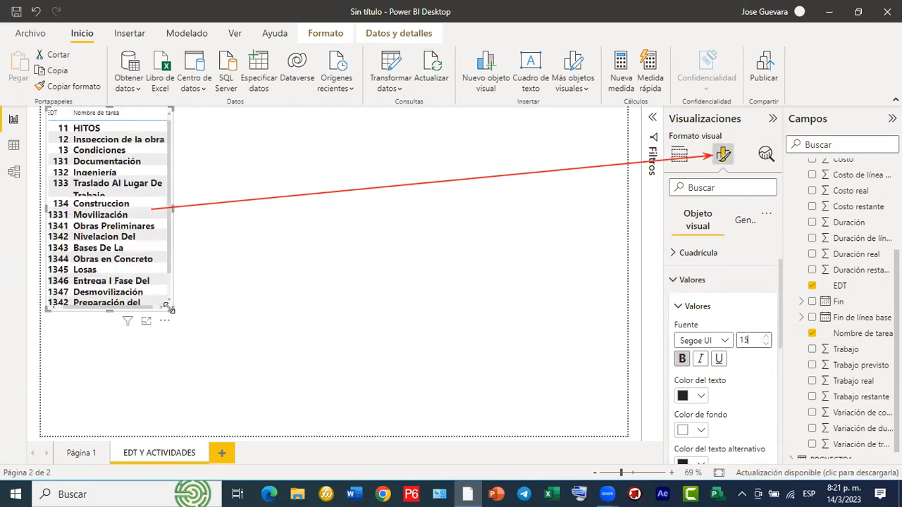
drag(181, 310, 207, 395)
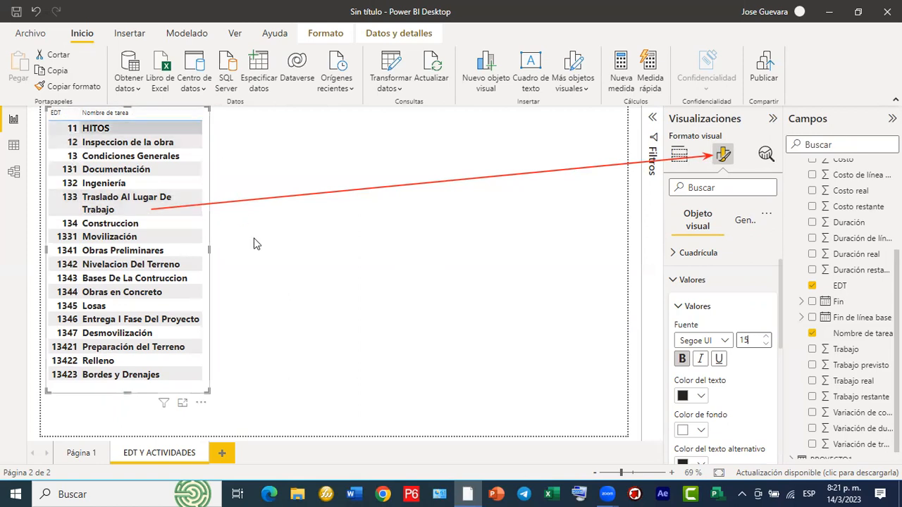
Step: Sort the table visual by EDT in ascending order
click(201, 404)
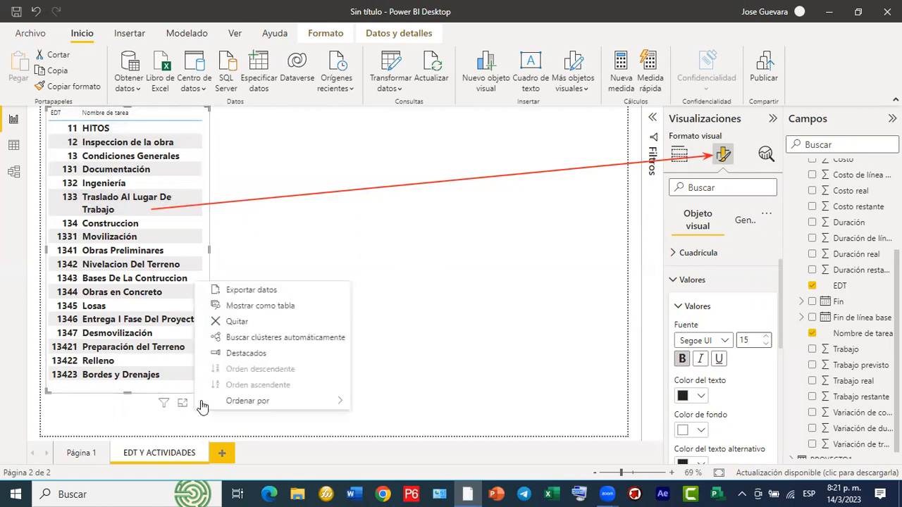
mouse_move(246, 400)
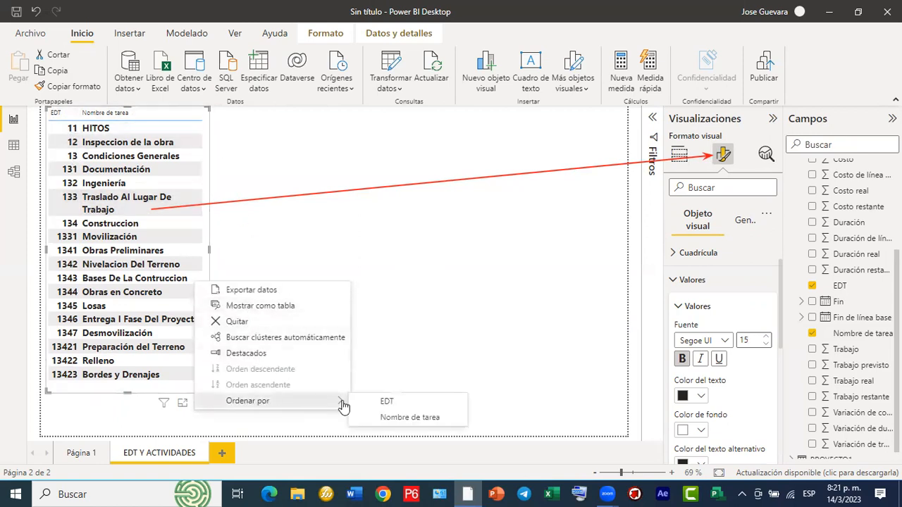
click(365, 401)
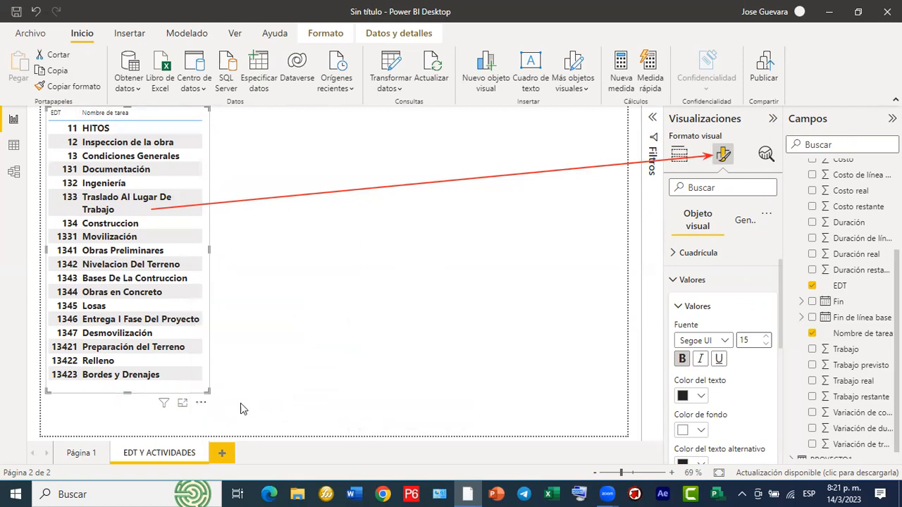
click(201, 405)
mouse_move(250, 400)
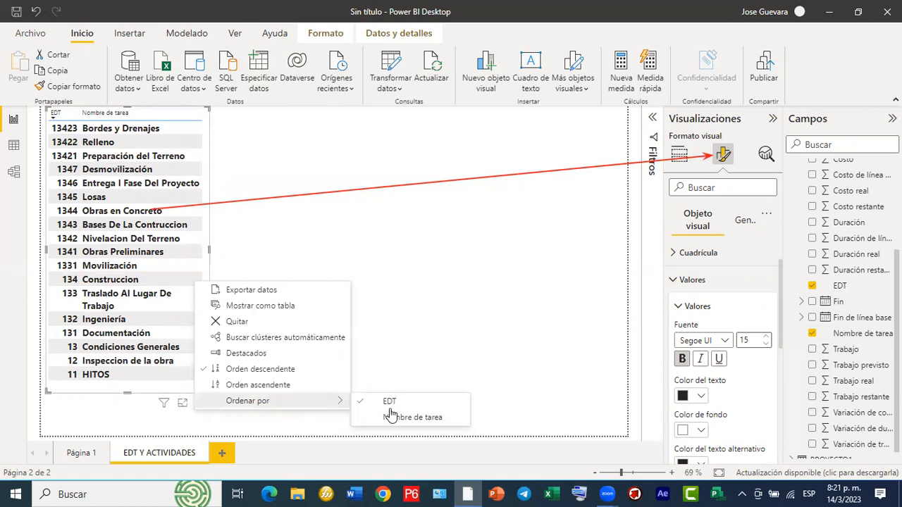
click(297, 387)
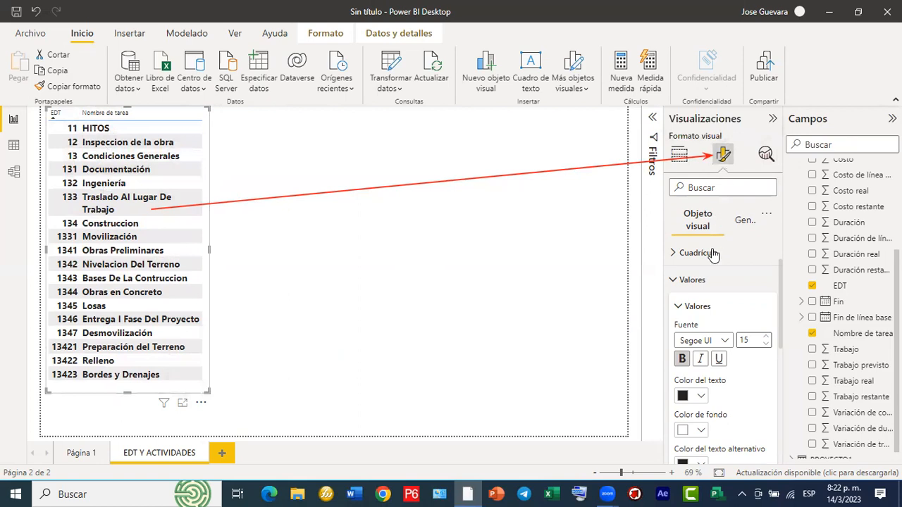
Step: Look through the specific-column formatting options for the table's EDT column
click(675, 282)
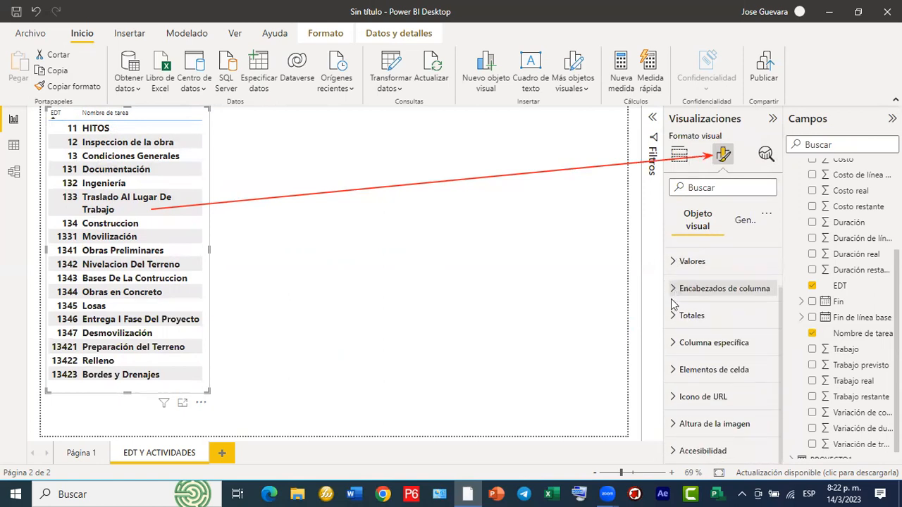
click(681, 343)
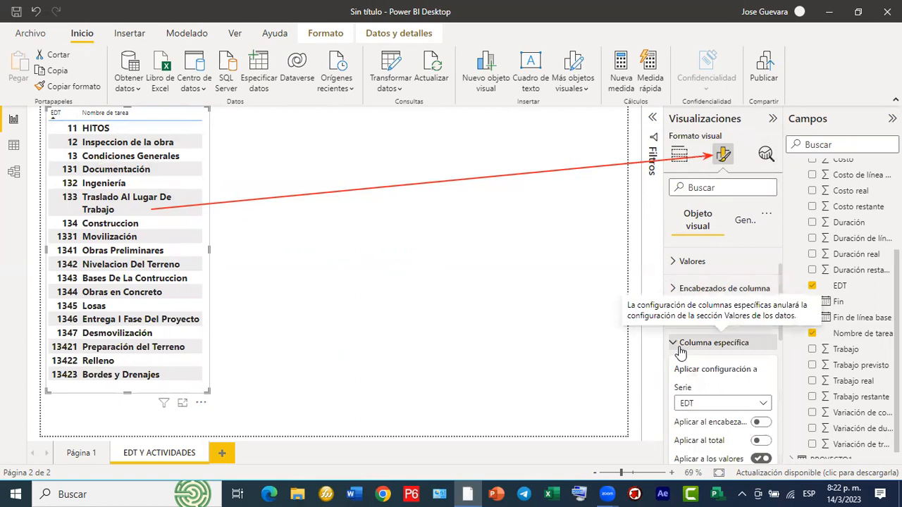
scroll(681, 356, down, 5)
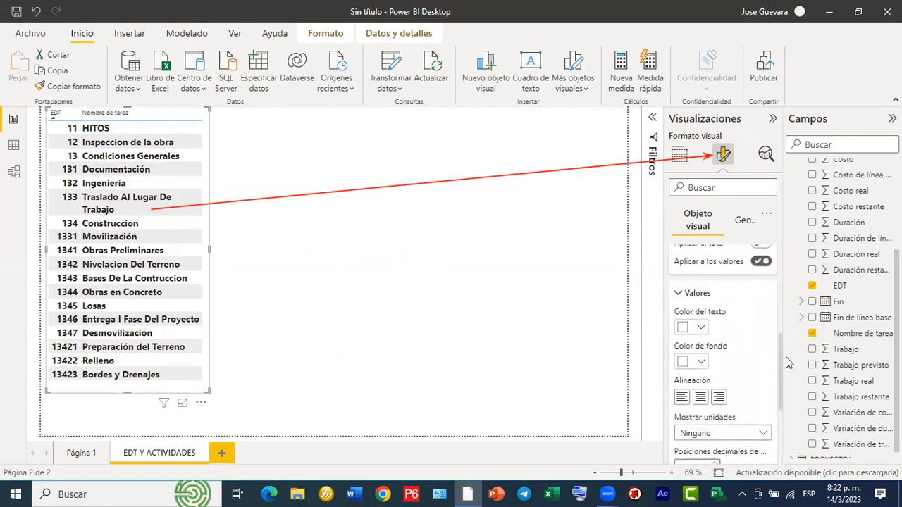
scroll(785, 350, down, 1)
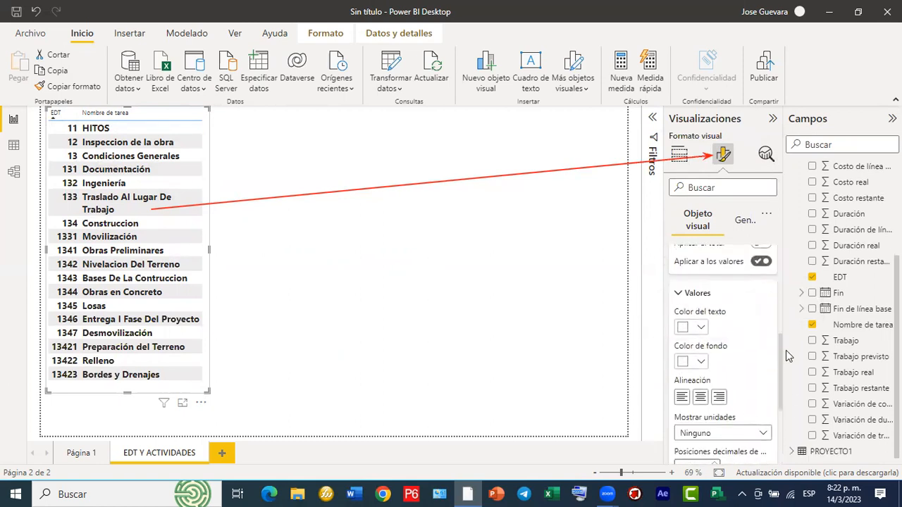
click(679, 293)
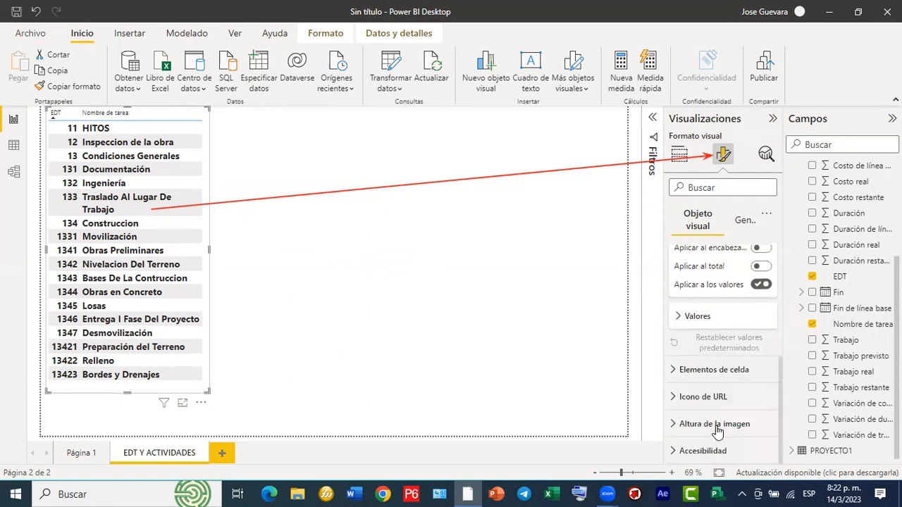
Step: Look through the table visual's general formatting options, including size, advanced options, and the background, border and shadow effects
click(743, 223)
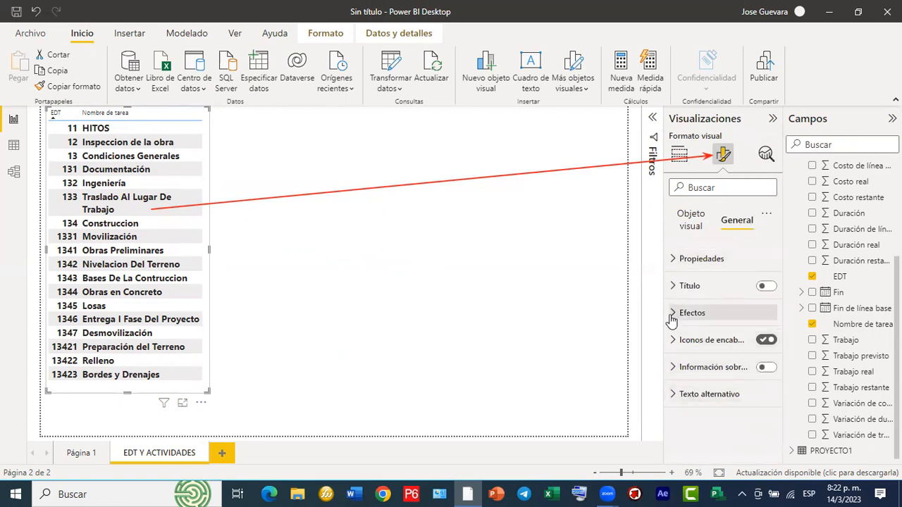
click(673, 259)
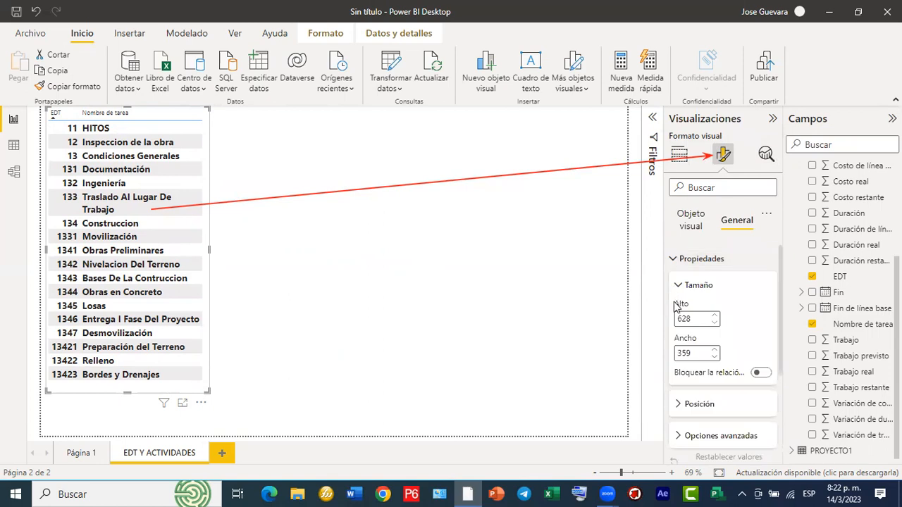
scroll(676, 307, down, 3)
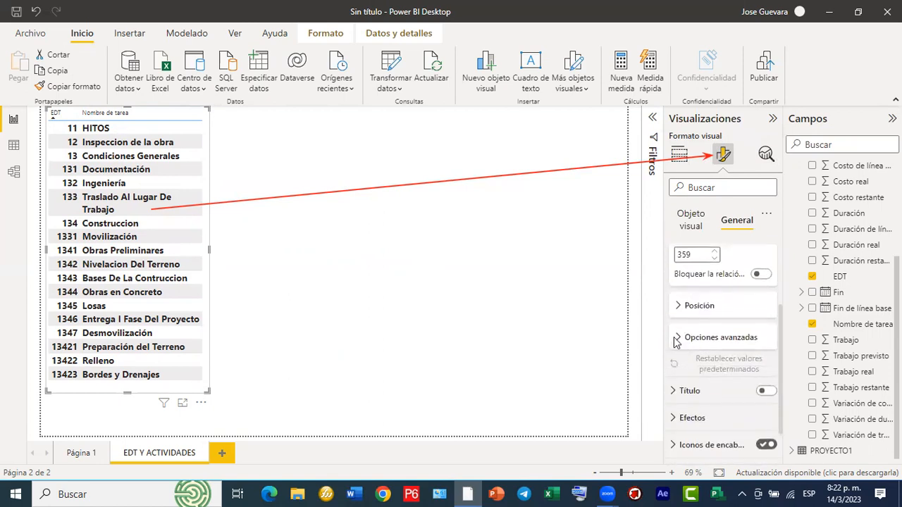
click(676, 339)
scroll(678, 359, down, 3)
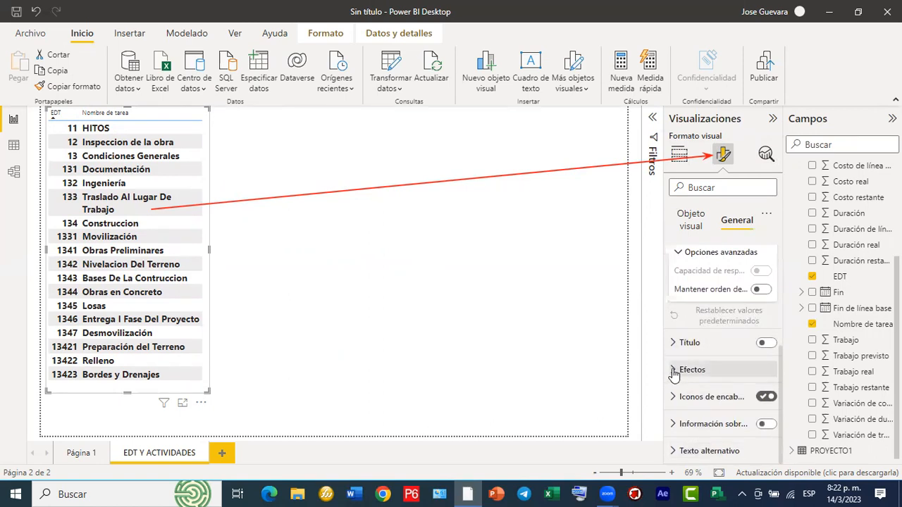
click(676, 369)
scroll(674, 376, down, 5)
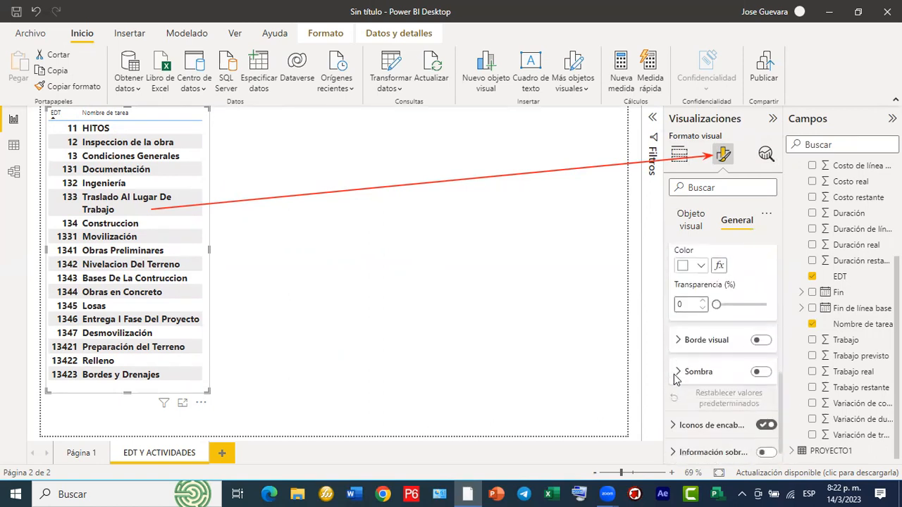
scroll(673, 379, down, 1)
scroll(673, 379, up, 3)
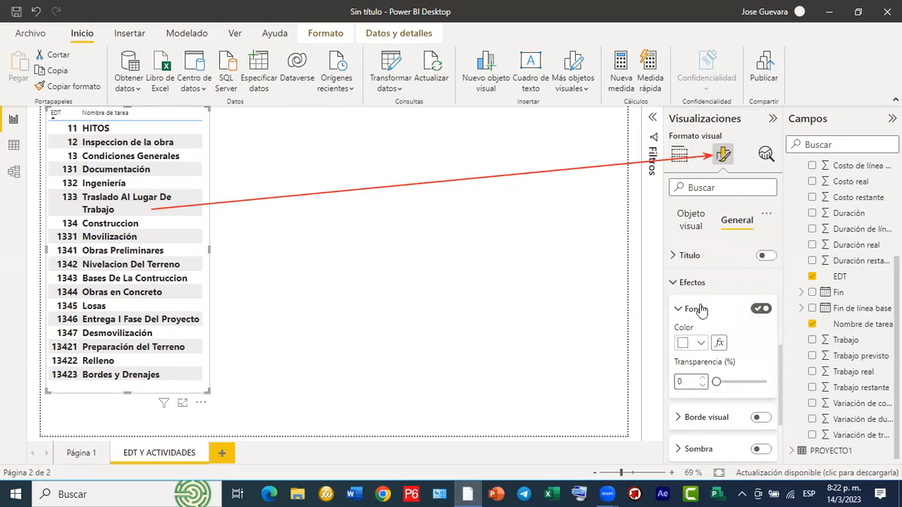
Step: Examine the cell element options for the table's EDT series, such as background colour, font colour, icons and web URL
click(696, 220)
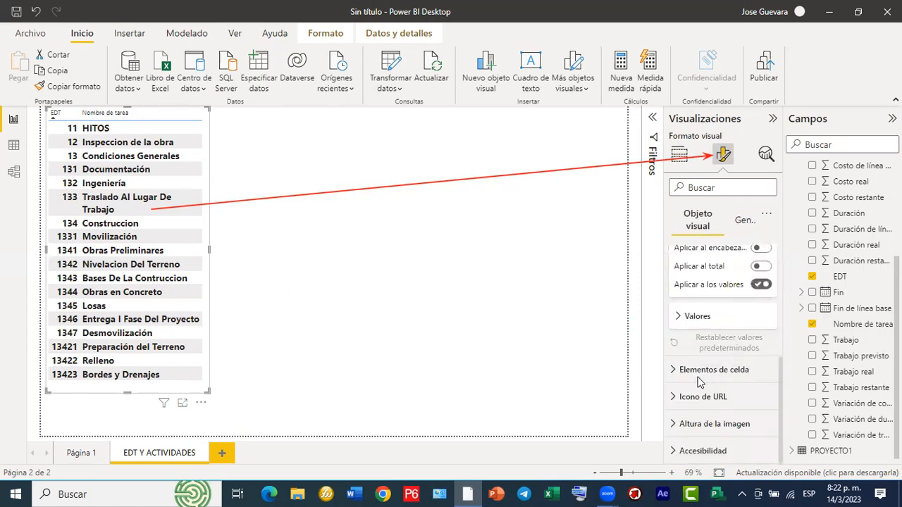
click(674, 374)
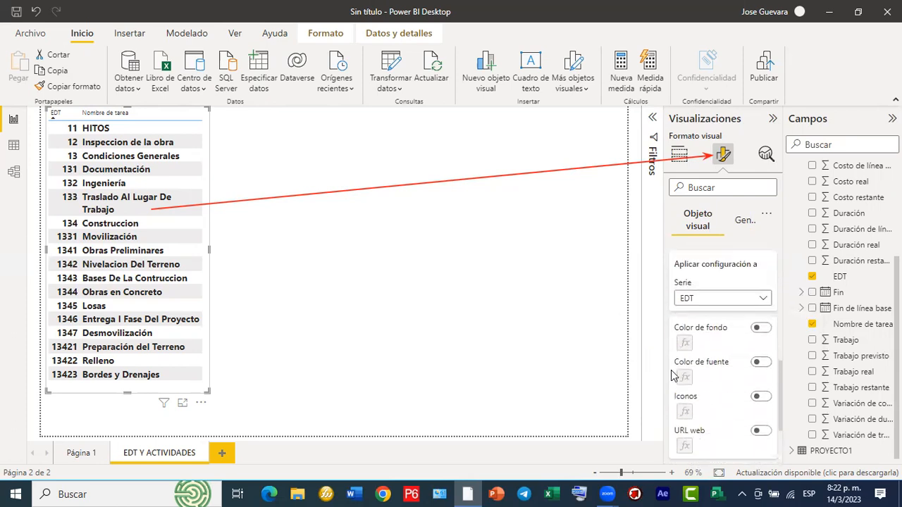
scroll(688, 385, down, 2)
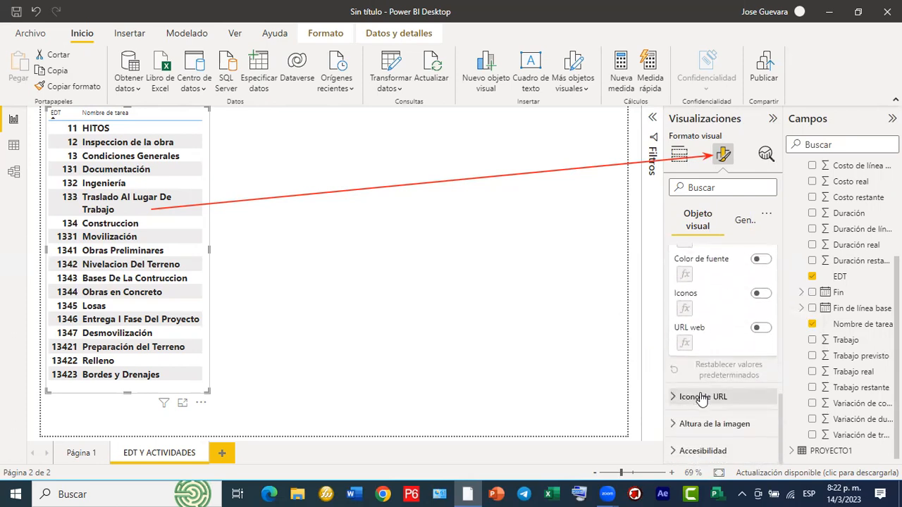
Step: Open the formatting settings for the table's values, showing the font, text colour and background colour options
scroll(688, 423, up, 6)
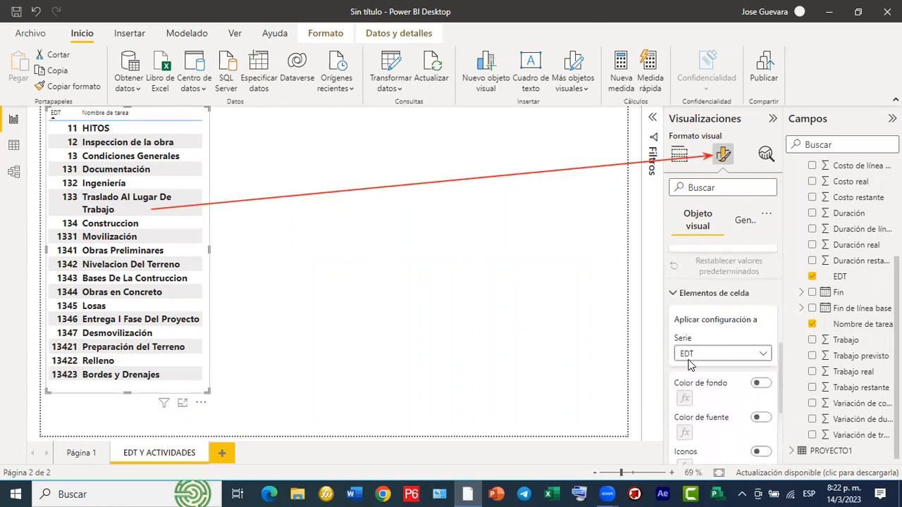
scroll(673, 321, up, 2)
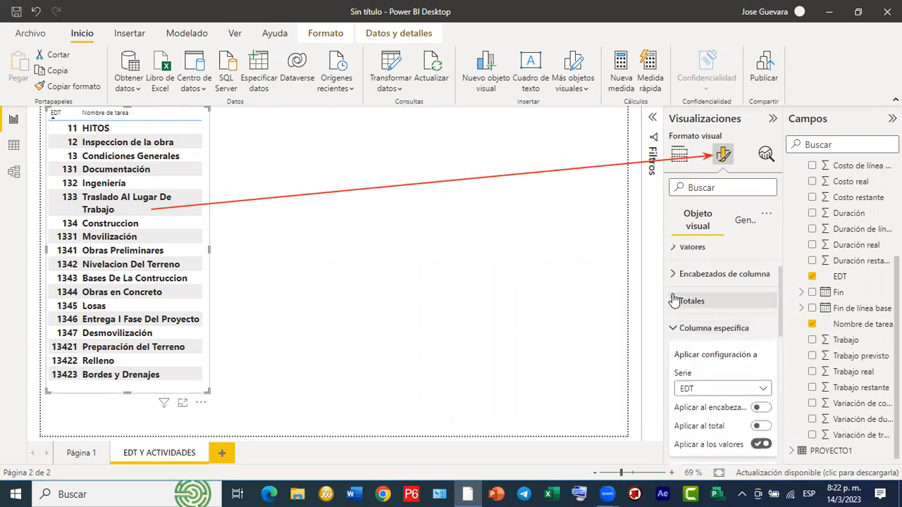
scroll(672, 282, up, 2)
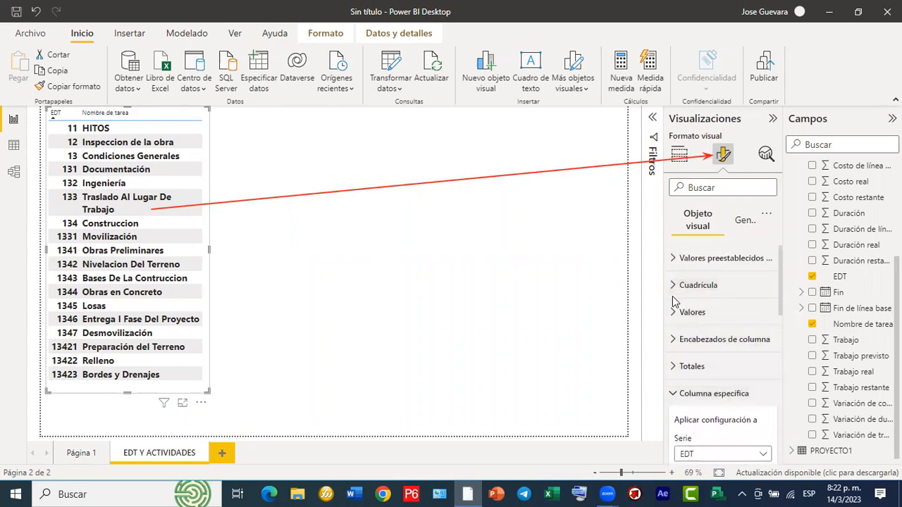
click(672, 315)
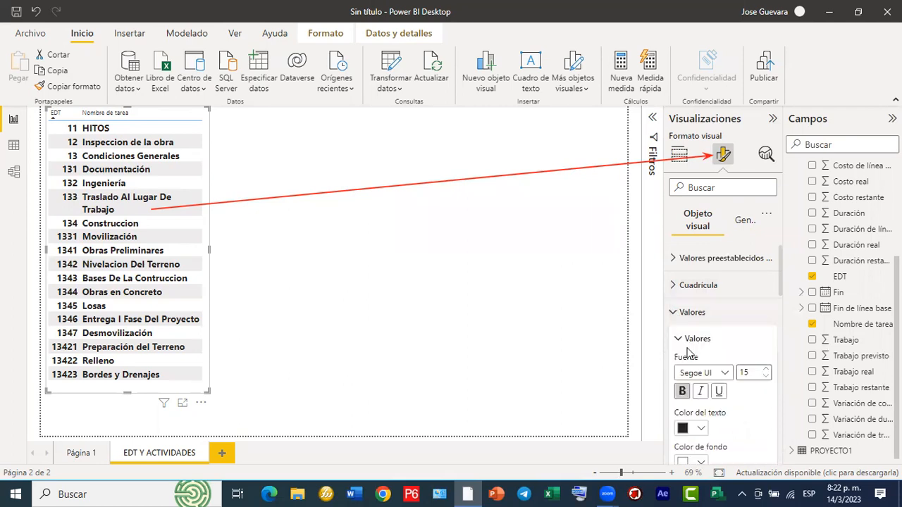
Step: Set the alternate background colour of the table's values to light teal #E1F2F2
scroll(687, 354, down, 3)
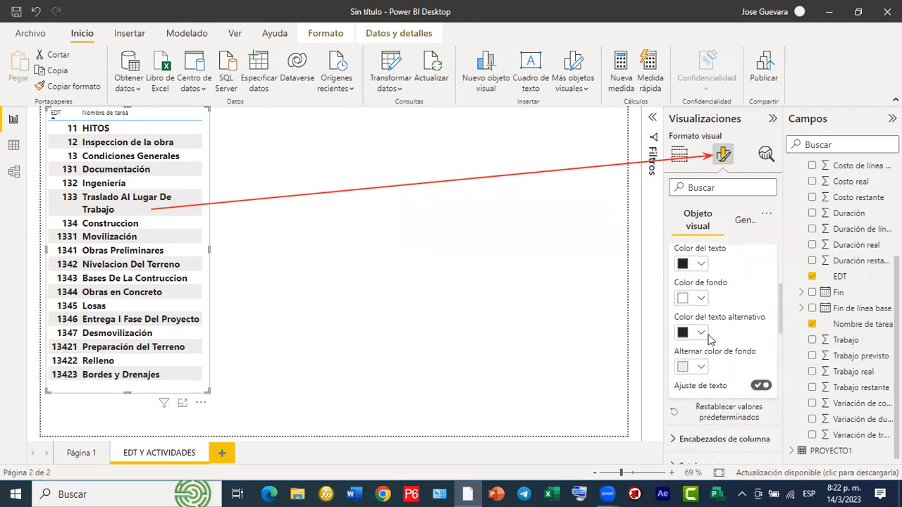
click(700, 368)
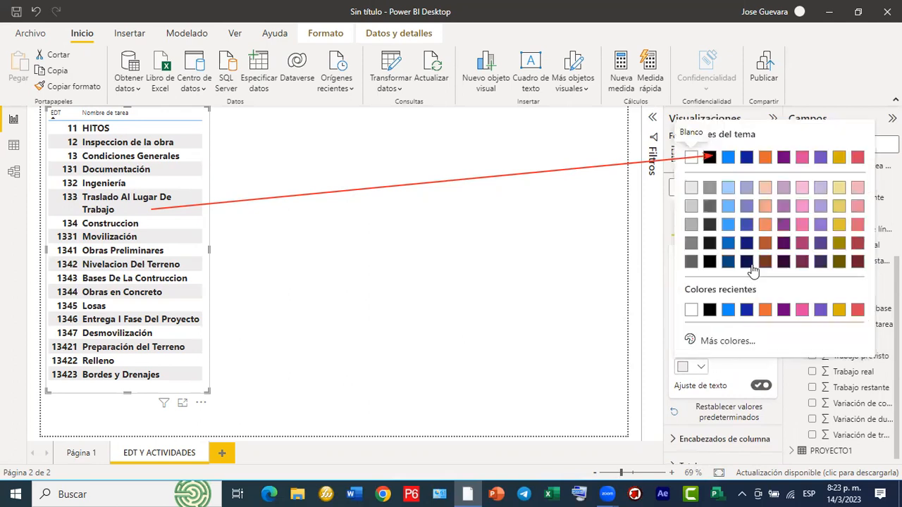
click(717, 341)
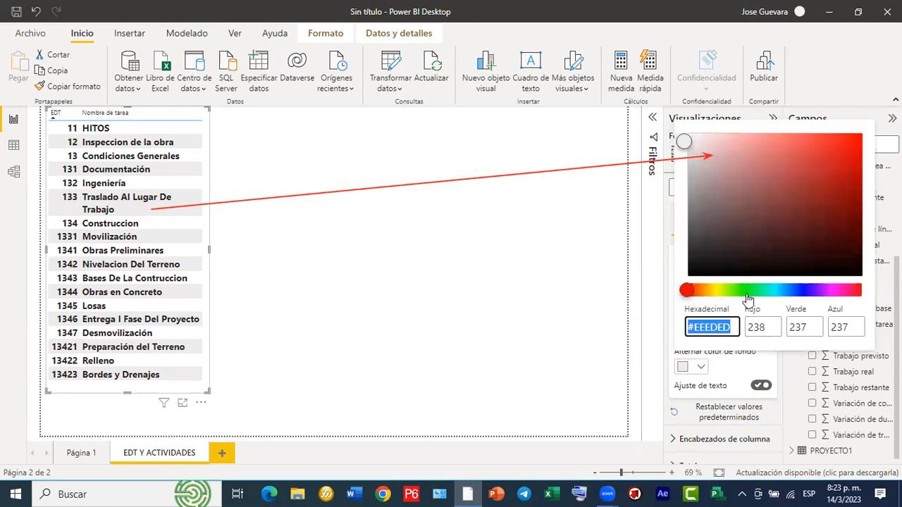
click(774, 290)
click(696, 139)
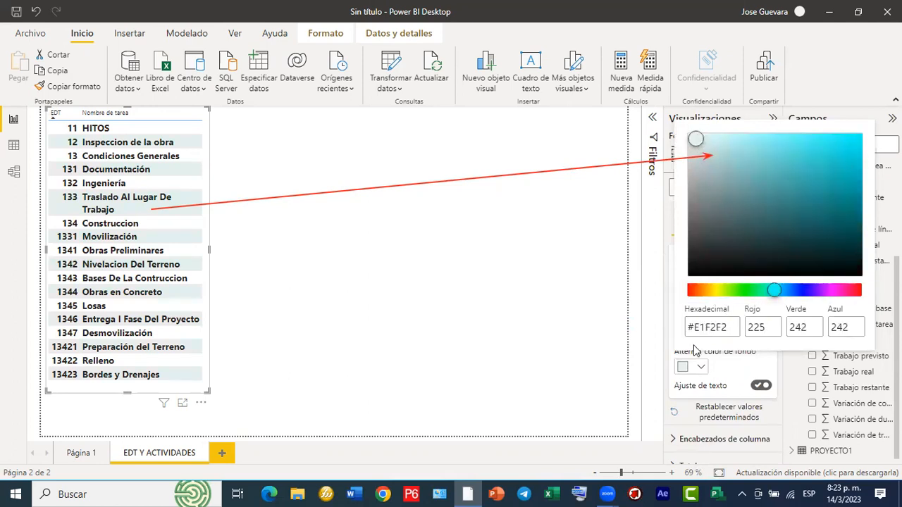
click(689, 368)
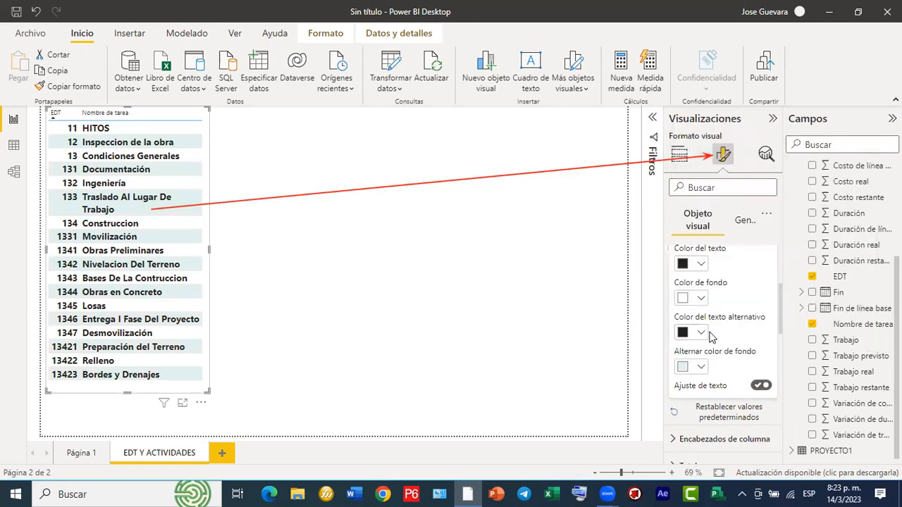
Step: Set the main background colour of the table's values to the custom green #B3EAD2
click(702, 299)
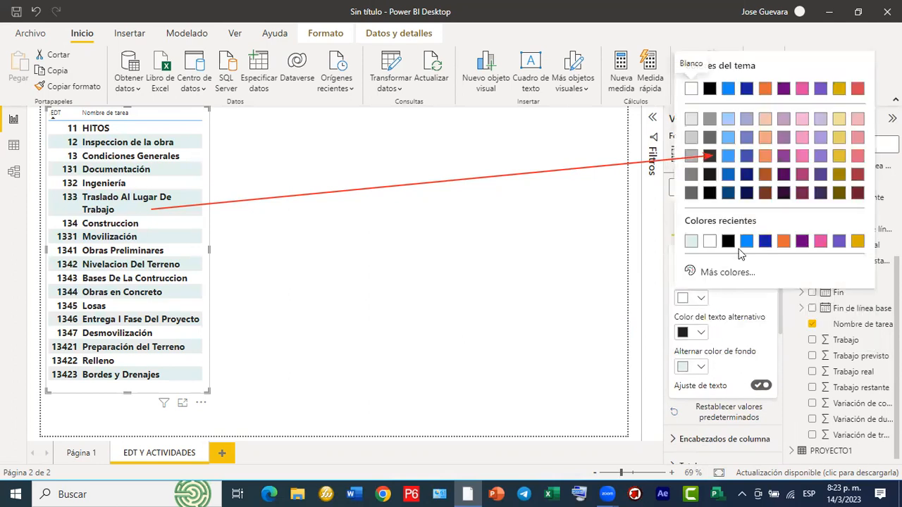
click(726, 272)
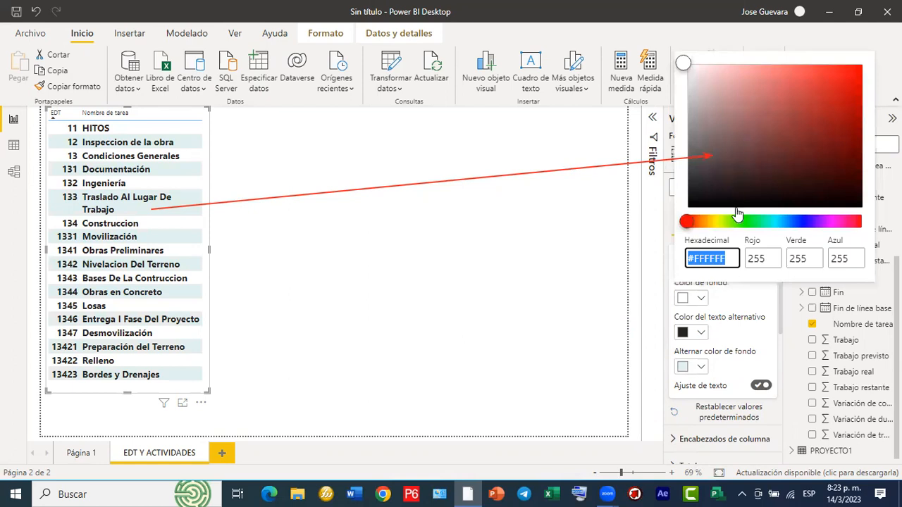
click(761, 221)
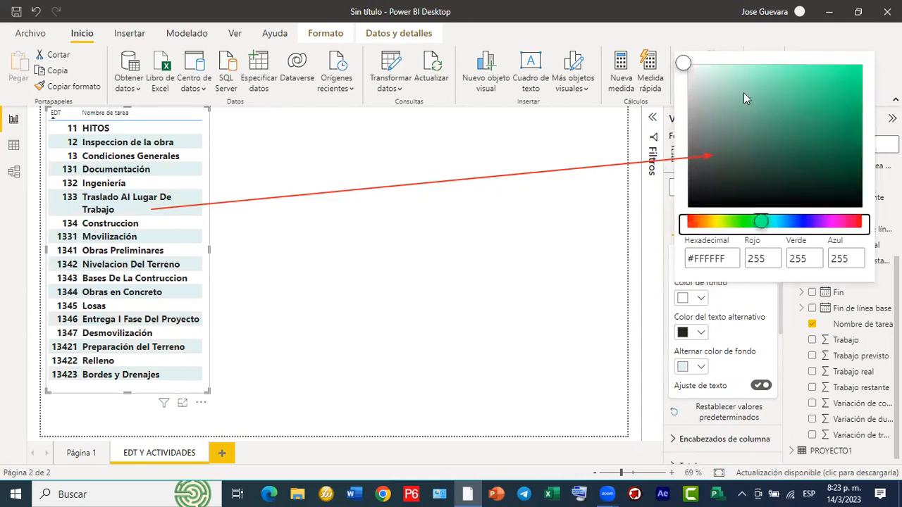
click(709, 68)
click(726, 77)
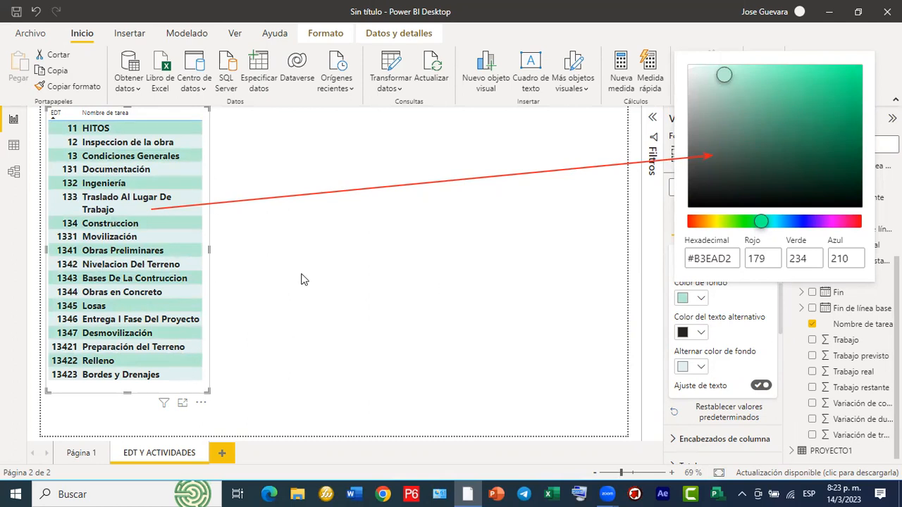
click(590, 224)
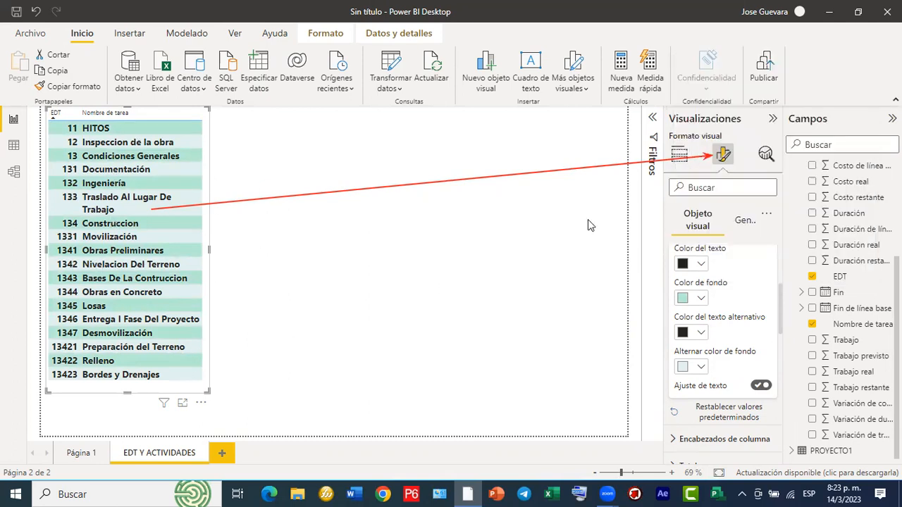
Step: Format the table's column headers with font size 15 and bold text
scroll(678, 342, up, 5)
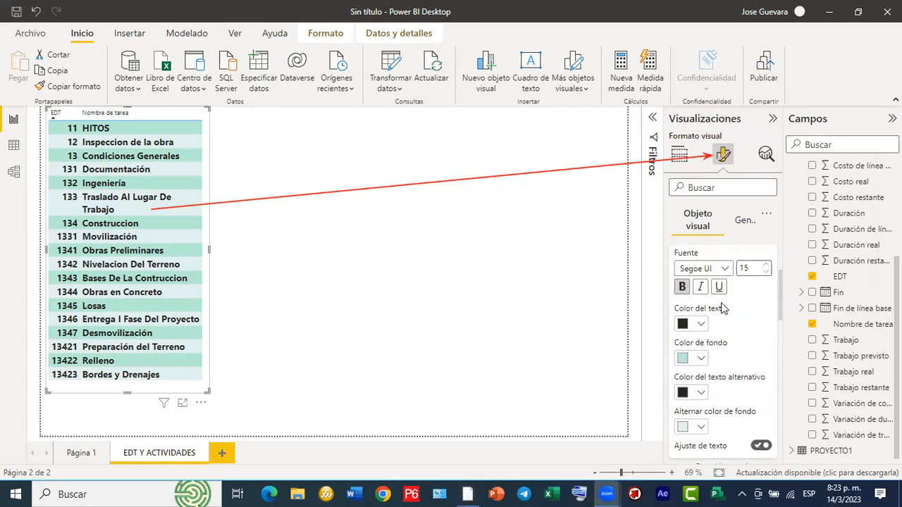
click(678, 341)
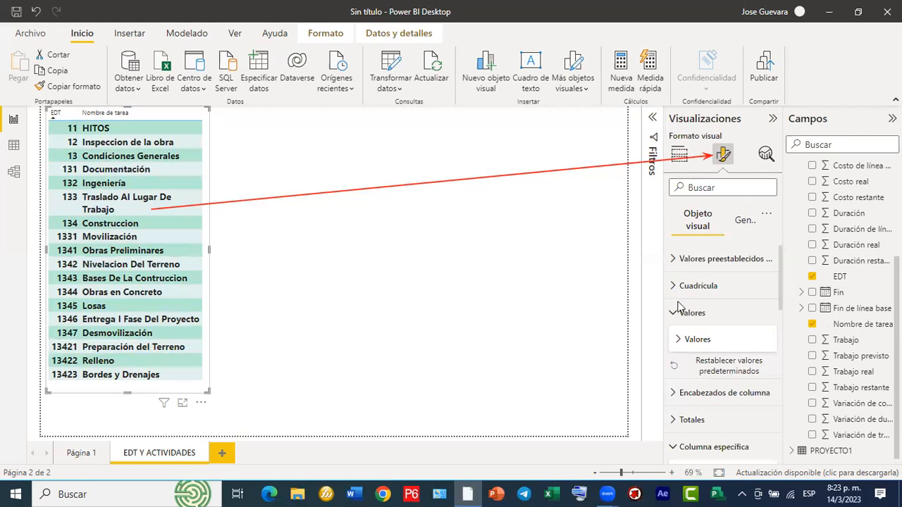
click(675, 313)
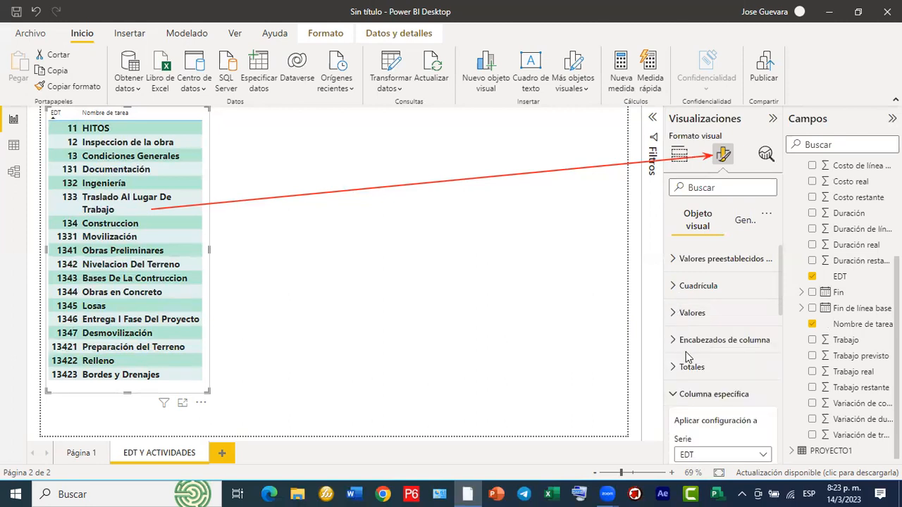
click(675, 340)
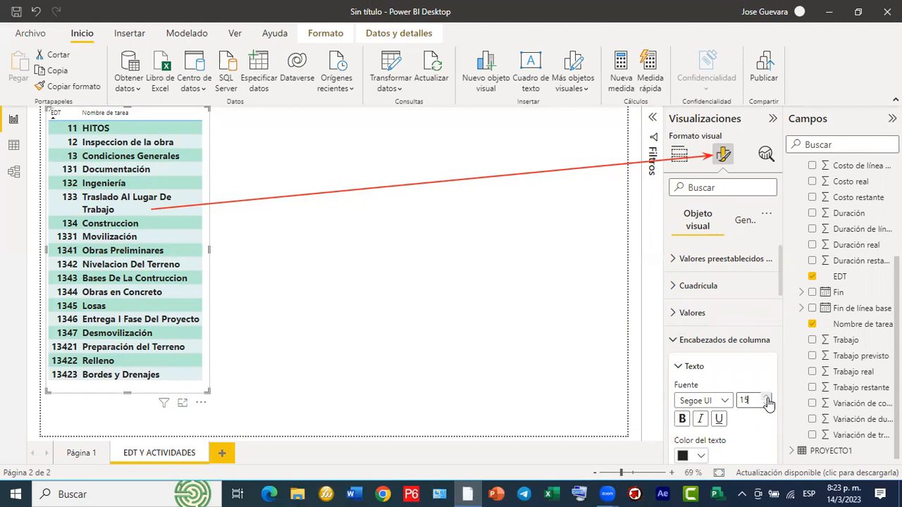
click(681, 419)
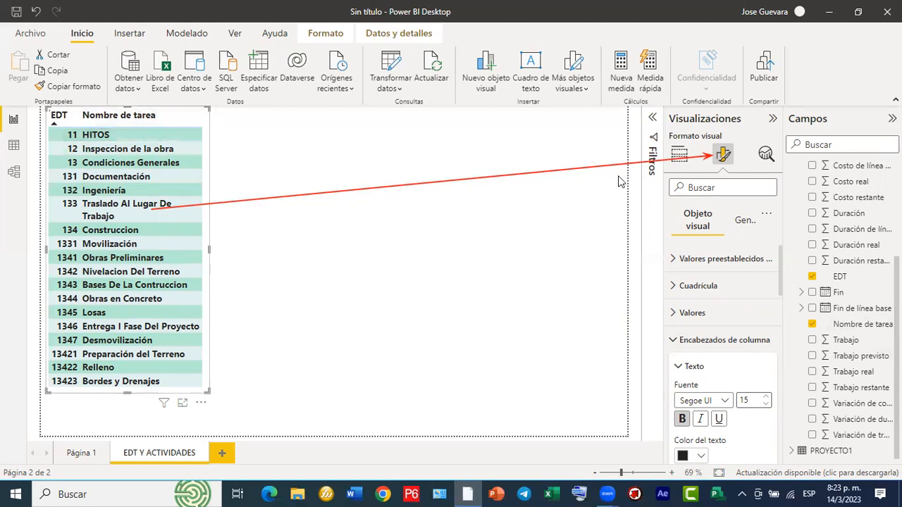
Step: Rename the table's "Nombre de tarea" column as "Nombre del EDT"
click(673, 156)
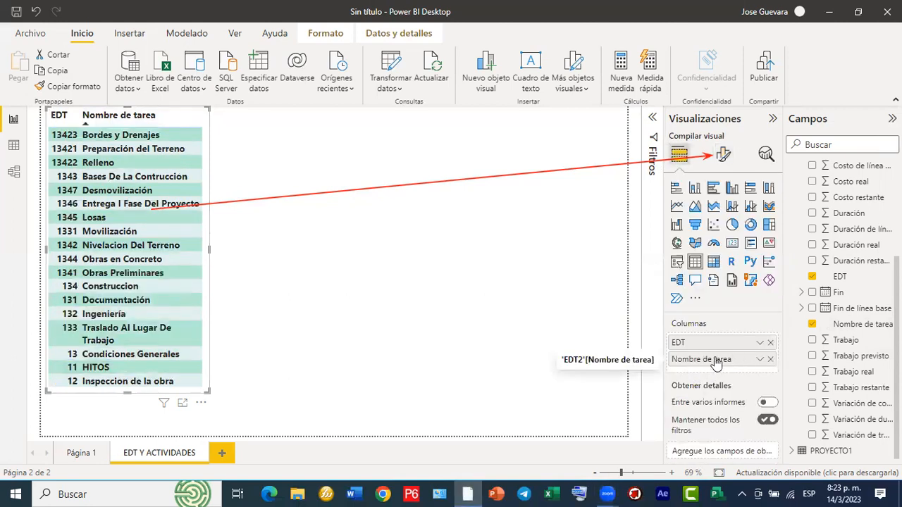
double_click(716, 361)
mouse_move(716, 361)
mouse_down()
mouse_move(696, 366)
mouse_move(712, 363)
mouse_up()
click(733, 359)
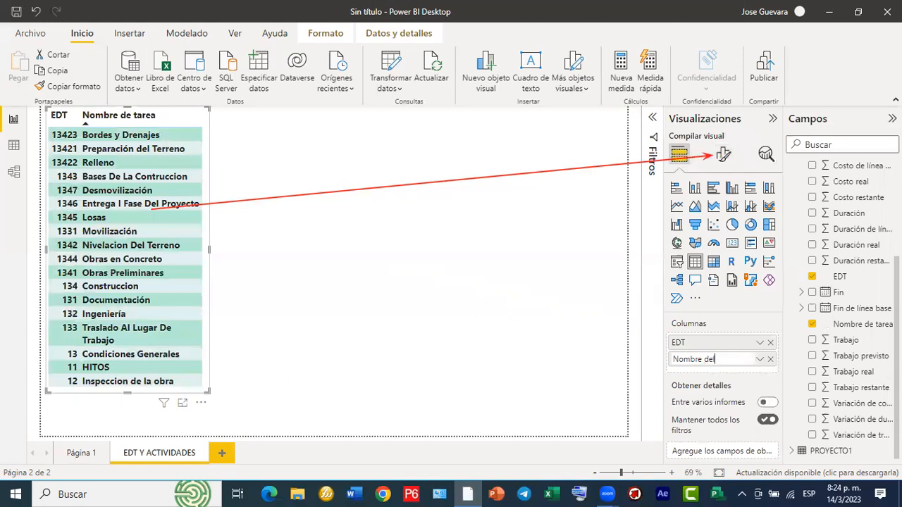
key(Return)
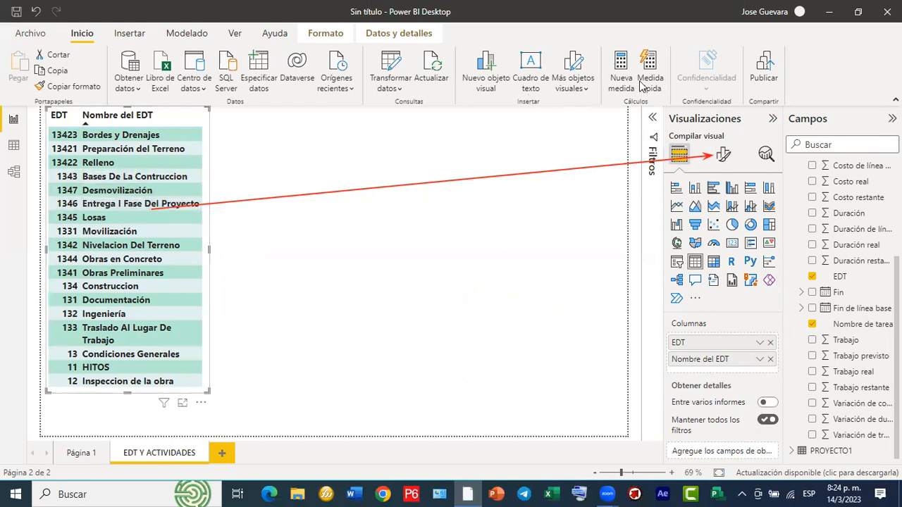
Step: Insert a second table visual and resize it into a short, wide block filling the page's upper area beside the EDT table
click(303, 196)
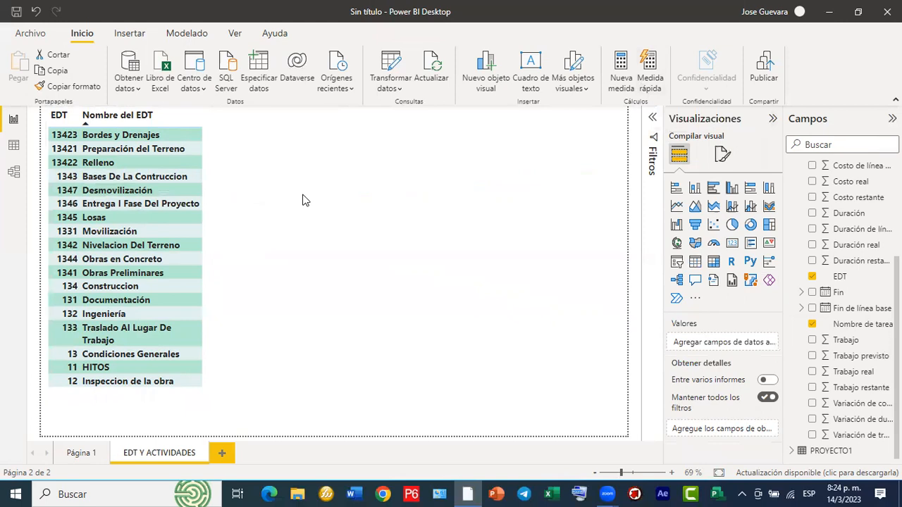
click(696, 261)
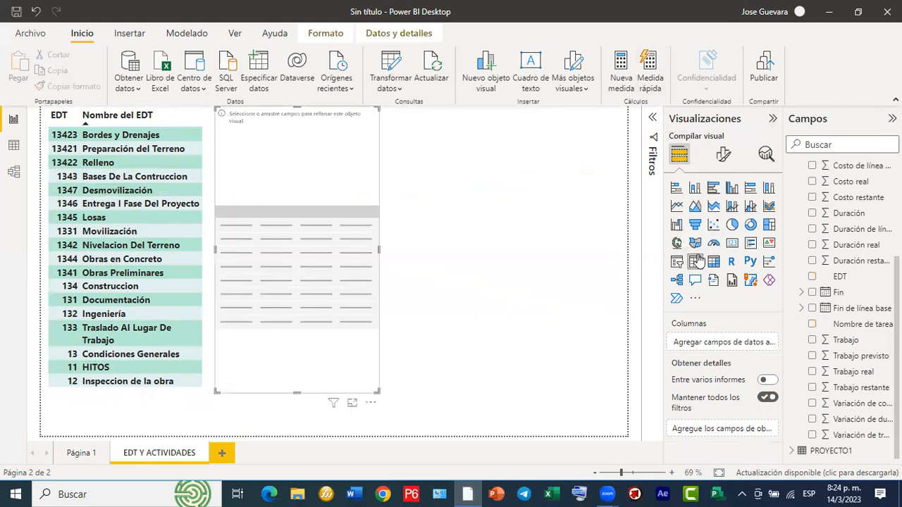
drag(303, 398, 340, 190)
drag(378, 146, 624, 160)
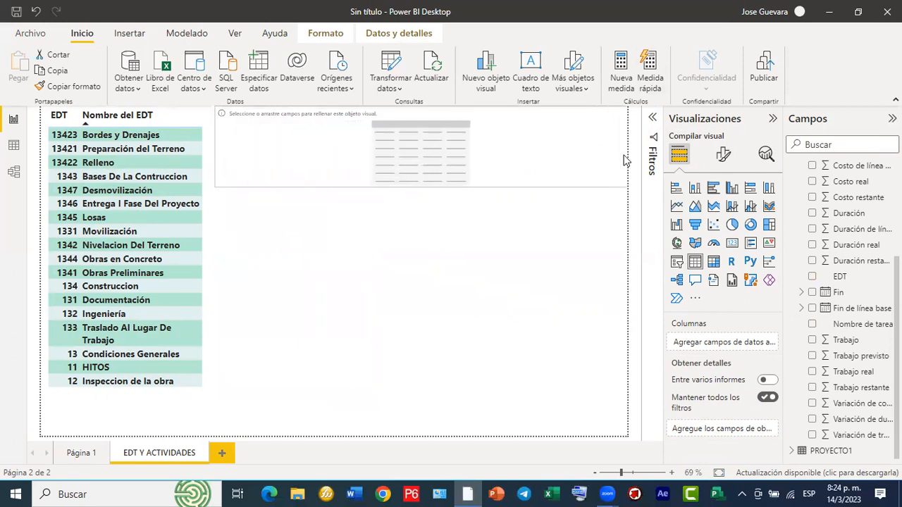
drag(321, 174, 301, 210)
drag(525, 210, 549, 194)
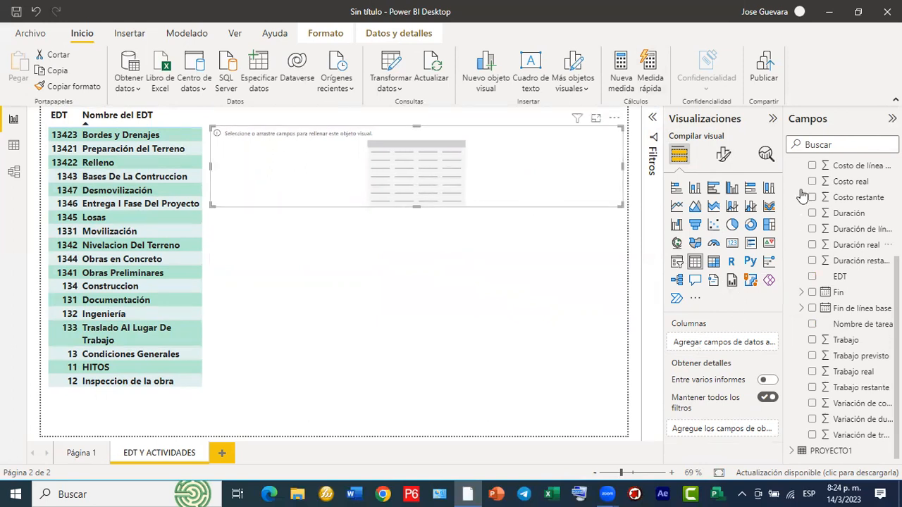
Step: Add the Nombre de tarea field from ACTIVIDADES3 to the new table
scroll(803, 228, up, 3)
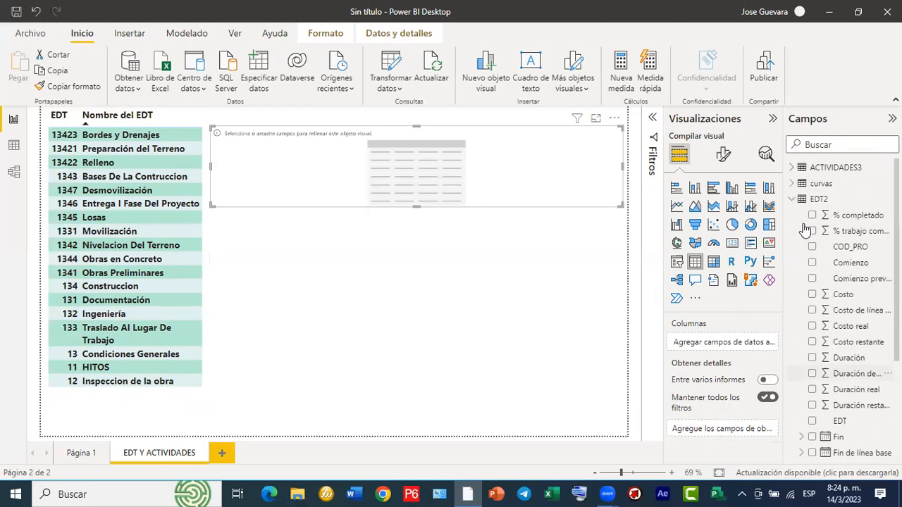
click(791, 200)
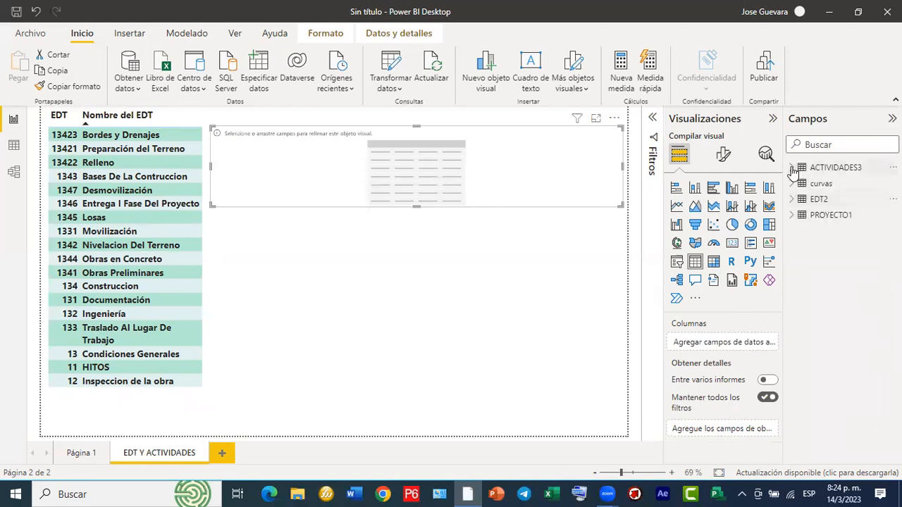
click(791, 168)
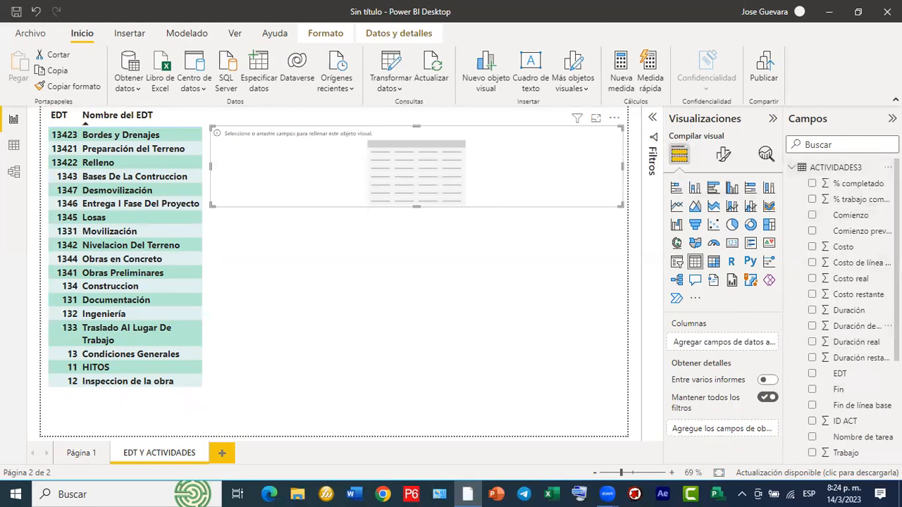
scroll(881, 328, down, 1)
scroll(845, 339, down, 3)
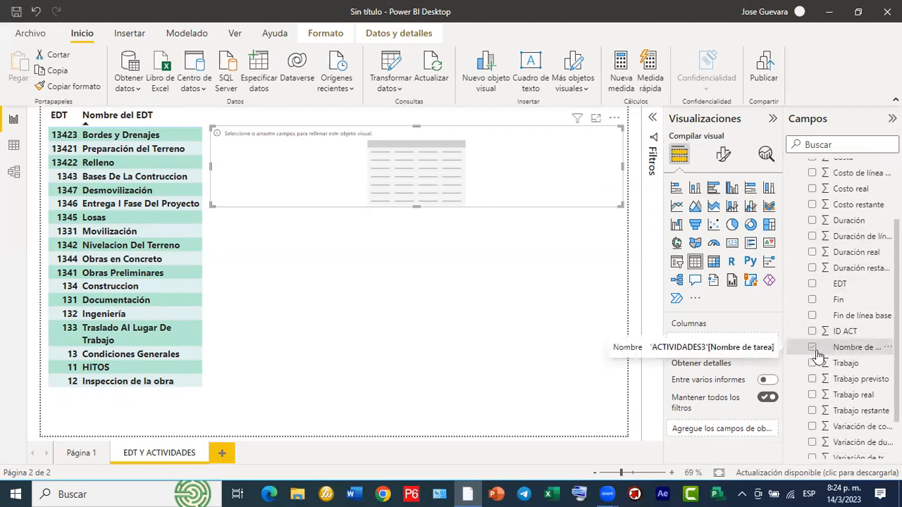
click(813, 348)
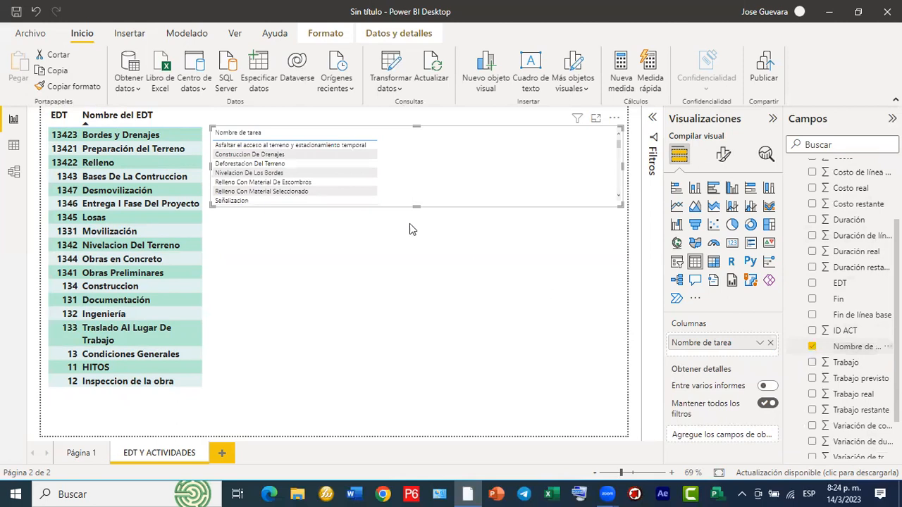
Step: Add the Trabajo, Duración and Costo fields from ACTIVIDADES3 to the activities table
click(812, 363)
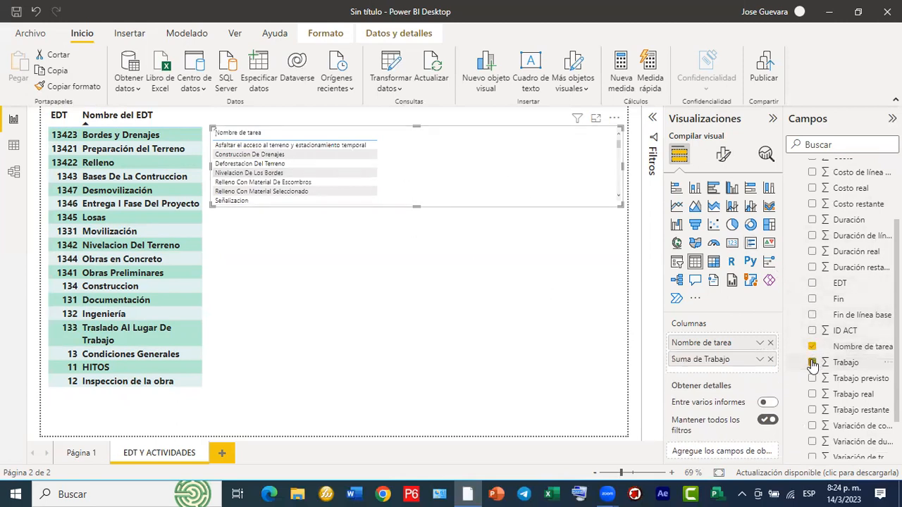
scroll(812, 363, down, 2)
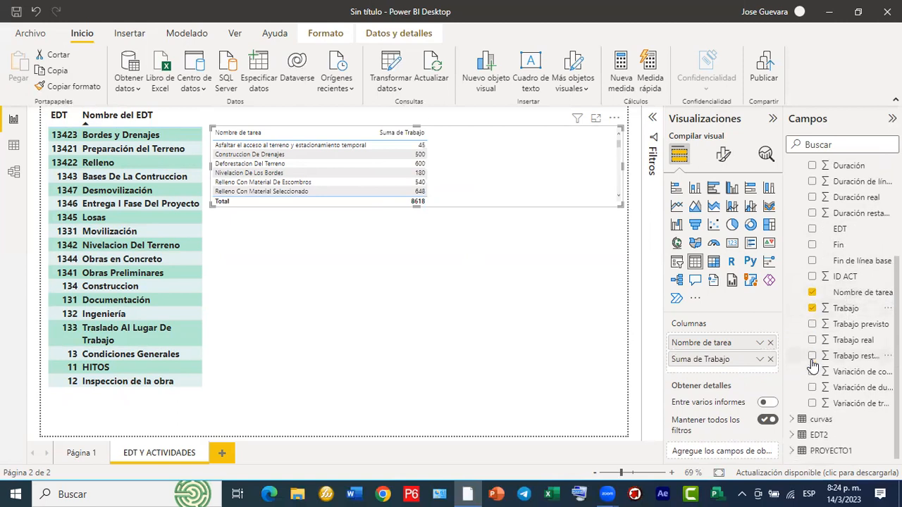
scroll(812, 359, up, 3)
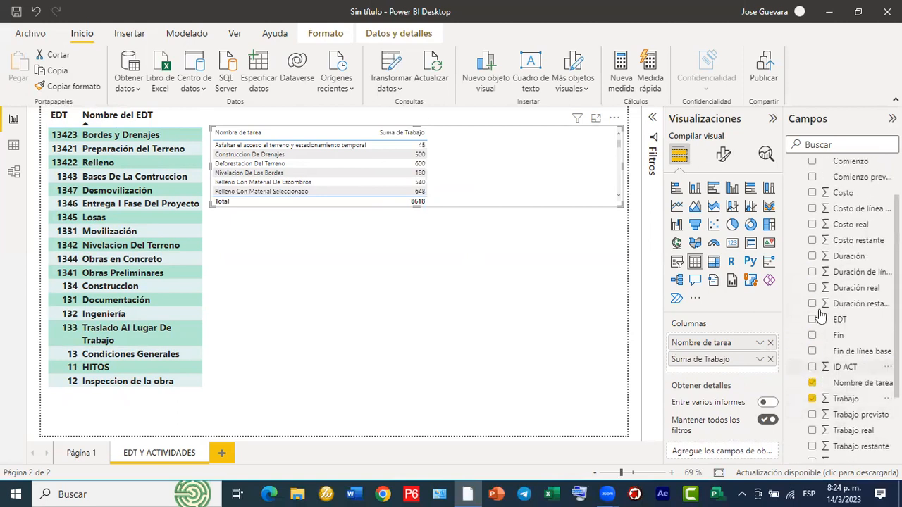
click(812, 256)
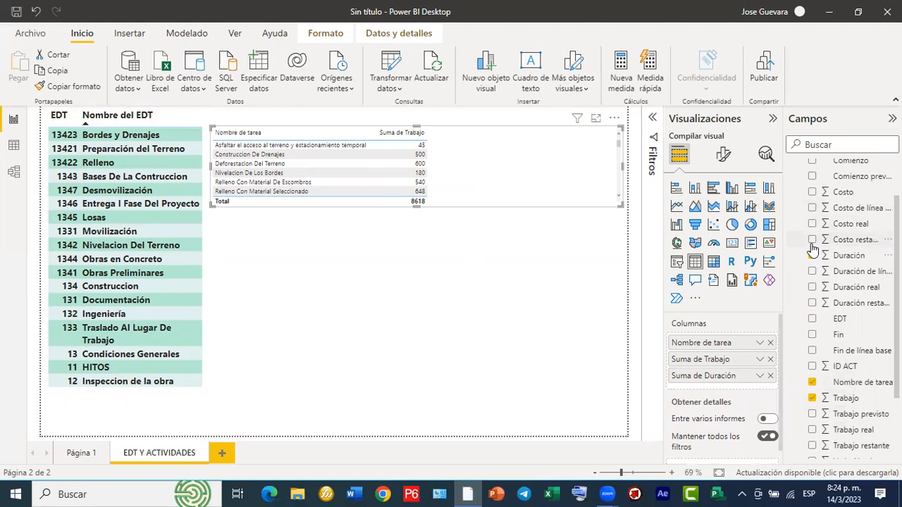
scroll(812, 250, up, 2)
click(812, 237)
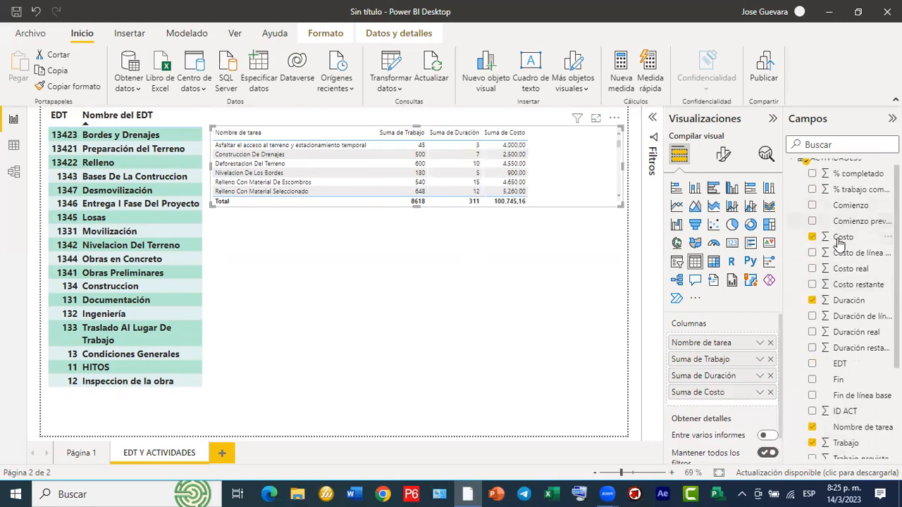
Step: Add the Trabajo real, Trabajo restante and Variación de costo fields from ACTIVIDADES3 to the activities table
scroll(853, 293, down, 3)
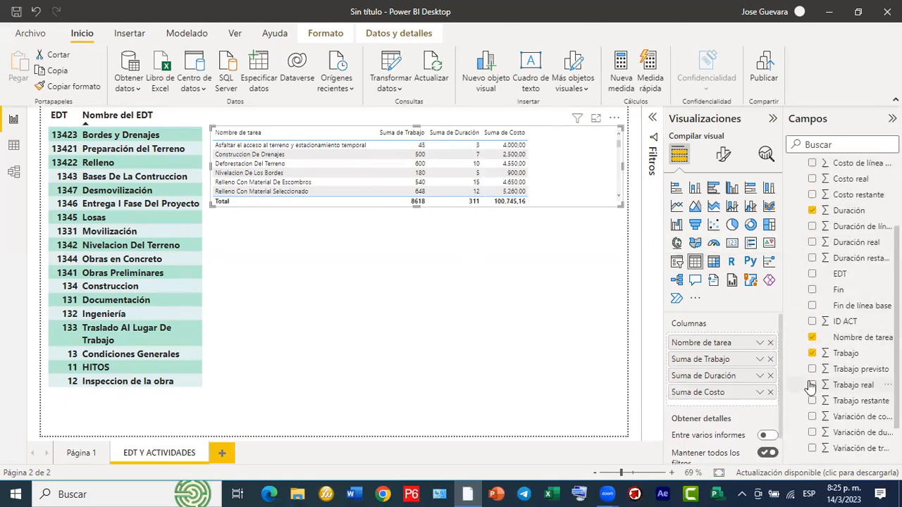
click(812, 384)
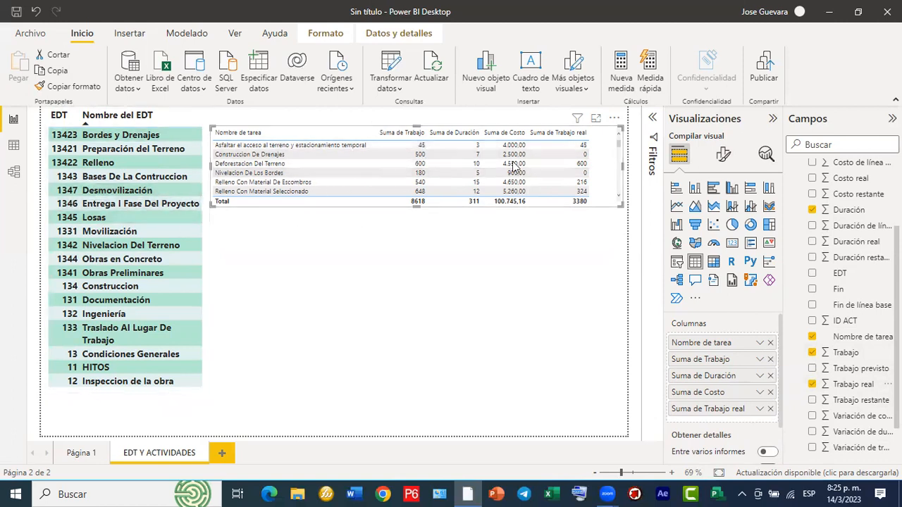
click(812, 400)
click(813, 417)
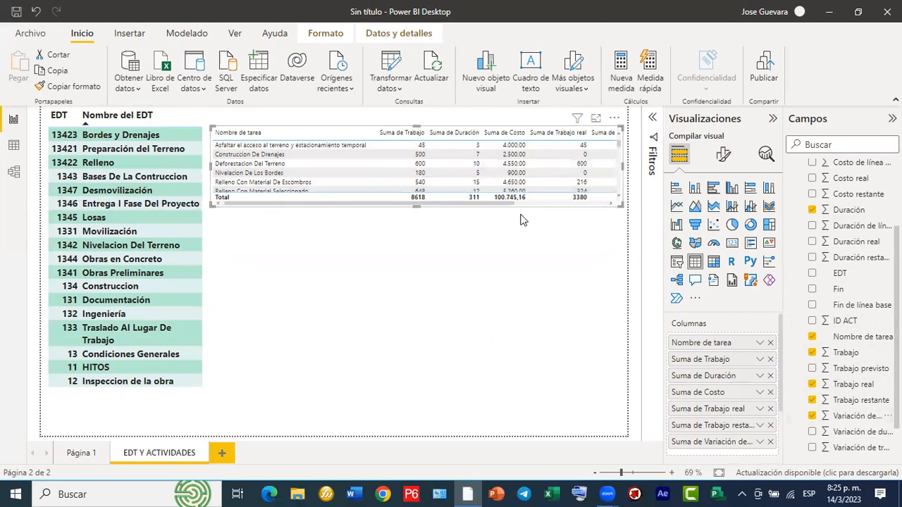
Step: Turn off the totals row of the activities table in its visual formatting
click(721, 158)
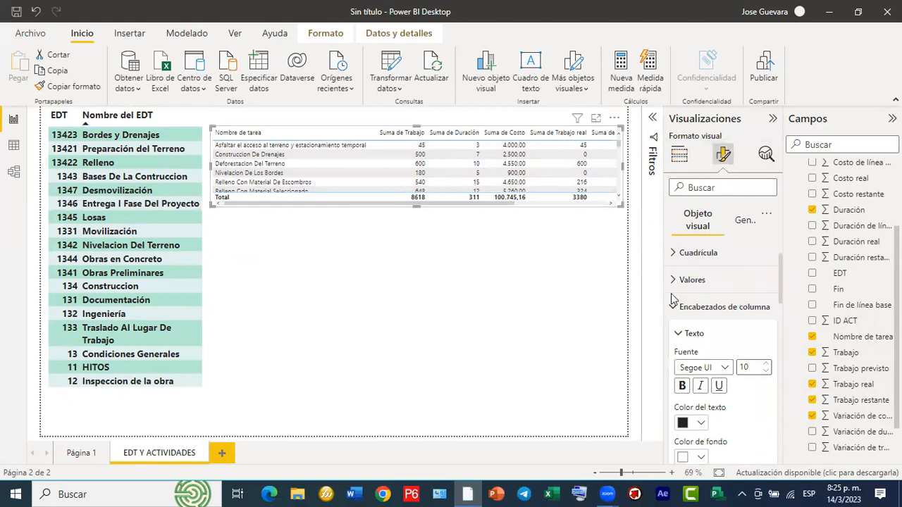
click(674, 310)
scroll(671, 314, down, 1)
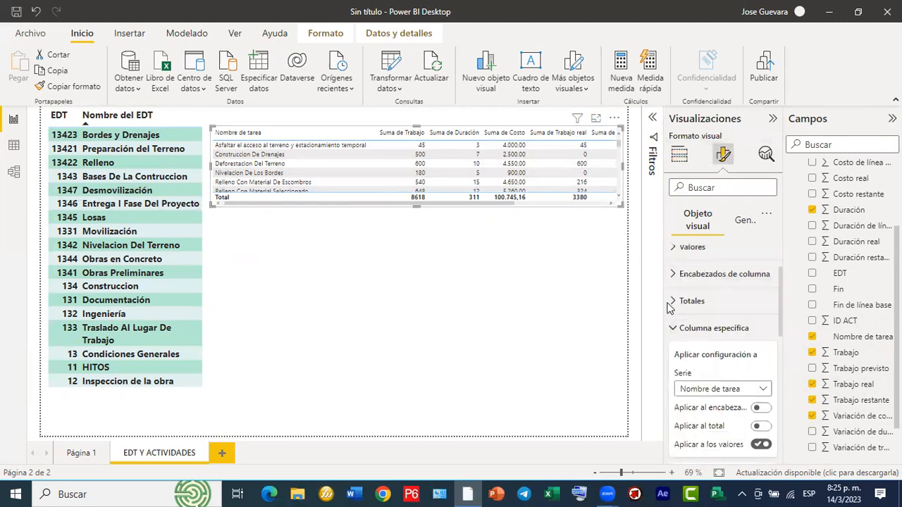
click(676, 302)
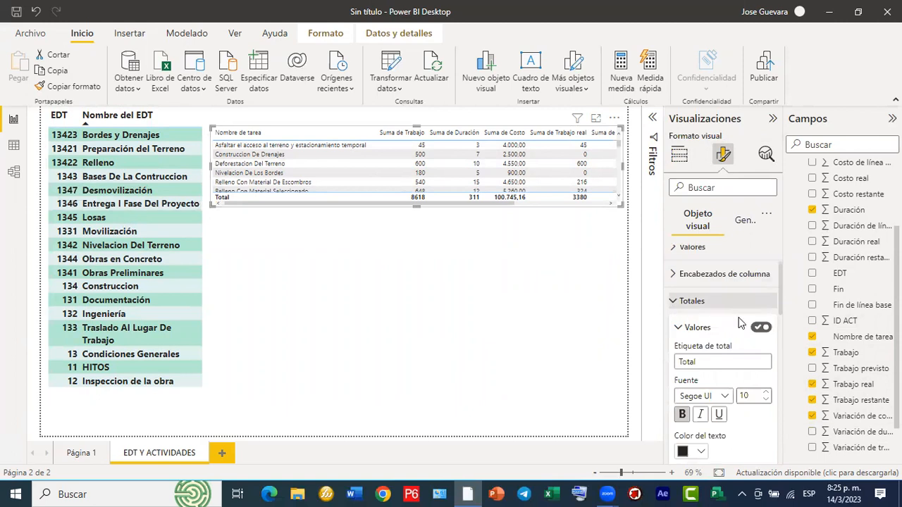
click(758, 328)
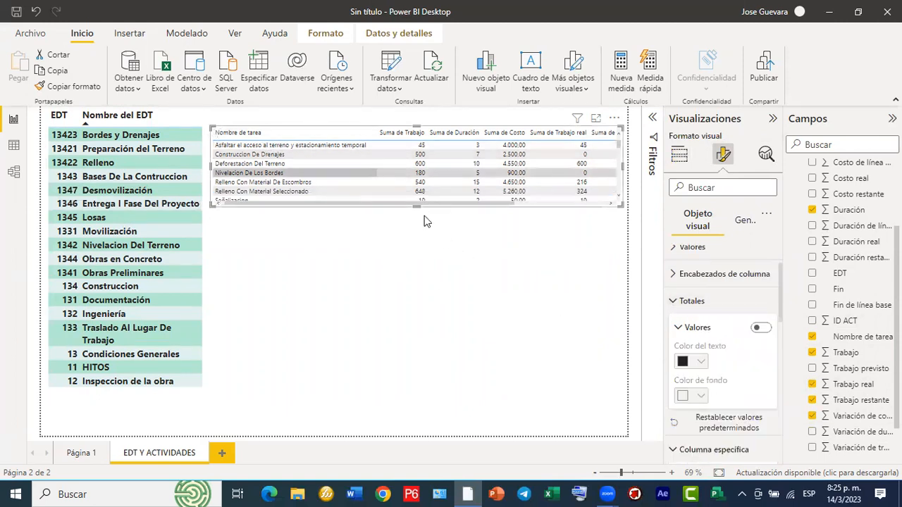
Step: Extend the activities table slightly downward and check its columns and task rows
drag(415, 205, 416, 223)
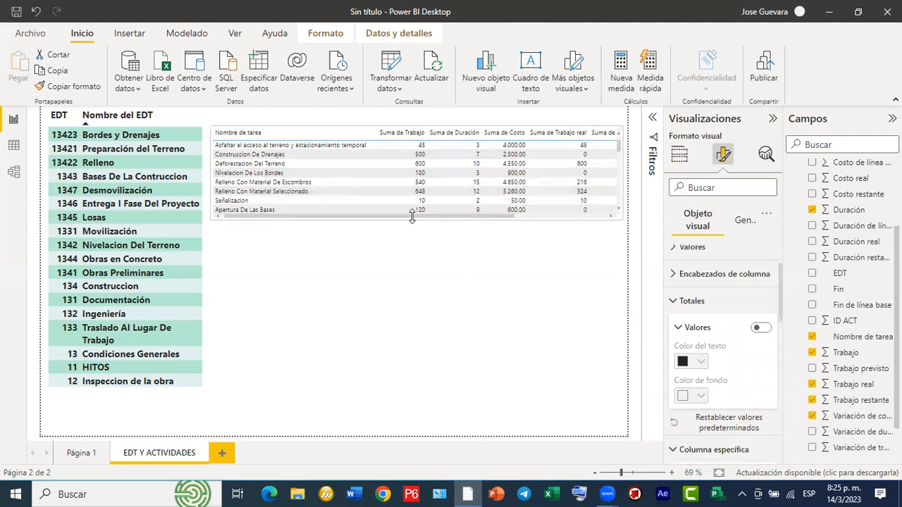
scroll(405, 215, right, 1)
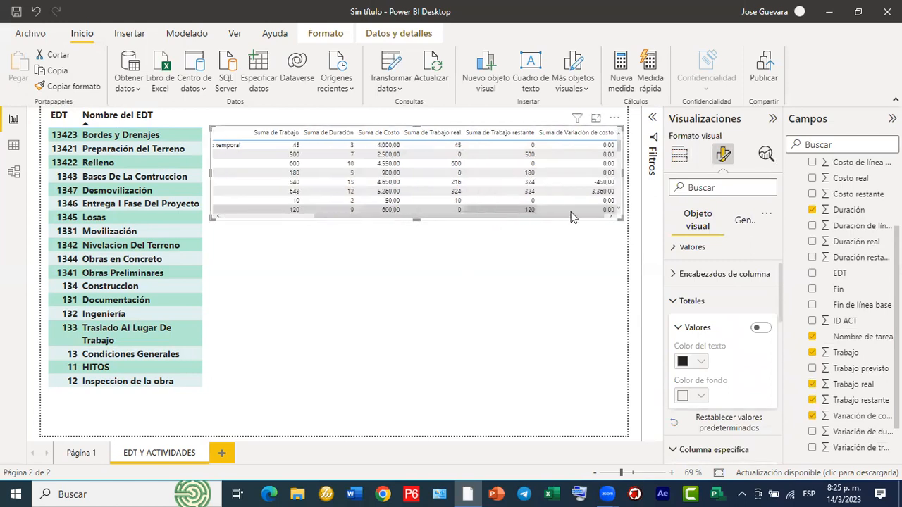
drag(364, 215, 315, 217)
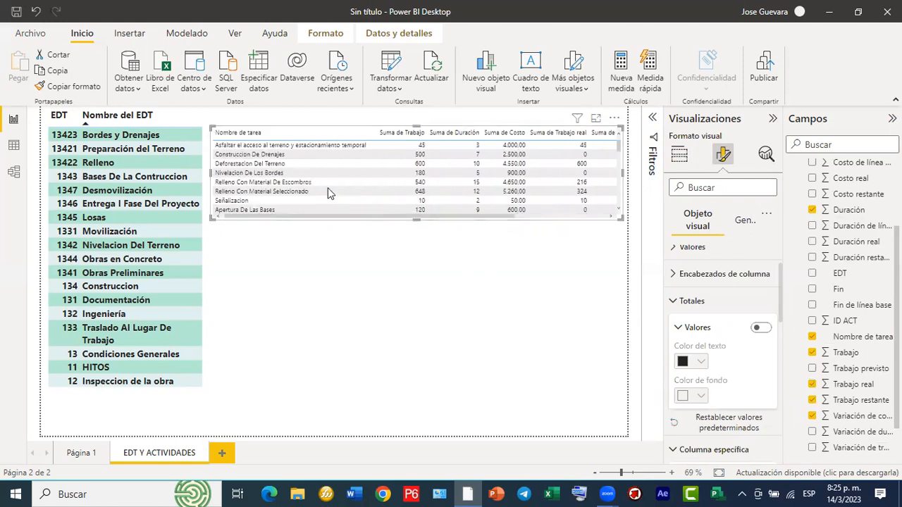
scroll(322, 178, down, 3)
scroll(322, 183, down, 10)
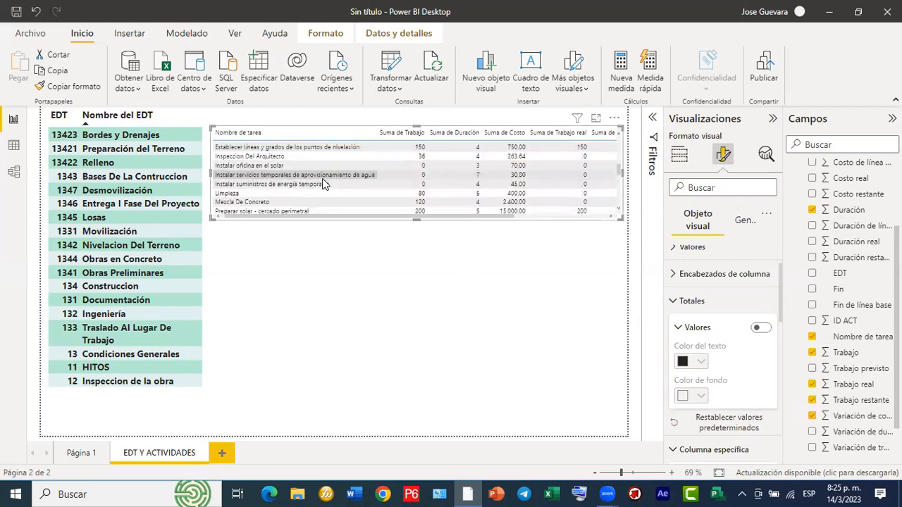
scroll(322, 184, down, 6)
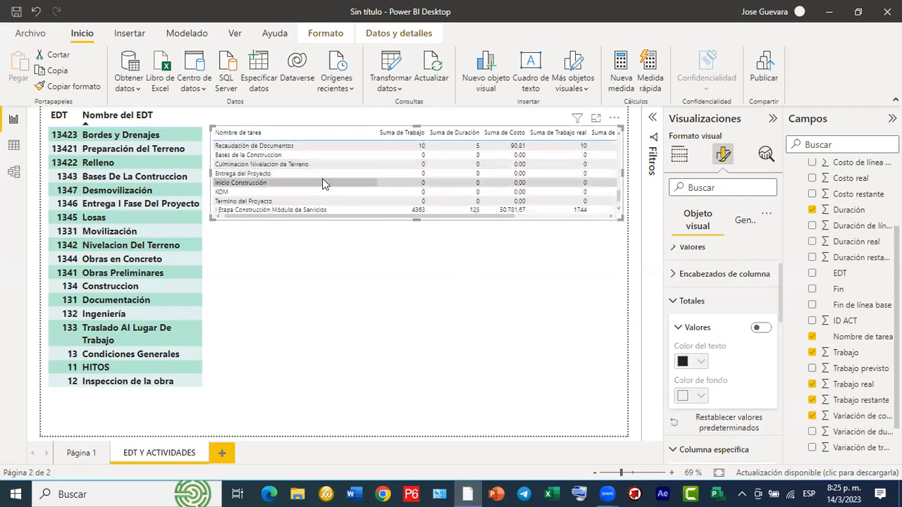
scroll(322, 182, up, 15)
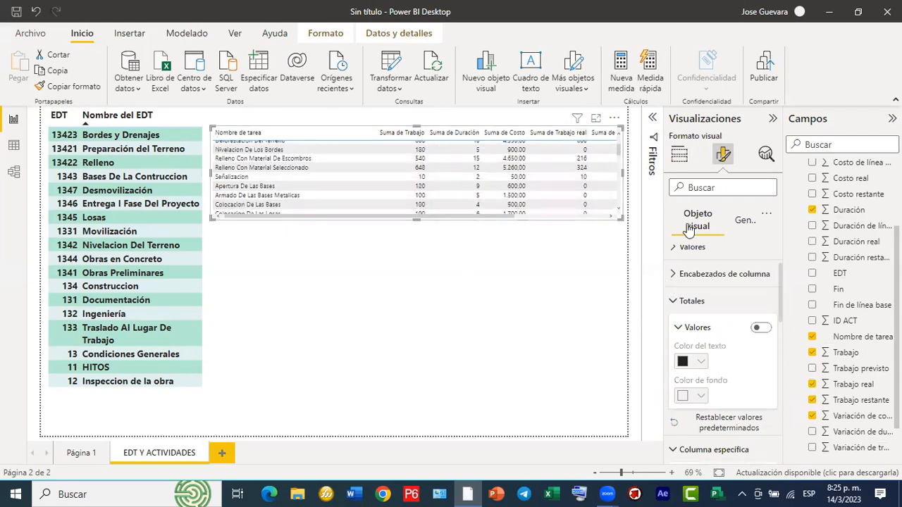
Step: Add the ID ACT field as the first column of the activities table and sort the table by Suma de ID ACT
click(677, 153)
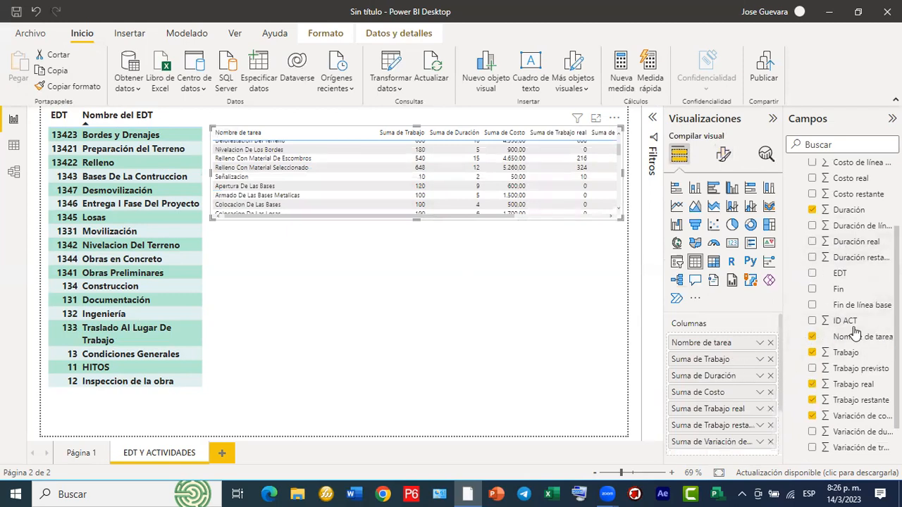
drag(839, 323, 723, 342)
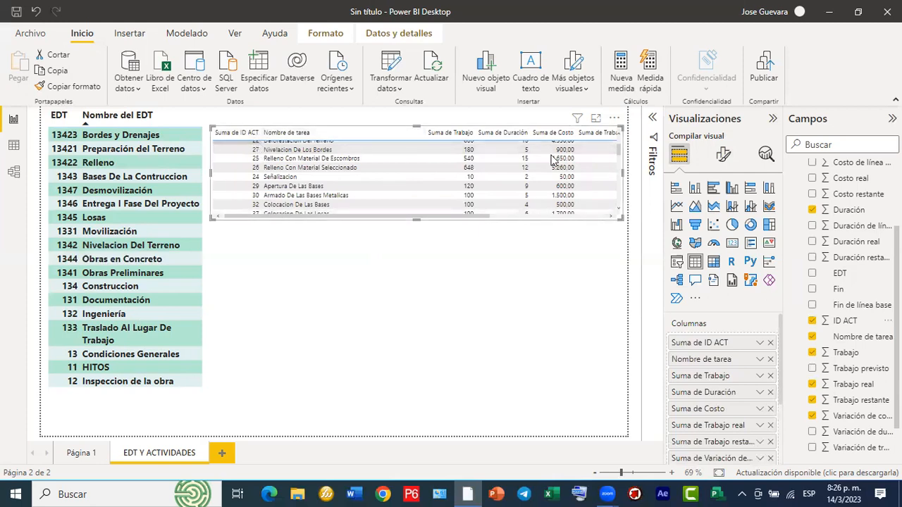
click(613, 119)
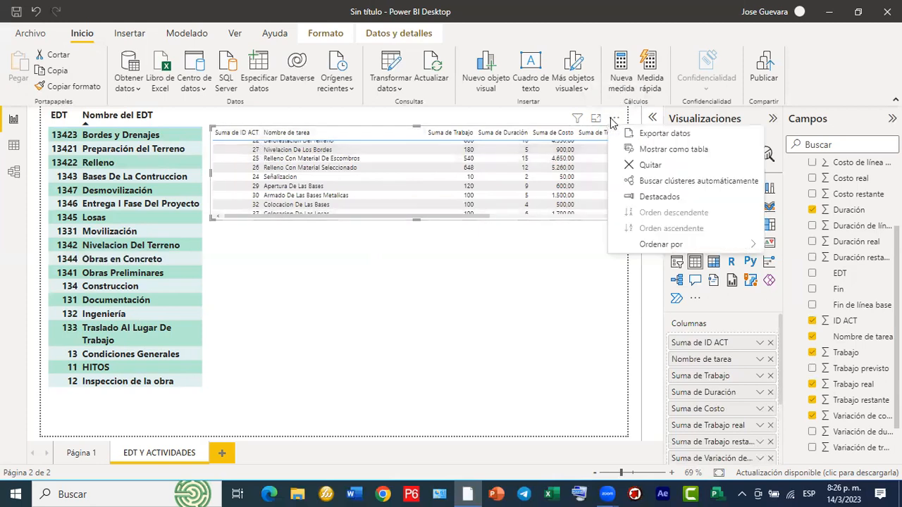
mouse_move(662, 247)
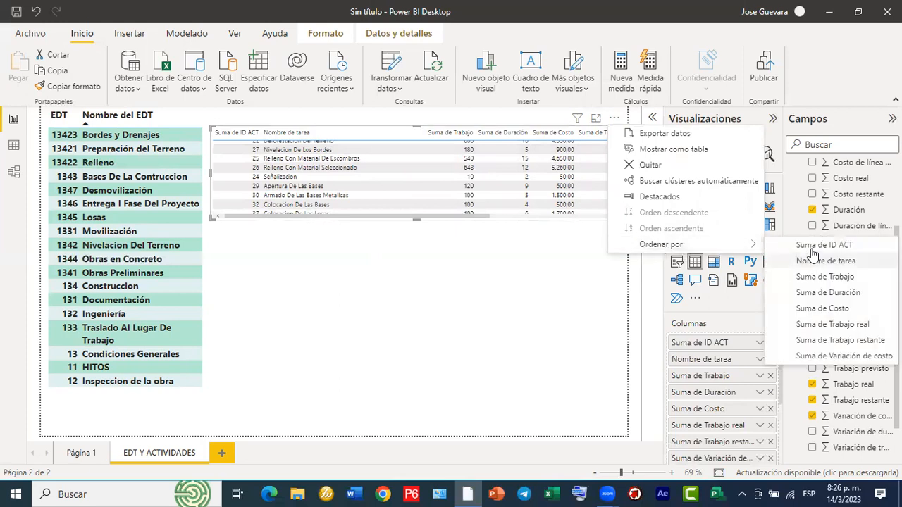
click(815, 248)
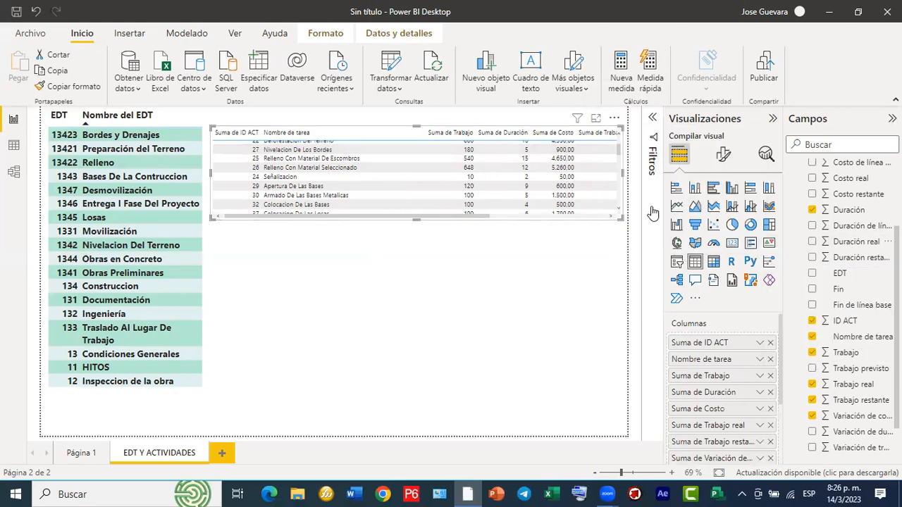
Step: Set the ID ACT column to show individual values instead of a sum
click(760, 343)
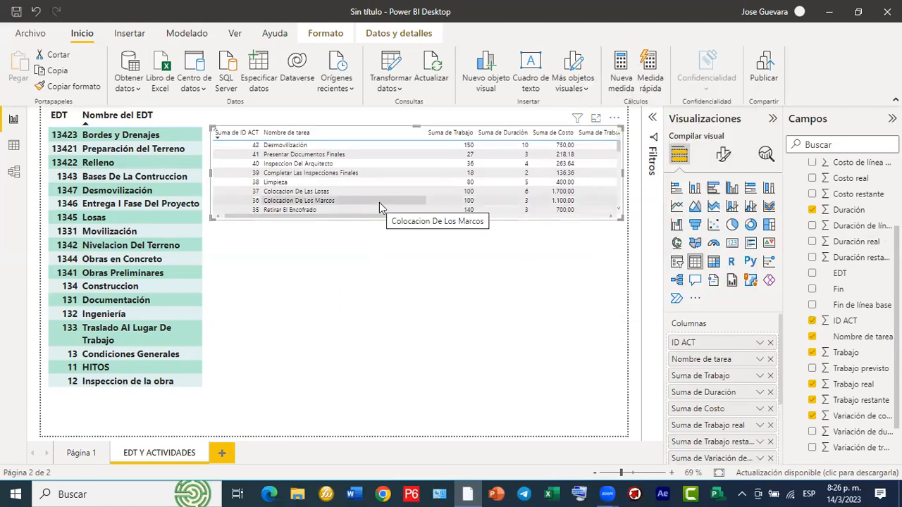
scroll(255, 180, down, 4)
scroll(255, 180, down, 6)
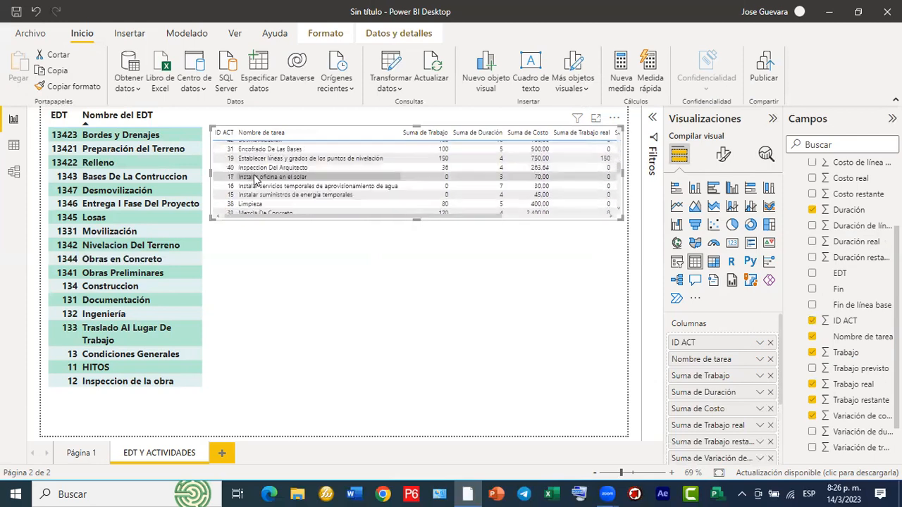
scroll(560, 134, up, 3)
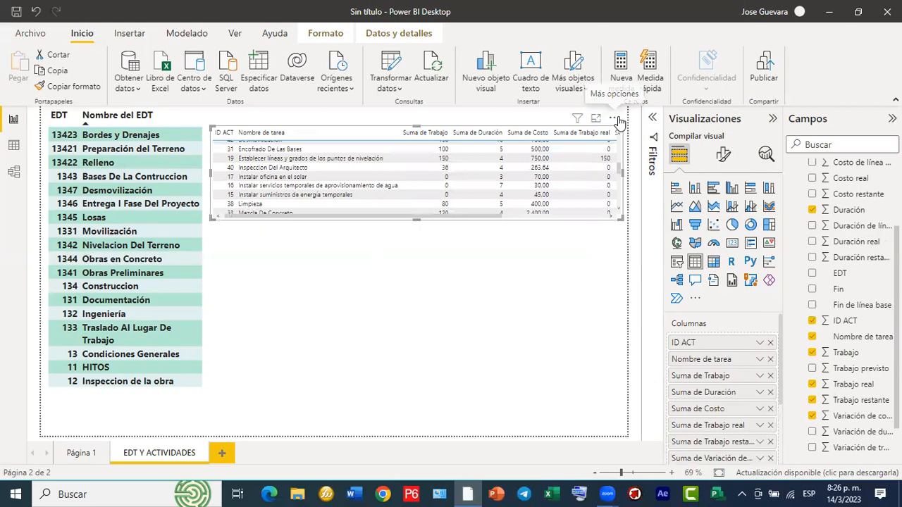
Step: Sort the activities table by ID ACT in ascending order and check the task sequence
click(615, 119)
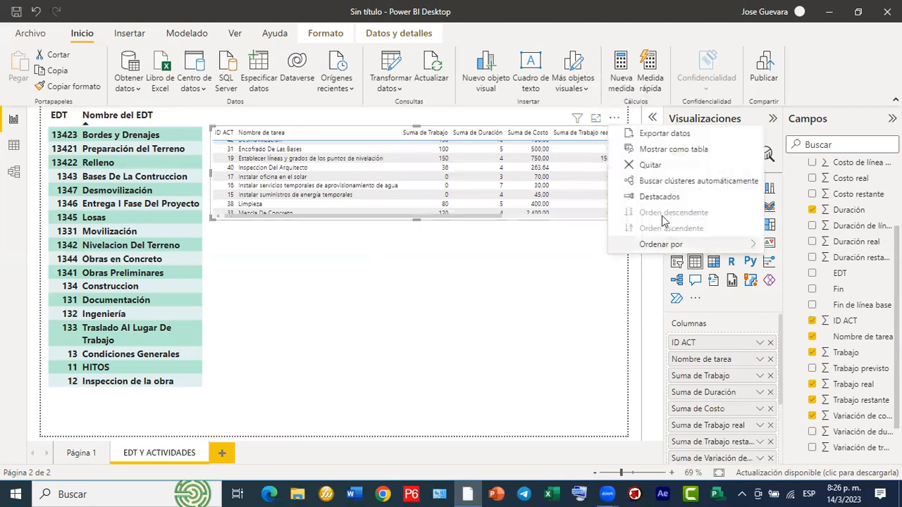
mouse_move(662, 245)
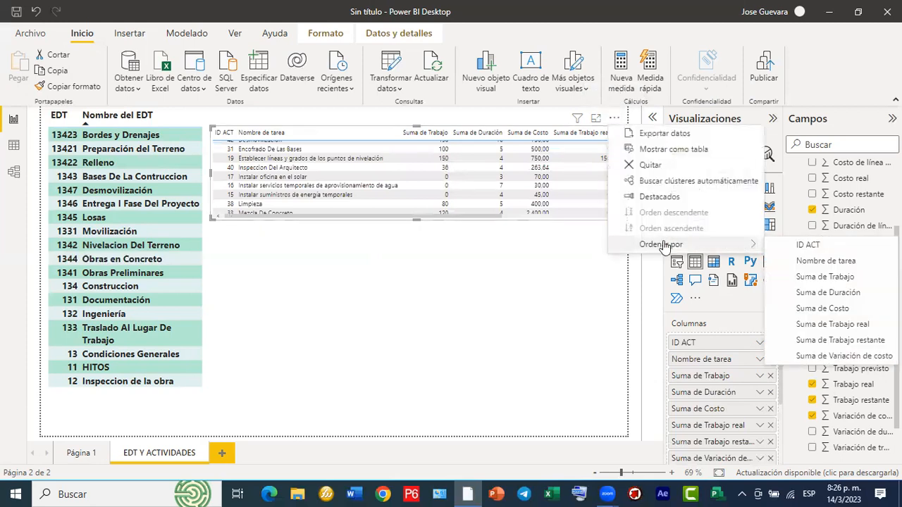
click(807, 245)
click(614, 119)
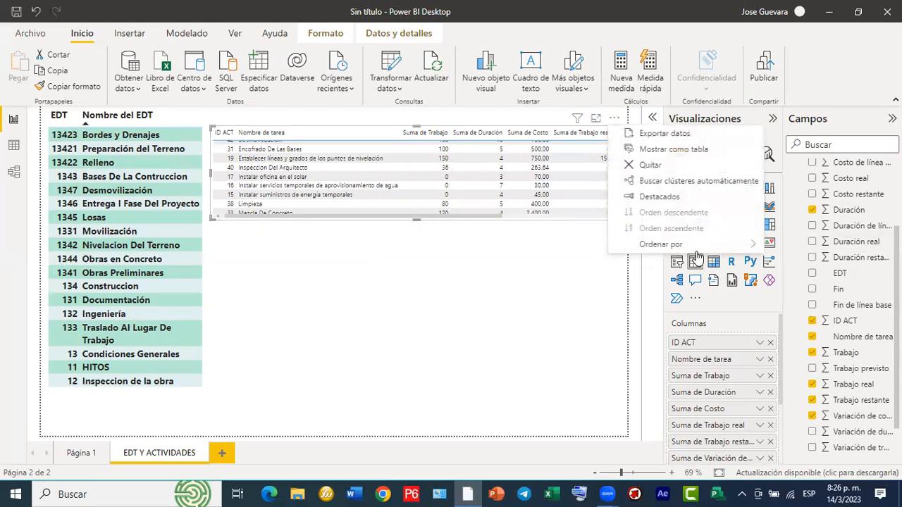
mouse_move(687, 252)
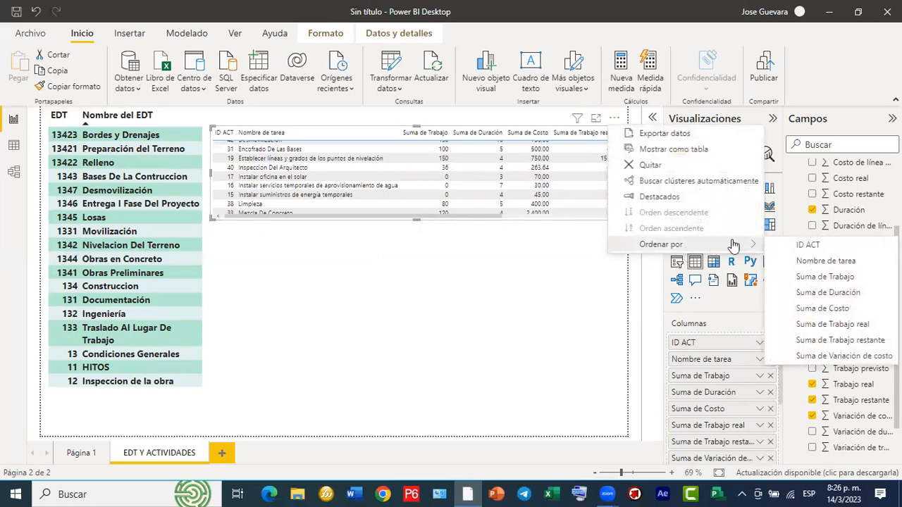
click(805, 245)
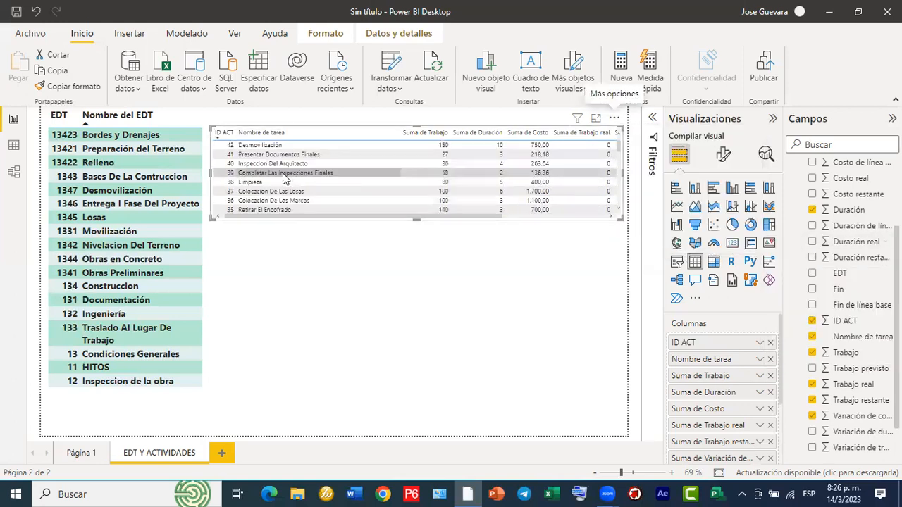
click(613, 120)
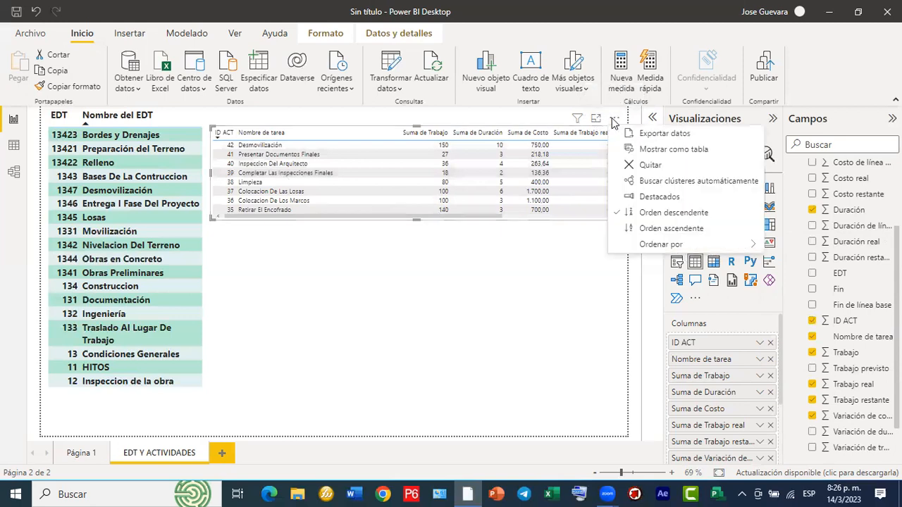
click(654, 229)
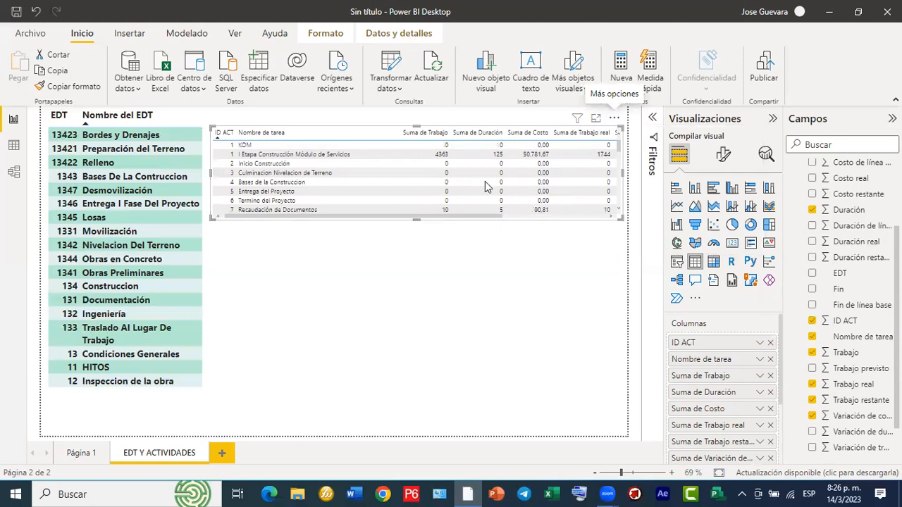
scroll(347, 162, down, 5)
scroll(347, 166, down, 12)
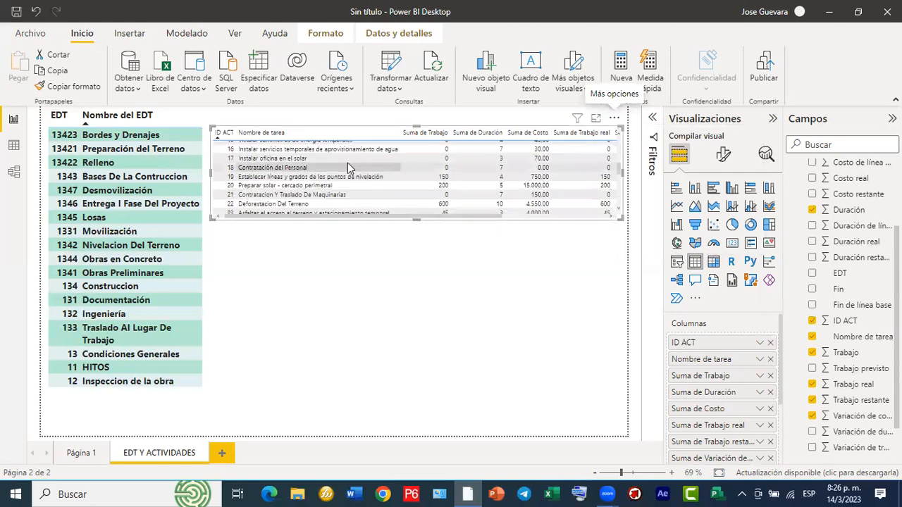
scroll(347, 162, up, 12)
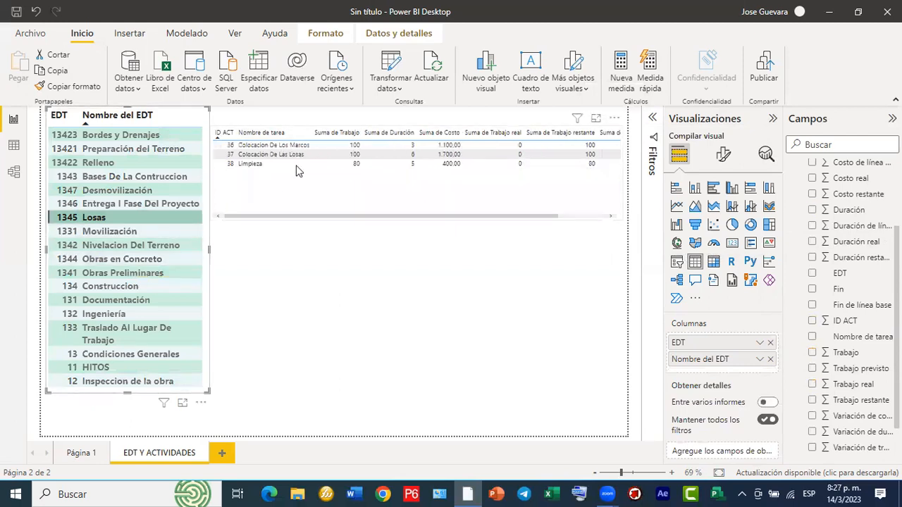
Step: Check how selecting Obras en Concreto and Documentación in the EDT table filters the activities, and clear the selection
click(138, 259)
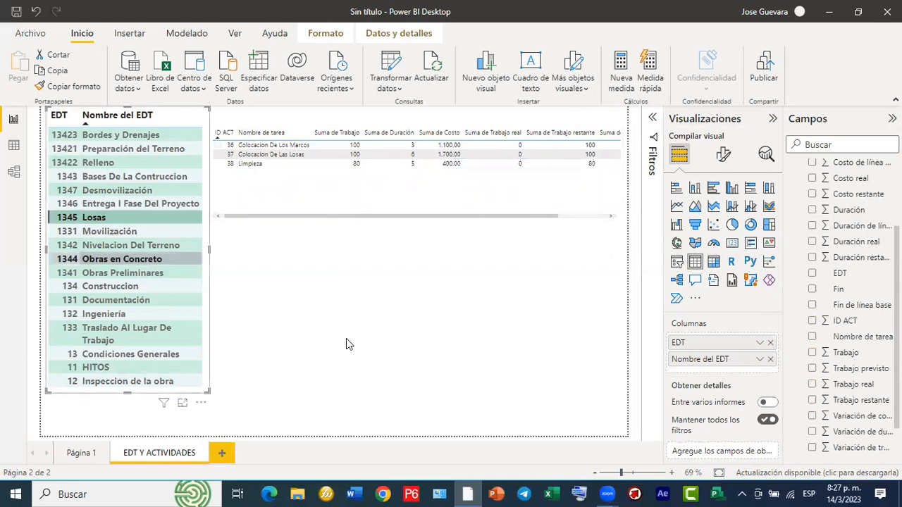
click(128, 300)
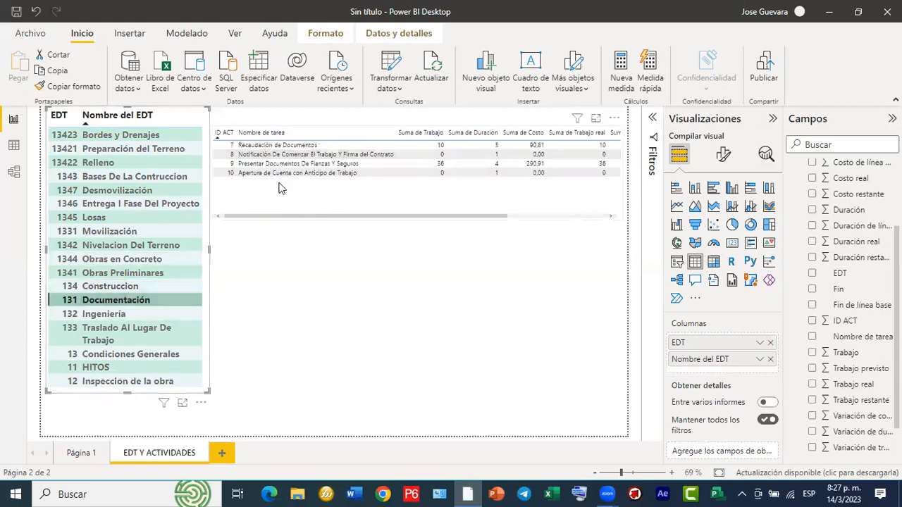
click(458, 315)
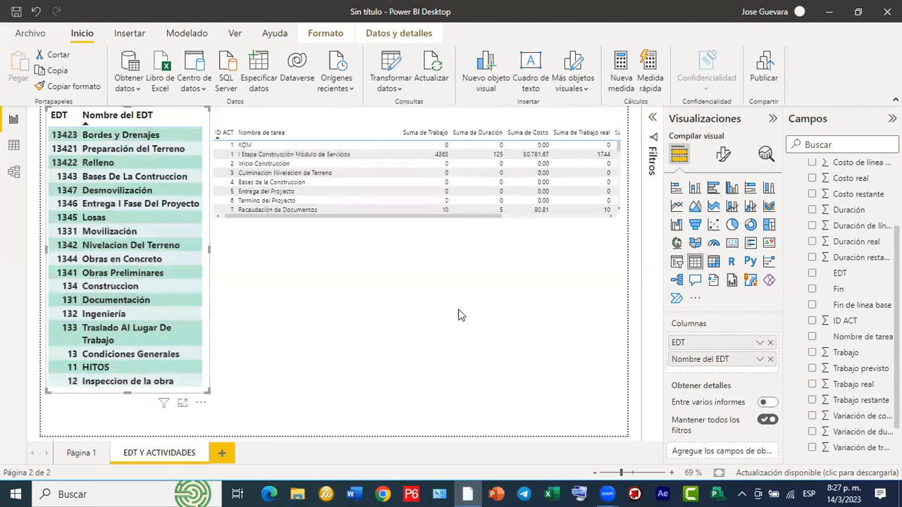
click(723, 154)
click(726, 259)
click(764, 286)
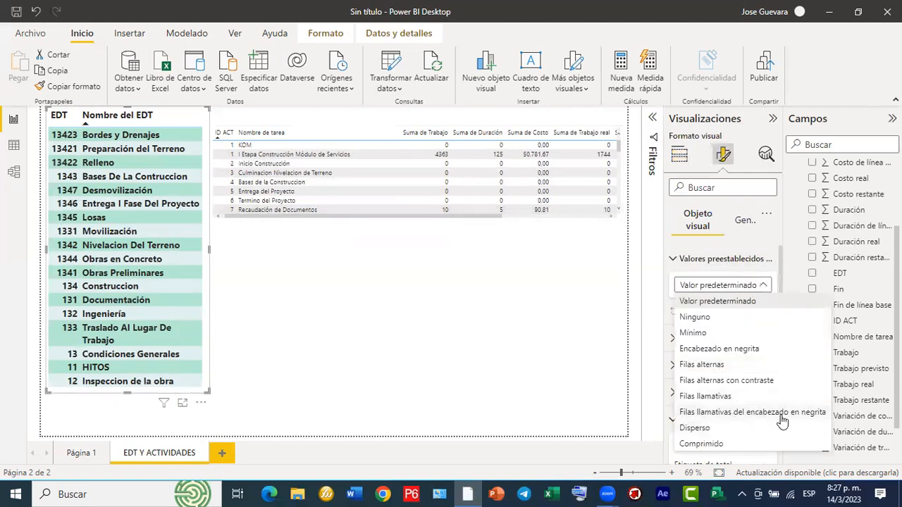
click(423, 289)
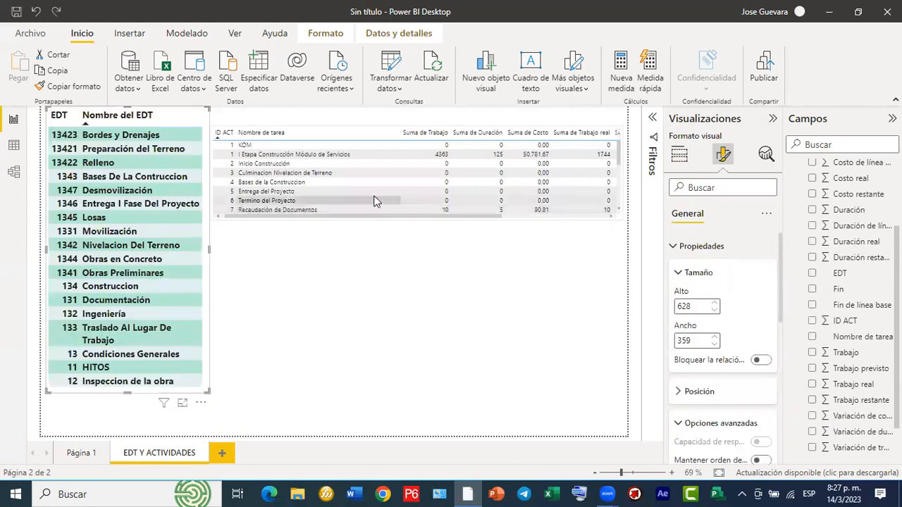
Step: Apply the style preset Filas llamativas del encabezado en negrita to the activities table
click(679, 232)
click(717, 269)
click(738, 286)
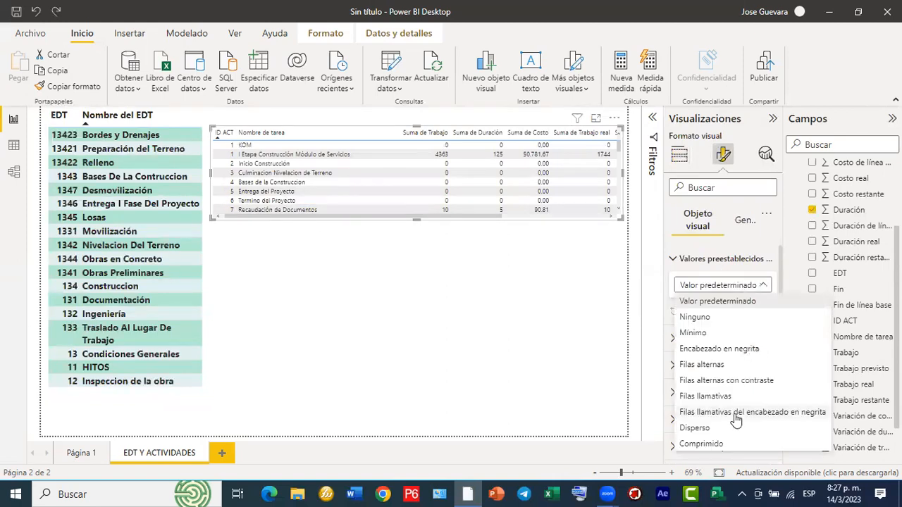
click(456, 383)
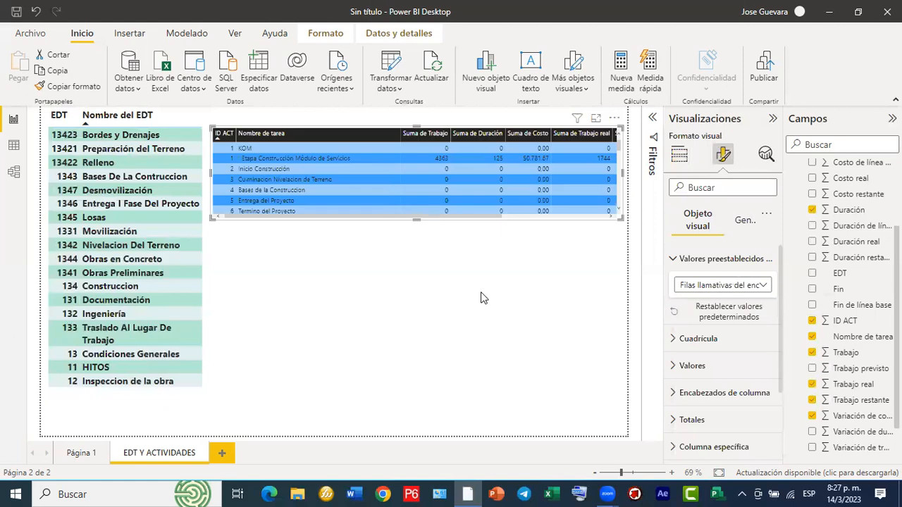
scroll(301, 169, down, 1)
scroll(299, 177, down, 3)
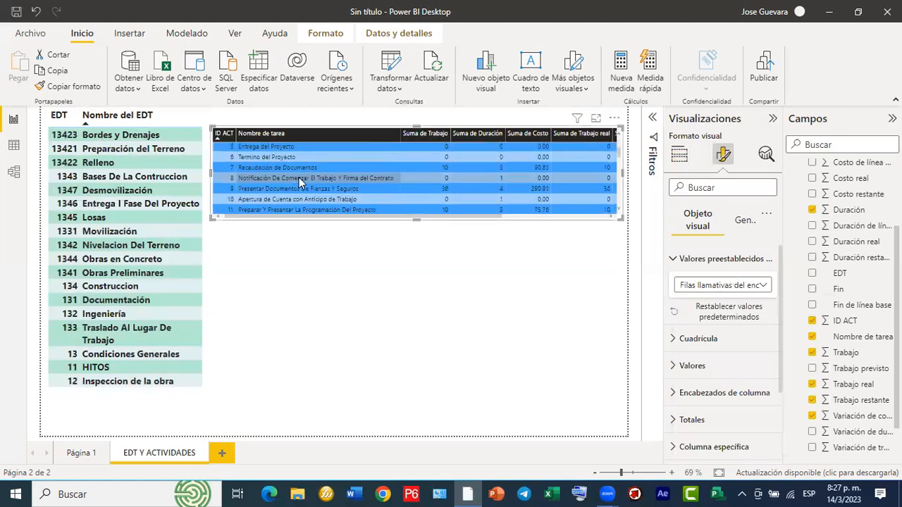
Step: Check how selecting Losas filters the activities table, browse the activities, and select and clear the Termino del Proyecto row
click(109, 221)
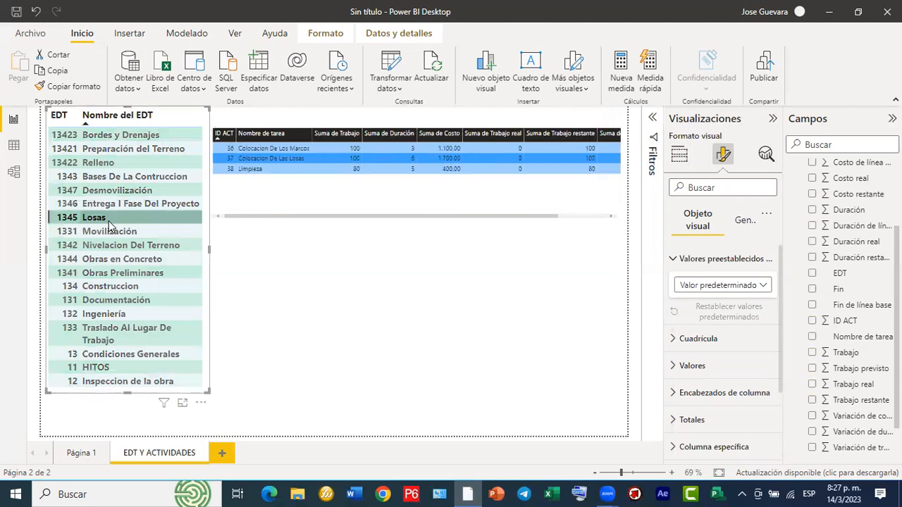
click(109, 223)
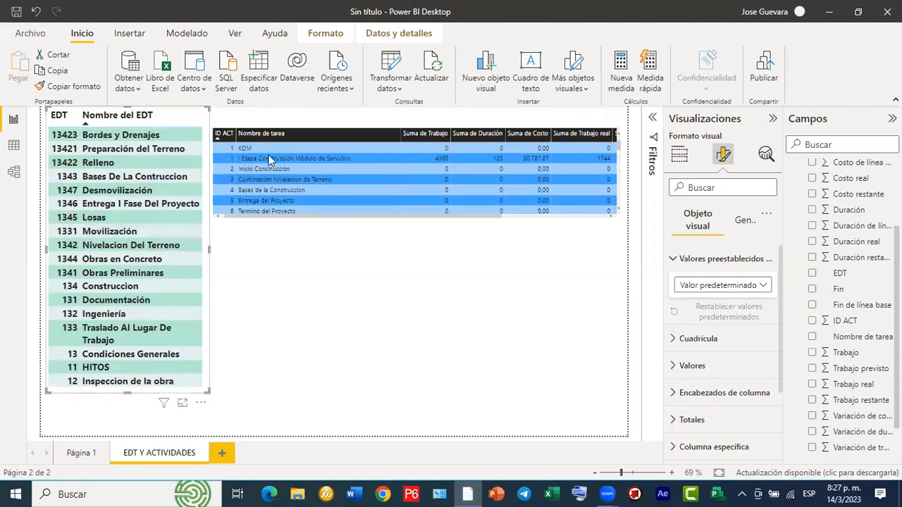
scroll(268, 159, down, 2)
scroll(269, 159, down, 3)
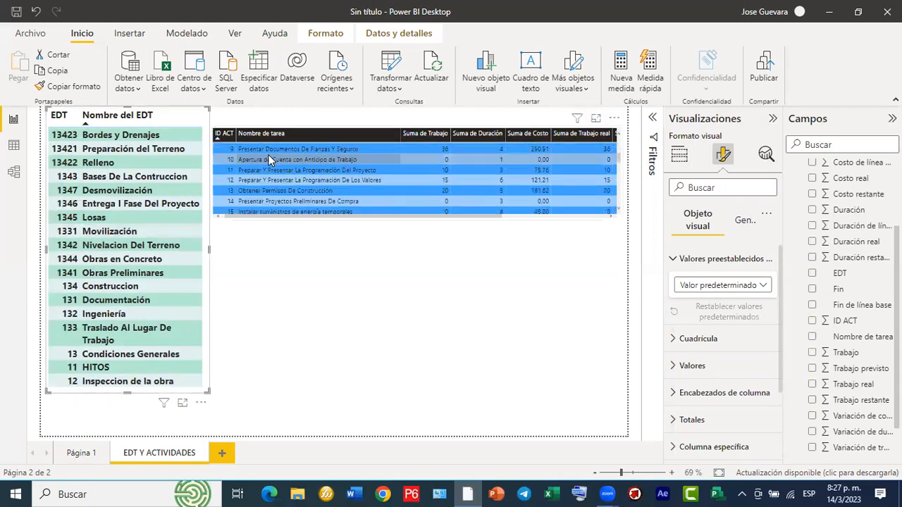
scroll(268, 159, up, 2)
scroll(296, 200, up, 1)
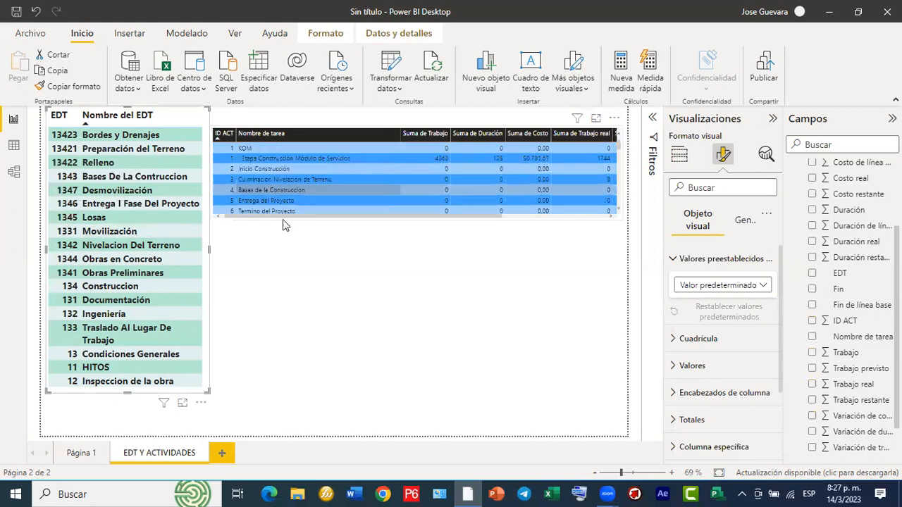
click(280, 214)
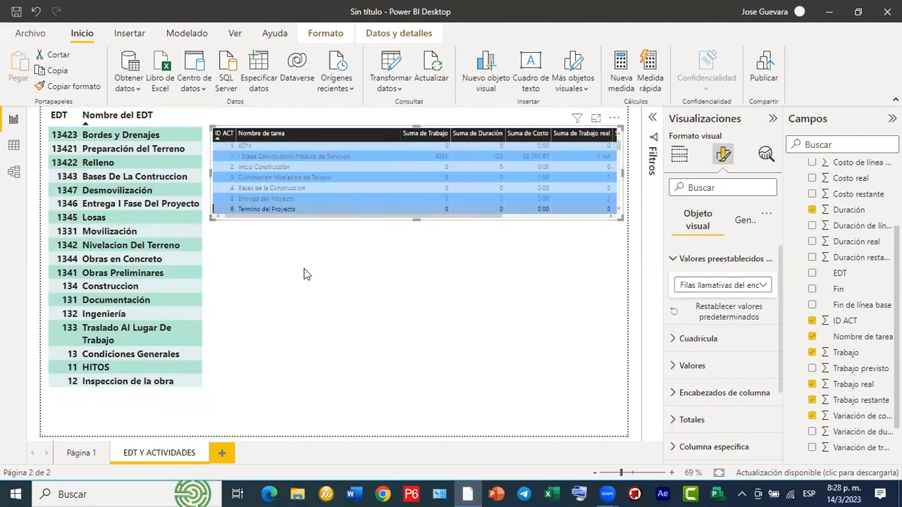
click(251, 211)
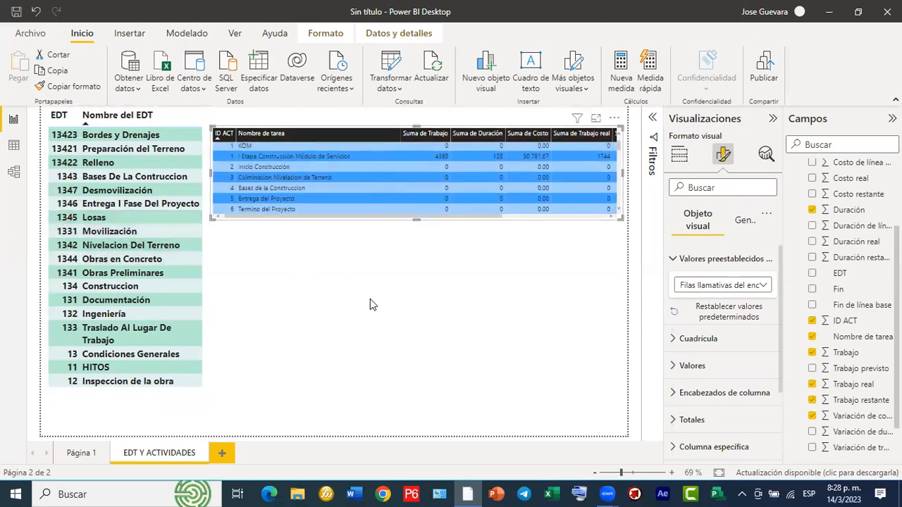
Step: Add a small card below the activities table showing the Costo field from EDT2
click(233, 280)
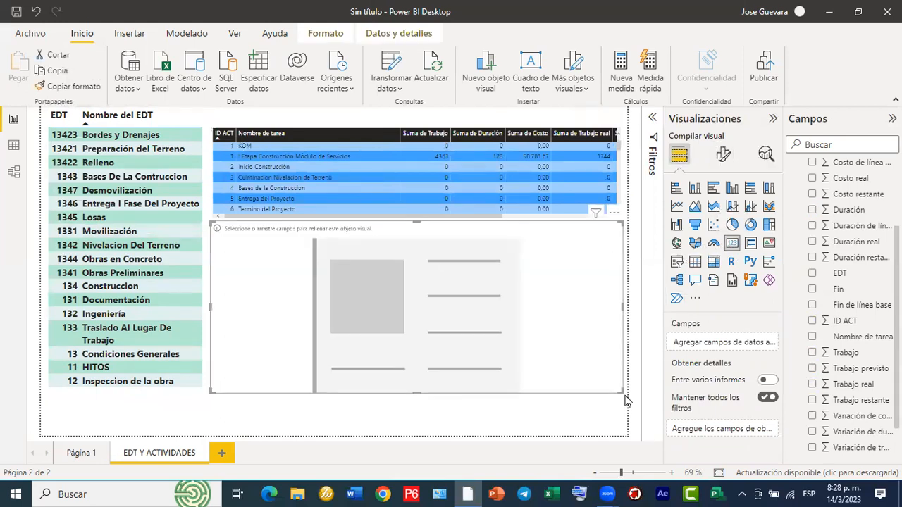
drag(394, 313, 297, 248)
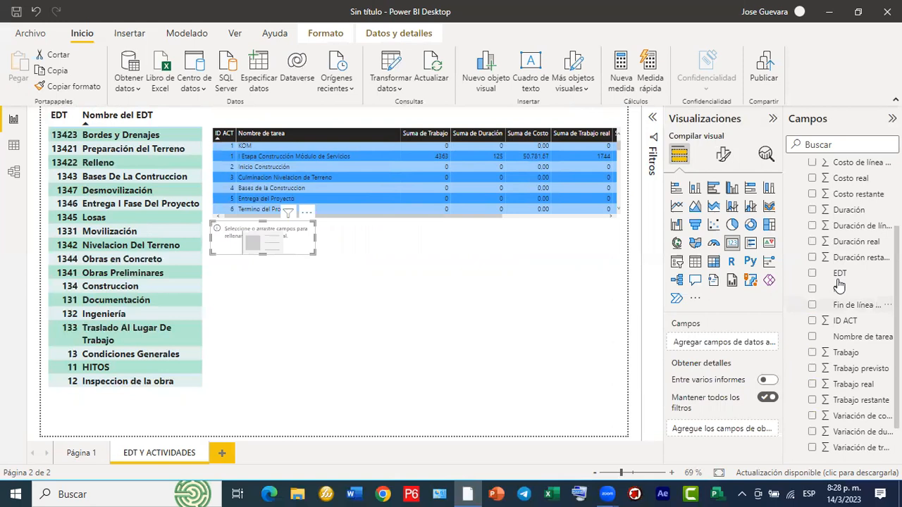
click(814, 211)
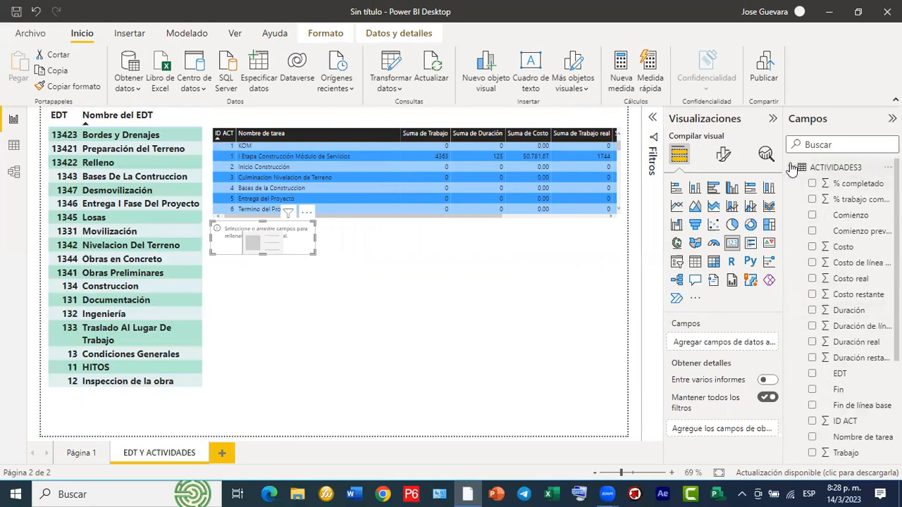
click(791, 168)
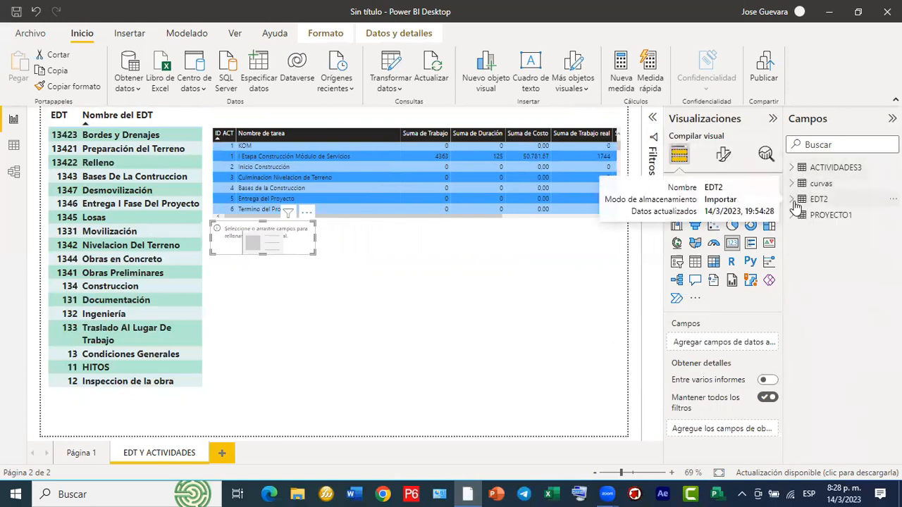
click(793, 200)
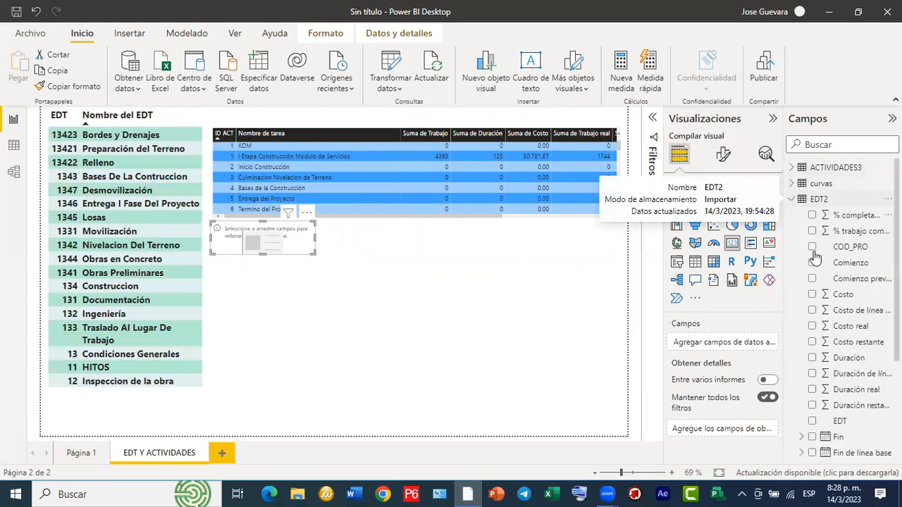
click(812, 295)
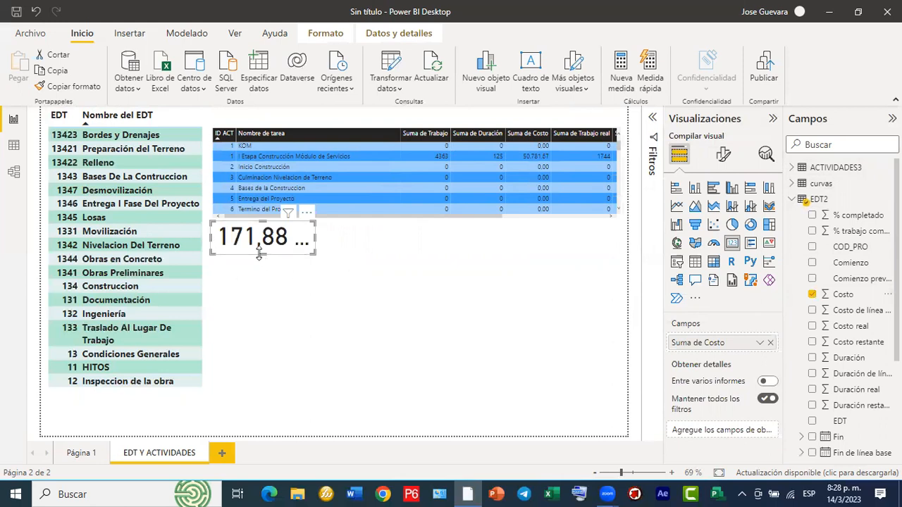
Step: Set the font size of the cost card's callout value to 24
click(723, 155)
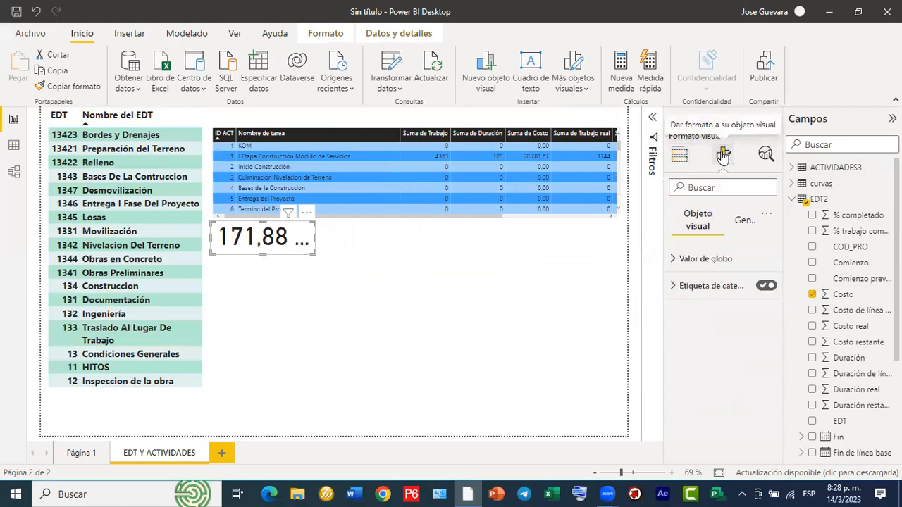
click(702, 259)
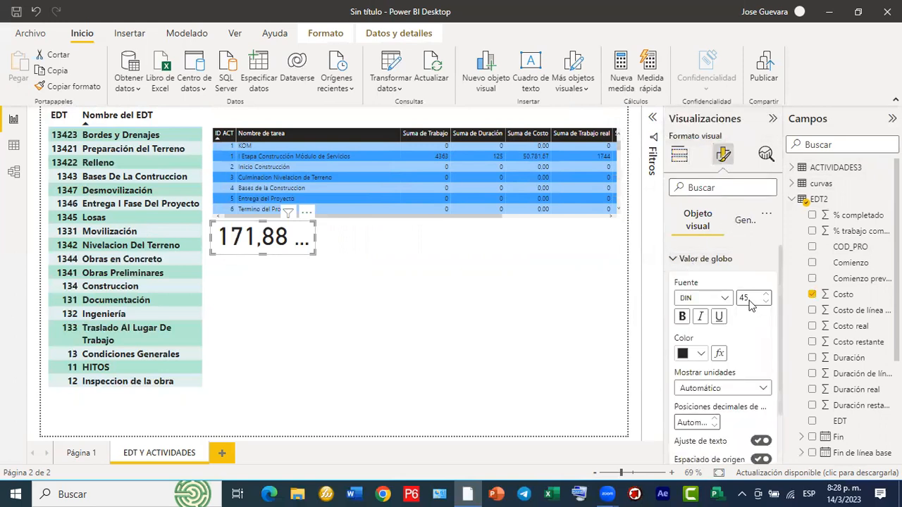
drag(749, 298, 729, 302)
text(24)
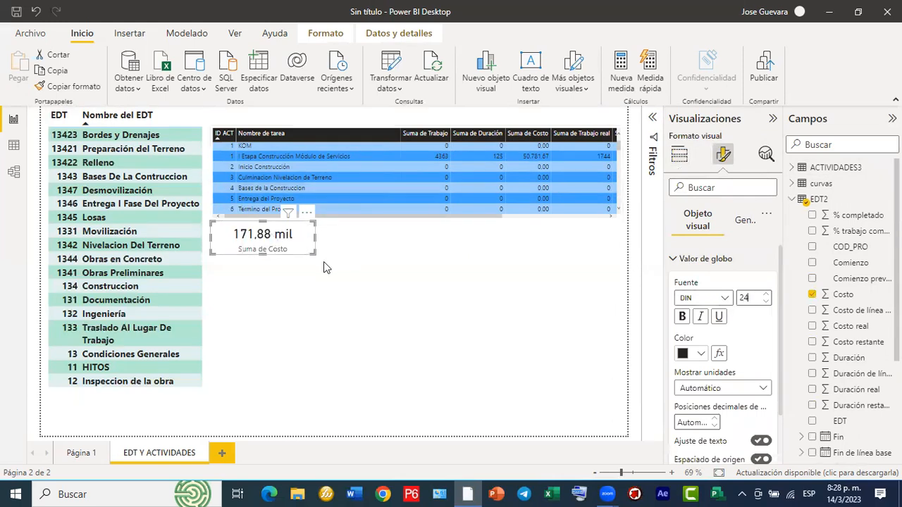
Step: Give the Costo card a light orange background
click(743, 221)
click(694, 314)
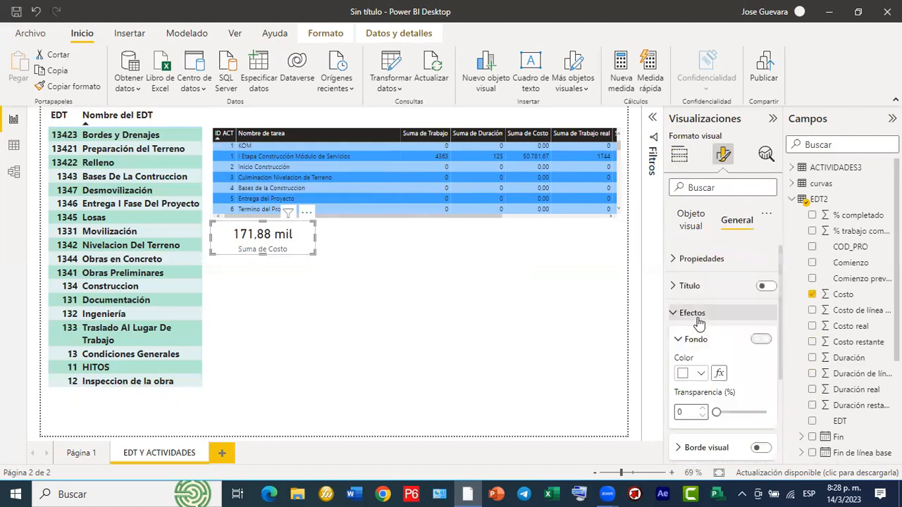
click(701, 375)
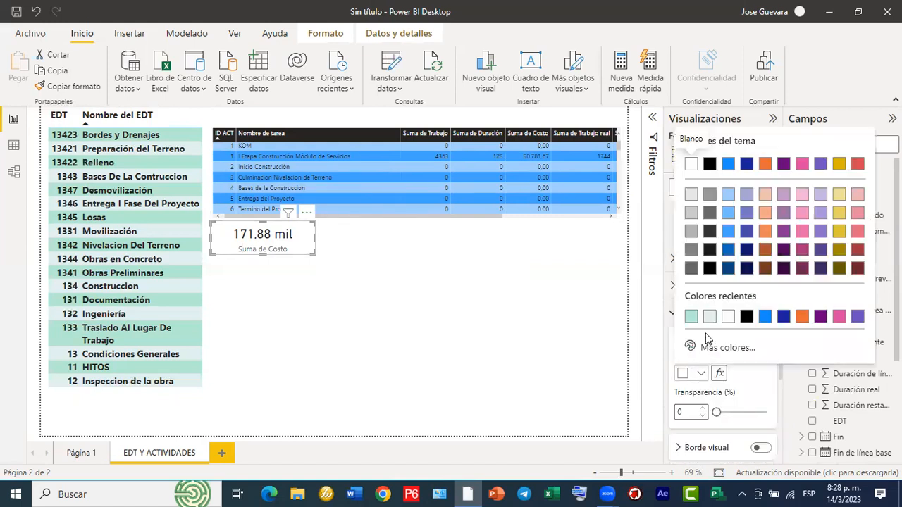
click(765, 216)
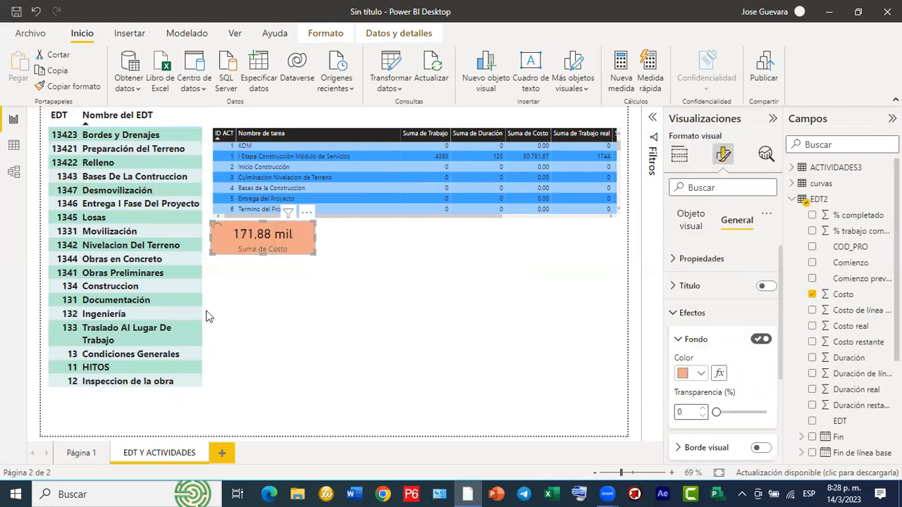
click(283, 263)
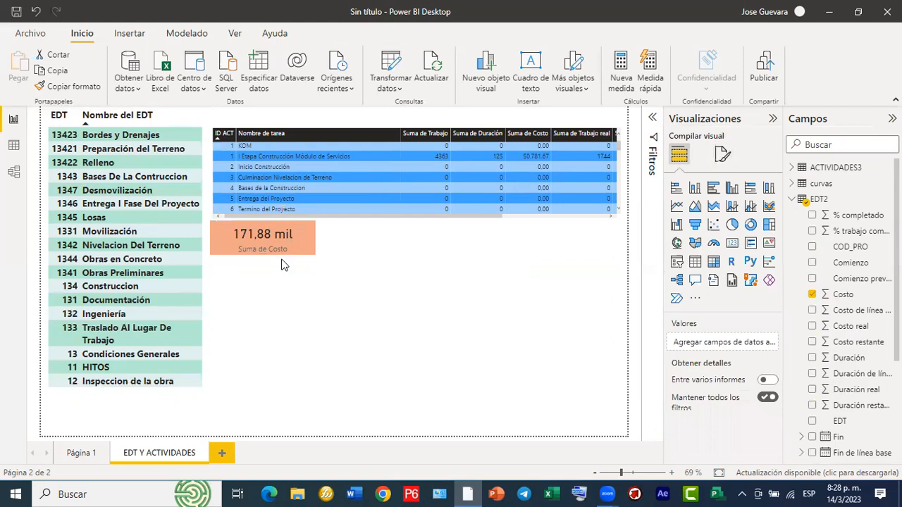
Step: Check the cost card against the Obras en Concreto selection, narrow the card slightly, and clear the selection
click(121, 259)
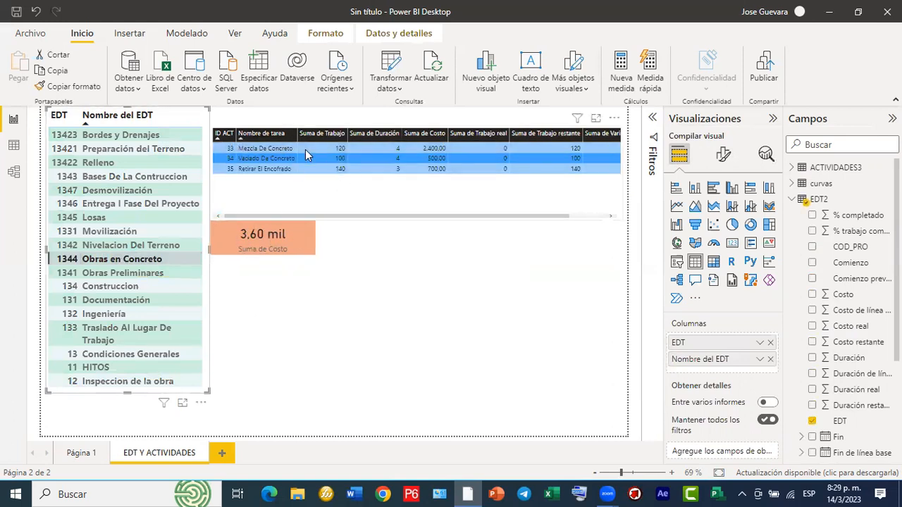
click(307, 237)
drag(314, 238, 296, 243)
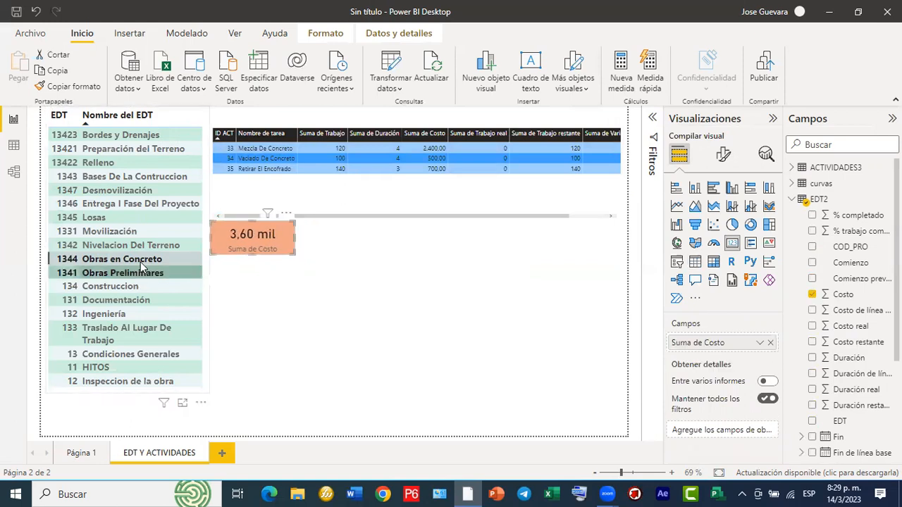
click(190, 273)
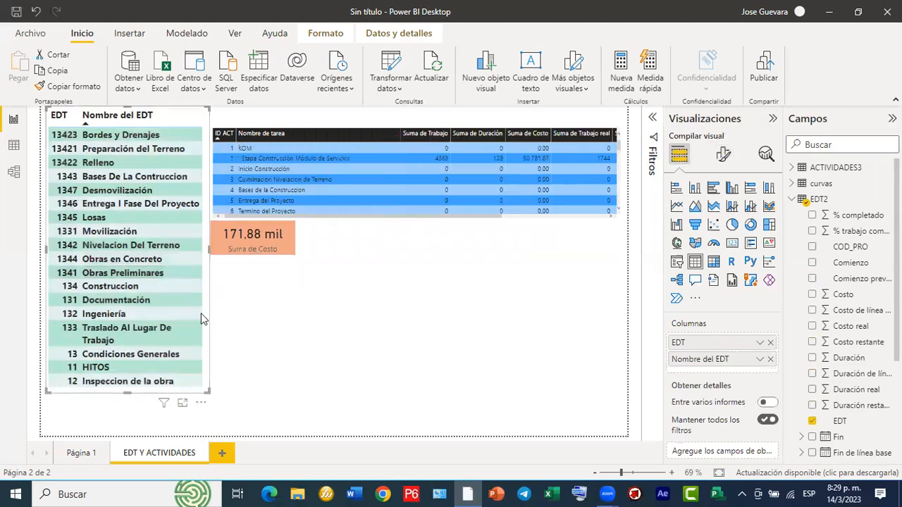
Step: Duplicate the Costo card, place the copy to its right, and replace the copy's field with Costo real from EDT2
click(291, 257)
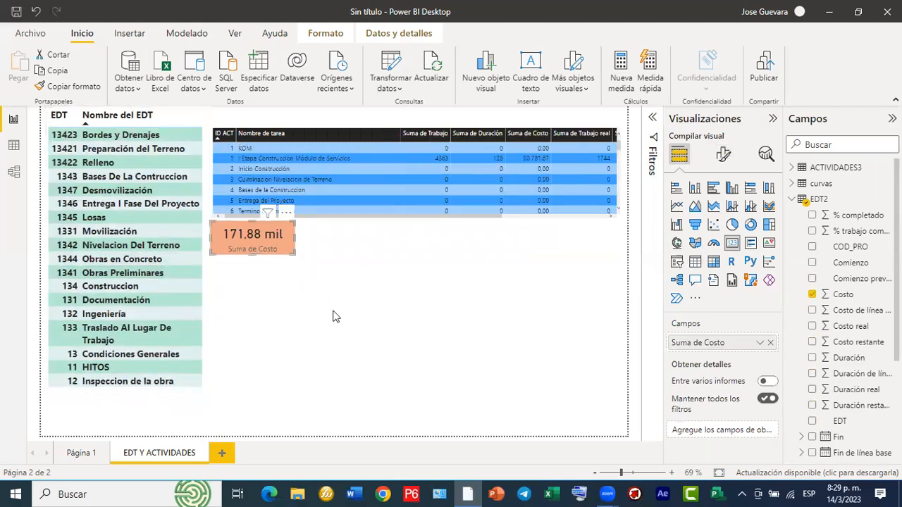
key(ctrl+c)
key(ctrl+v)
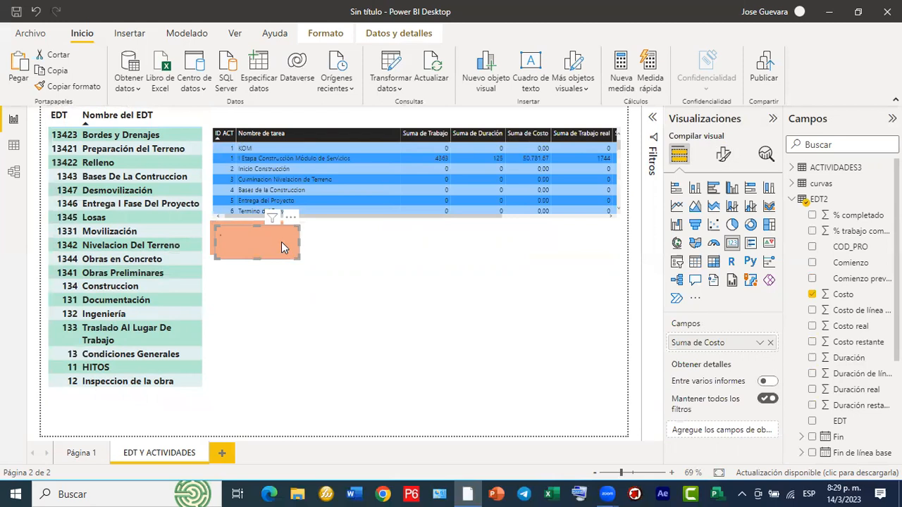
drag(277, 250, 371, 244)
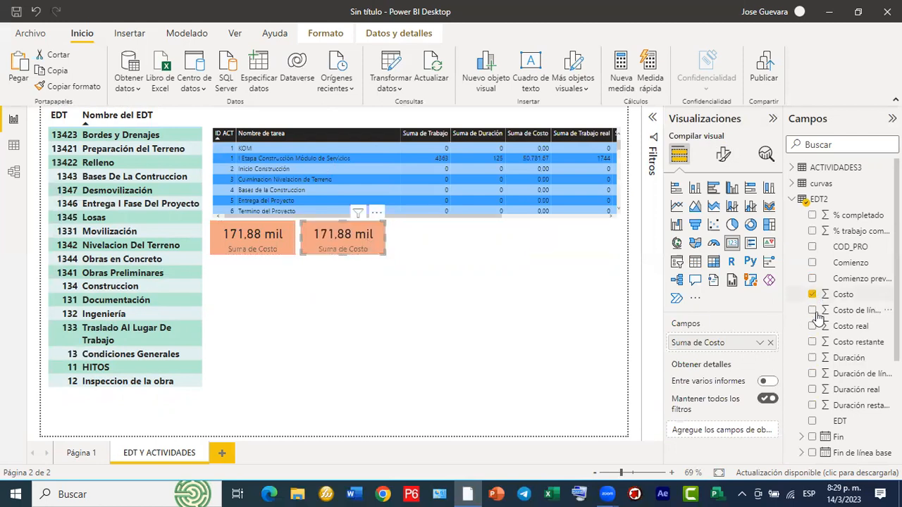
click(767, 343)
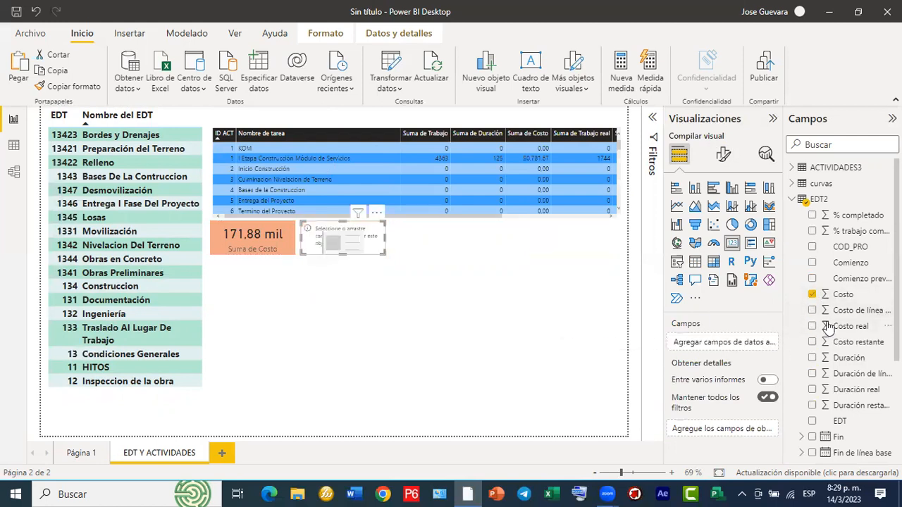
click(813, 328)
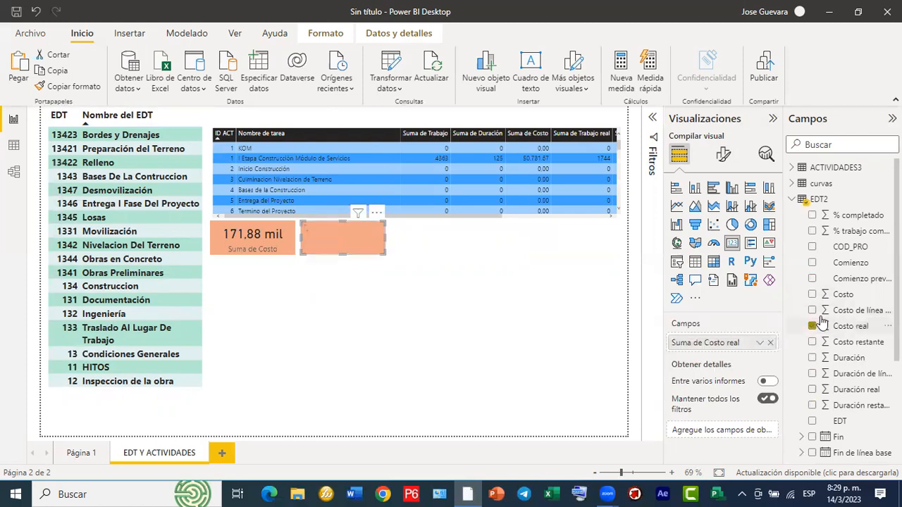
Step: Change the background of the Costo real card to light gold
click(724, 155)
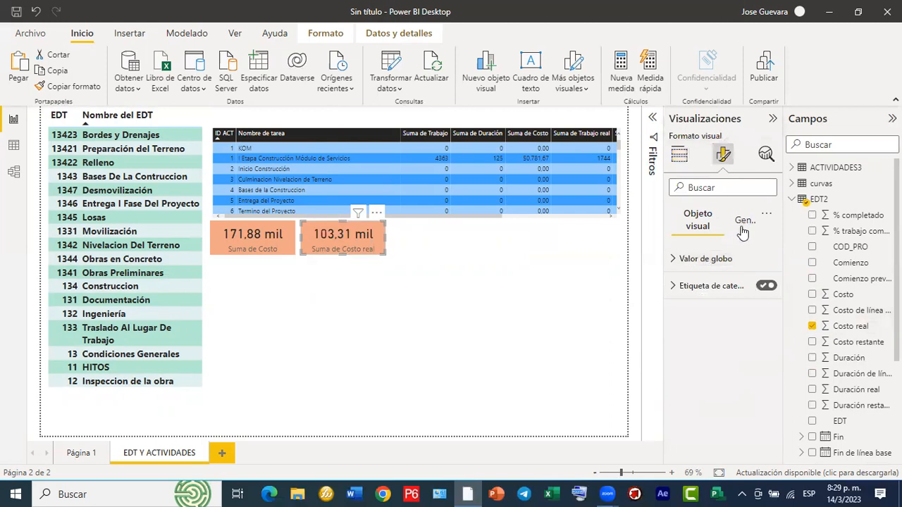
click(742, 222)
click(687, 319)
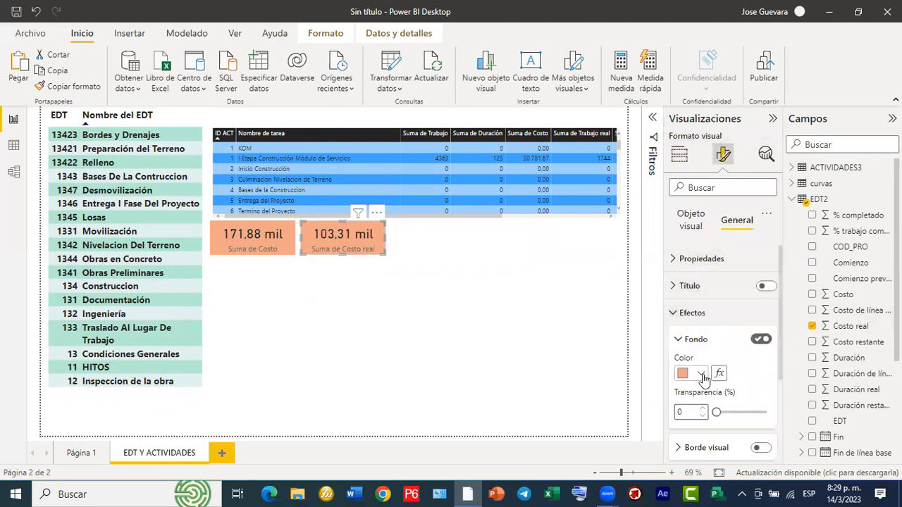
click(701, 375)
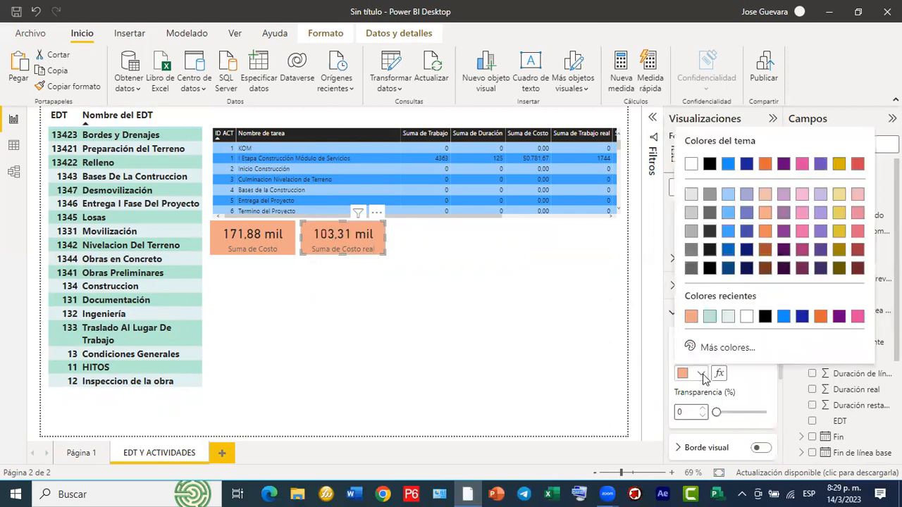
click(838, 217)
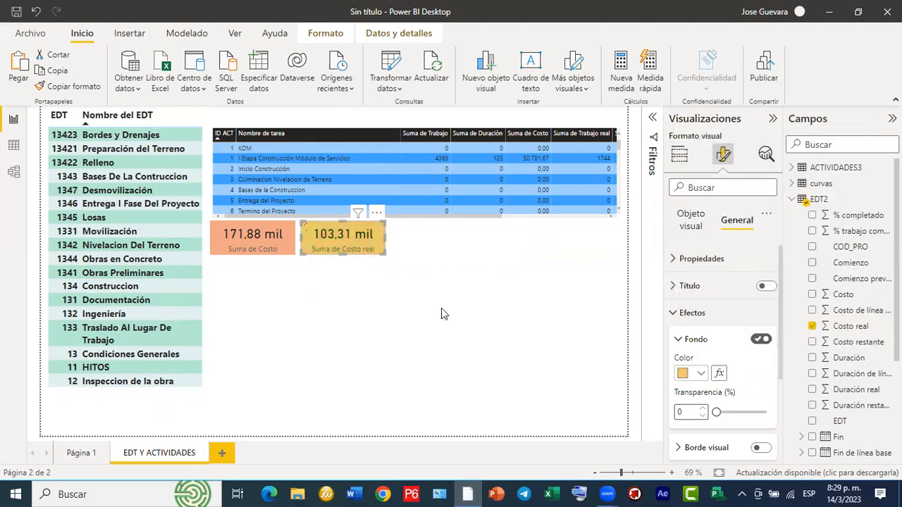
Step: Duplicate the Costo real card, align the copy to its right, and replace the copy's field with Costo restante
click(441, 313)
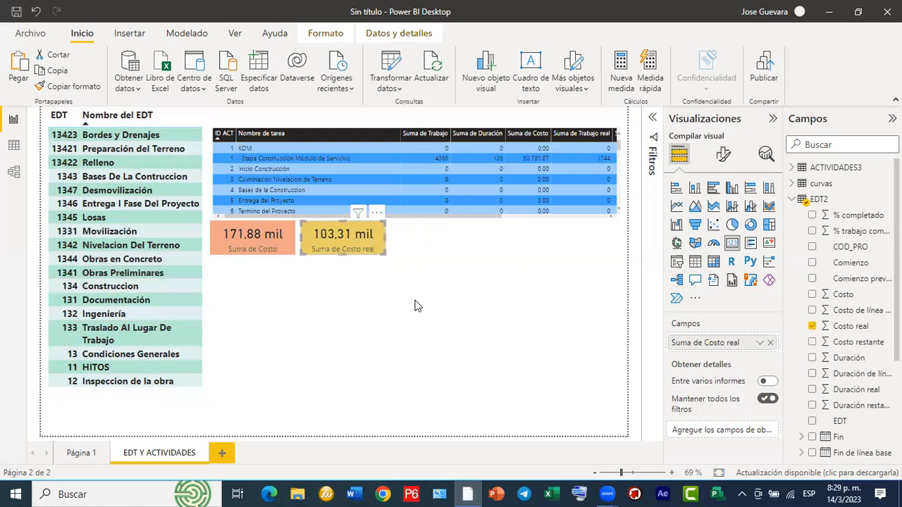
drag(381, 242, 386, 247)
drag(441, 256, 455, 244)
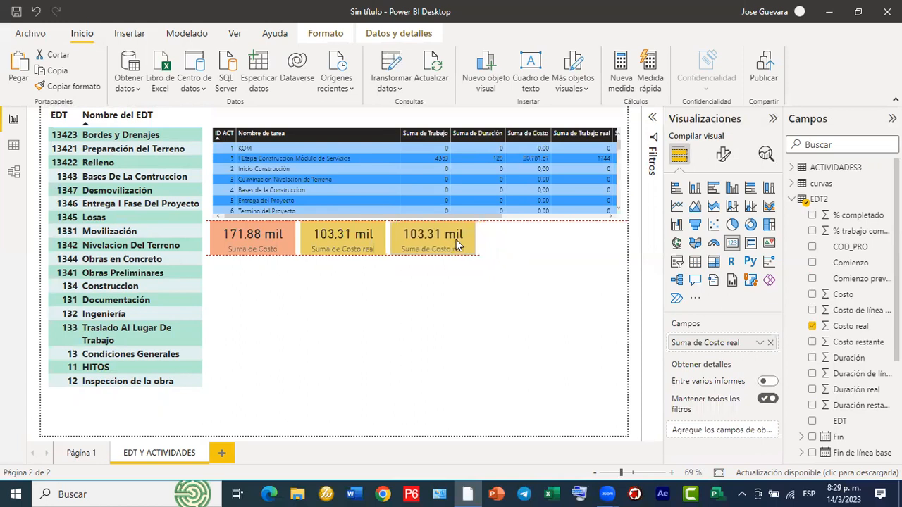
click(771, 343)
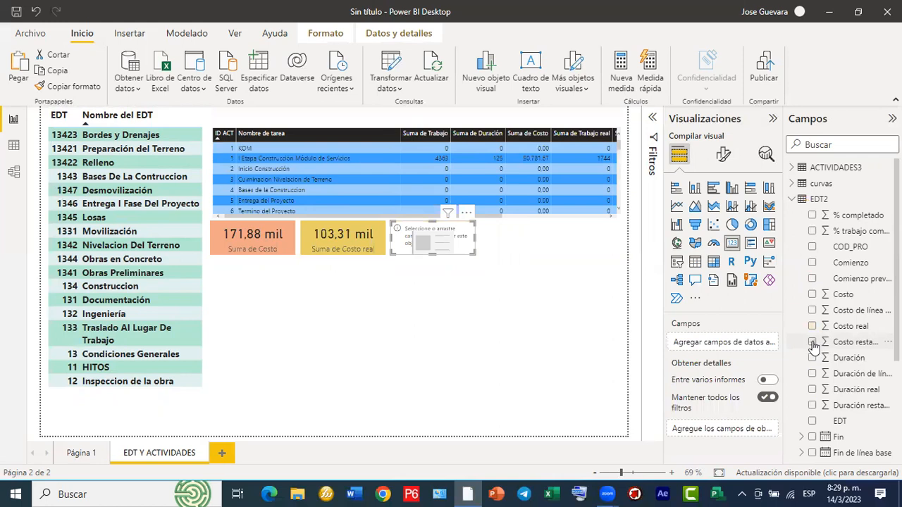
click(813, 343)
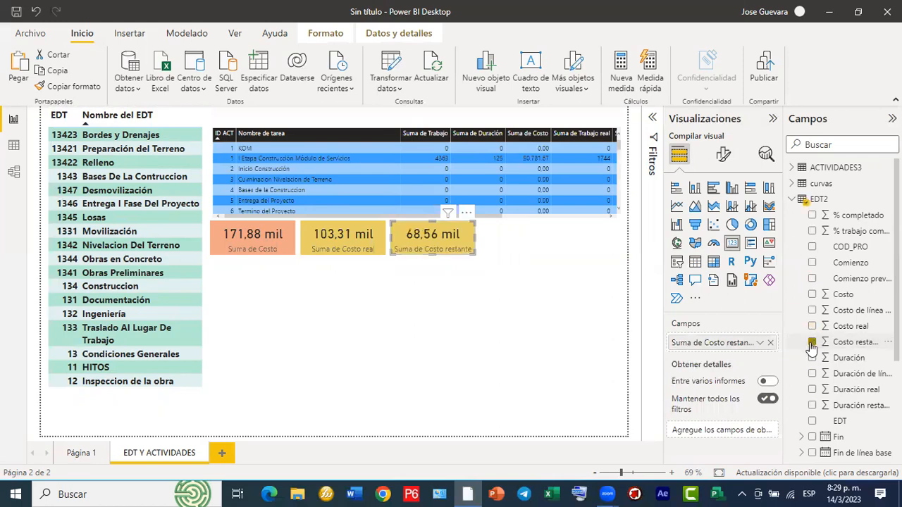
Step: Change the background of the Costo restante card to light pink
click(725, 156)
click(738, 227)
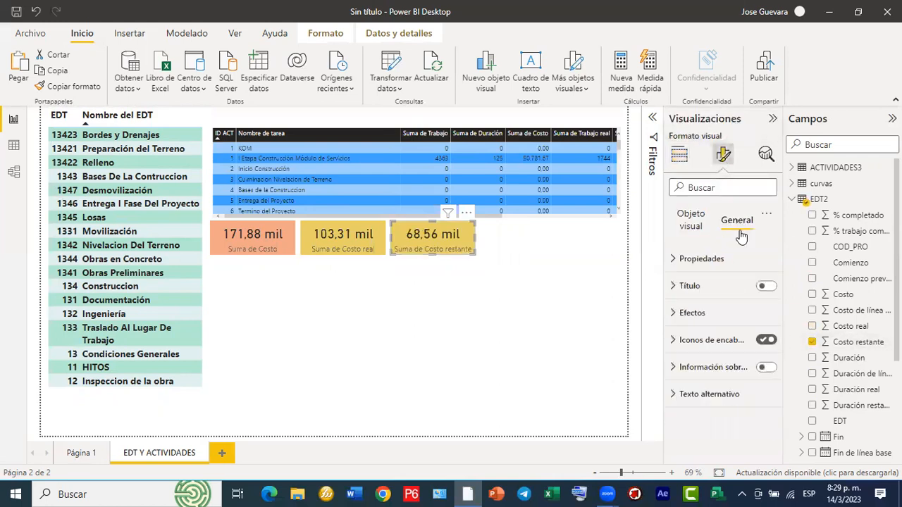
click(717, 314)
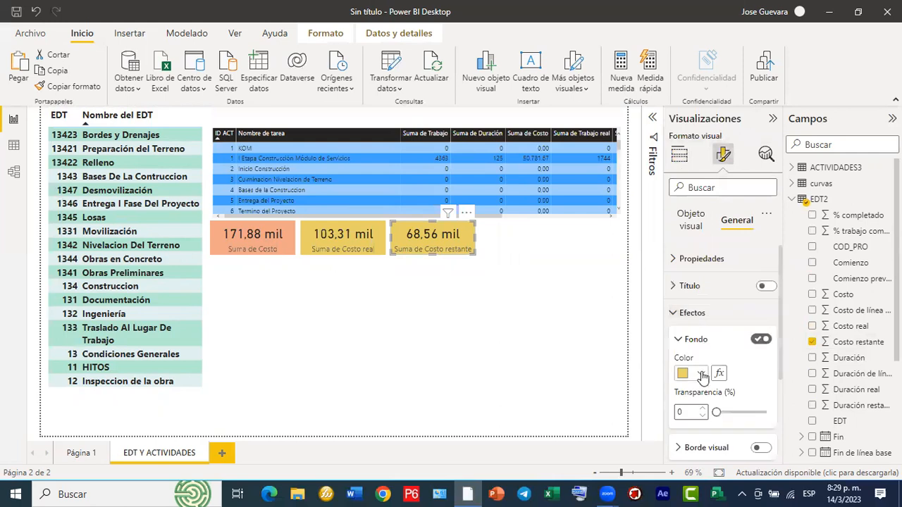
click(702, 375)
click(517, 336)
Step: Duplicate the Costo restante card, align the copy to its right, and replace the copy's field with Duración from EDT2
click(439, 245)
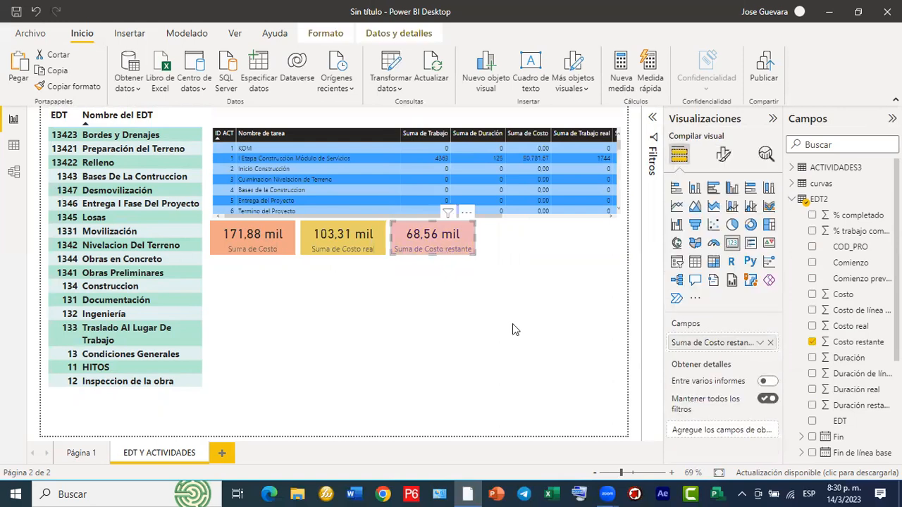
key(ctrl+v)
drag(452, 248, 541, 248)
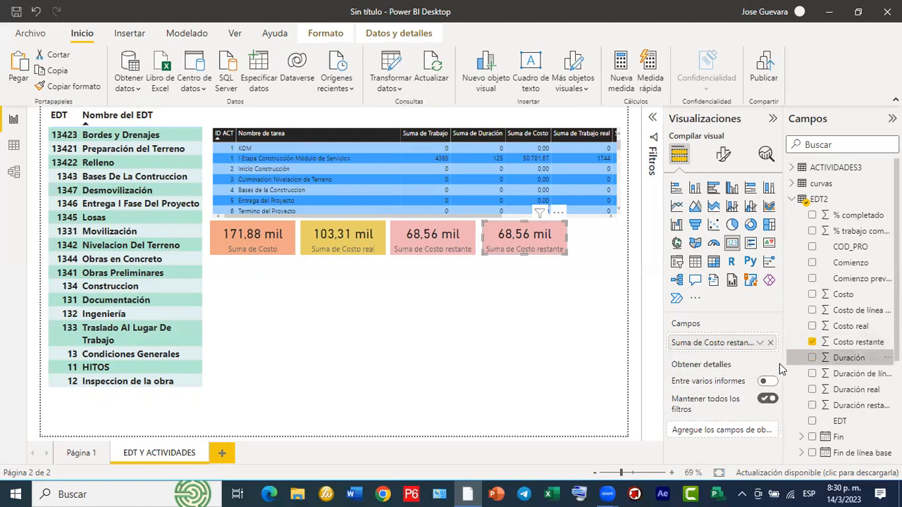
click(770, 343)
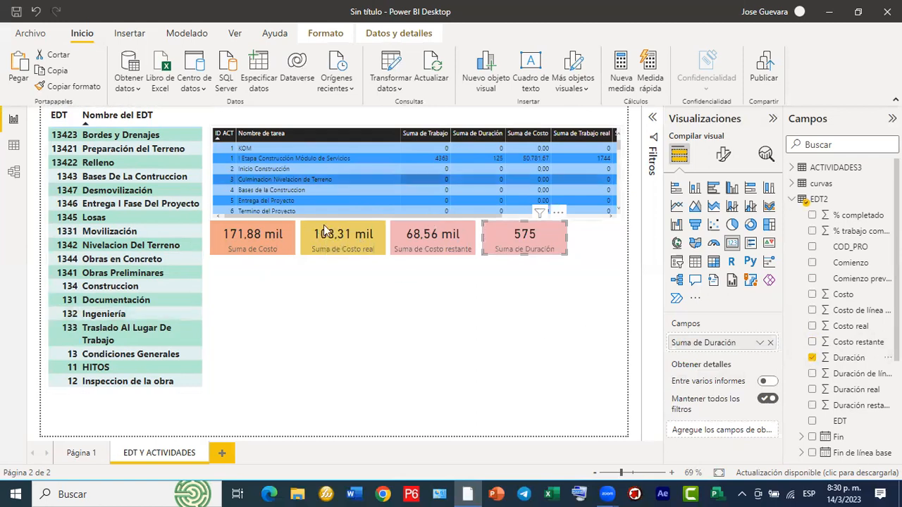
Step: Check the cards and activities table against the Losas and Obras Preliminares selections in the EDT table, and clear the selection
click(99, 218)
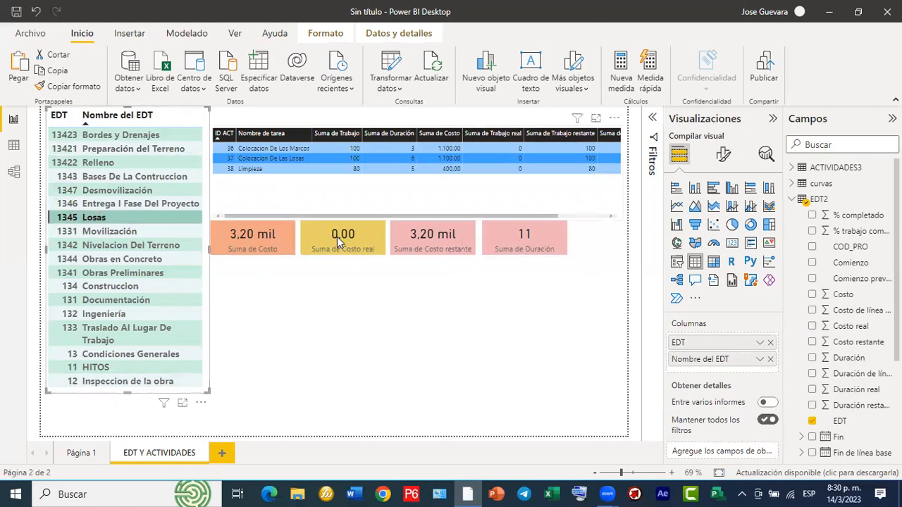
click(131, 278)
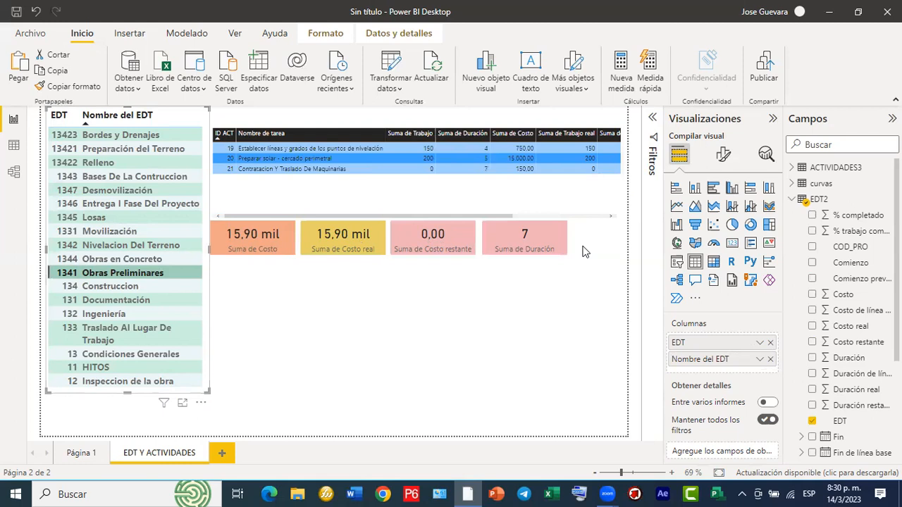
click(163, 277)
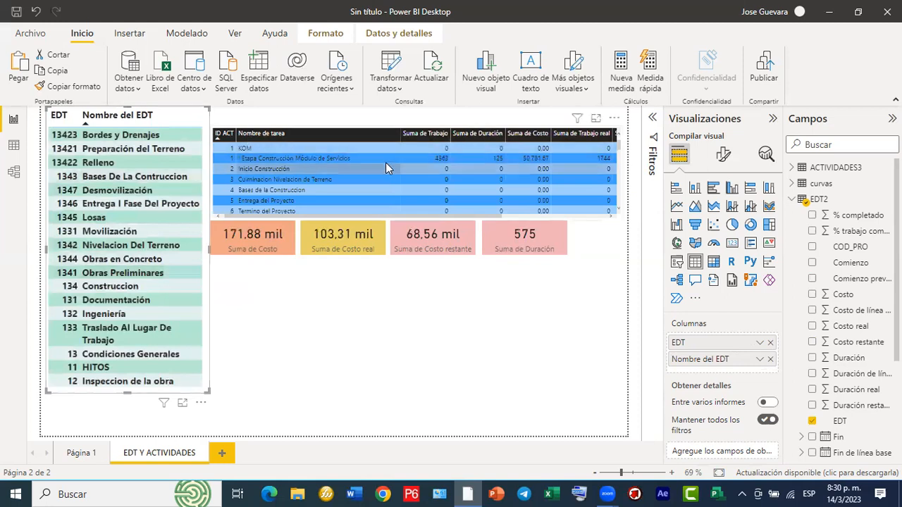
scroll(385, 162, down, 3)
scroll(385, 169, up, 3)
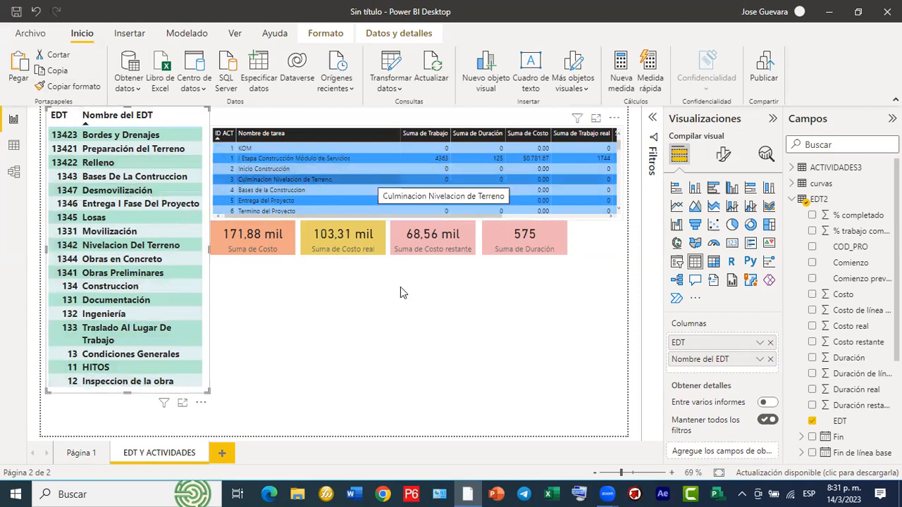
click(386, 339)
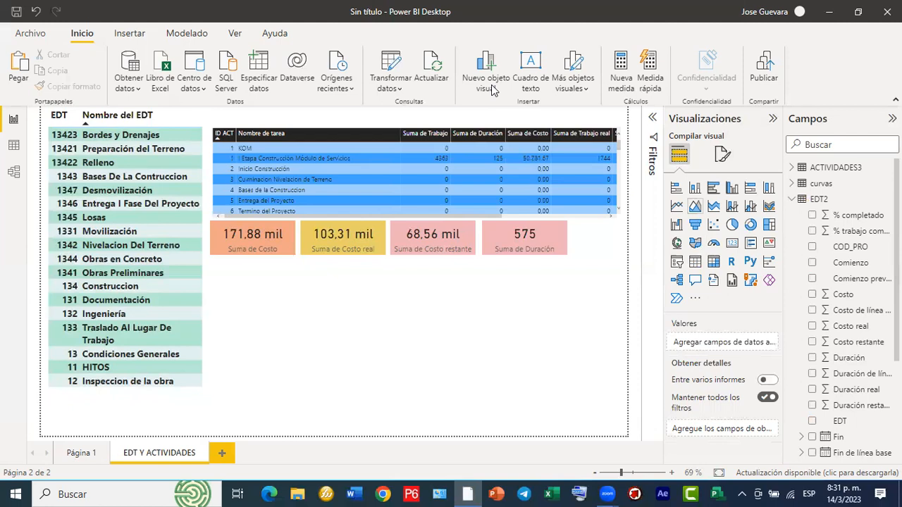
Step: Open the Power BI visuals gallery for getting more visuals and browse the full catalogue
drag(349, 323, 685, 298)
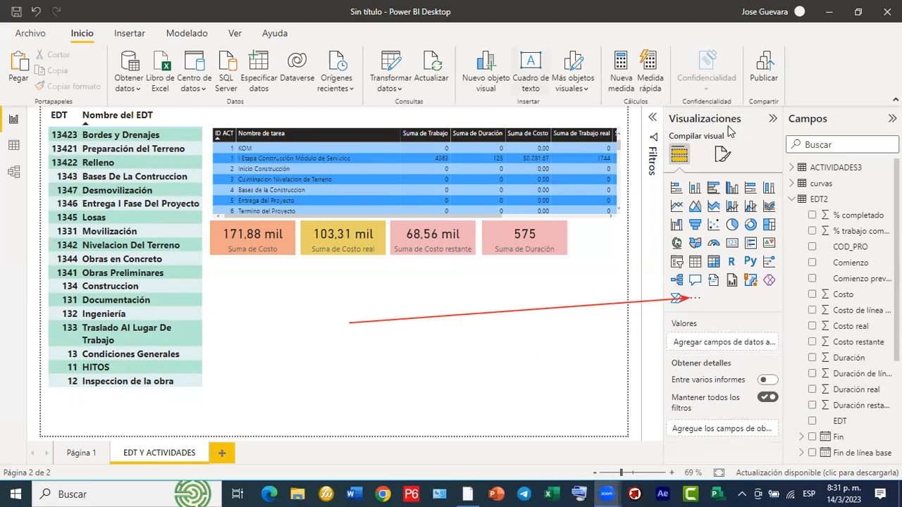
click(697, 300)
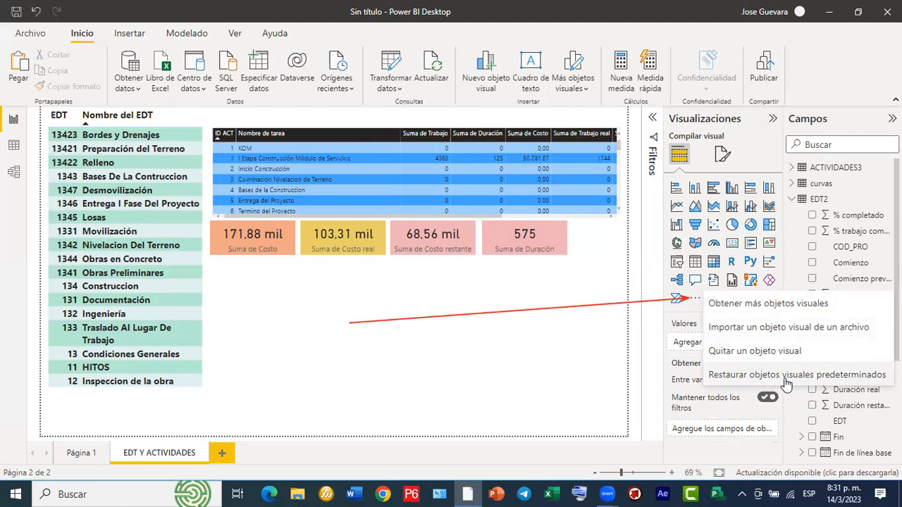
click(759, 303)
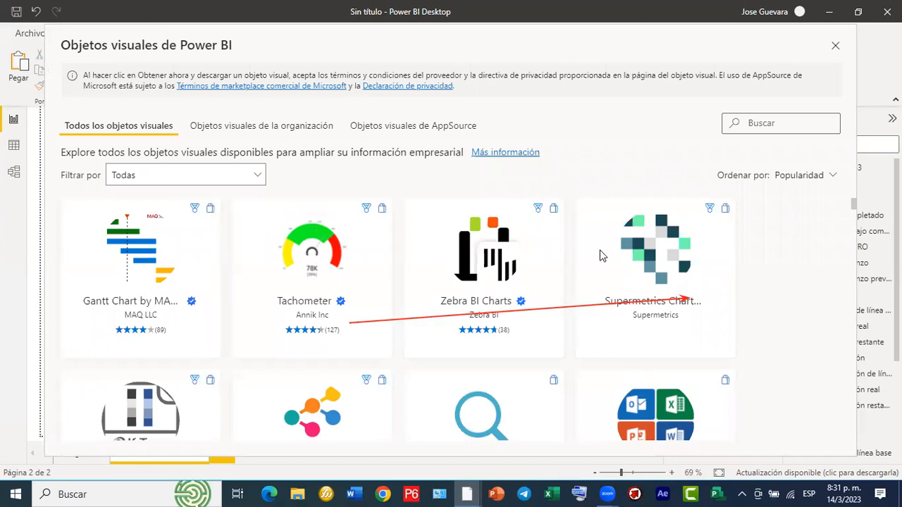
scroll(599, 255, down, 5)
scroll(548, 315, down, 10)
scroll(547, 315, down, 4)
scroll(547, 315, up, 4)
scroll(547, 315, up, 5)
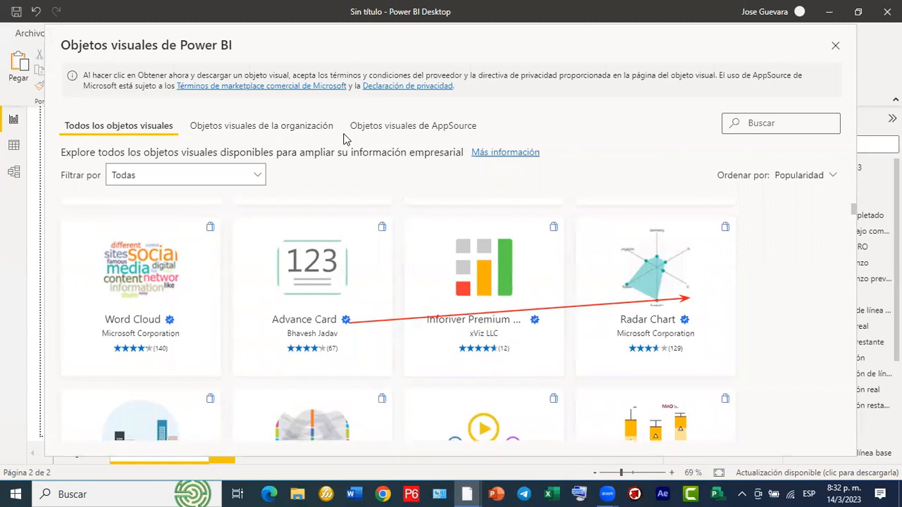
Step: Examine the AppSource and organization collections, and filter the full visuals catalogue by the KPI category
click(449, 130)
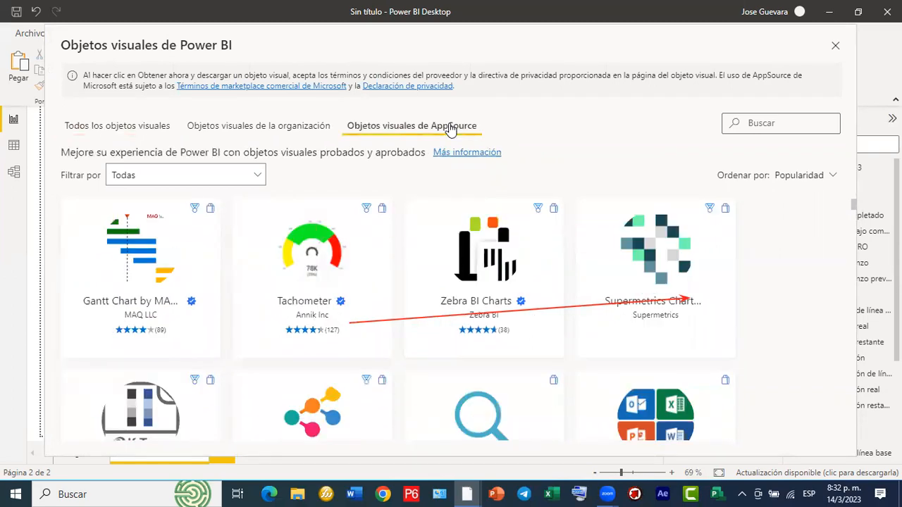
click(322, 133)
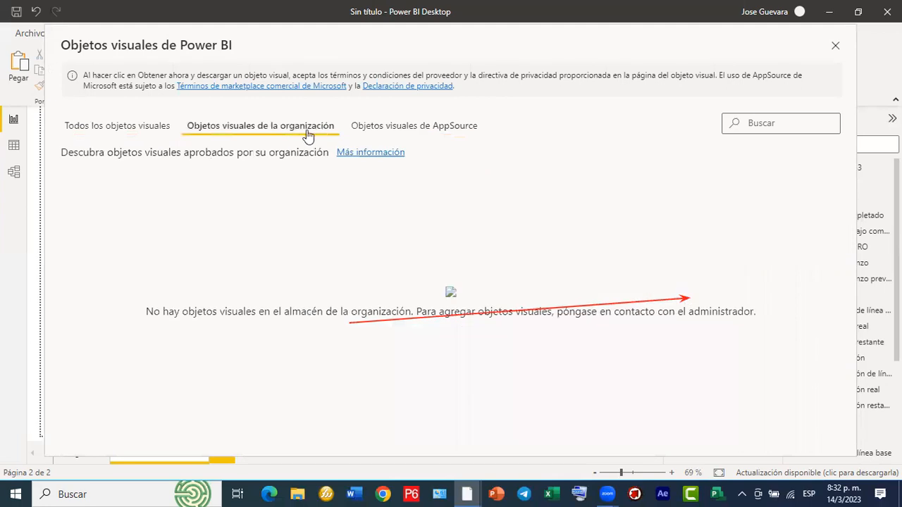
click(143, 127)
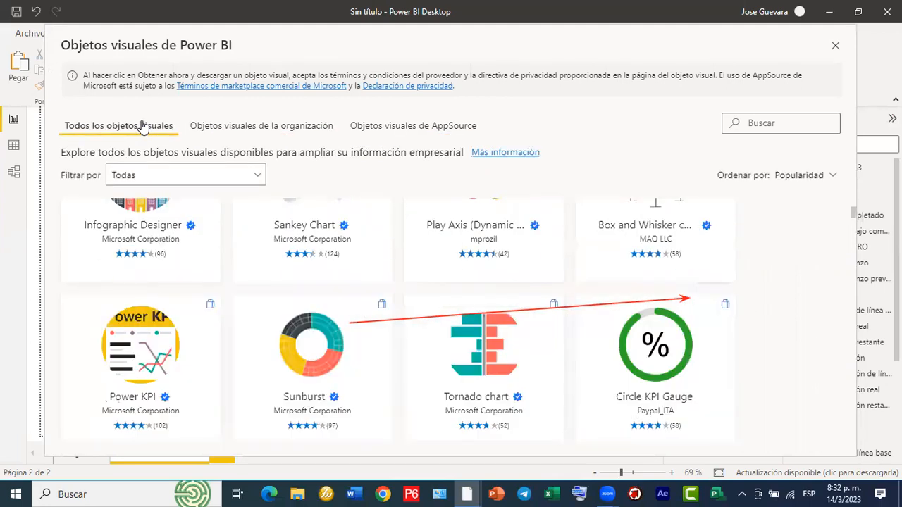
click(252, 178)
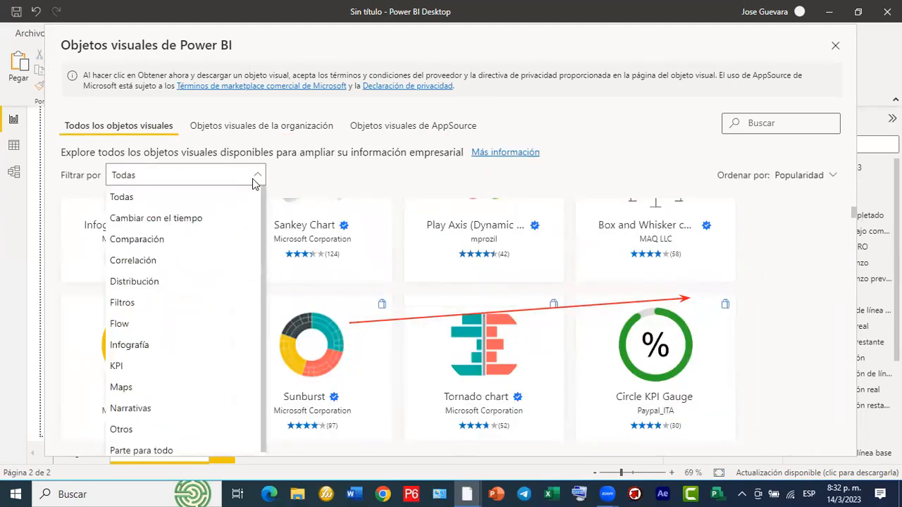
click(147, 365)
scroll(260, 317, up, 2)
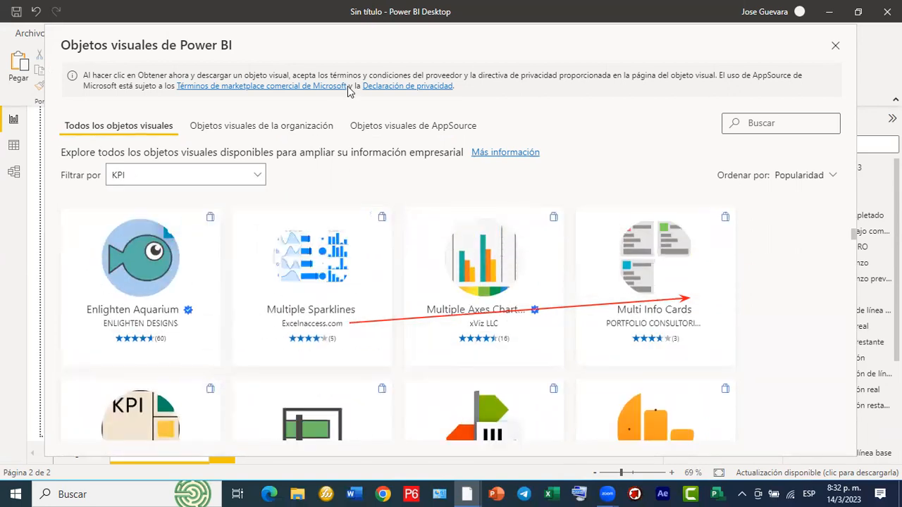
mouse_move(287, 190)
mouse_down()
mouse_move(775, 124)
mouse_move(746, 123)
mouse_up()
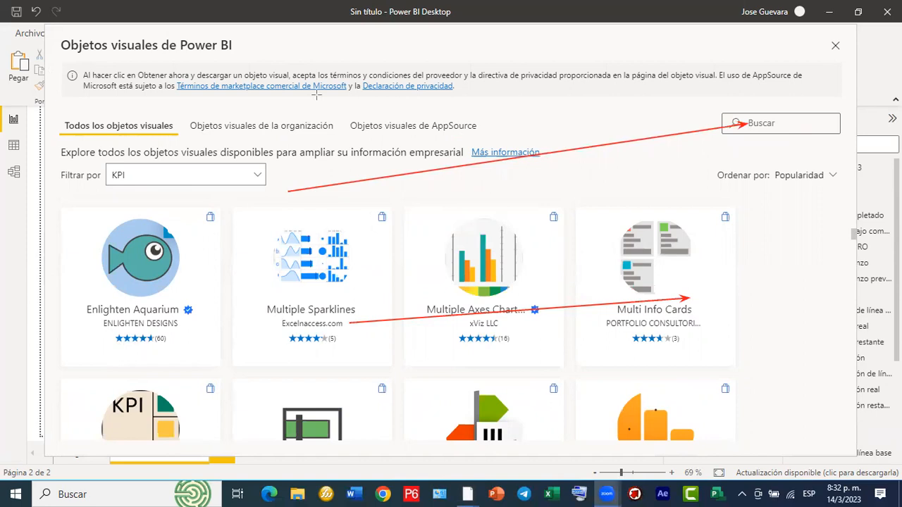
key(Escape)
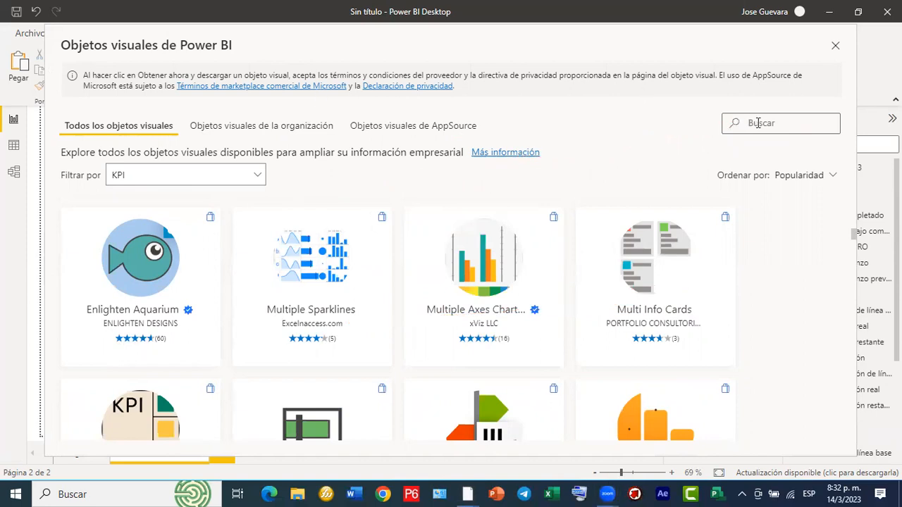
Step: Search the visuals catalogue for "gant" with the category filter set to Todas
click(758, 124)
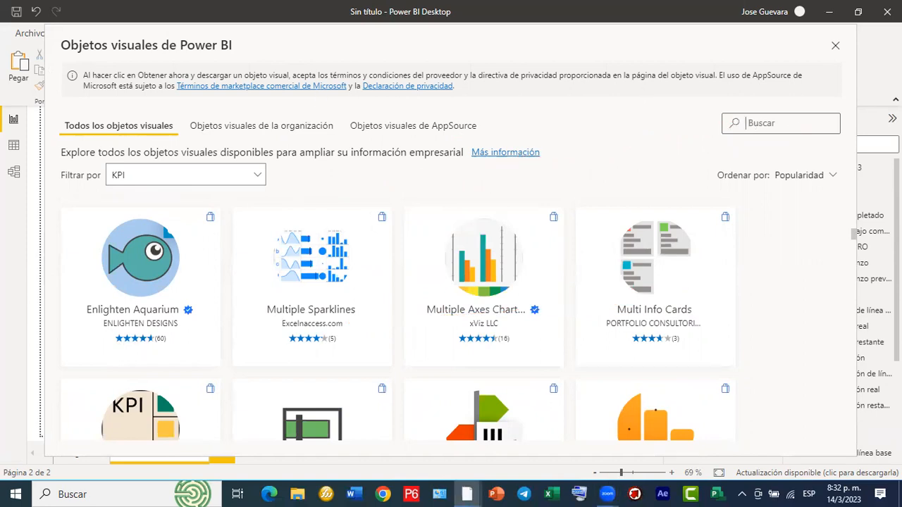
text(g)
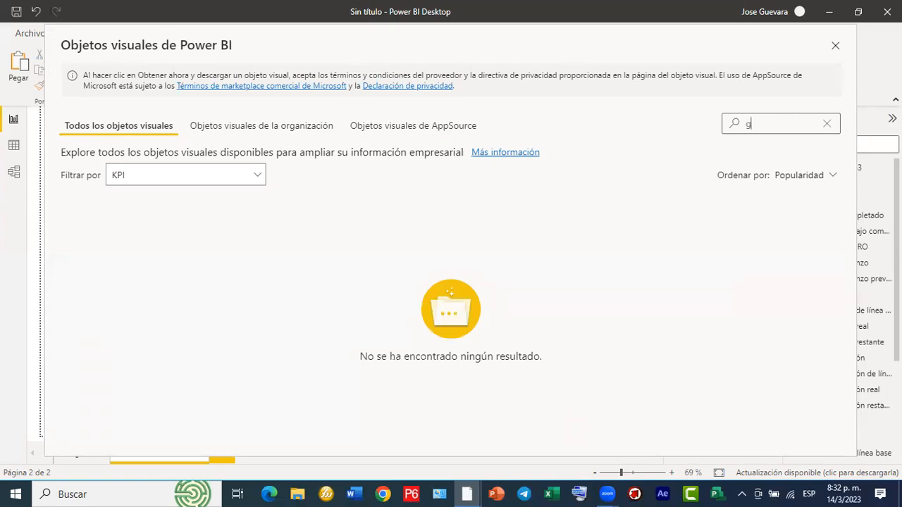
text(sanantt)
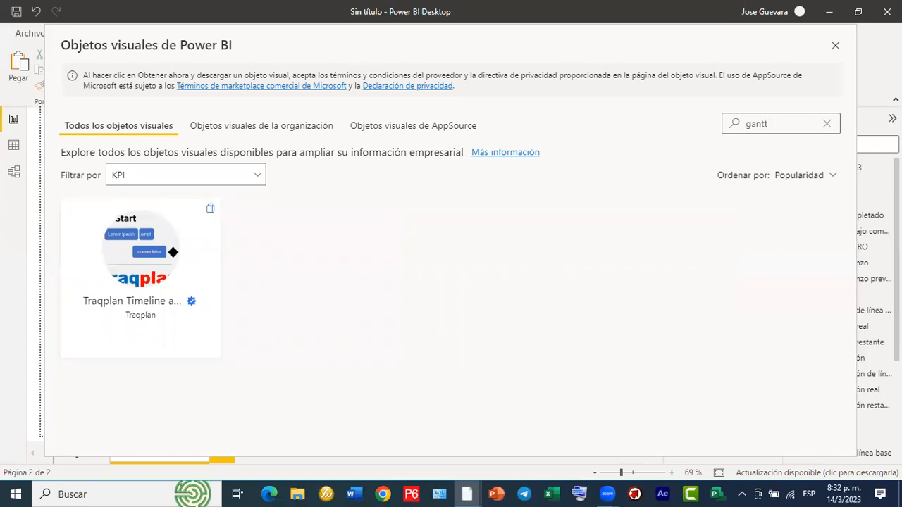
key(BackSpace)
click(259, 175)
click(170, 198)
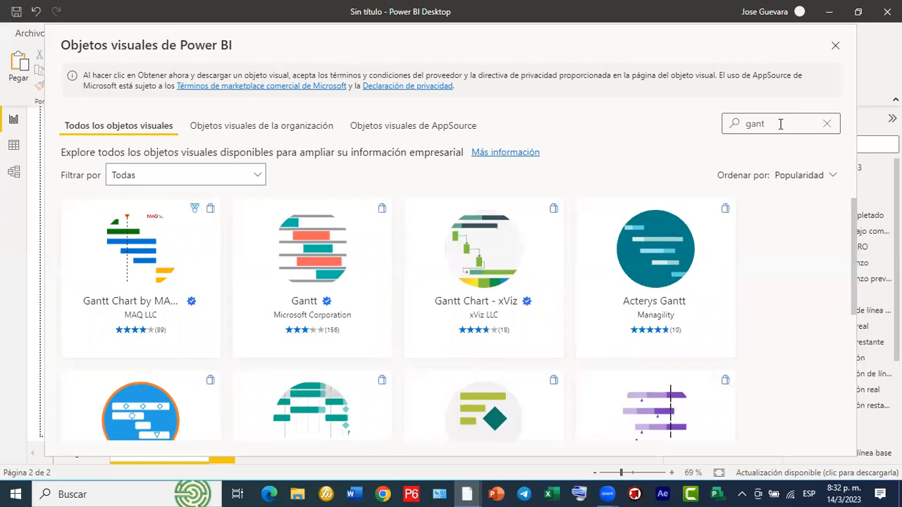
Step: Look through the Gantt visuals found and open the details page of Gantt by Microsoft Corporation
scroll(569, 225, down, 3)
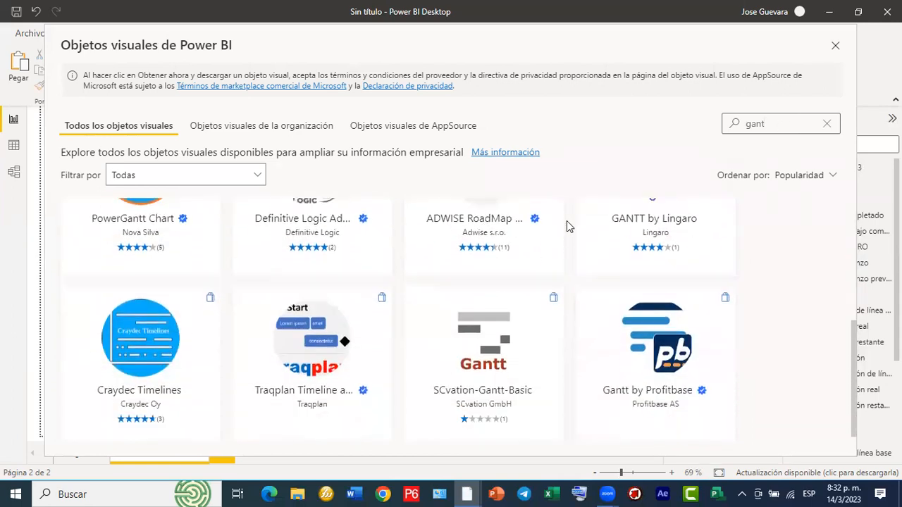
scroll(569, 225, up, 3)
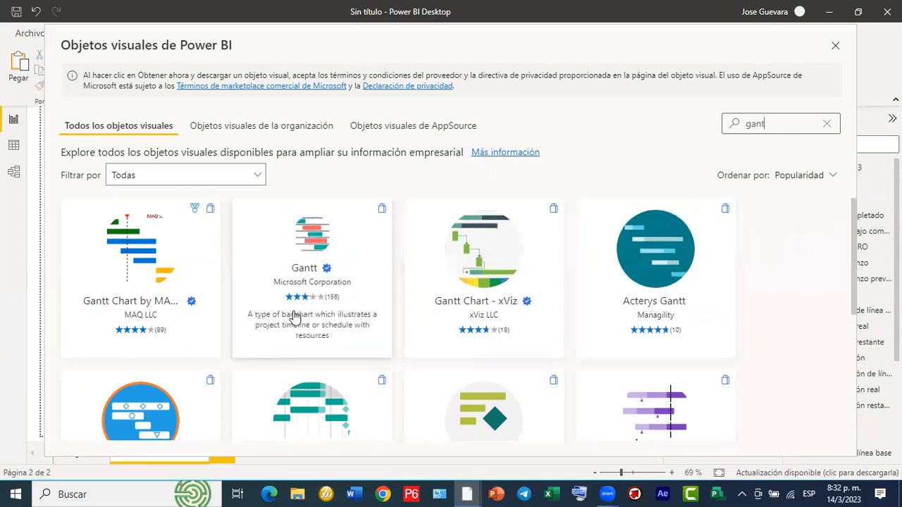
scroll(258, 378, down, 2)
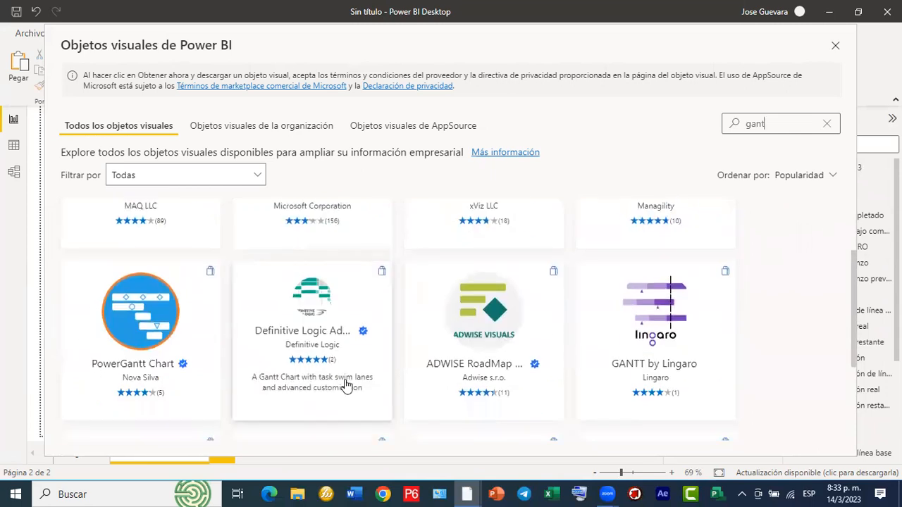
scroll(676, 396, down, 2)
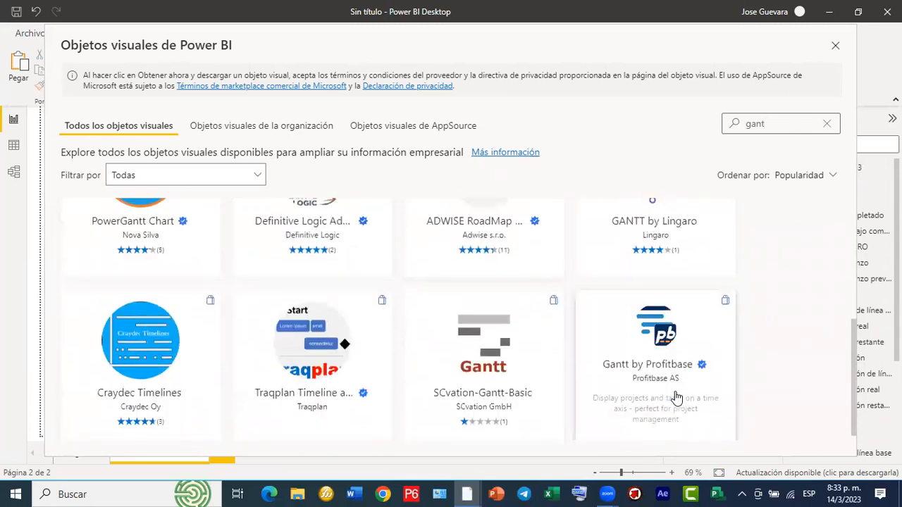
scroll(676, 396, up, 3)
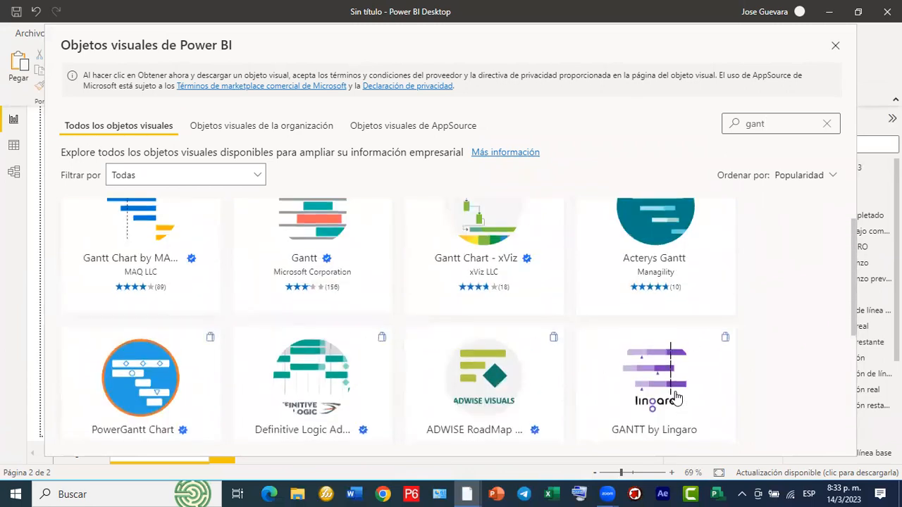
scroll(676, 398, up, 1)
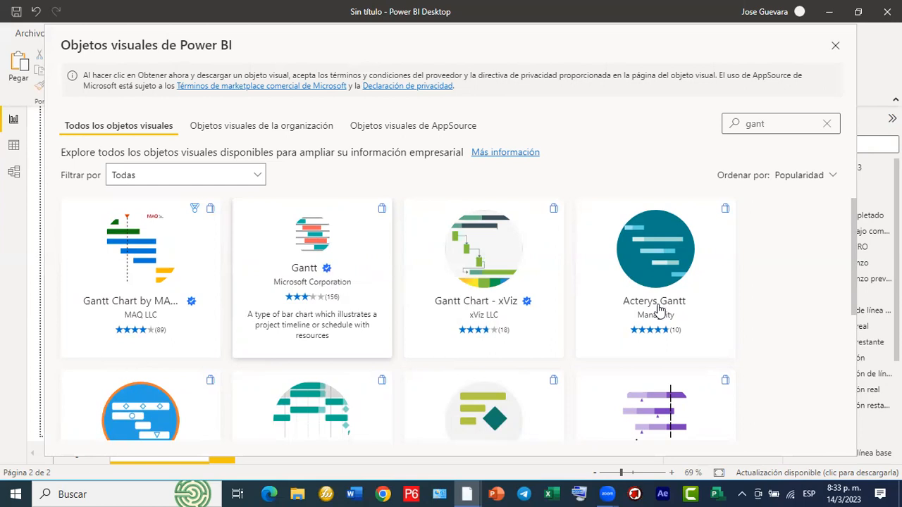
scroll(319, 358, down, 1)
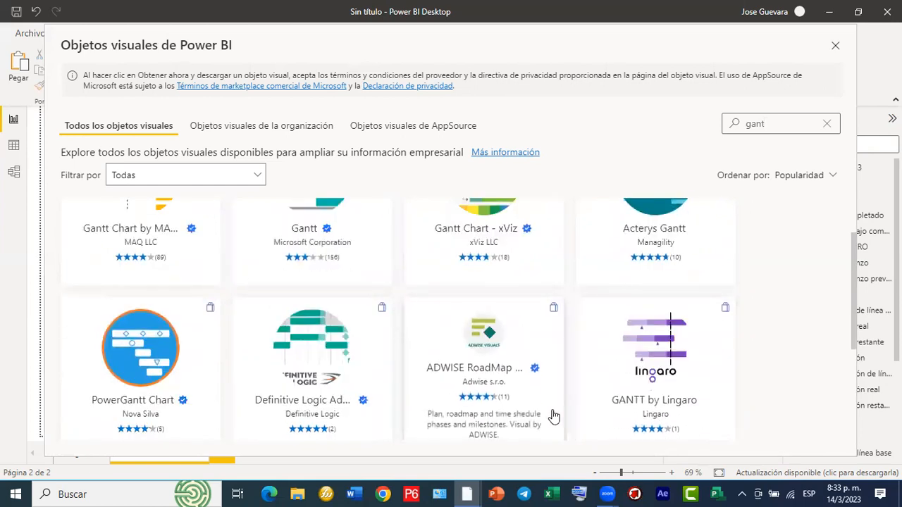
scroll(556, 417, down, 1)
scroll(553, 416, down, 2)
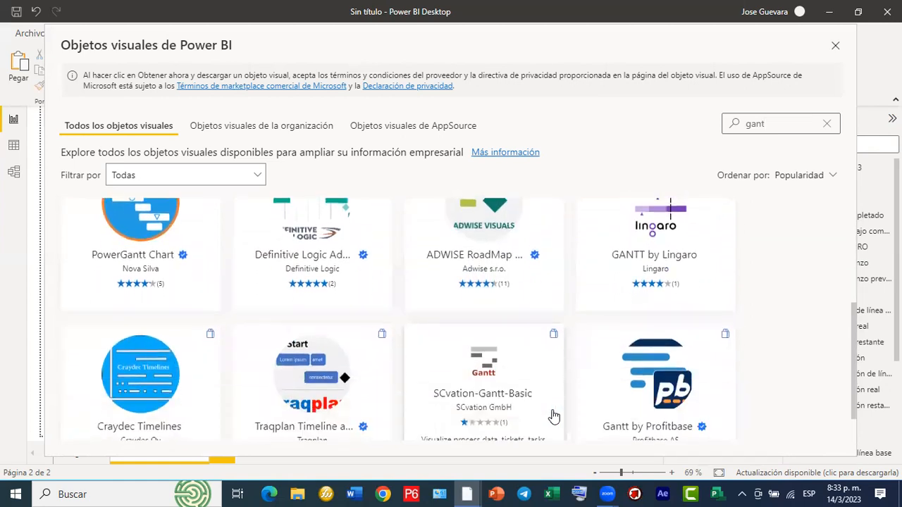
scroll(469, 349, up, 5)
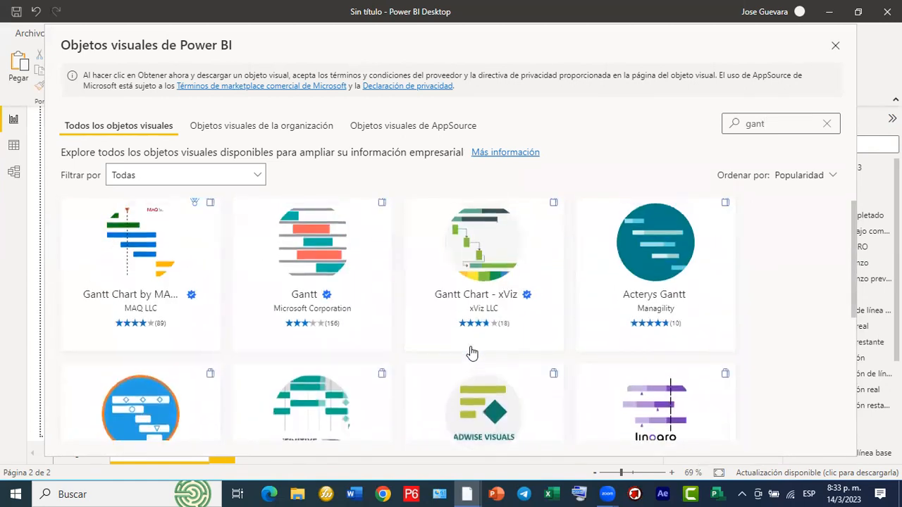
click(327, 243)
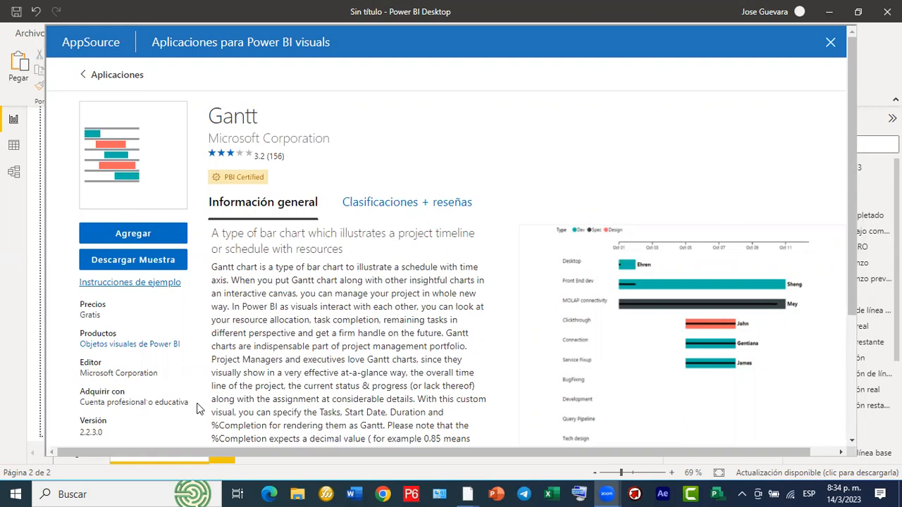
Step: Add Microsoft's Gantt visual to the report and accept the import confirmation
scroll(190, 416, down, 3)
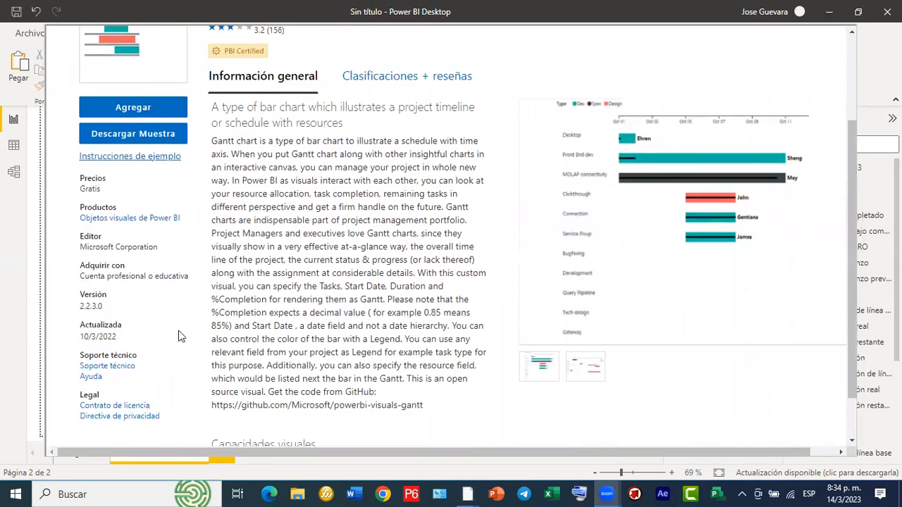
scroll(178, 330, up, 5)
click(151, 233)
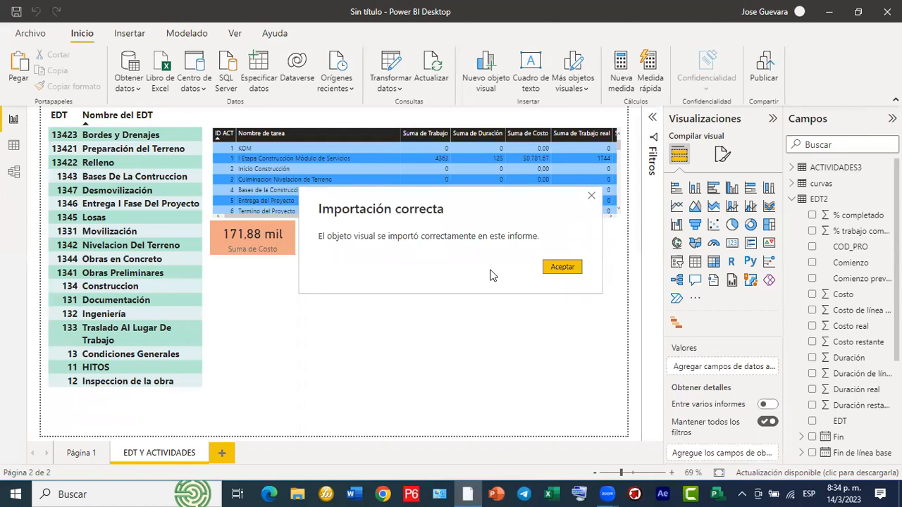
click(552, 272)
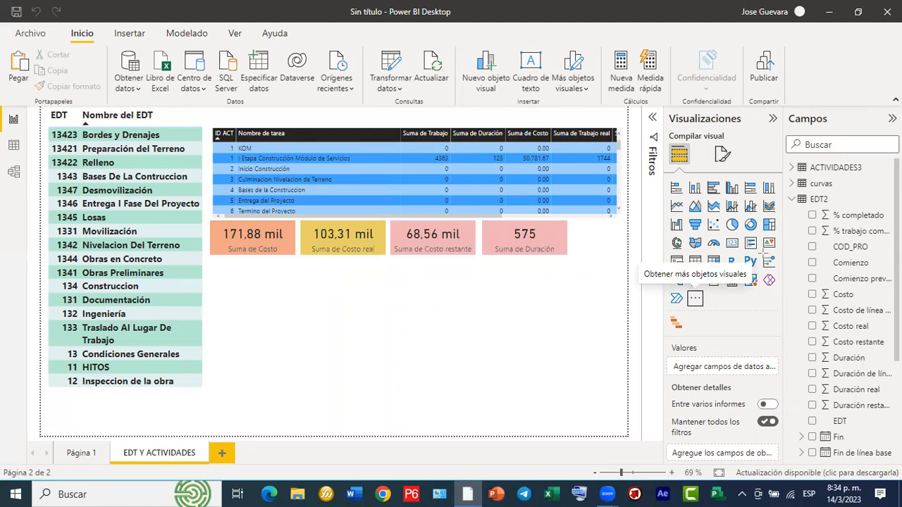
Step: Insert the Gantt visual below the cards, widen it to the activities table's right edge and shorten it to the EDT table's bottom
drag(854, 242, 691, 321)
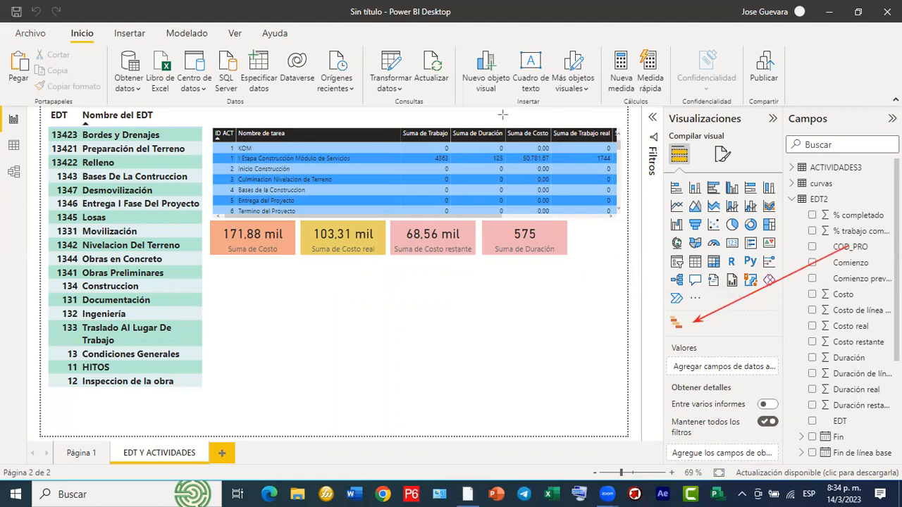
drag(657, 308, 695, 341)
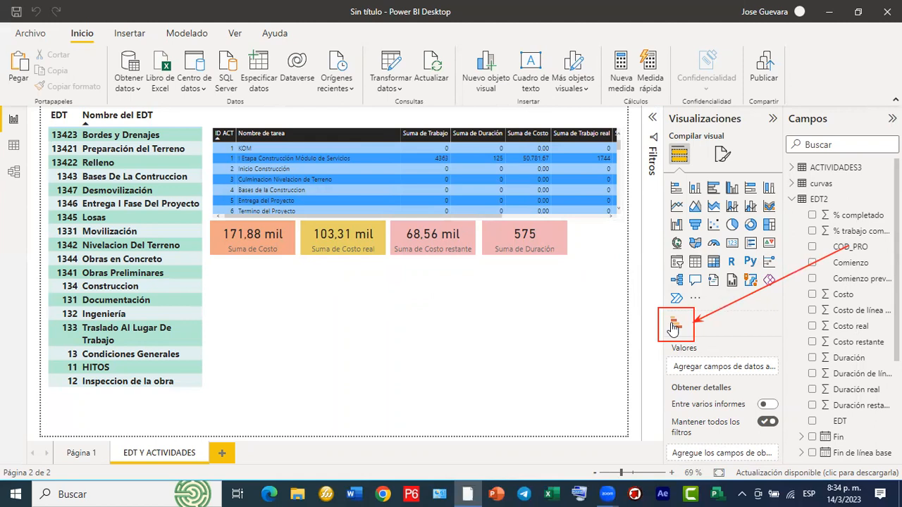
click(672, 328)
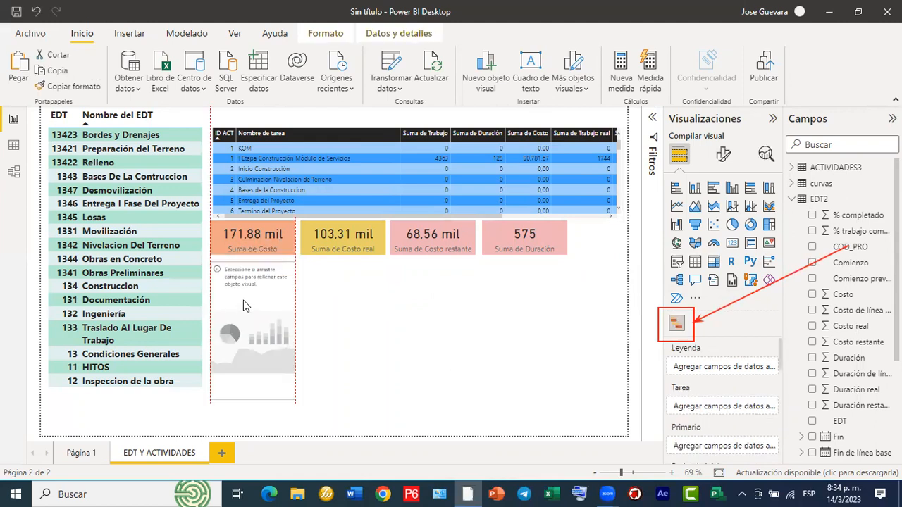
drag(524, 355, 620, 355)
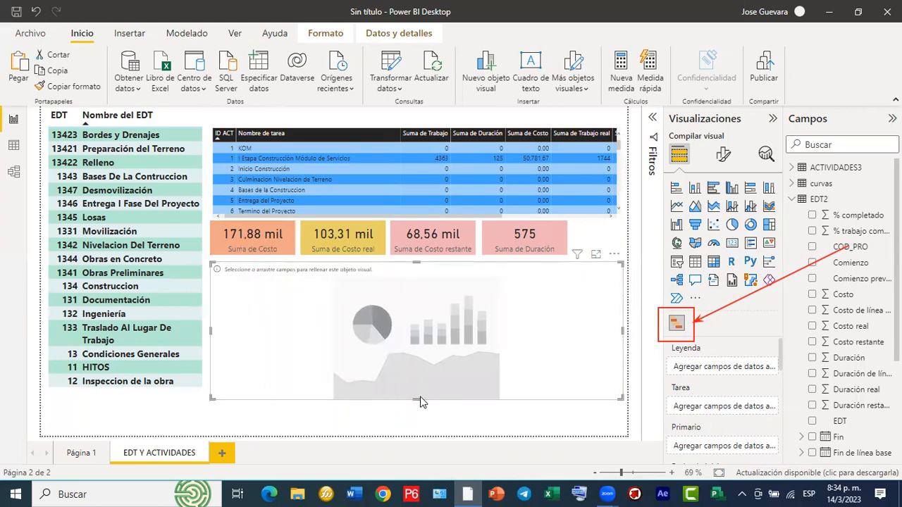
mouse_move(423, 391)
mouse_down()
mouse_move(418, 402)
mouse_move(425, 390)
mouse_up()
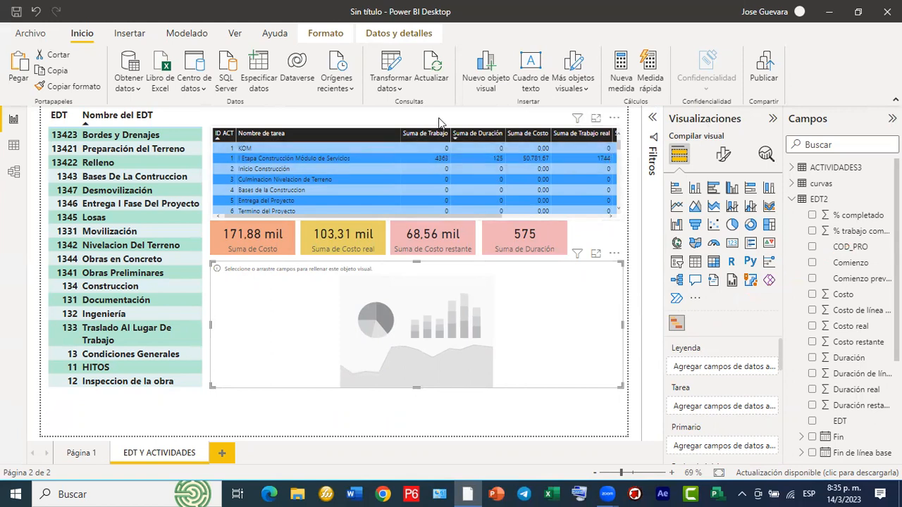
Step: Review the data fields the Gantt visual accepts, including legend, task, start date, end date and duration
drag(143, 226, 276, 310)
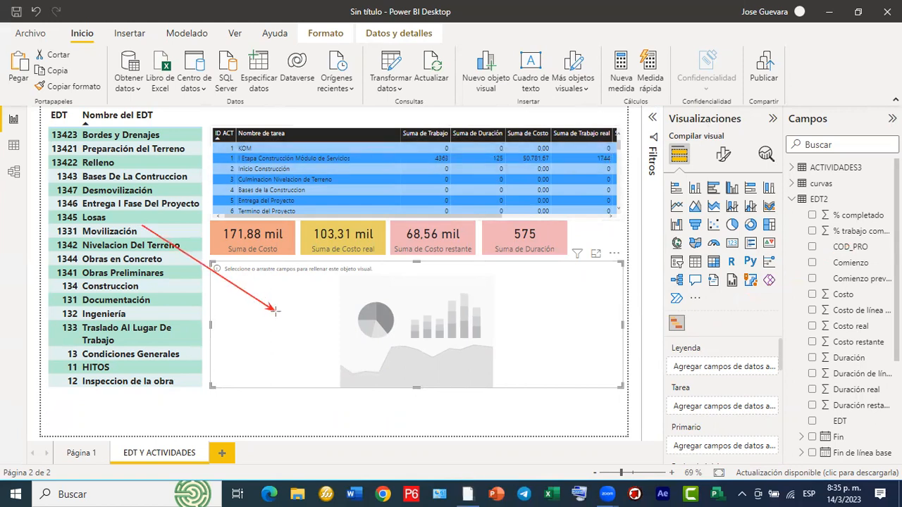
drag(162, 169, 302, 158)
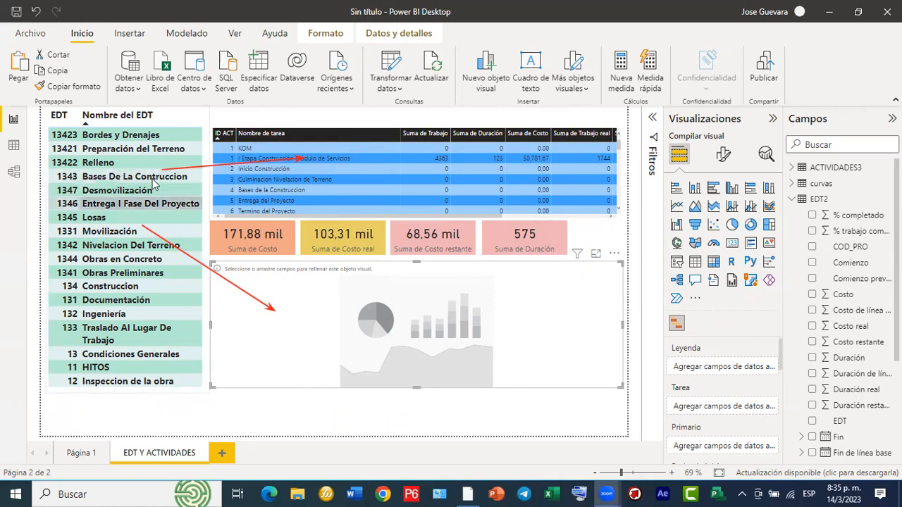
scroll(750, 406, down, 4)
scroll(750, 406, down, 5)
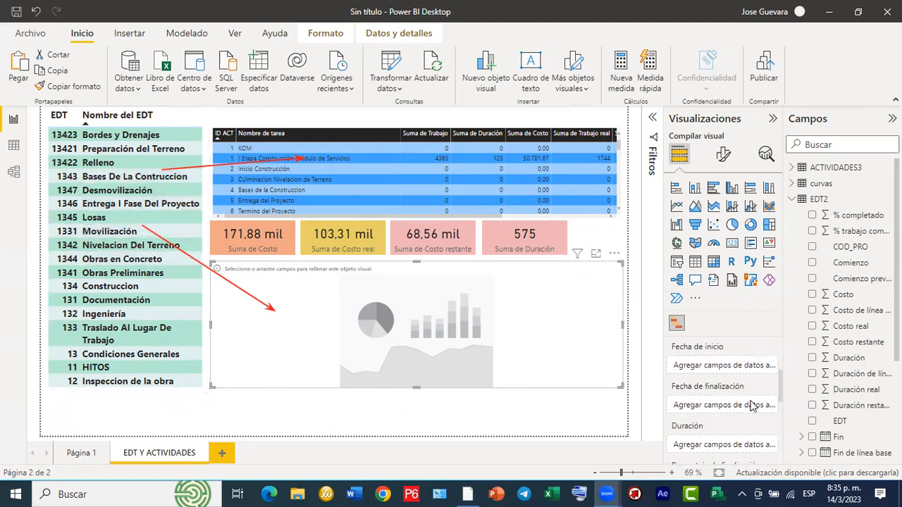
scroll(751, 406, up, 9)
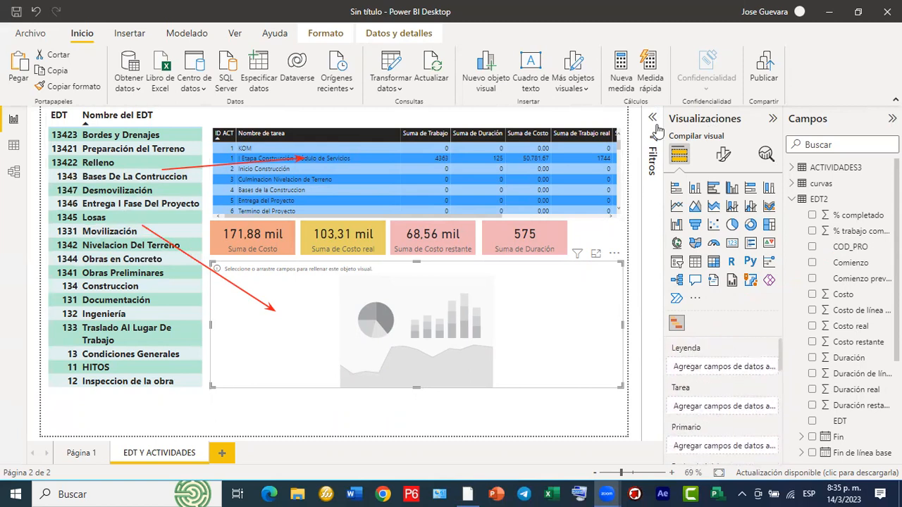
click(649, 168)
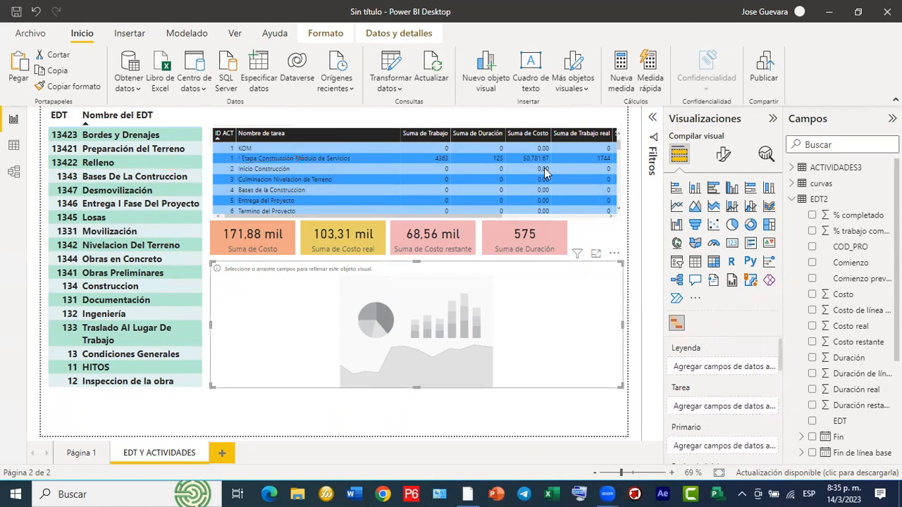
Step: Assign Nombre de tarea from the EDT2 table as the Gantt visual's Tarea field
mouse_move(503, 279)
mouse_down()
mouse_move(651, 336)
mouse_move(669, 356)
mouse_move(674, 442)
mouse_move(662, 345)
mouse_up()
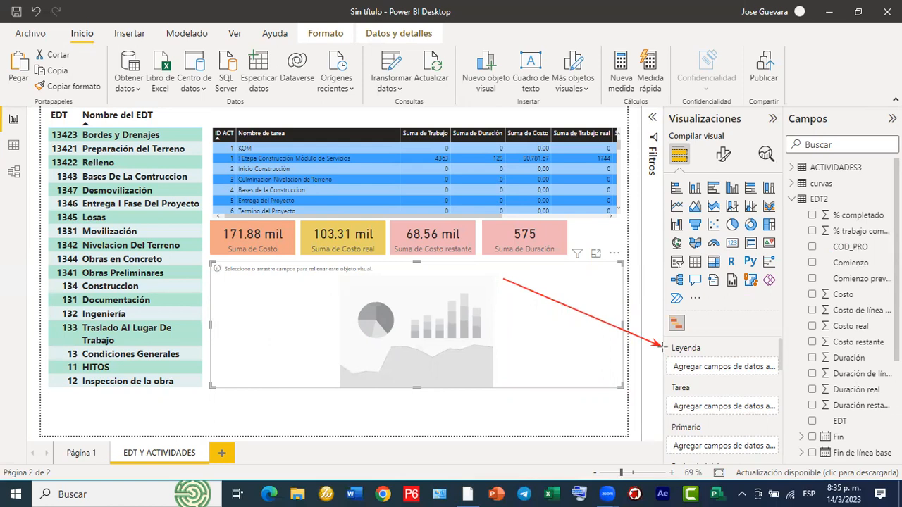
drag(662, 346, 667, 401)
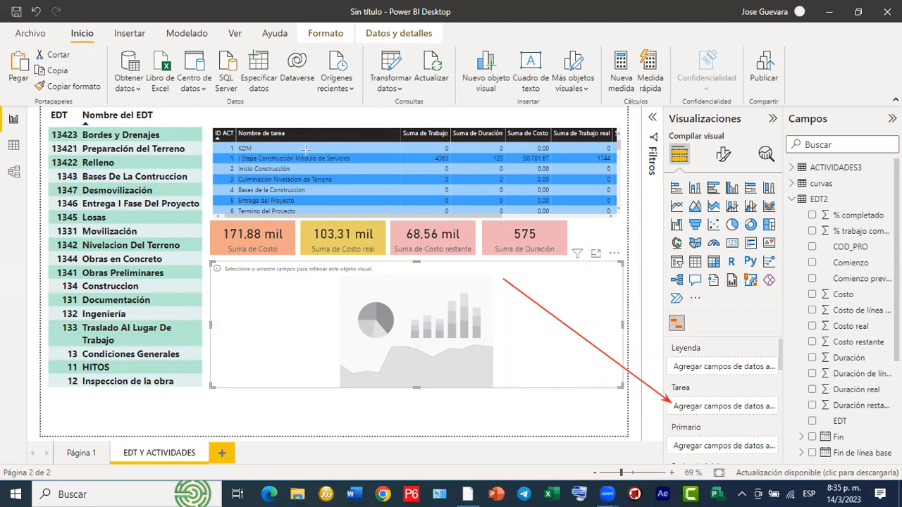
drag(133, 200, 285, 313)
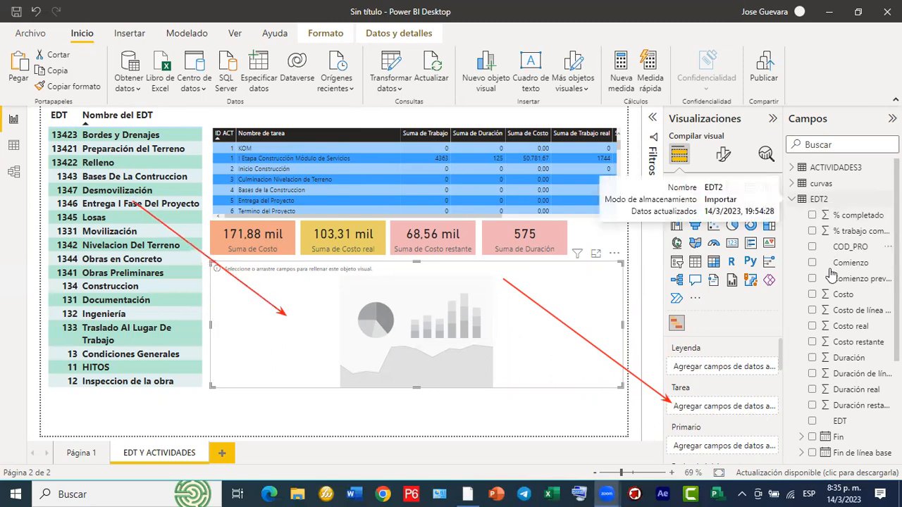
scroll(859, 384, down, 1)
scroll(859, 386, down, 1)
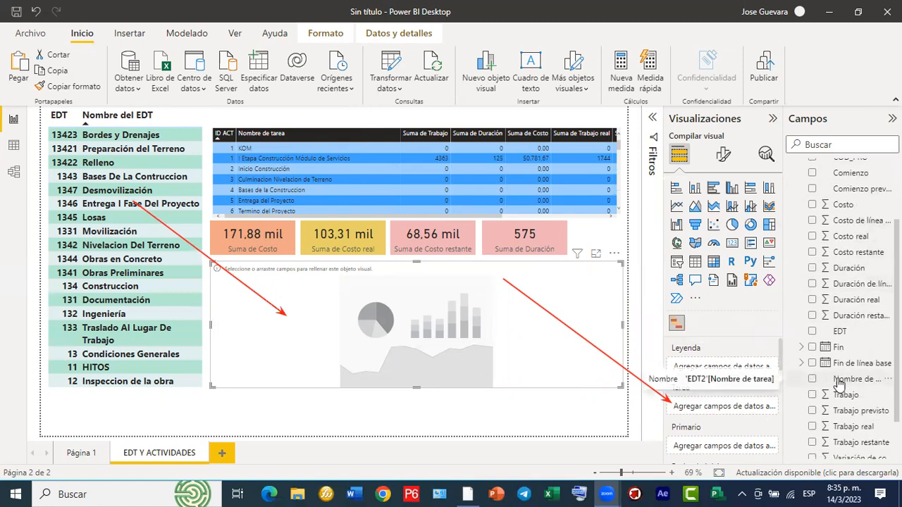
drag(836, 381, 723, 412)
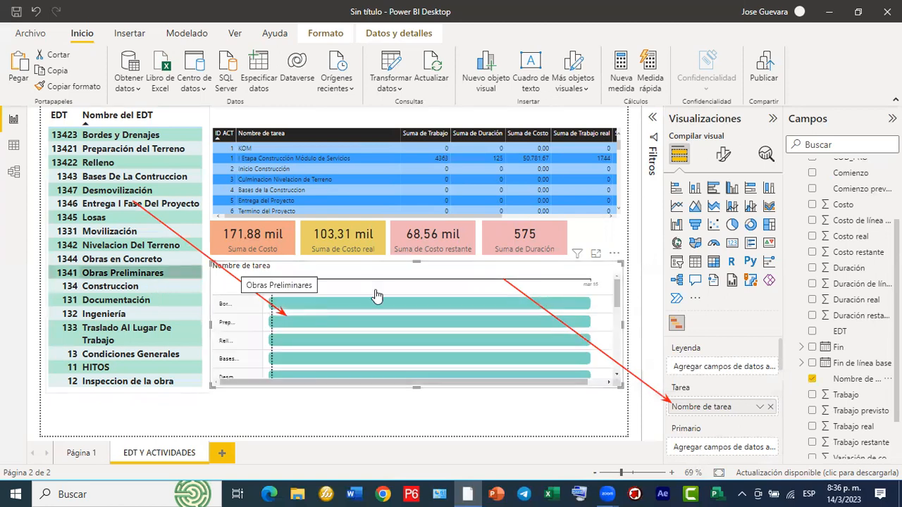
Step: Compare how the Comienzo and Fin fields of EDT2 are typed, for use as the Gantt's start and end dates
scroll(729, 367, down, 2)
scroll(729, 366, down, 2)
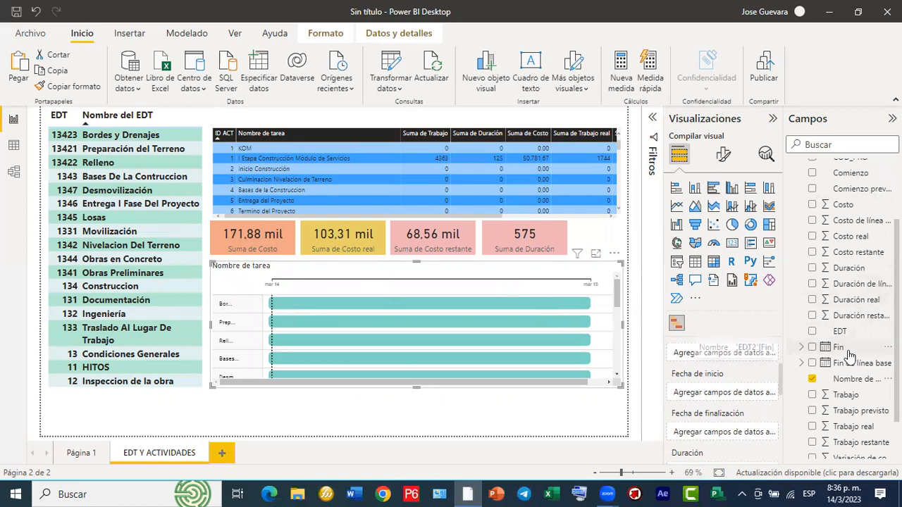
scroll(849, 354, up, 1)
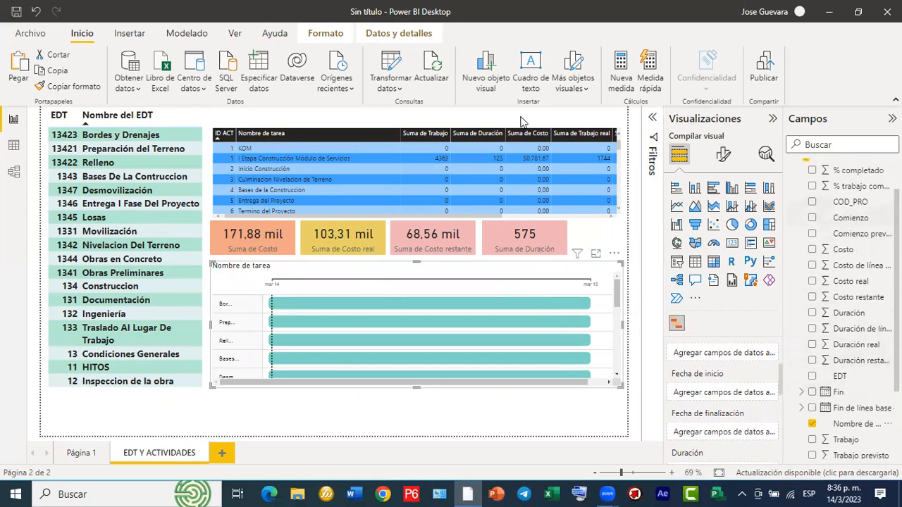
drag(800, 209, 890, 228)
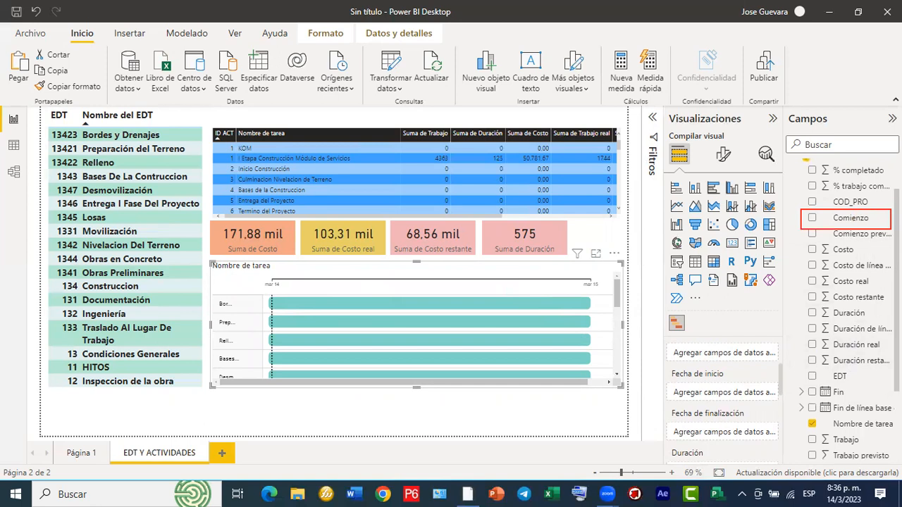
drag(798, 381, 891, 401)
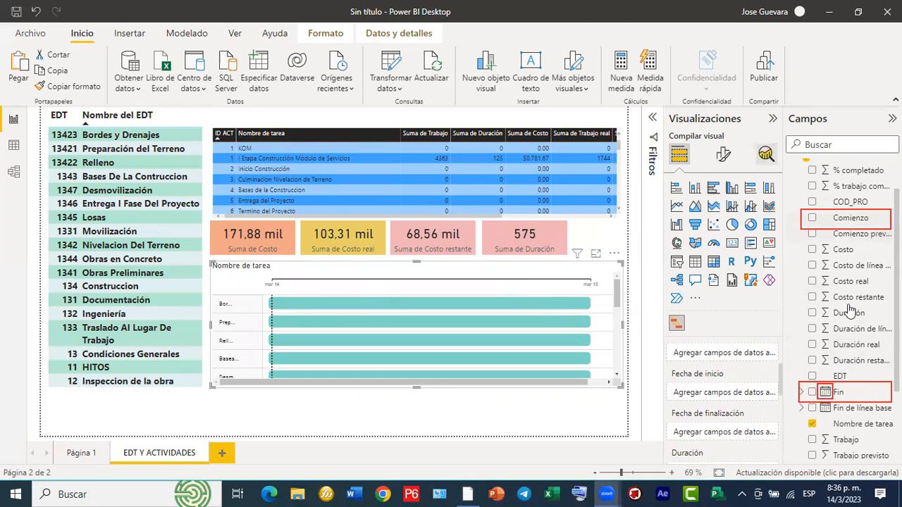
scroll(849, 311, up, 2)
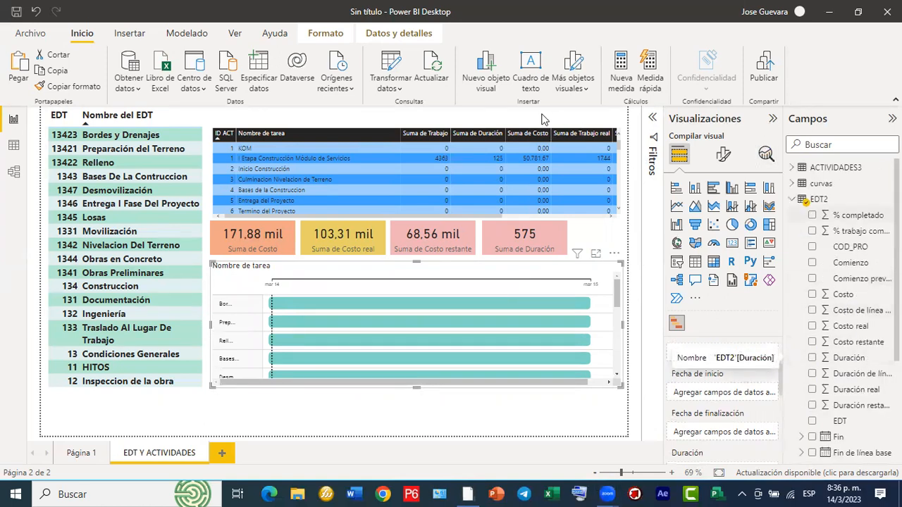
Step: Open the EDT2 table's query in the Power Query Editor
mouse_move(782, 190)
mouse_down()
mouse_move(821, 208)
mouse_move(895, 208)
mouse_up()
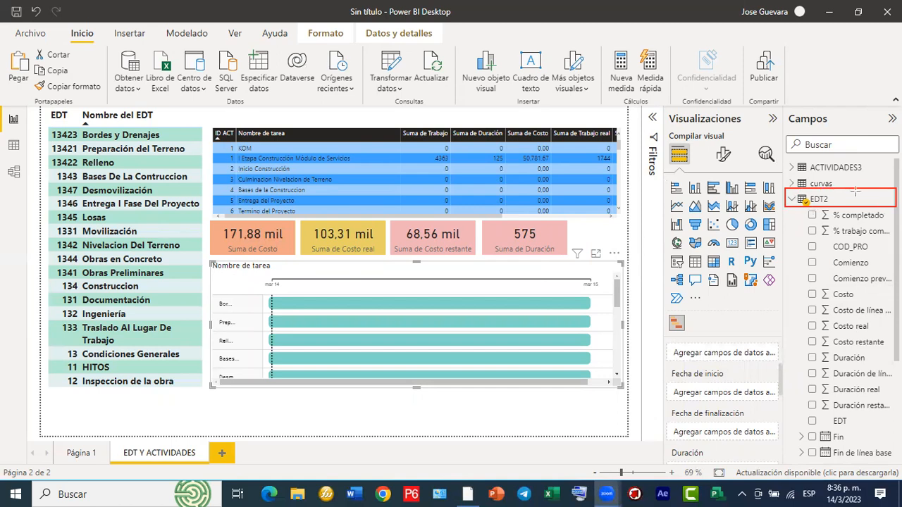
right_click(817, 201)
click(749, 275)
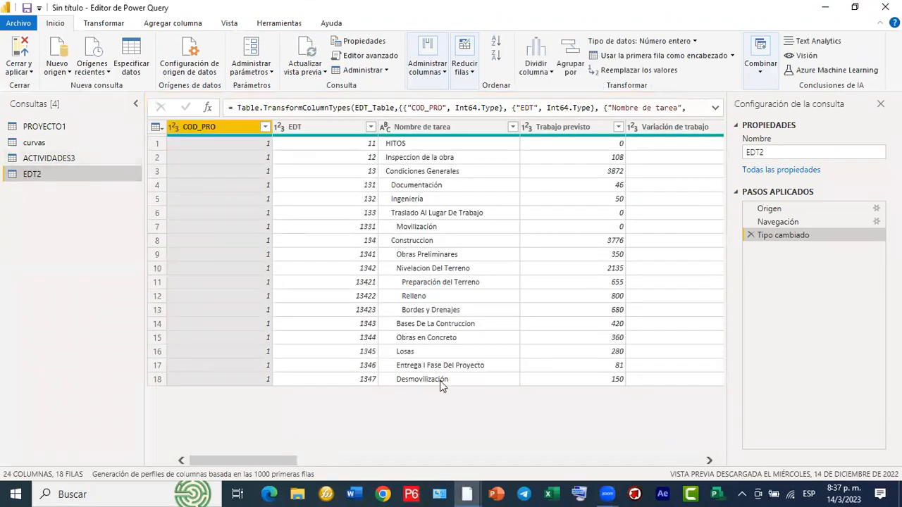
Step: Set the Comienzo column's data type to Fecha and apply the query changes to the report
drag(276, 462, 692, 488)
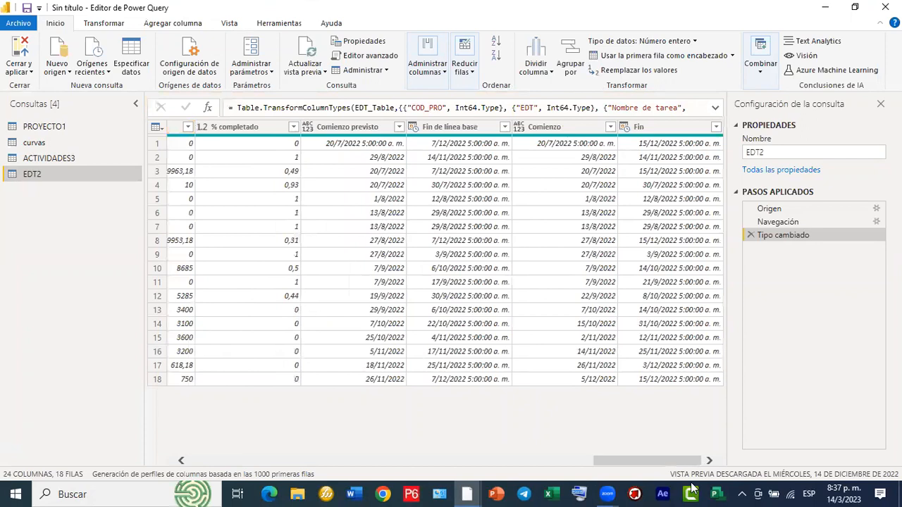
click(550, 130)
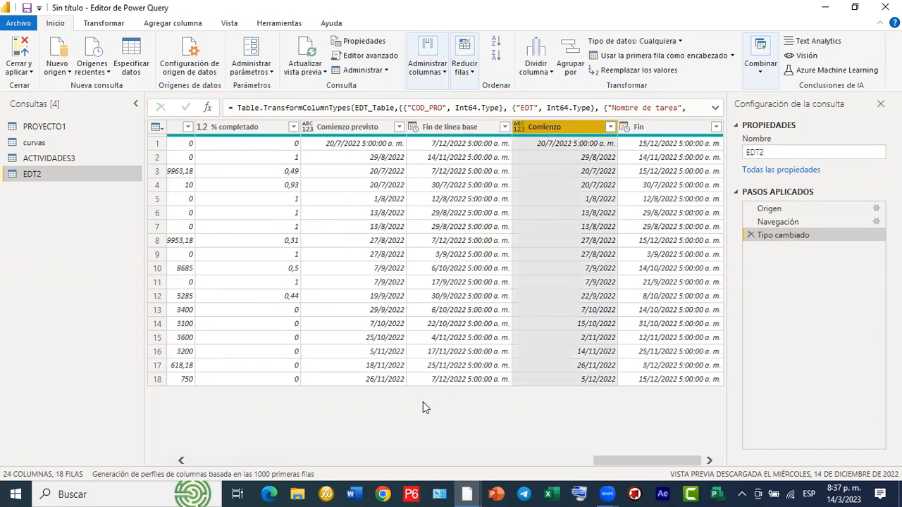
mouse_move(550, 127)
mouse_down()
mouse_move(105, 25)
mouse_move(138, 51)
mouse_move(201, 53)
mouse_move(153, 55)
mouse_move(64, 30)
mouse_move(620, 64)
mouse_move(608, 42)
mouse_up()
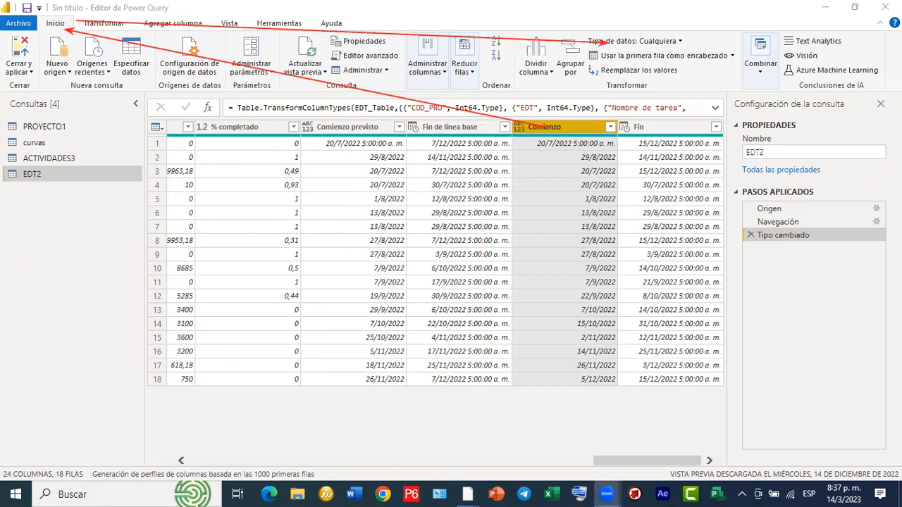
click(681, 41)
click(681, 40)
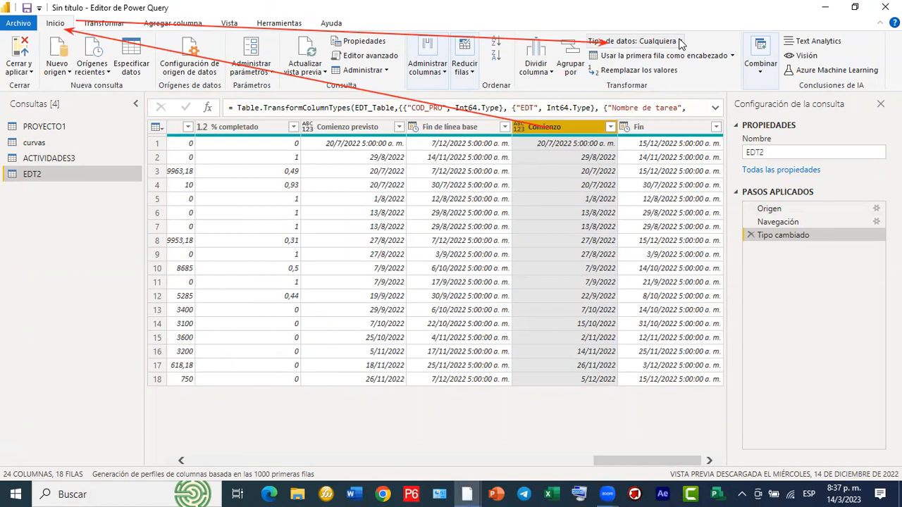
click(620, 130)
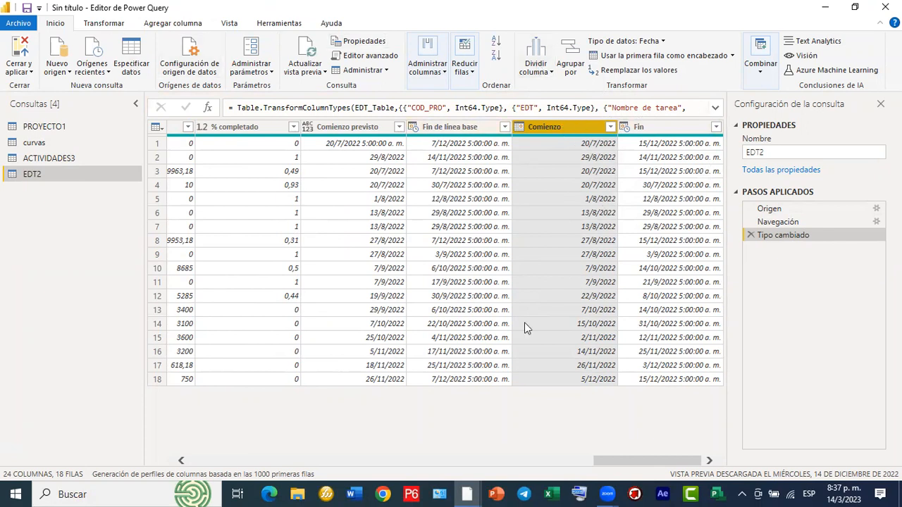
drag(563, 250, 24, 45)
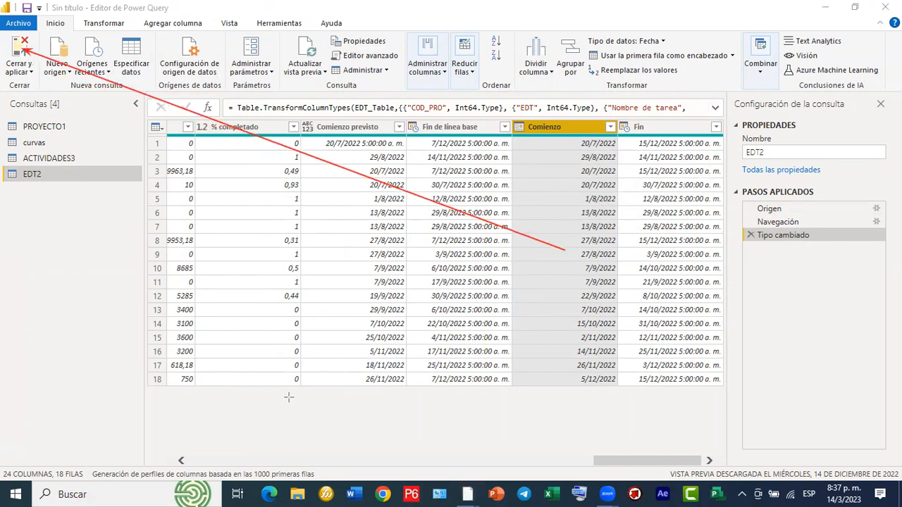
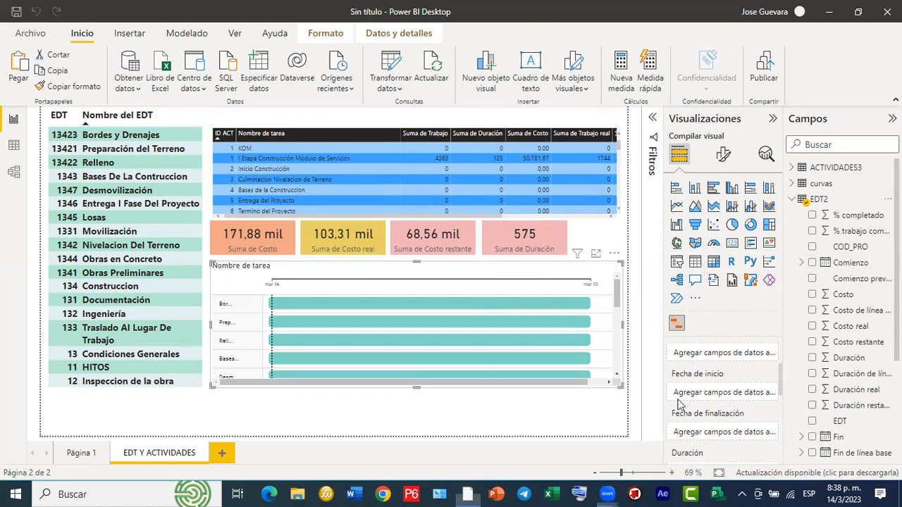
Step: Assign Comienzo as the Gantt visual's Fecha de inicio and Fin as its Fecha de finalización
drag(849, 262, 727, 398)
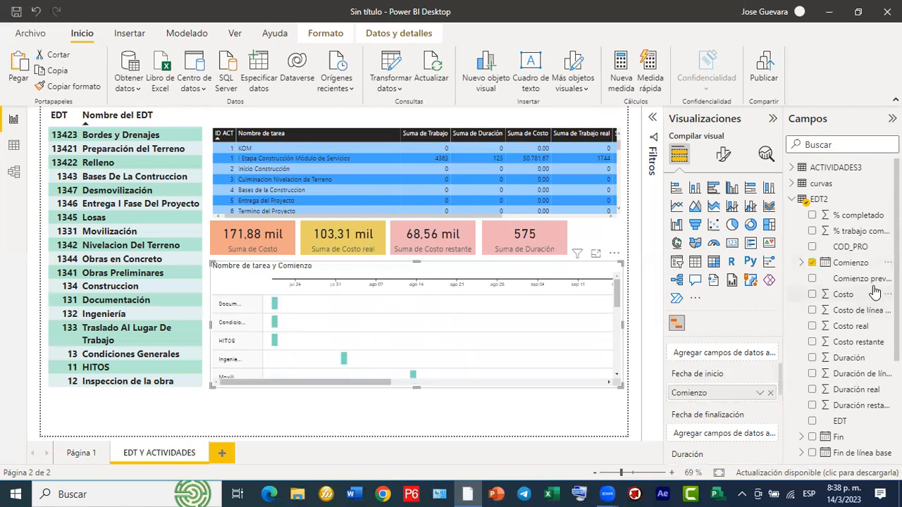
scroll(873, 291, down, 3)
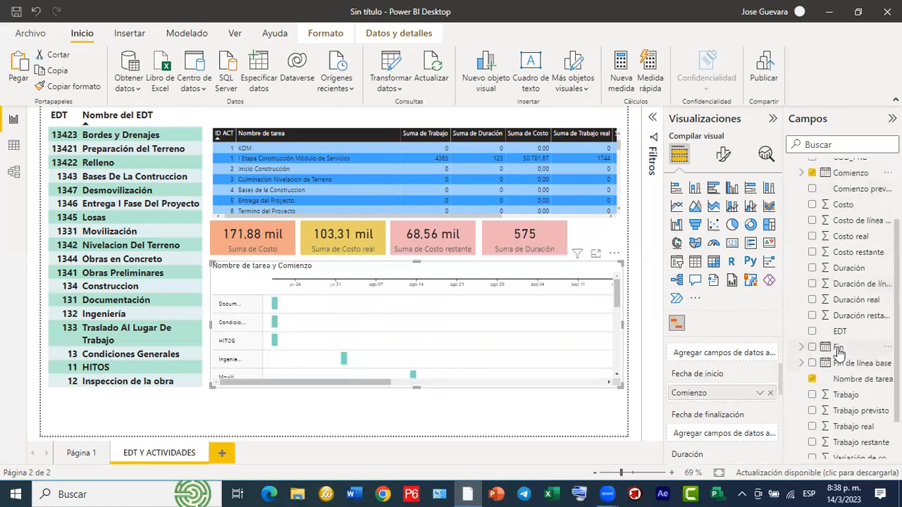
drag(831, 347, 720, 437)
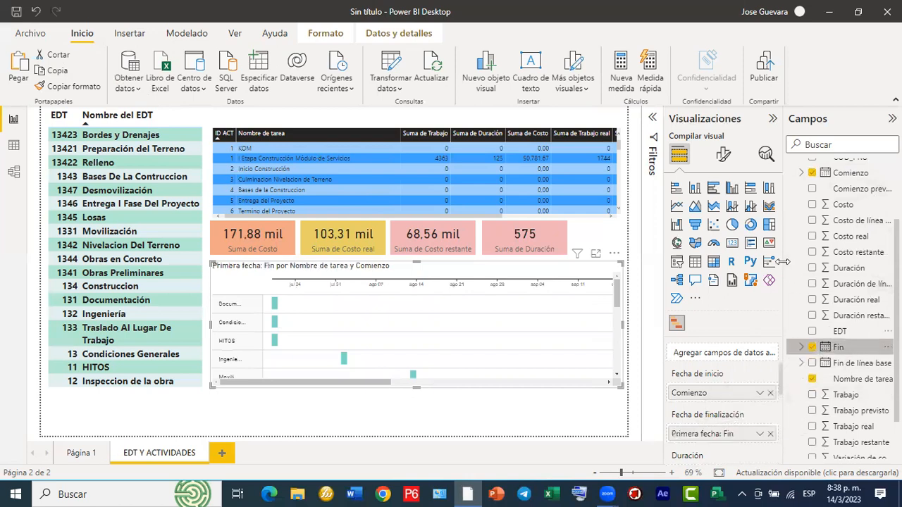
Step: Try to assign EDT2's Duración field as the Gantt visual's Duración
drag(837, 271, 719, 441)
drag(734, 340, 838, 273)
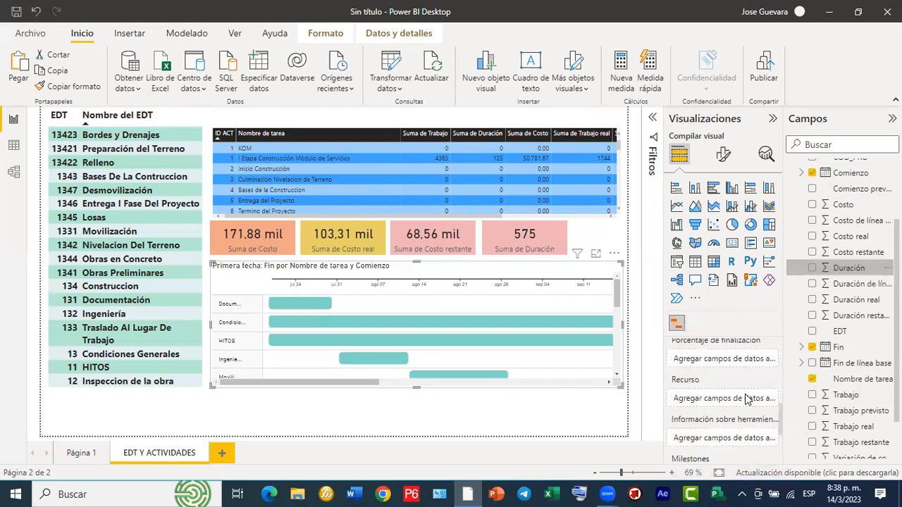
scroll(746, 398, up, 3)
scroll(747, 398, up, 2)
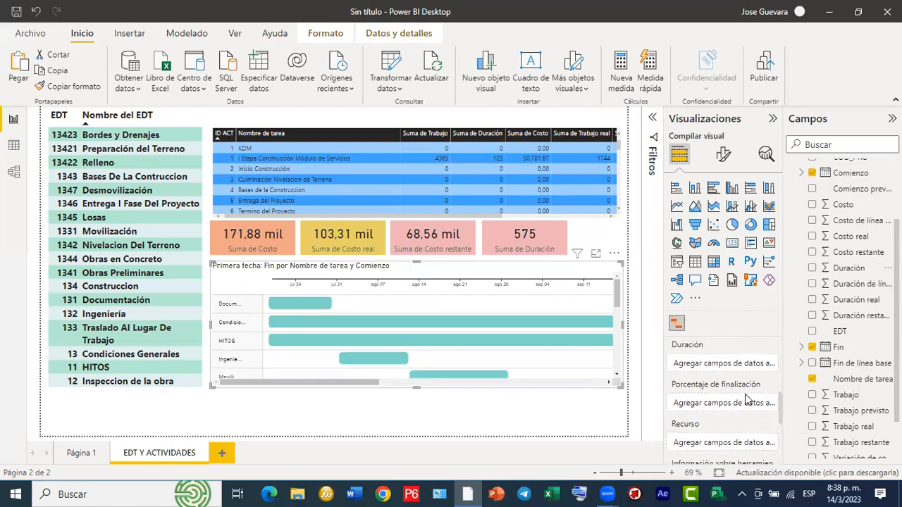
drag(853, 270, 727, 383)
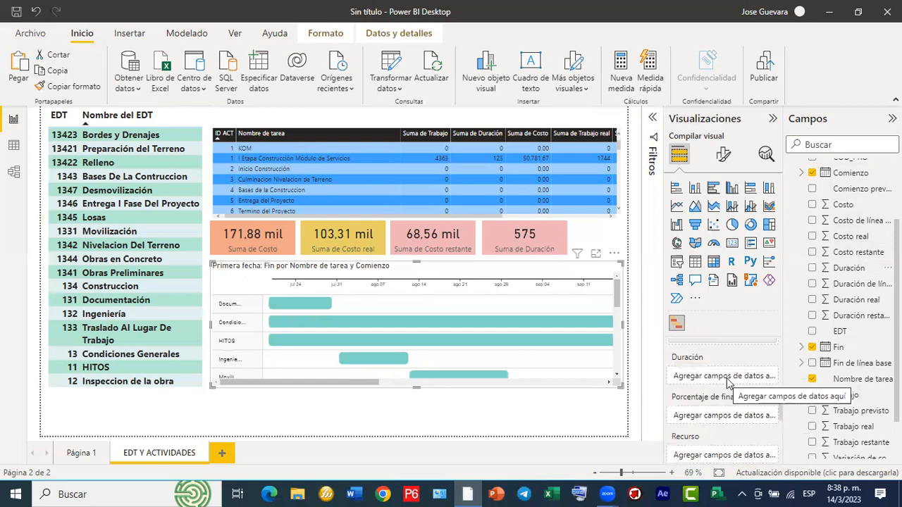
drag(829, 269, 707, 378)
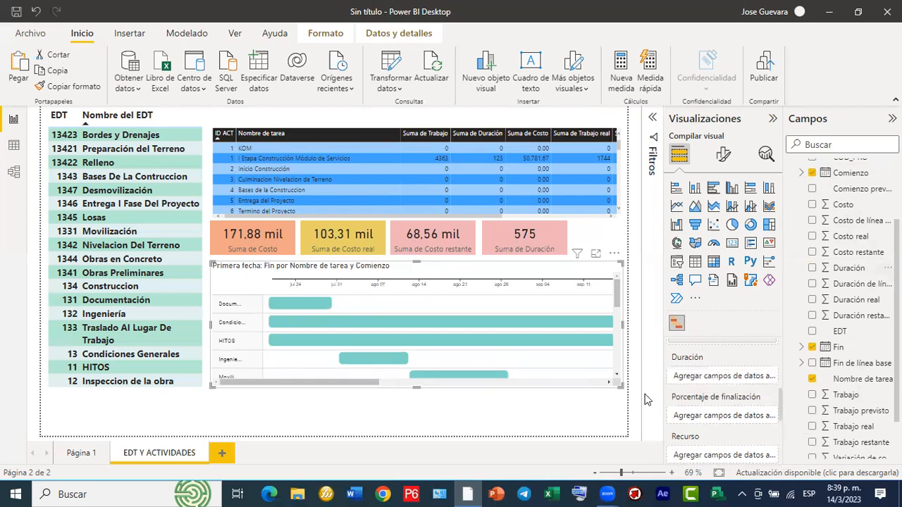
Step: Add EDT2's Duración field to the Gantt visual as its Porcentaje de finalización
scroll(732, 356, up, 2)
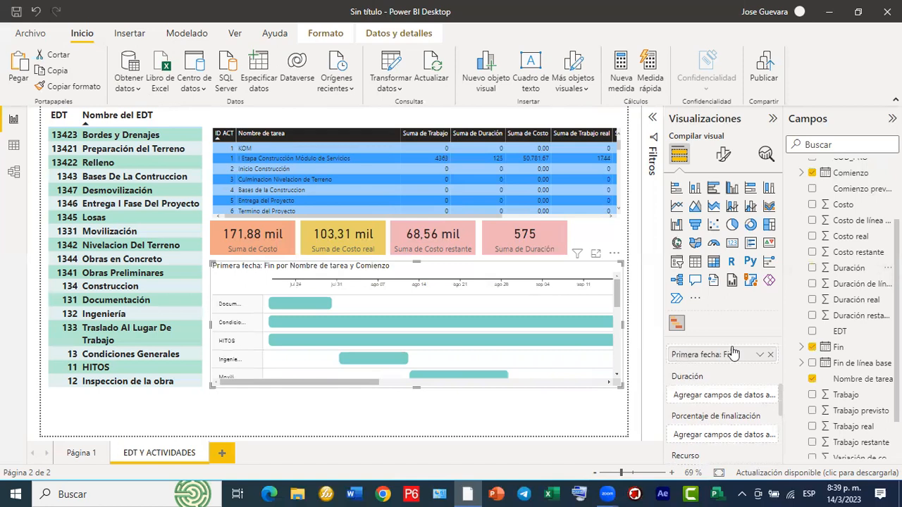
scroll(790, 383, up, 1)
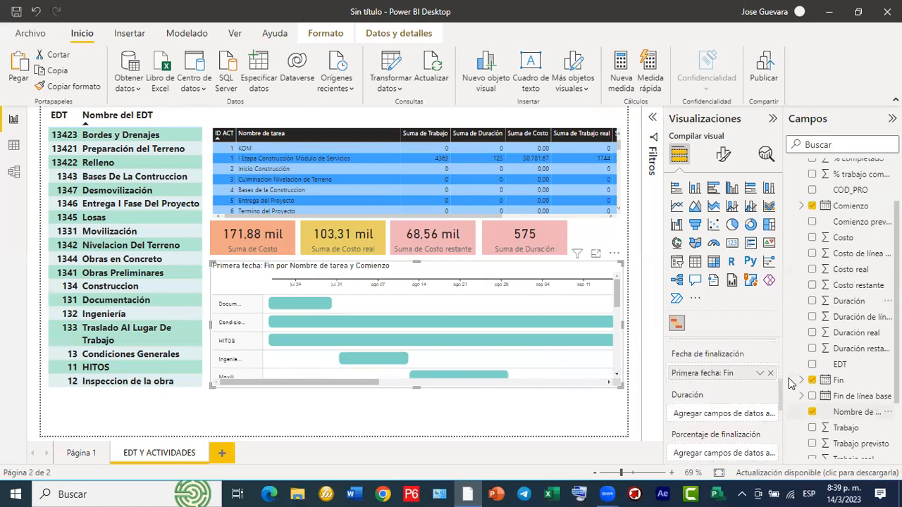
scroll(723, 380, up, 1)
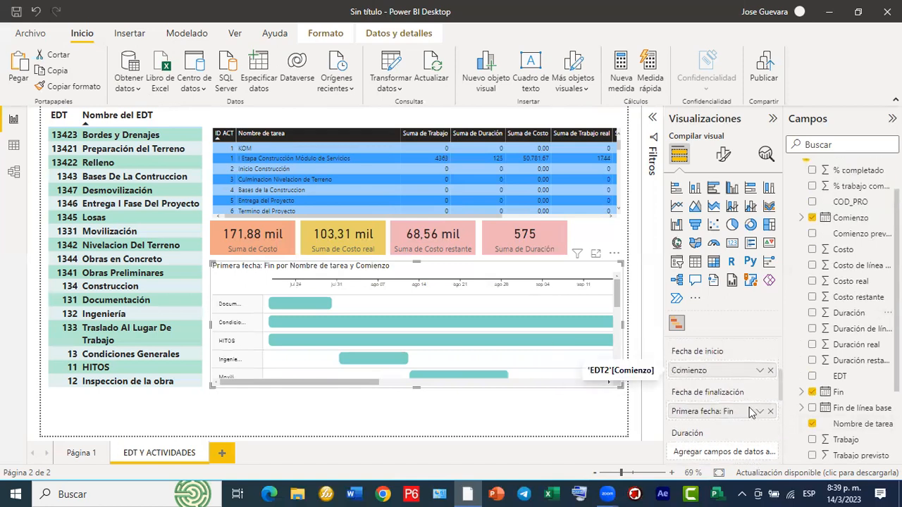
scroll(707, 413, down, 1)
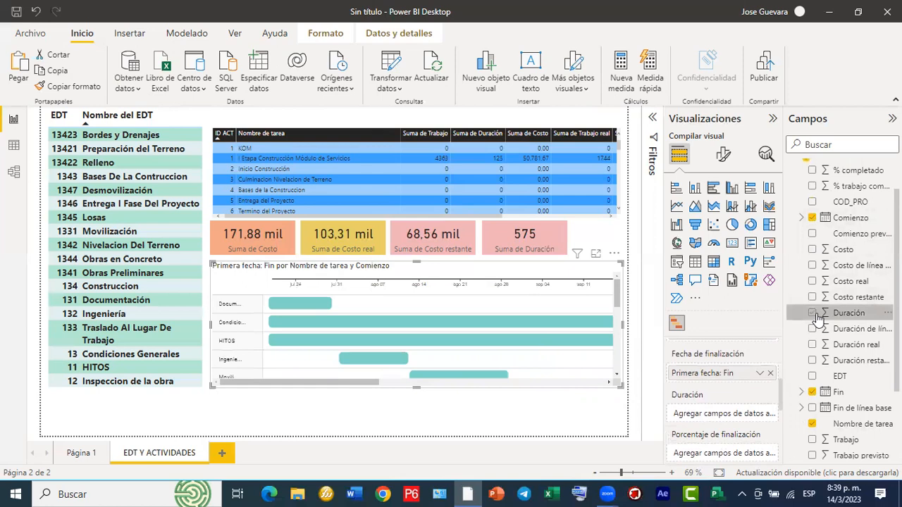
drag(815, 315, 698, 428)
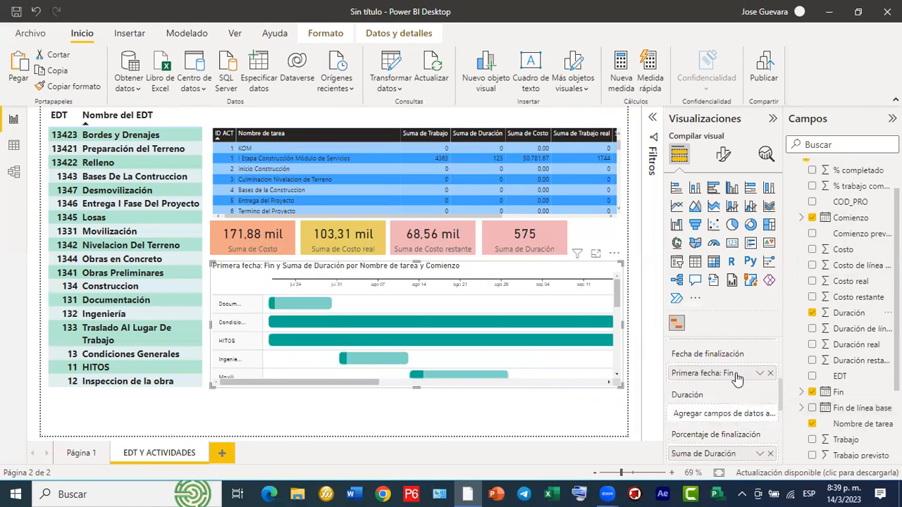
Step: Try to move Suma de Duración from Porcentaje de finalización to the Gantt's Duración, and remove it from the visual
scroll(737, 379, down, 1)
scroll(737, 393, down, 1)
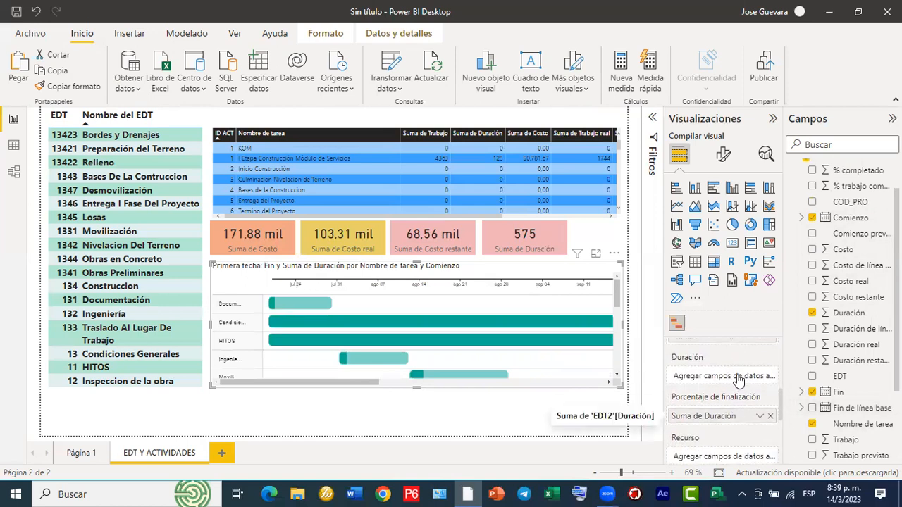
mouse_move(725, 371)
mouse_down()
mouse_move(717, 377)
mouse_move(737, 377)
mouse_up()
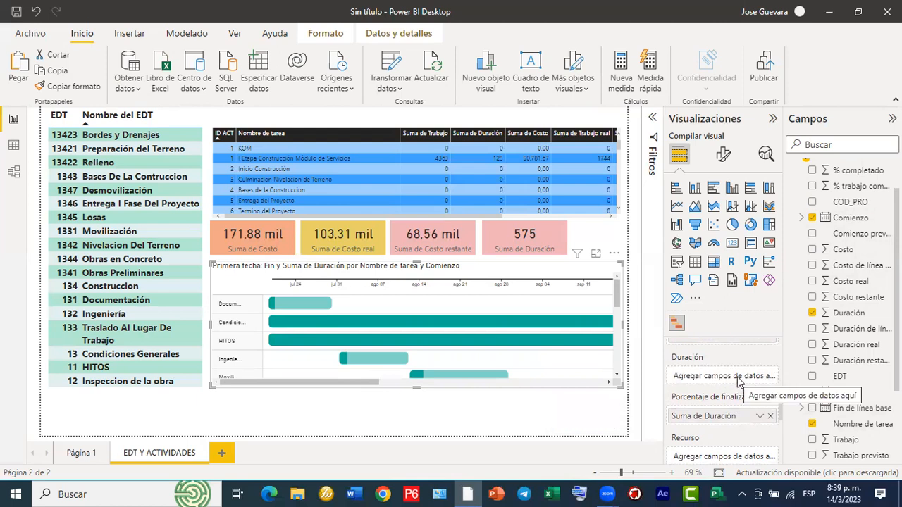
drag(734, 417, 742, 372)
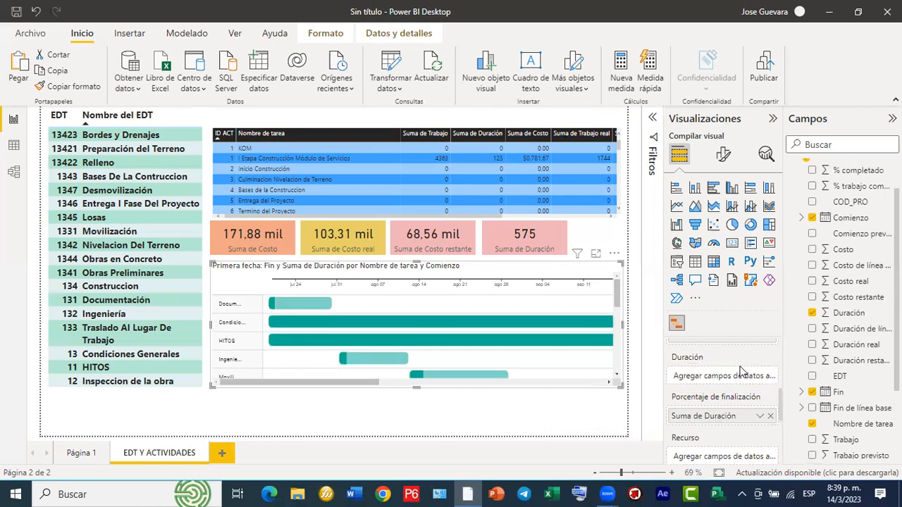
click(771, 416)
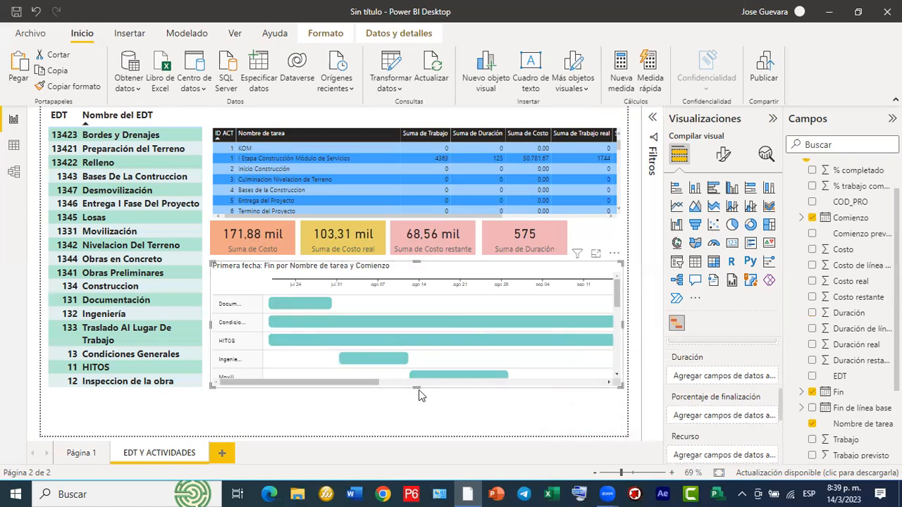
Step: Extend the Gantt visual down almost to the page's lower border and look over its task bars
drag(418, 384, 415, 438)
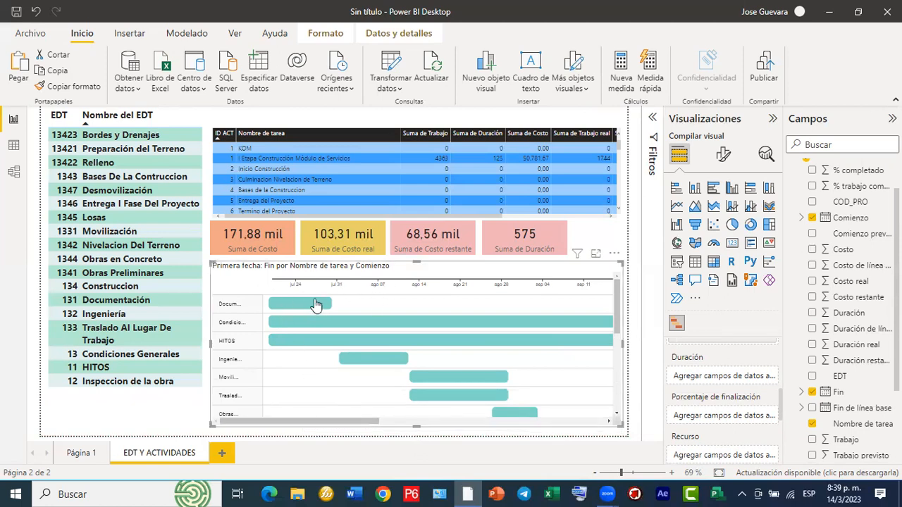
mouse_move(321, 303)
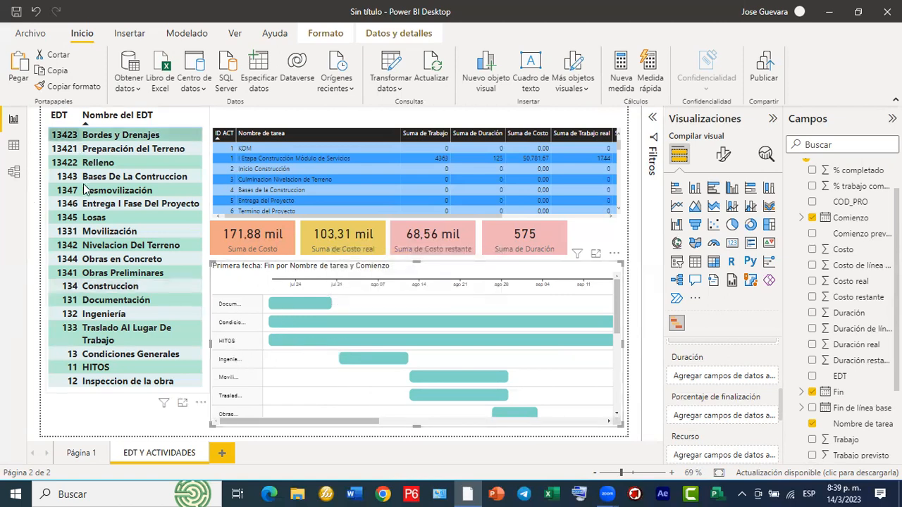
drag(391, 422, 243, 422)
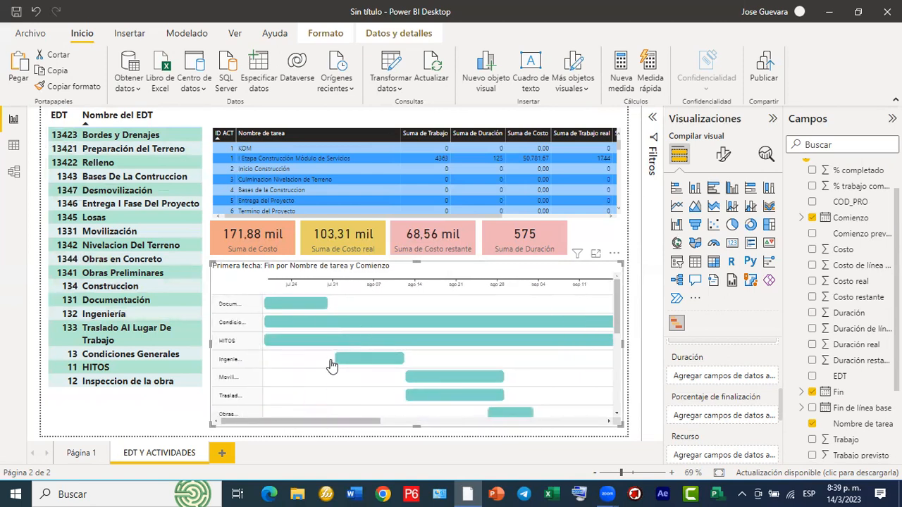
scroll(266, 382, down, 1)
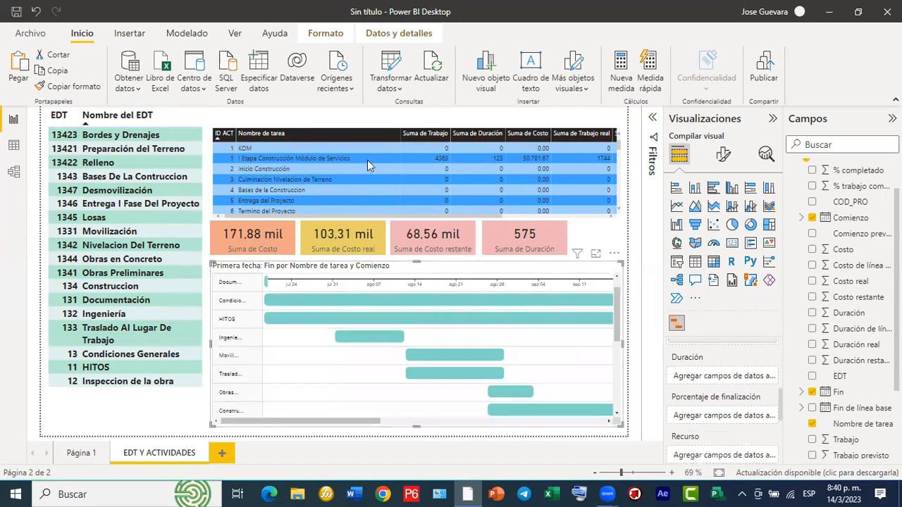
drag(422, 331, 723, 156)
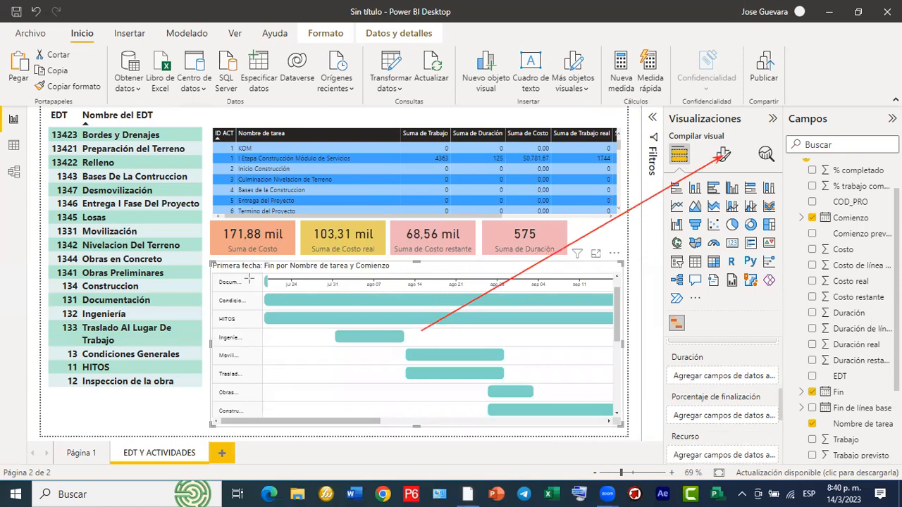
drag(220, 281, 375, 283)
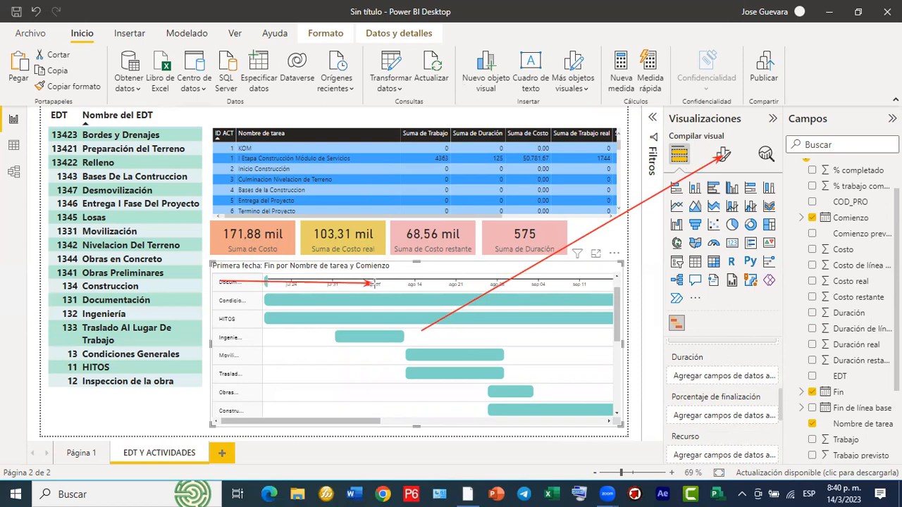
Step: Turn off the Gantt visual's title in its general formatting options
click(723, 155)
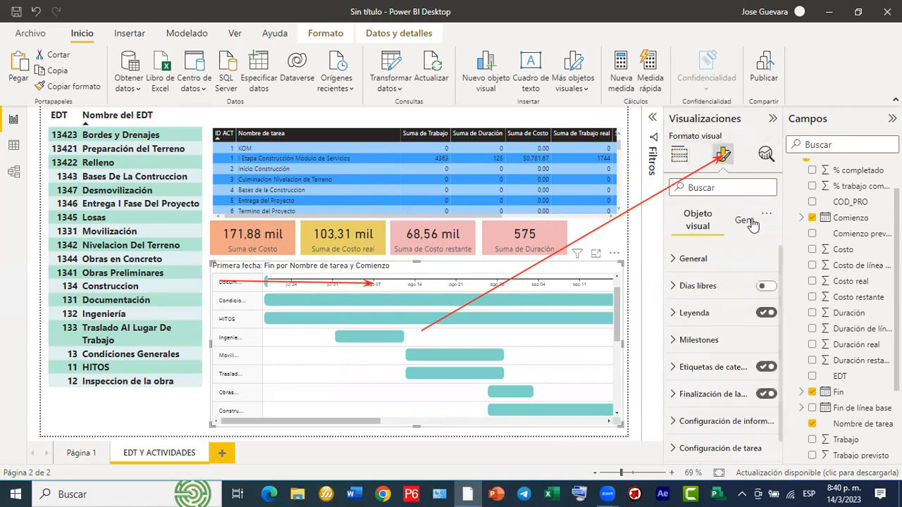
scroll(689, 309, down, 1)
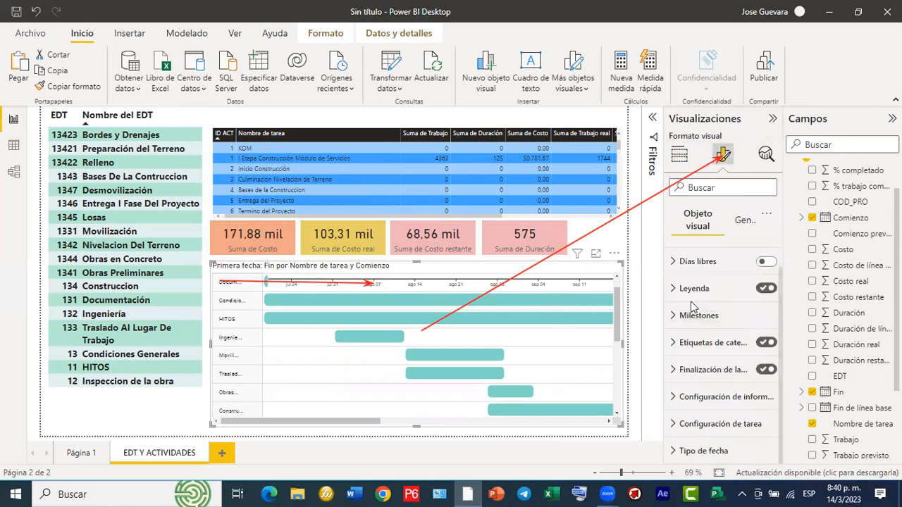
click(748, 222)
click(765, 286)
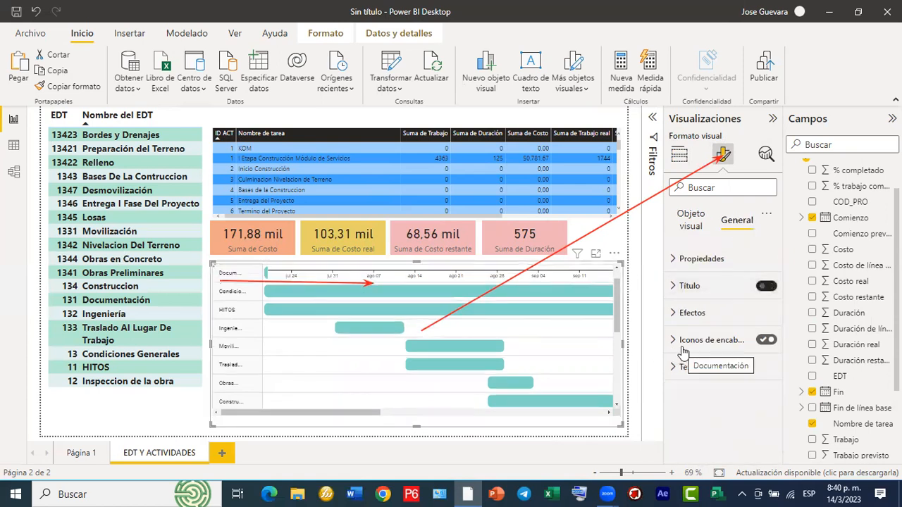
Step: Examine the Gantt's formatting options for duration units, task colour and height, and tooltip date format, looking for the task label settings
click(697, 233)
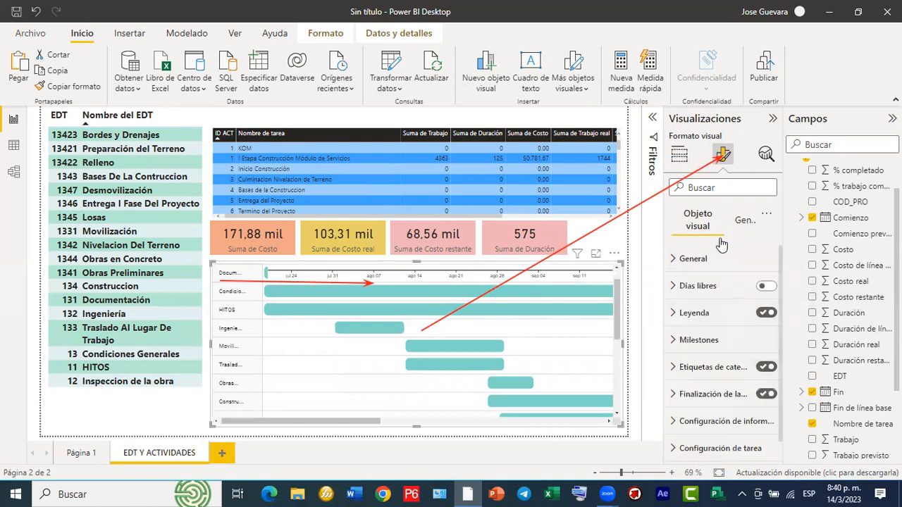
click(671, 259)
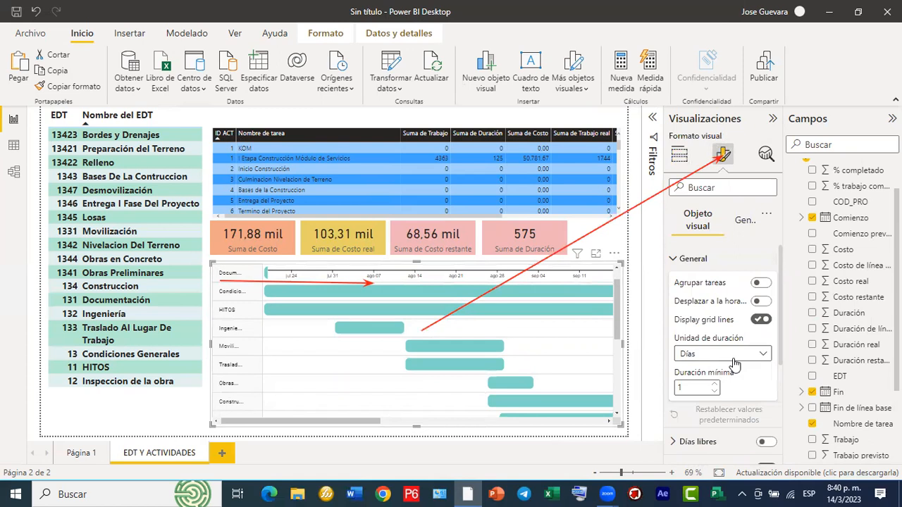
scroll(736, 365, down, 1)
scroll(739, 366, down, 1)
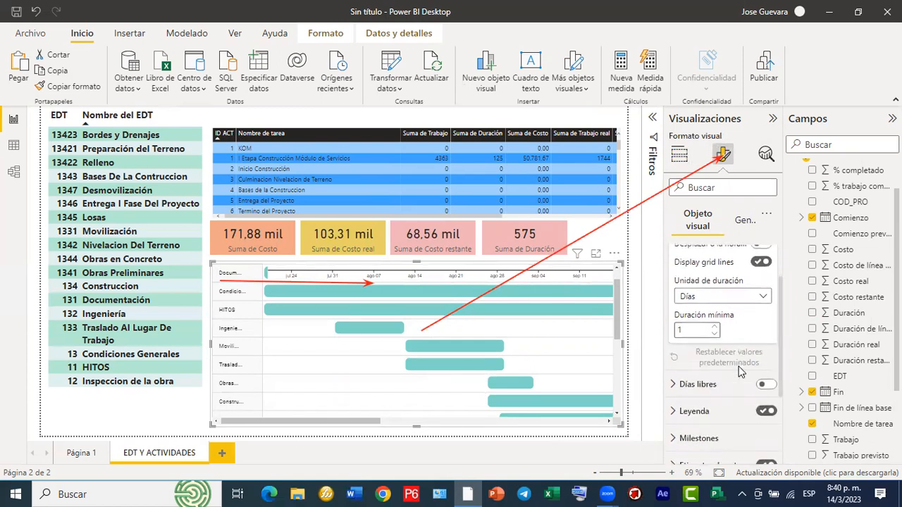
scroll(739, 372, down, 1)
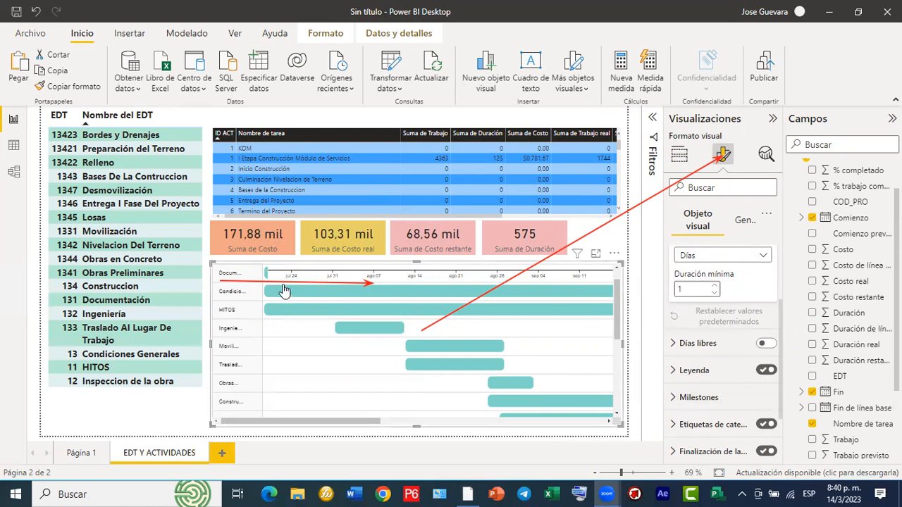
mouse_move(274, 293)
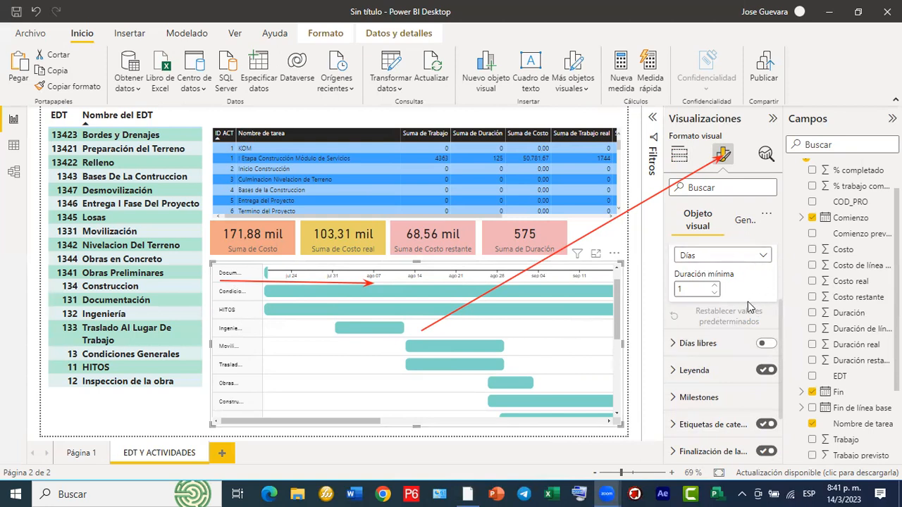
scroll(750, 317, down, 1)
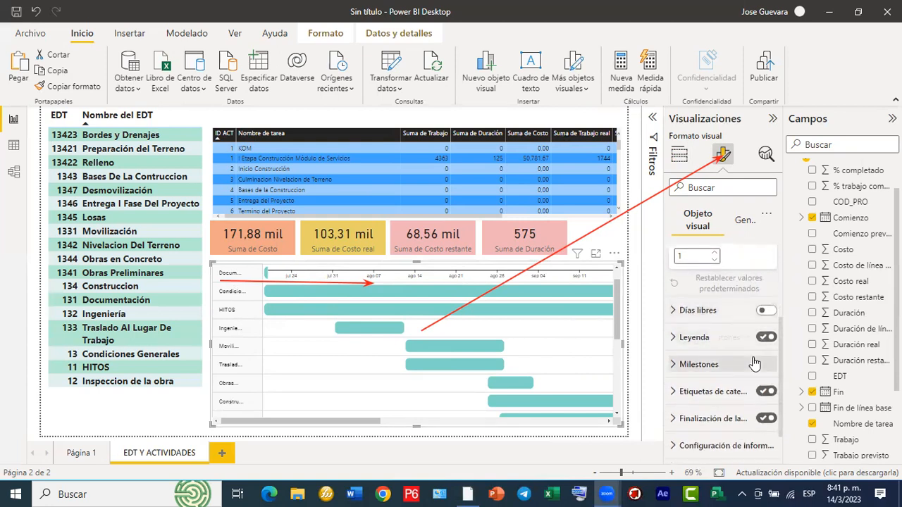
scroll(722, 417, down, 2)
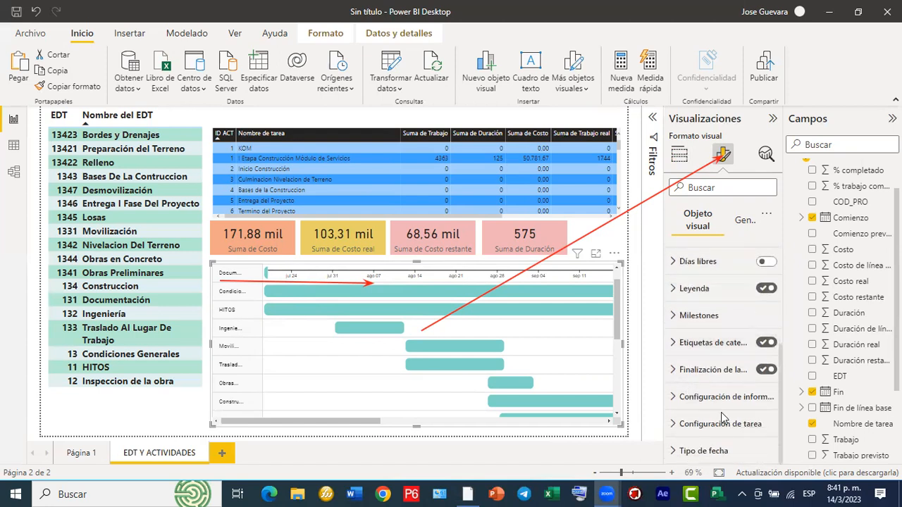
click(677, 426)
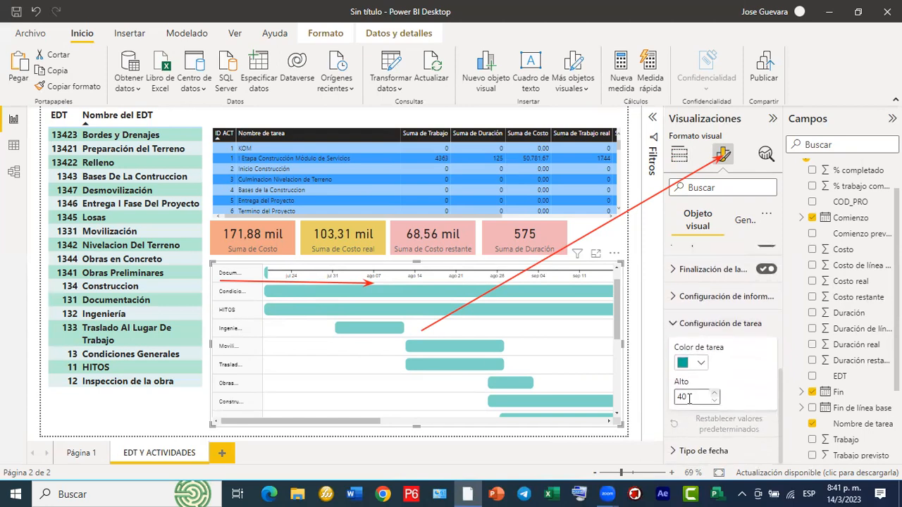
click(671, 297)
scroll(693, 396, down, 2)
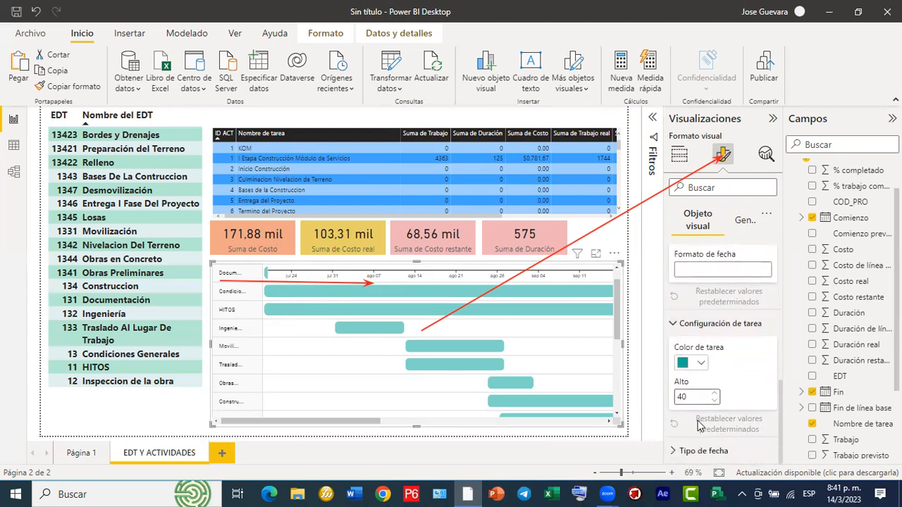
scroll(696, 423, up, 5)
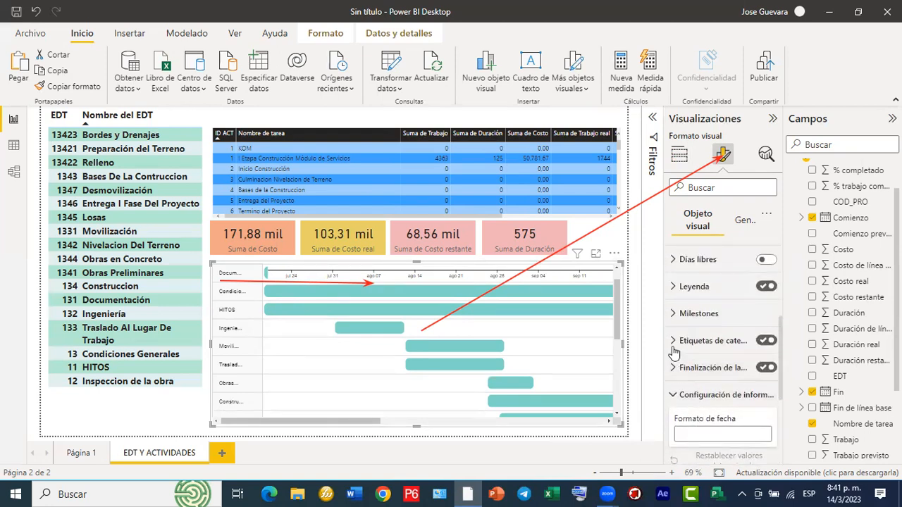
Step: Set the width (Ancho) of the Gantt's category labels to 240 so full task names fit
click(674, 343)
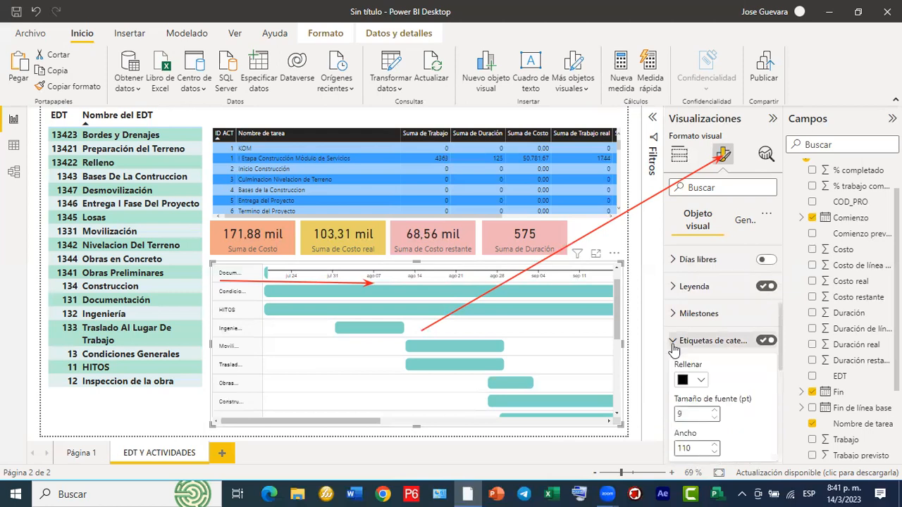
scroll(684, 366, down, 2)
drag(693, 383, 670, 384)
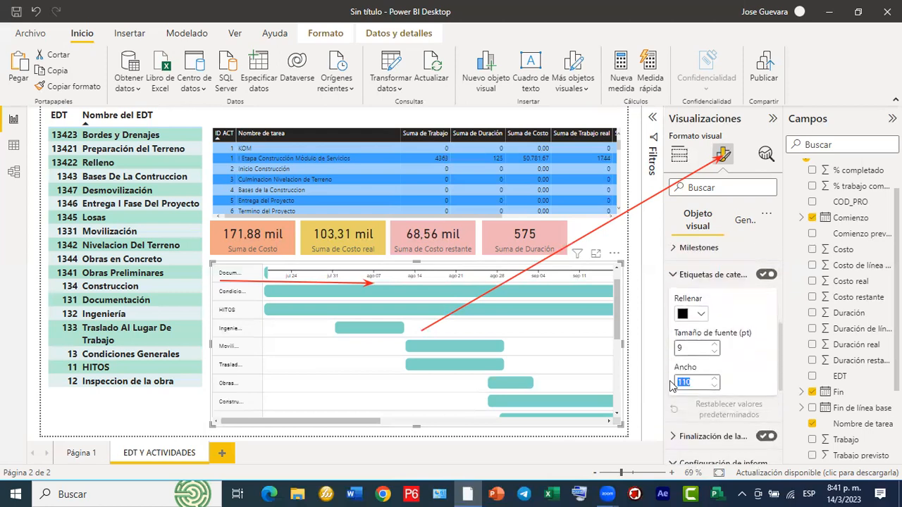
text(240)
key(Return)
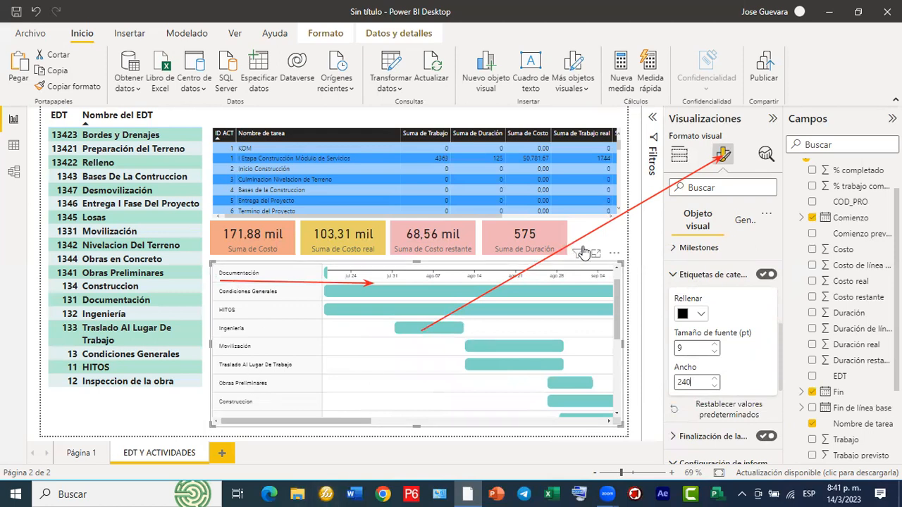
Step: Set the Gantt's task colour to a bright light green, #4CF04E, using a custom colour
drag(618, 301, 618, 346)
scroll(362, 386, up, 3)
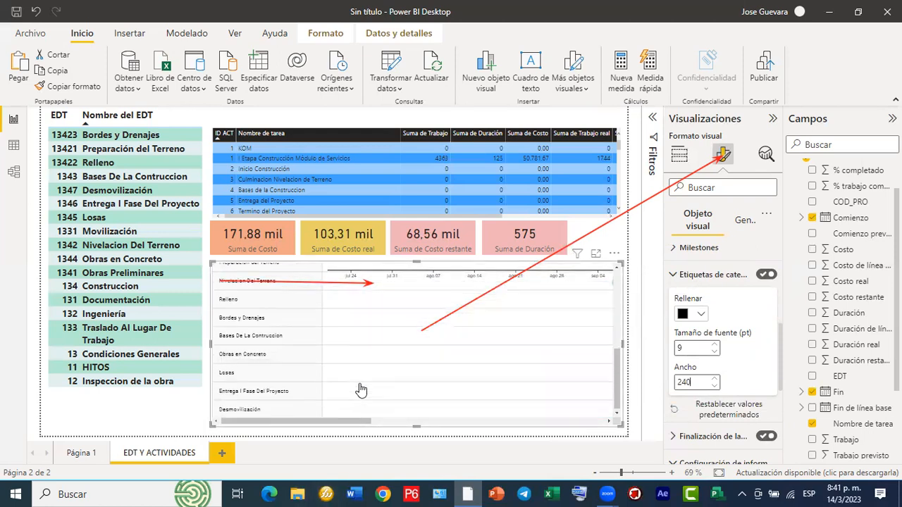
drag(361, 428, 355, 397)
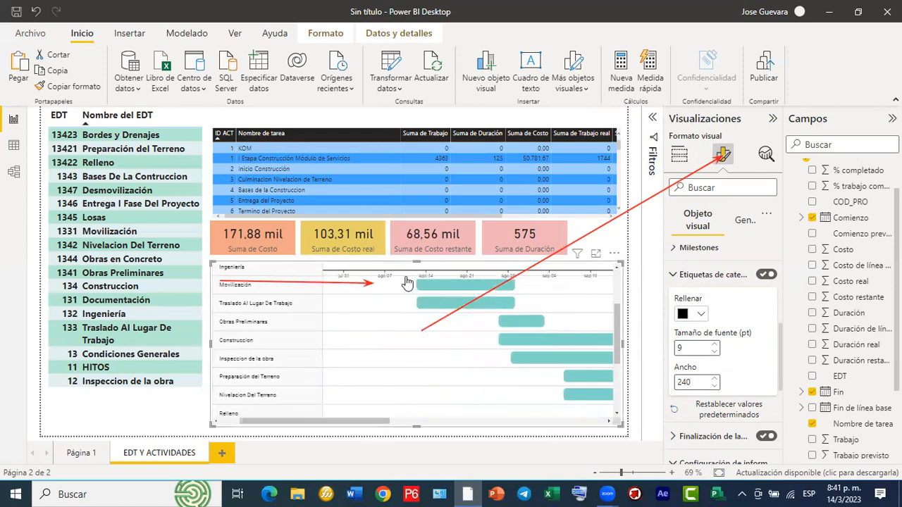
click(691, 247)
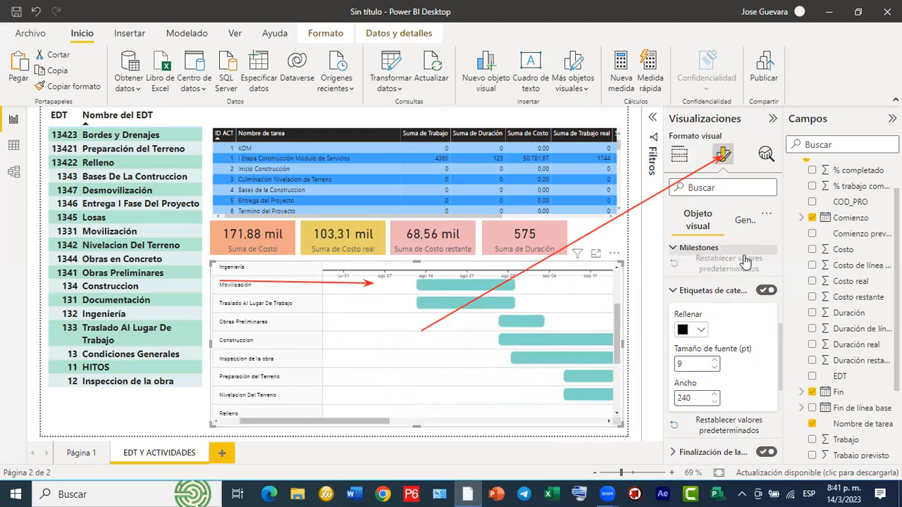
scroll(732, 310, down, 5)
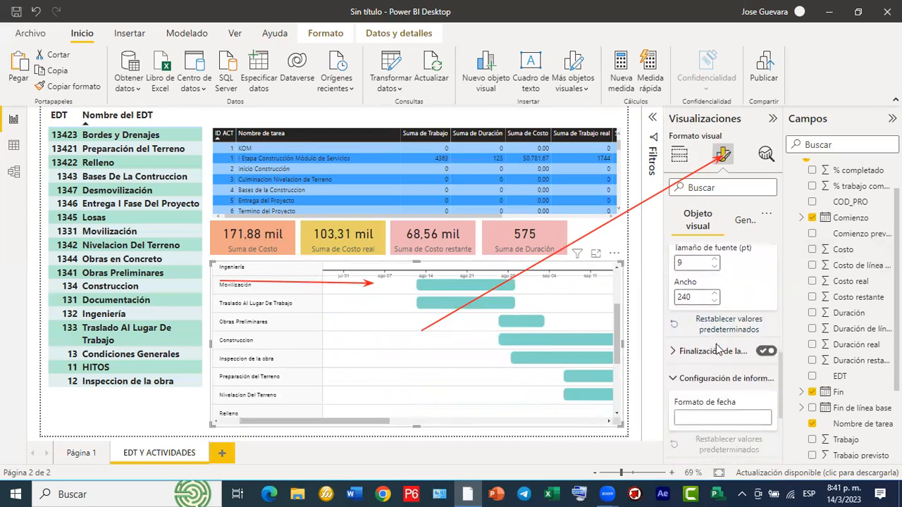
scroll(716, 352, down, 1)
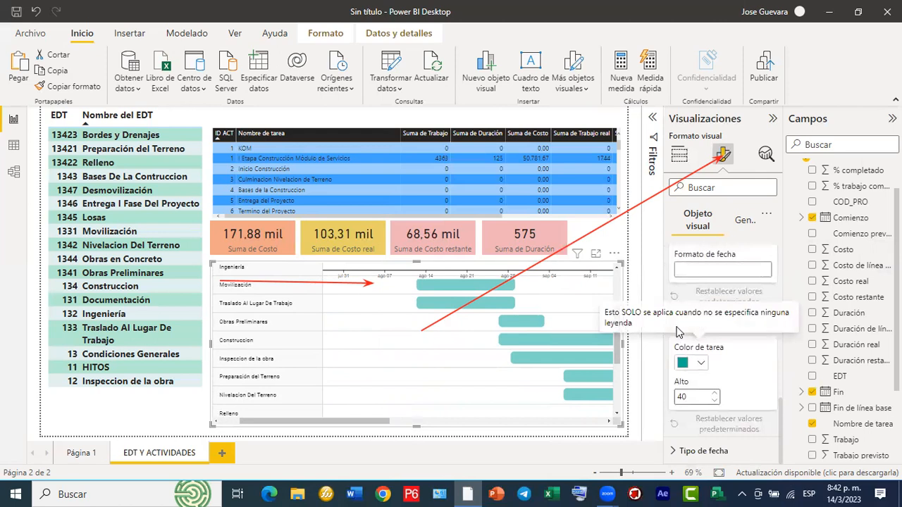
click(700, 363)
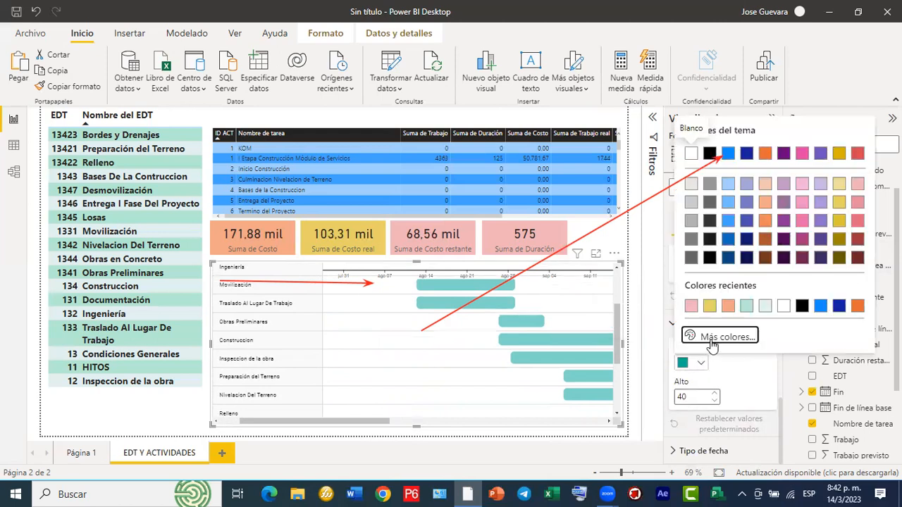
click(711, 339)
click(747, 288)
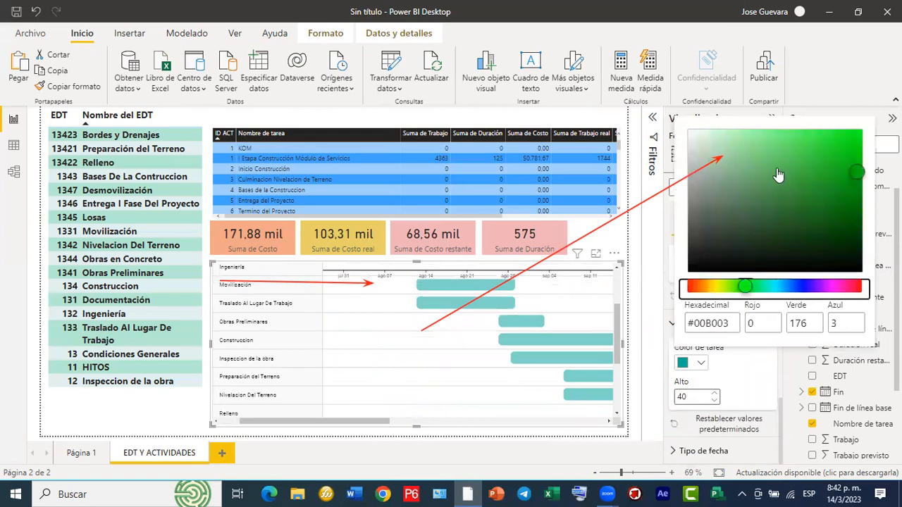
click(820, 135)
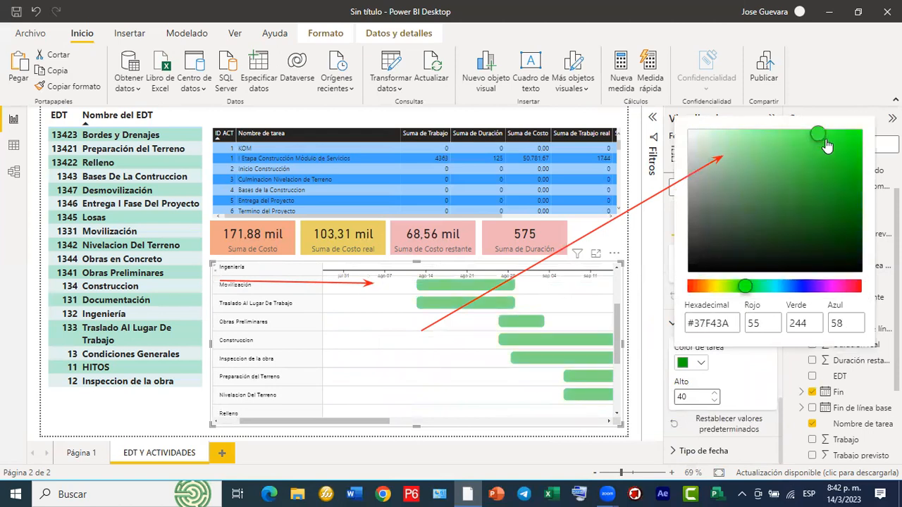
click(842, 133)
click(801, 136)
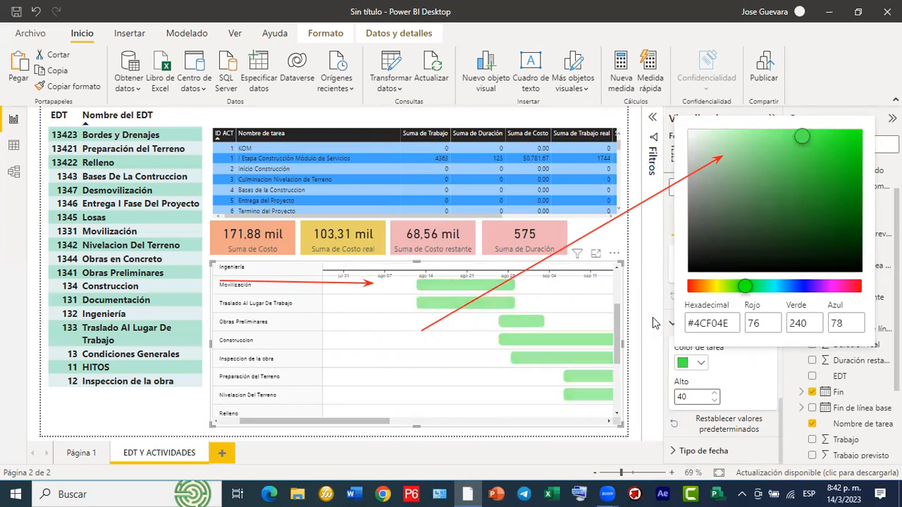
click(670, 365)
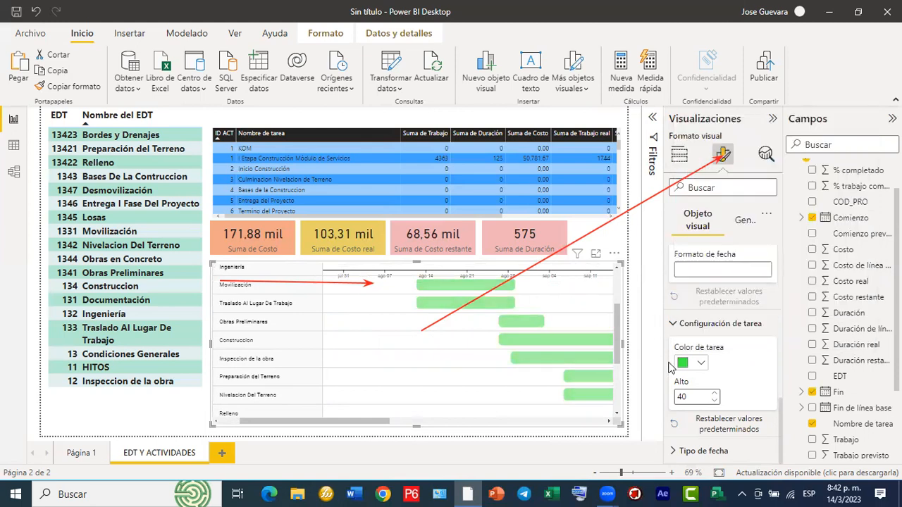
Step: Set the height (Alto) of the Gantt's task bars to 25
click(715, 399)
click(714, 399)
click(715, 399)
click(714, 399)
click(714, 398)
click(714, 399)
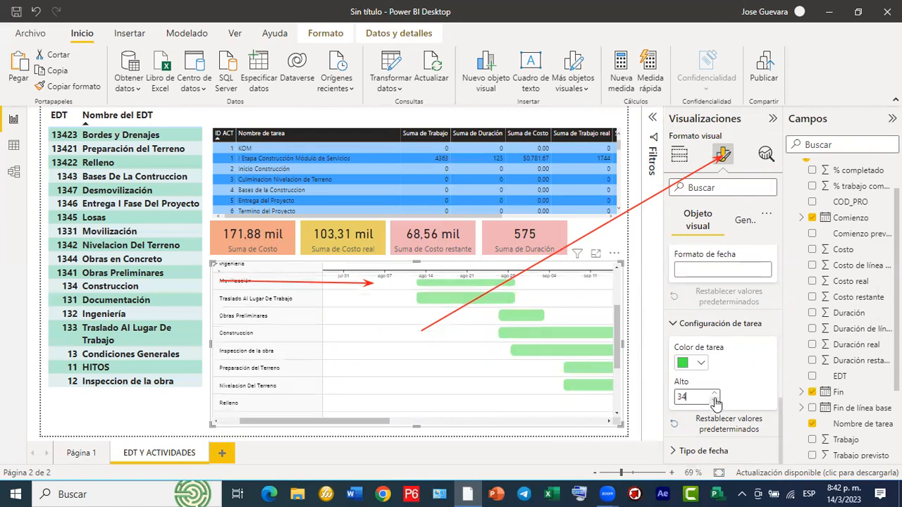
key(BackSpace)
key(BackSpace)
text(25)
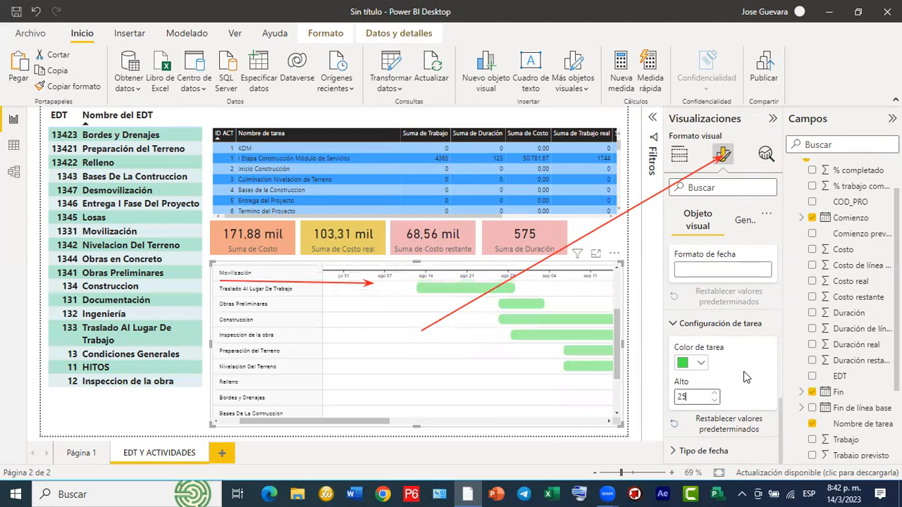
Step: Change the Gantt's date type (Tipo de fecha) to Mes for a monthly timeline
drag(339, 422, 444, 425)
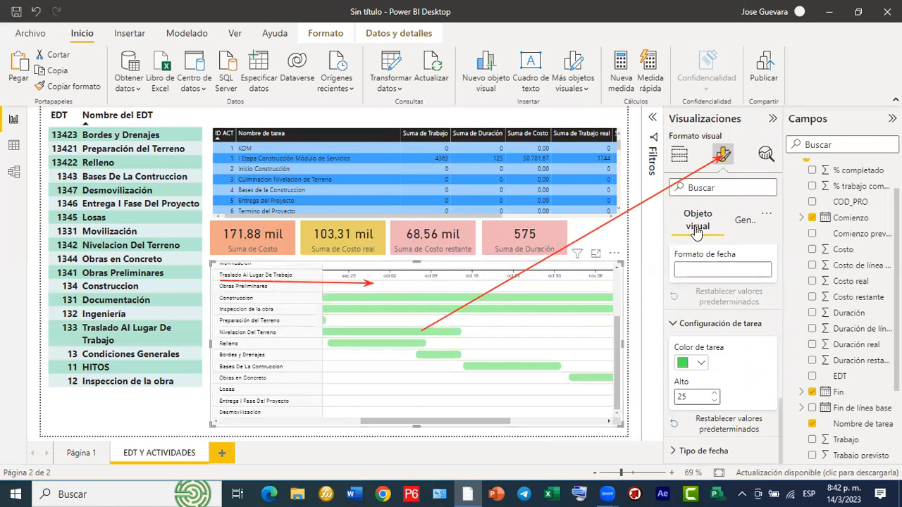
click(674, 455)
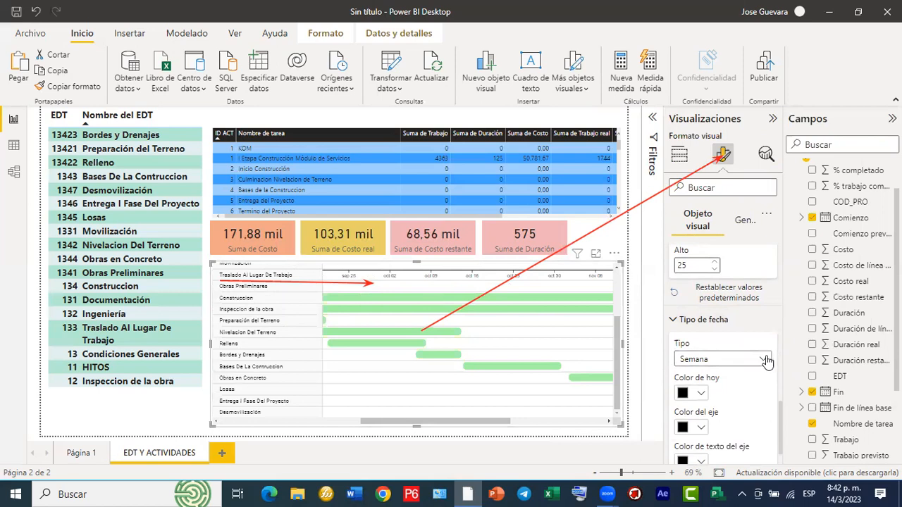
click(763, 360)
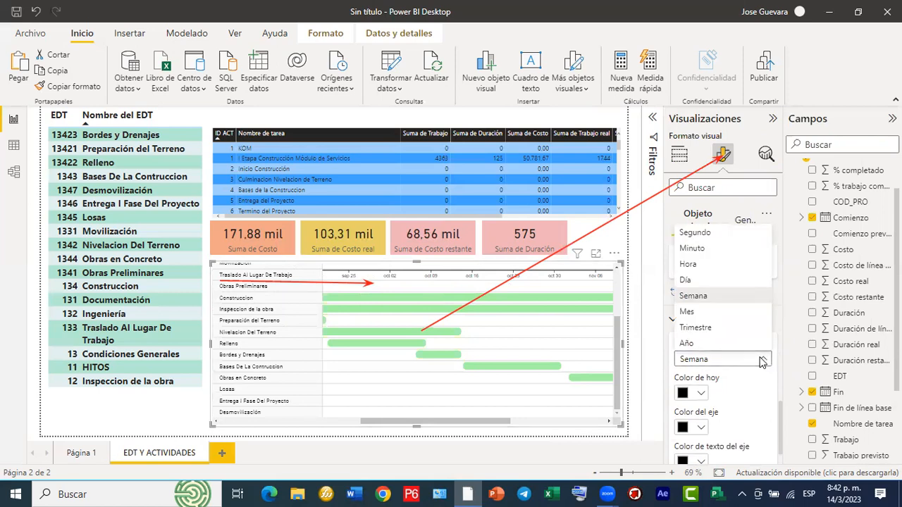
click(707, 318)
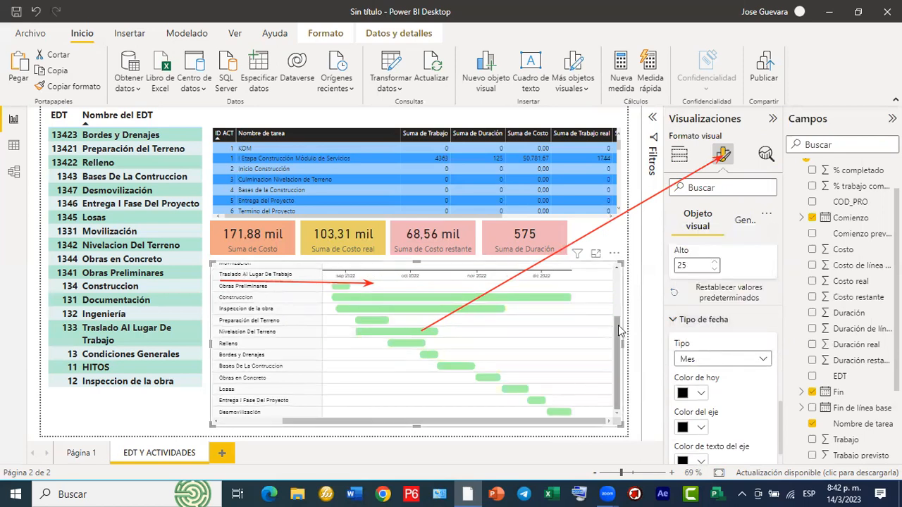
Step: Look over the Gantt's full task list and its monthly timeline from start to end
drag(621, 325, 621, 371)
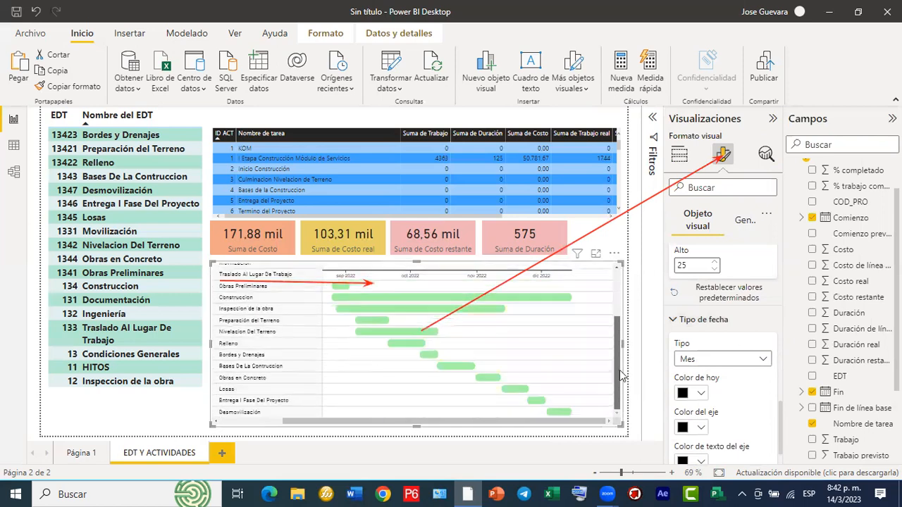
drag(506, 421, 530, 421)
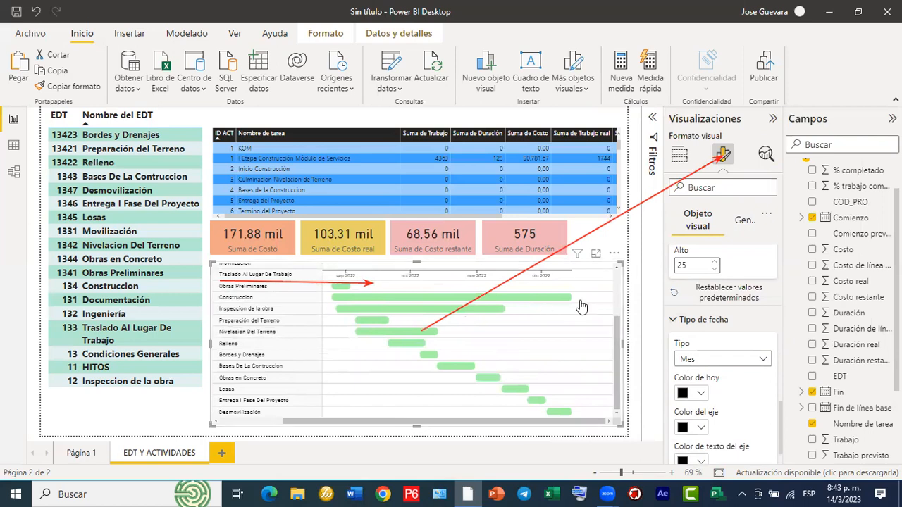
mouse_move(617, 367)
mouse_down()
mouse_move(617, 280)
mouse_move(626, 363)
mouse_move(631, 284)
mouse_move(619, 359)
mouse_up()
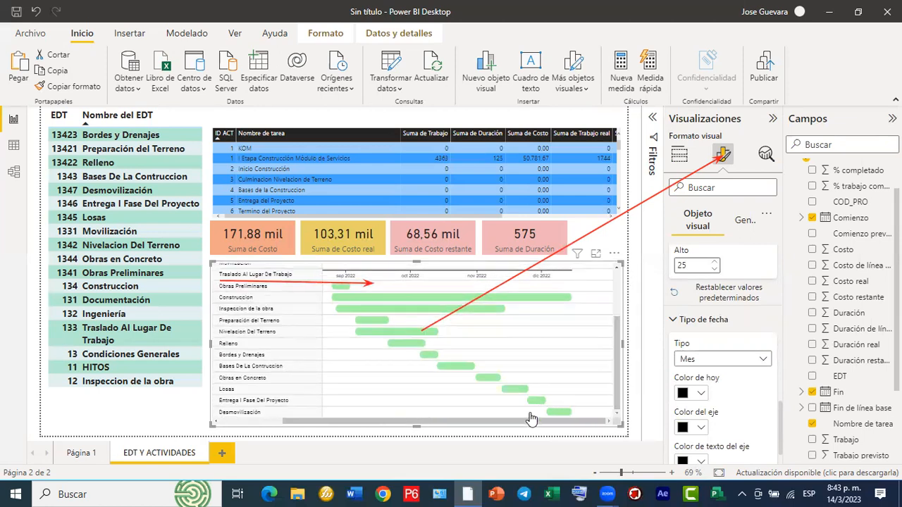
drag(526, 421, 468, 426)
drag(584, 406, 607, 407)
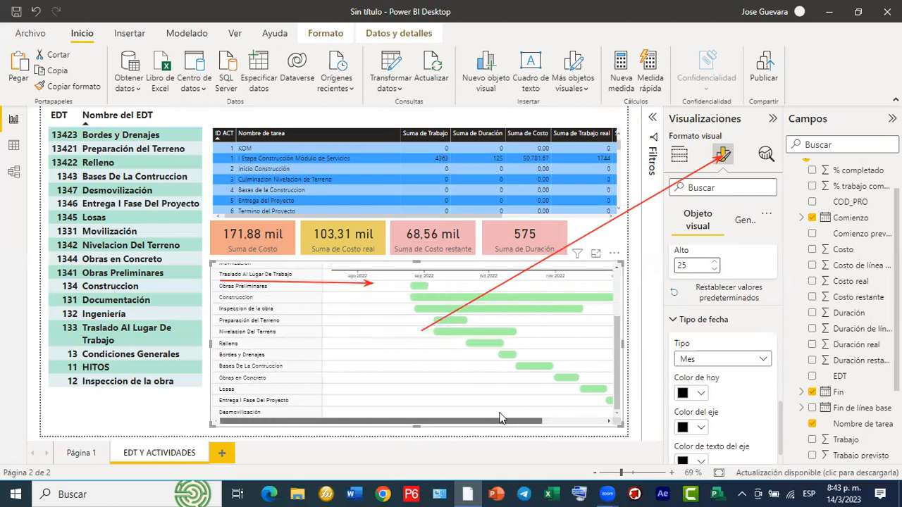
scroll(510, 317, up, 3)
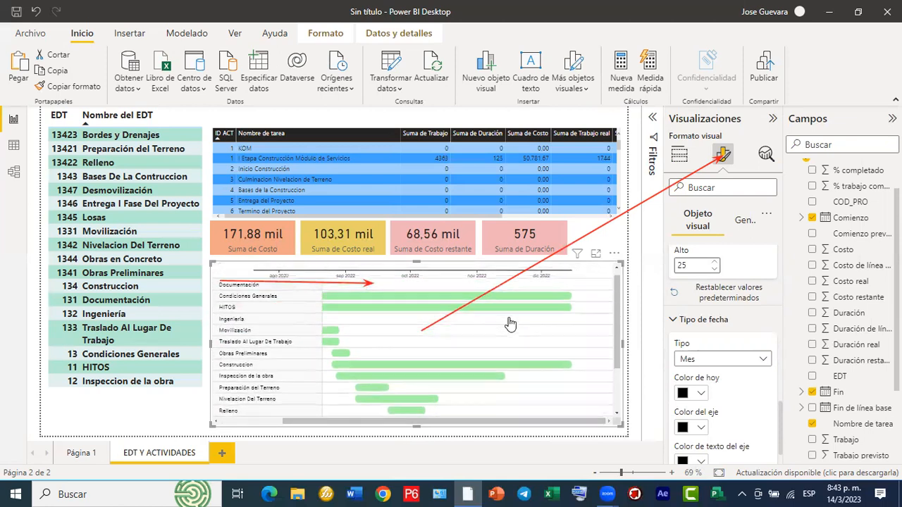
drag(474, 422, 412, 425)
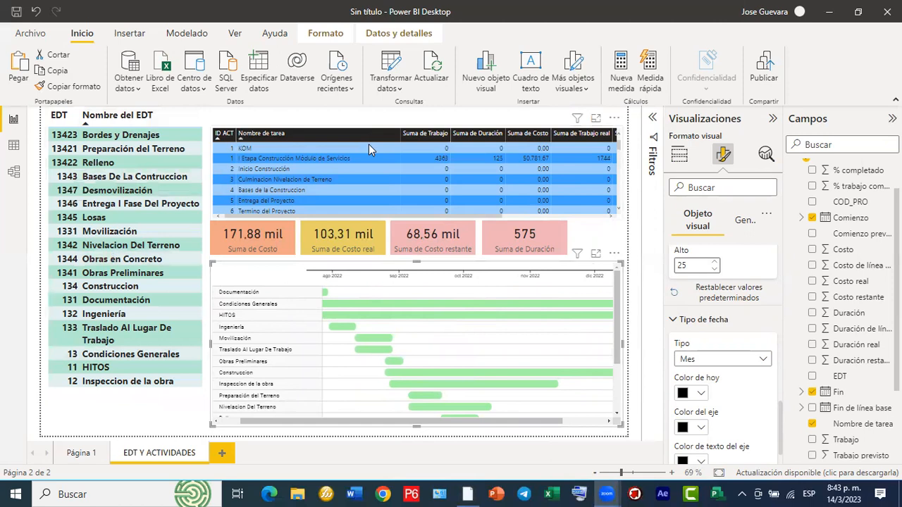
Step: Test the EDT table's filtering with Nivelacion Del Terreno, checking the cards and Gantt, and clear the selection
click(132, 252)
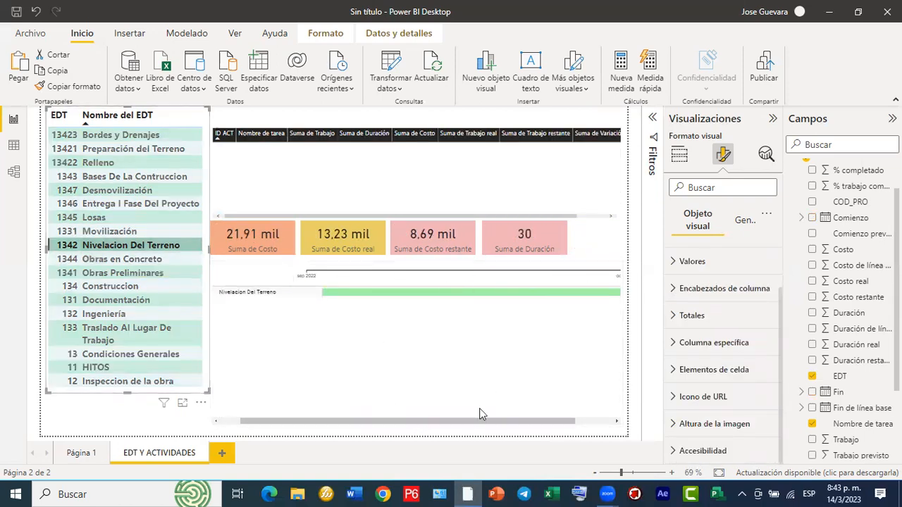
drag(463, 421, 422, 426)
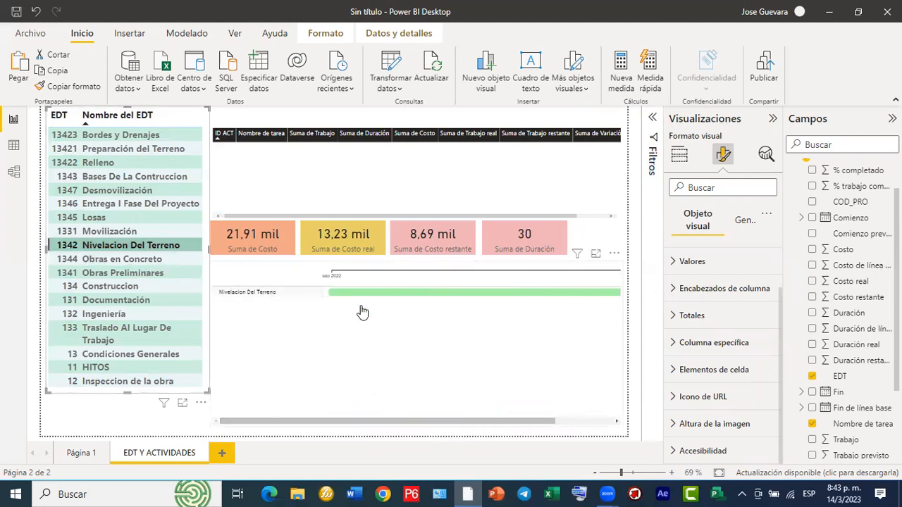
click(156, 245)
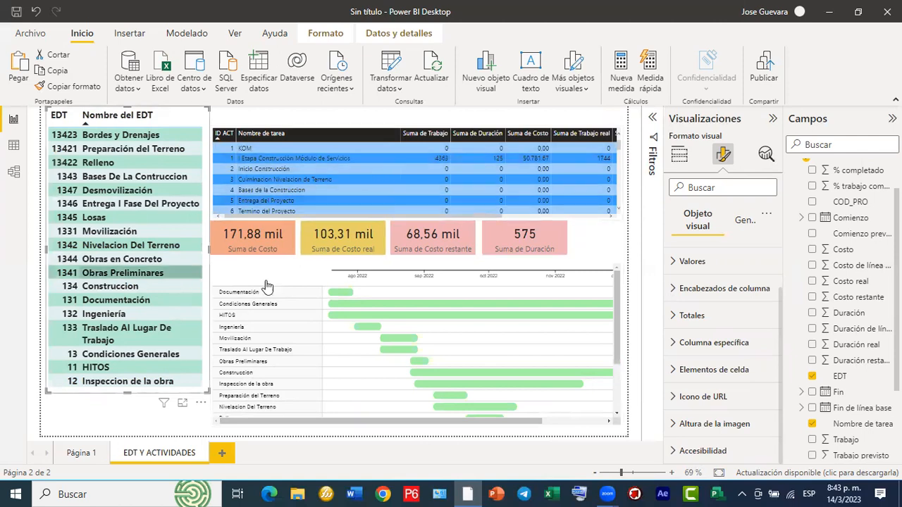
Step: Extend the EDT table down to the Gantt's lower edge and close the gaps between the cost and duration cards
drag(127, 392, 137, 427)
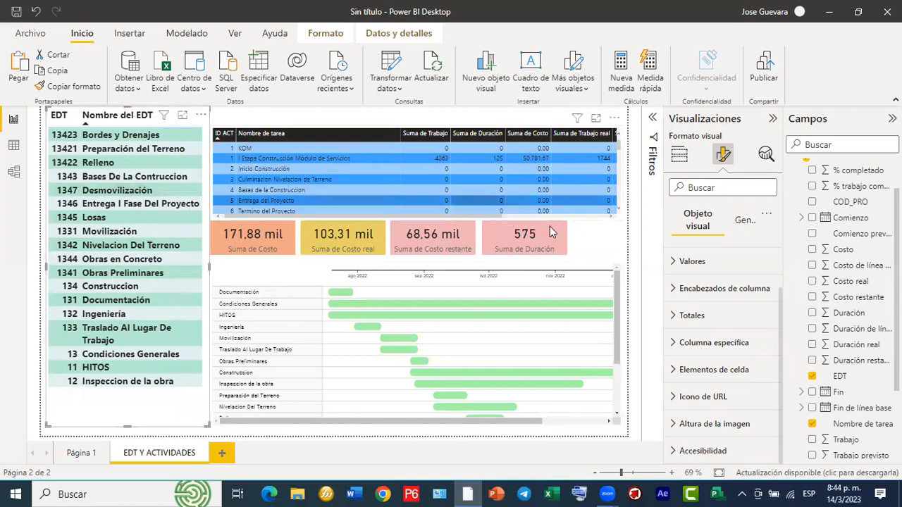
click(493, 240)
drag(493, 240, 489, 240)
click(394, 239)
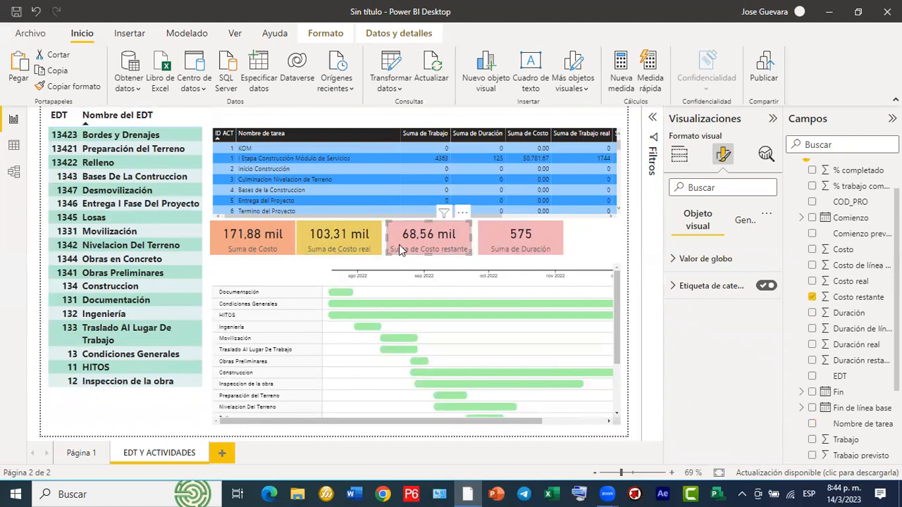
click(507, 255)
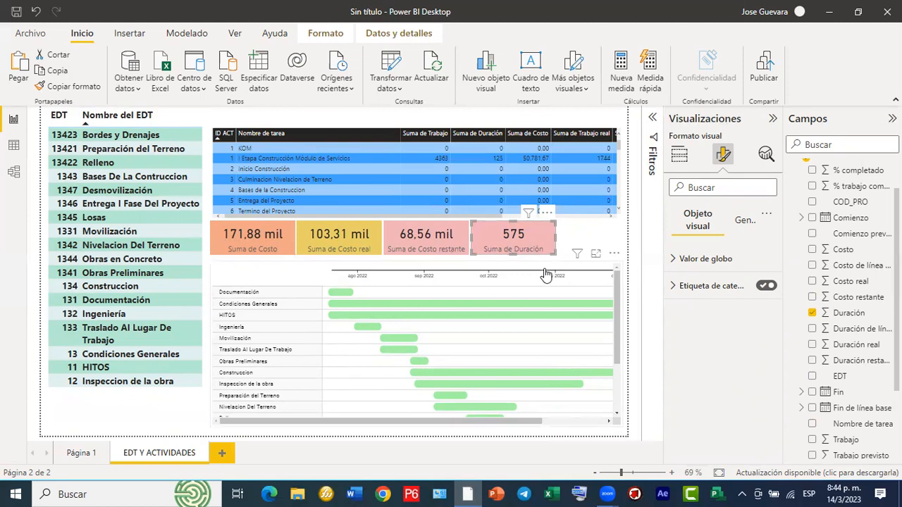
Step: Collapse the Visualizaciones pane and review Página 1 before returning to the EDT Y ACTIVIDADES page
click(485, 274)
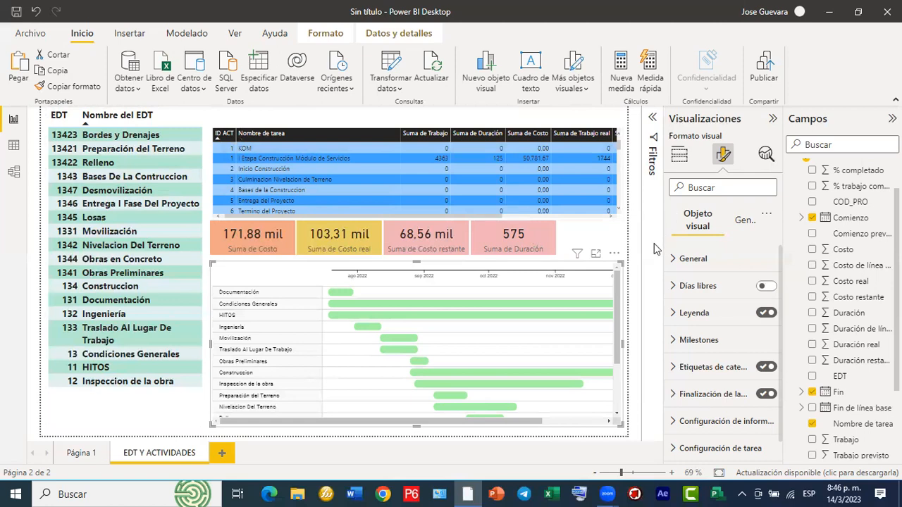
click(774, 123)
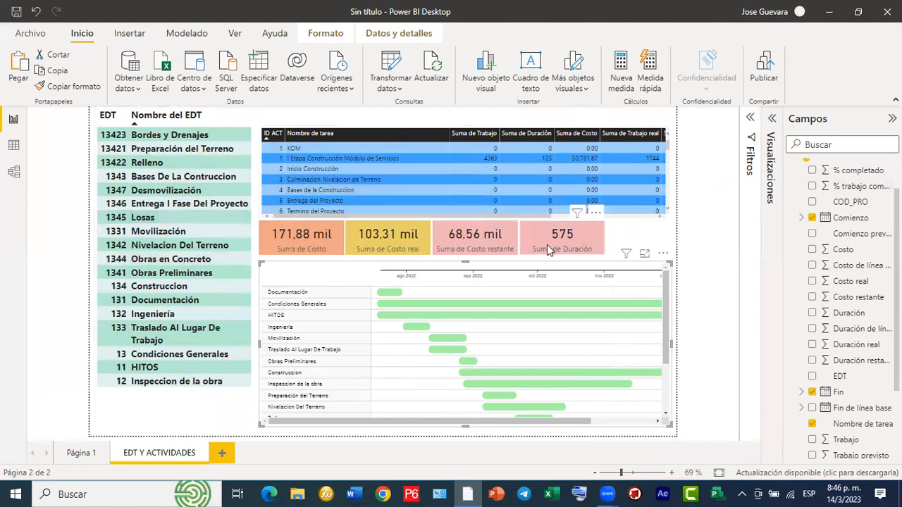
click(80, 452)
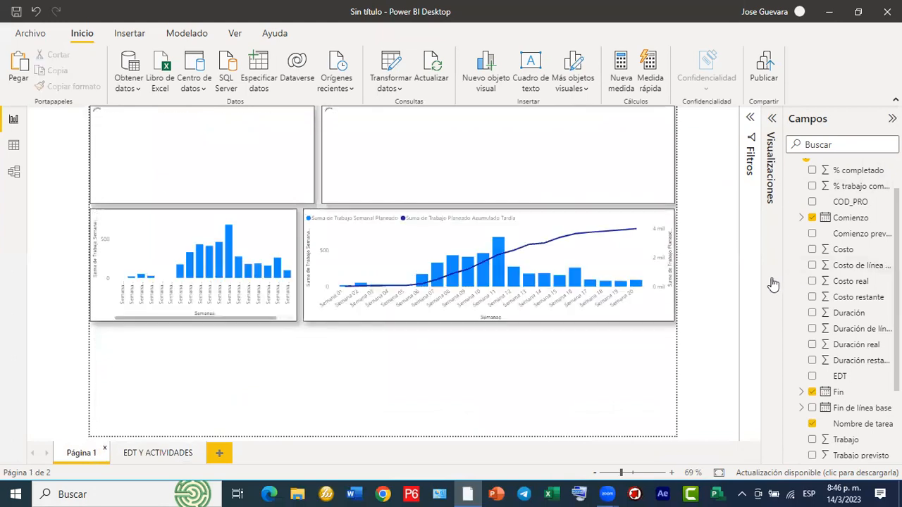
click(160, 456)
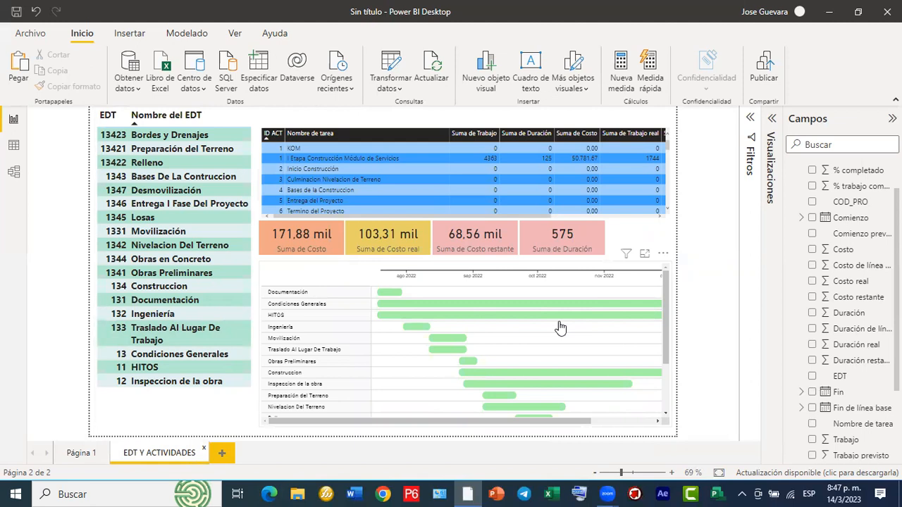
Step: Save the report on the desktop (Escritorio) as a Power BI file named "Dashboard clase 03"
click(31, 33)
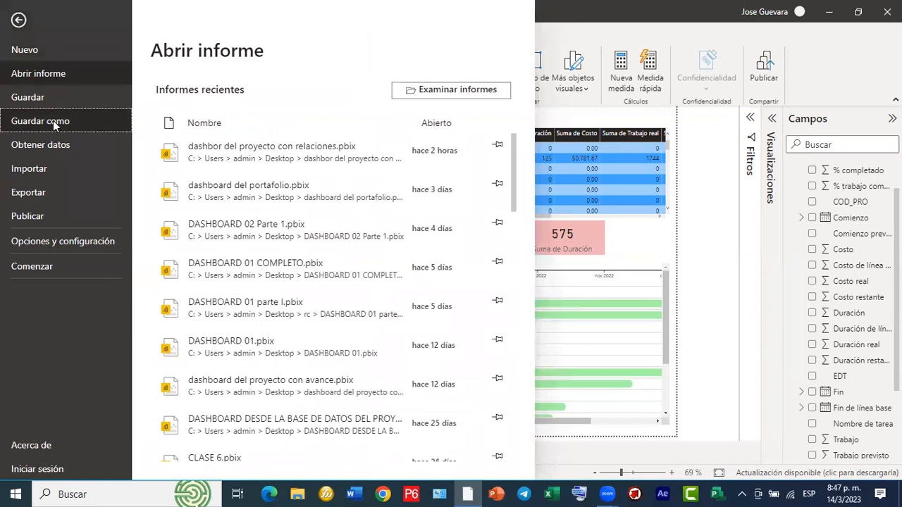
click(661, 260)
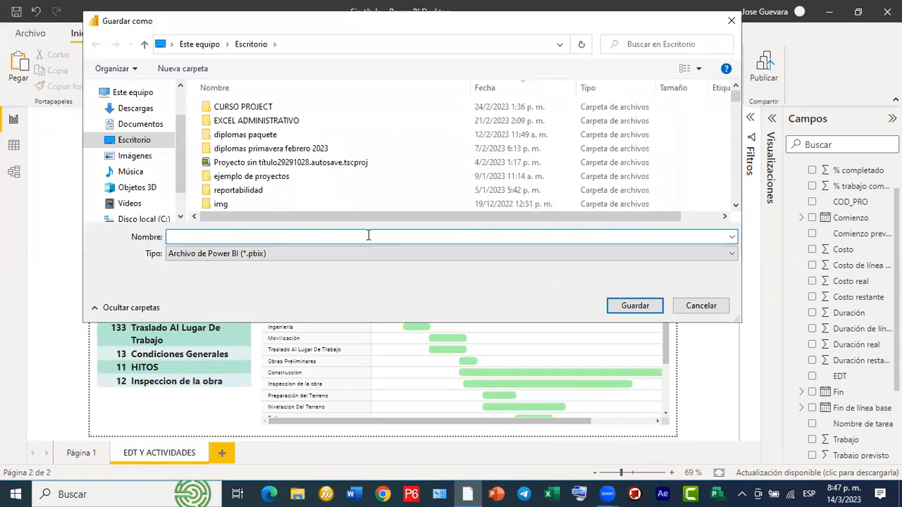
text(Das)
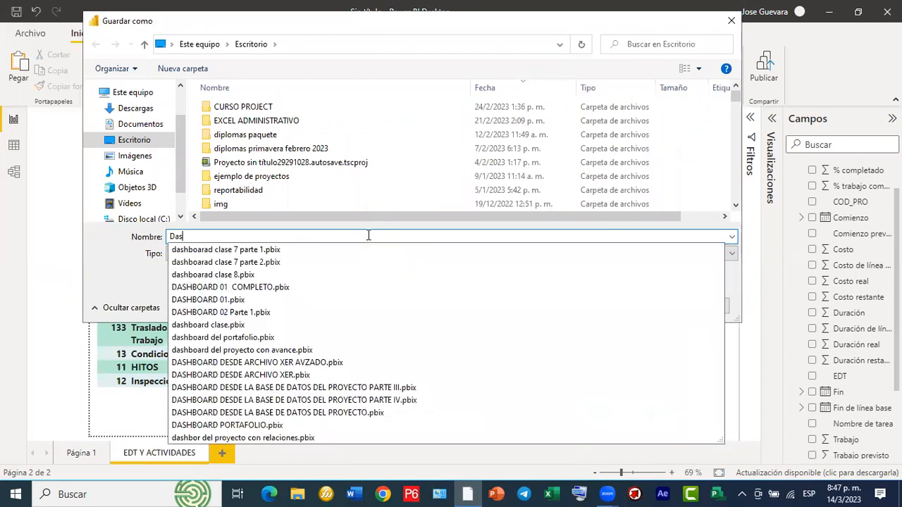
text(hboard cñas)
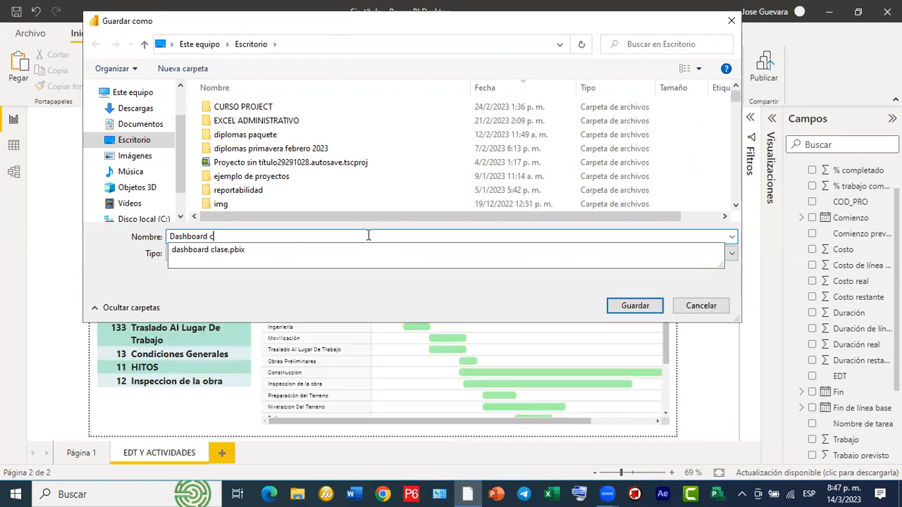
key(BackSpace)
key(BackSpace)
key(BackSpace)
text(lase )
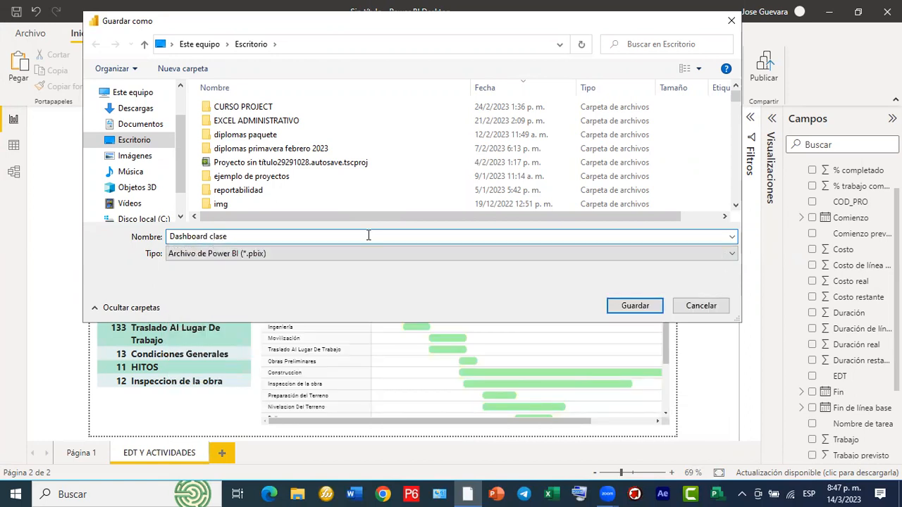
text(03)
key(Return)
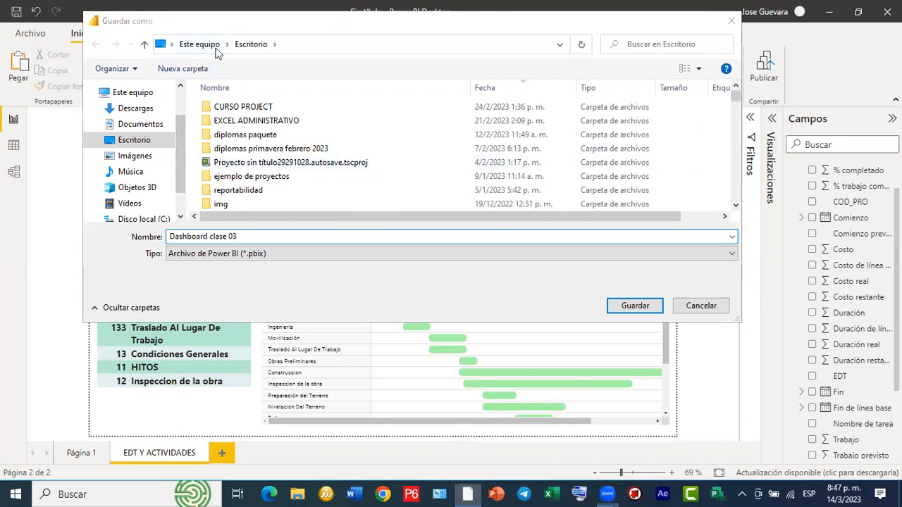
click(644, 310)
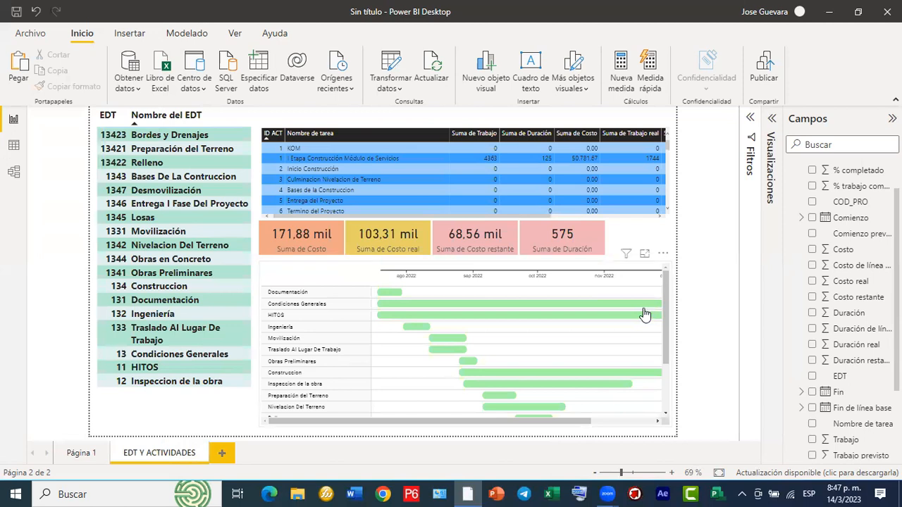